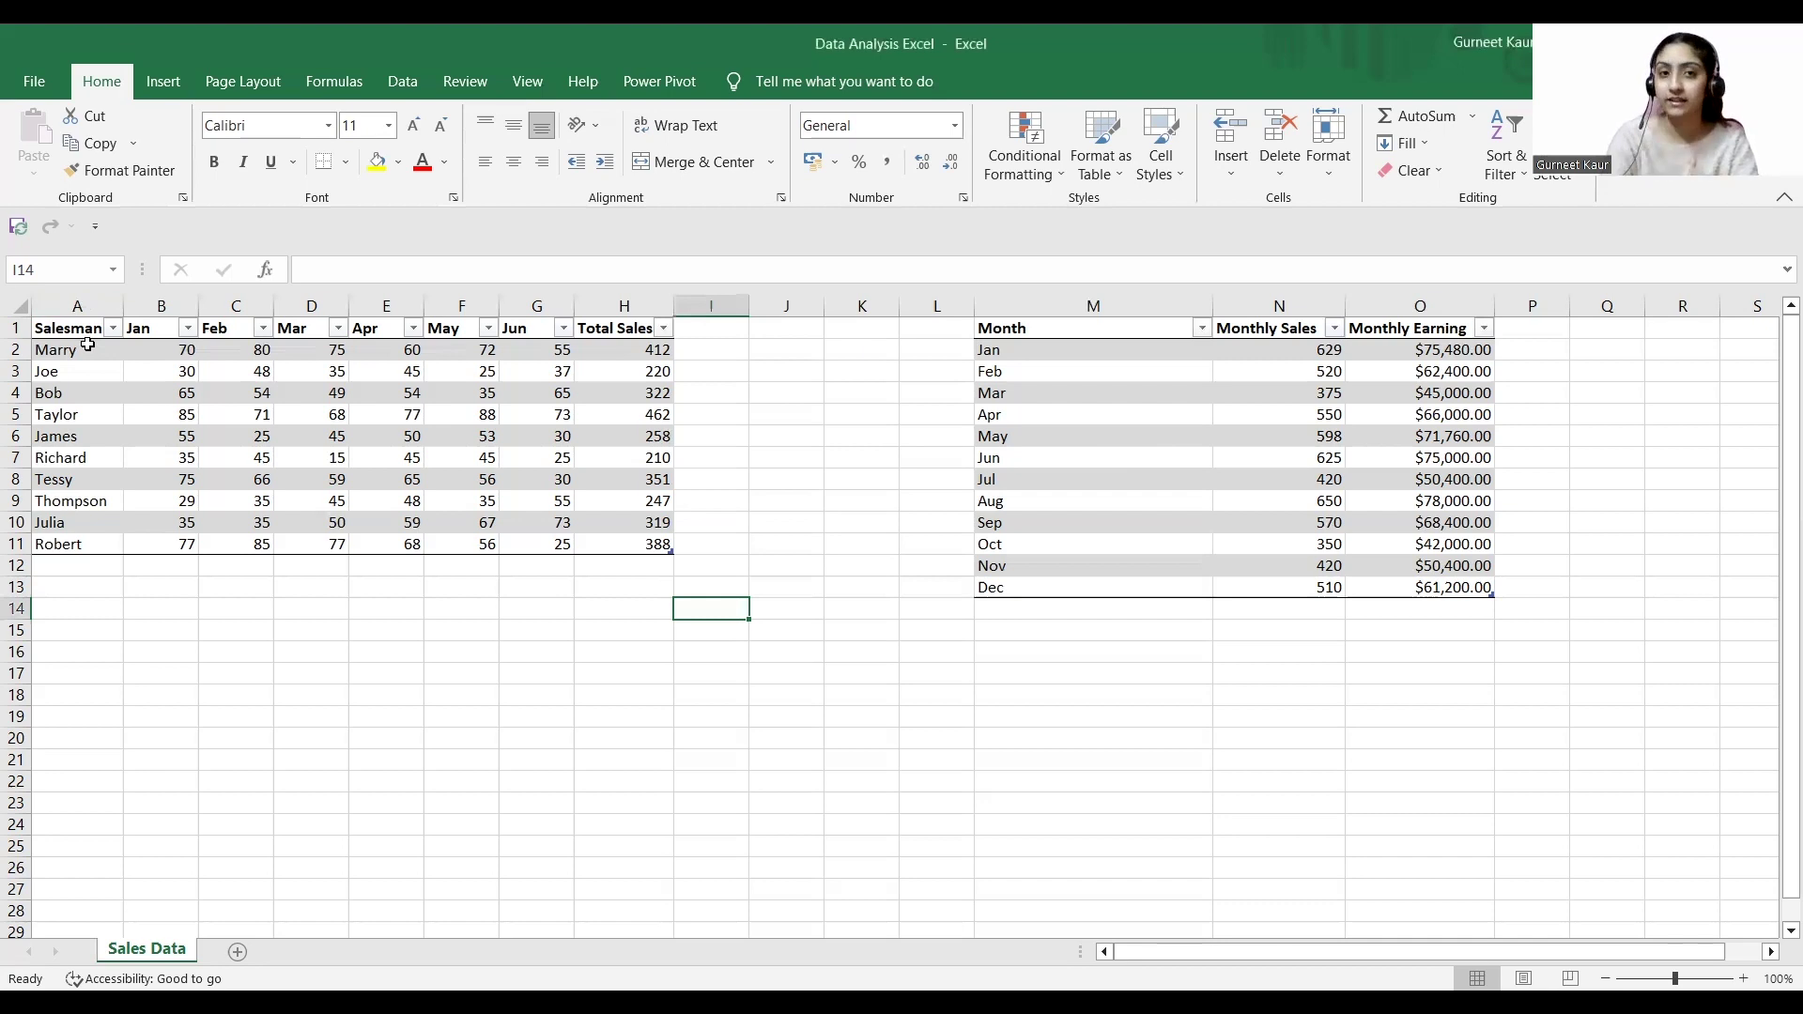
# - Examine the salesman and monthly tables, selecting the ranges named Table35 and Table13 on the Conditional Formatting sheet
pyautogui.moveTo(87, 345); pyautogui.dragTo(79, 547)
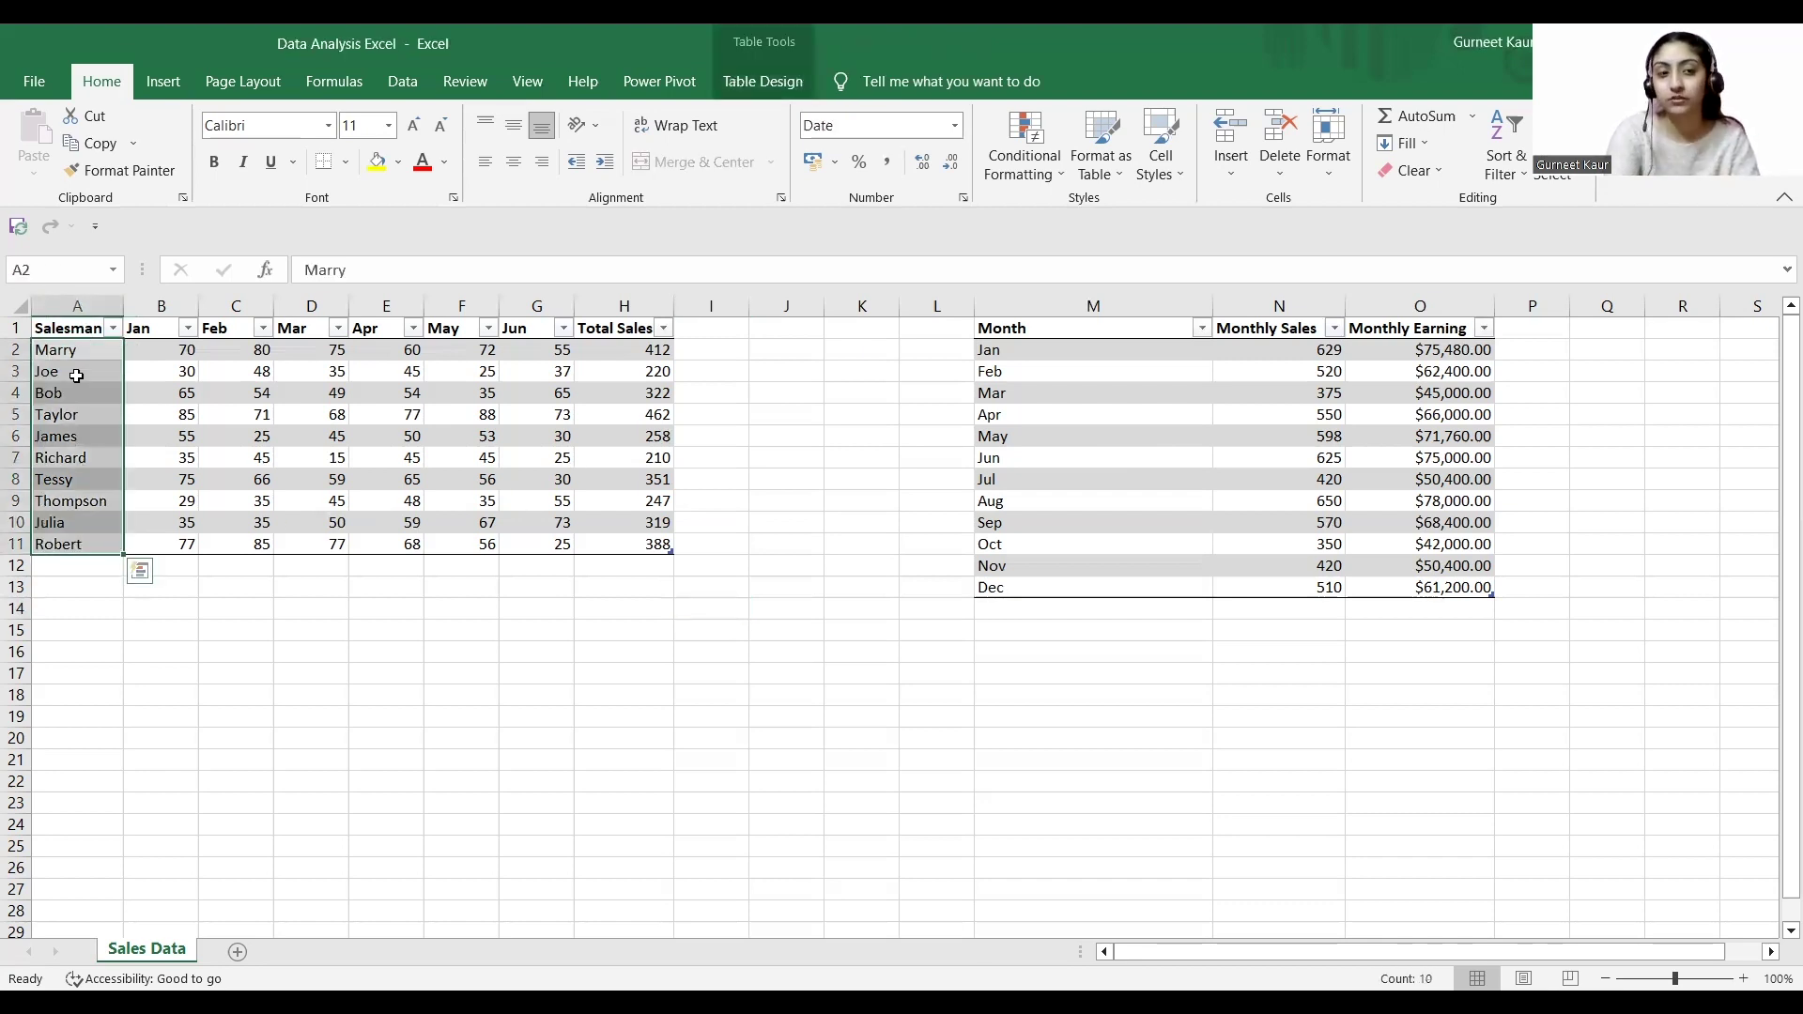
pyautogui.click(834, 438)
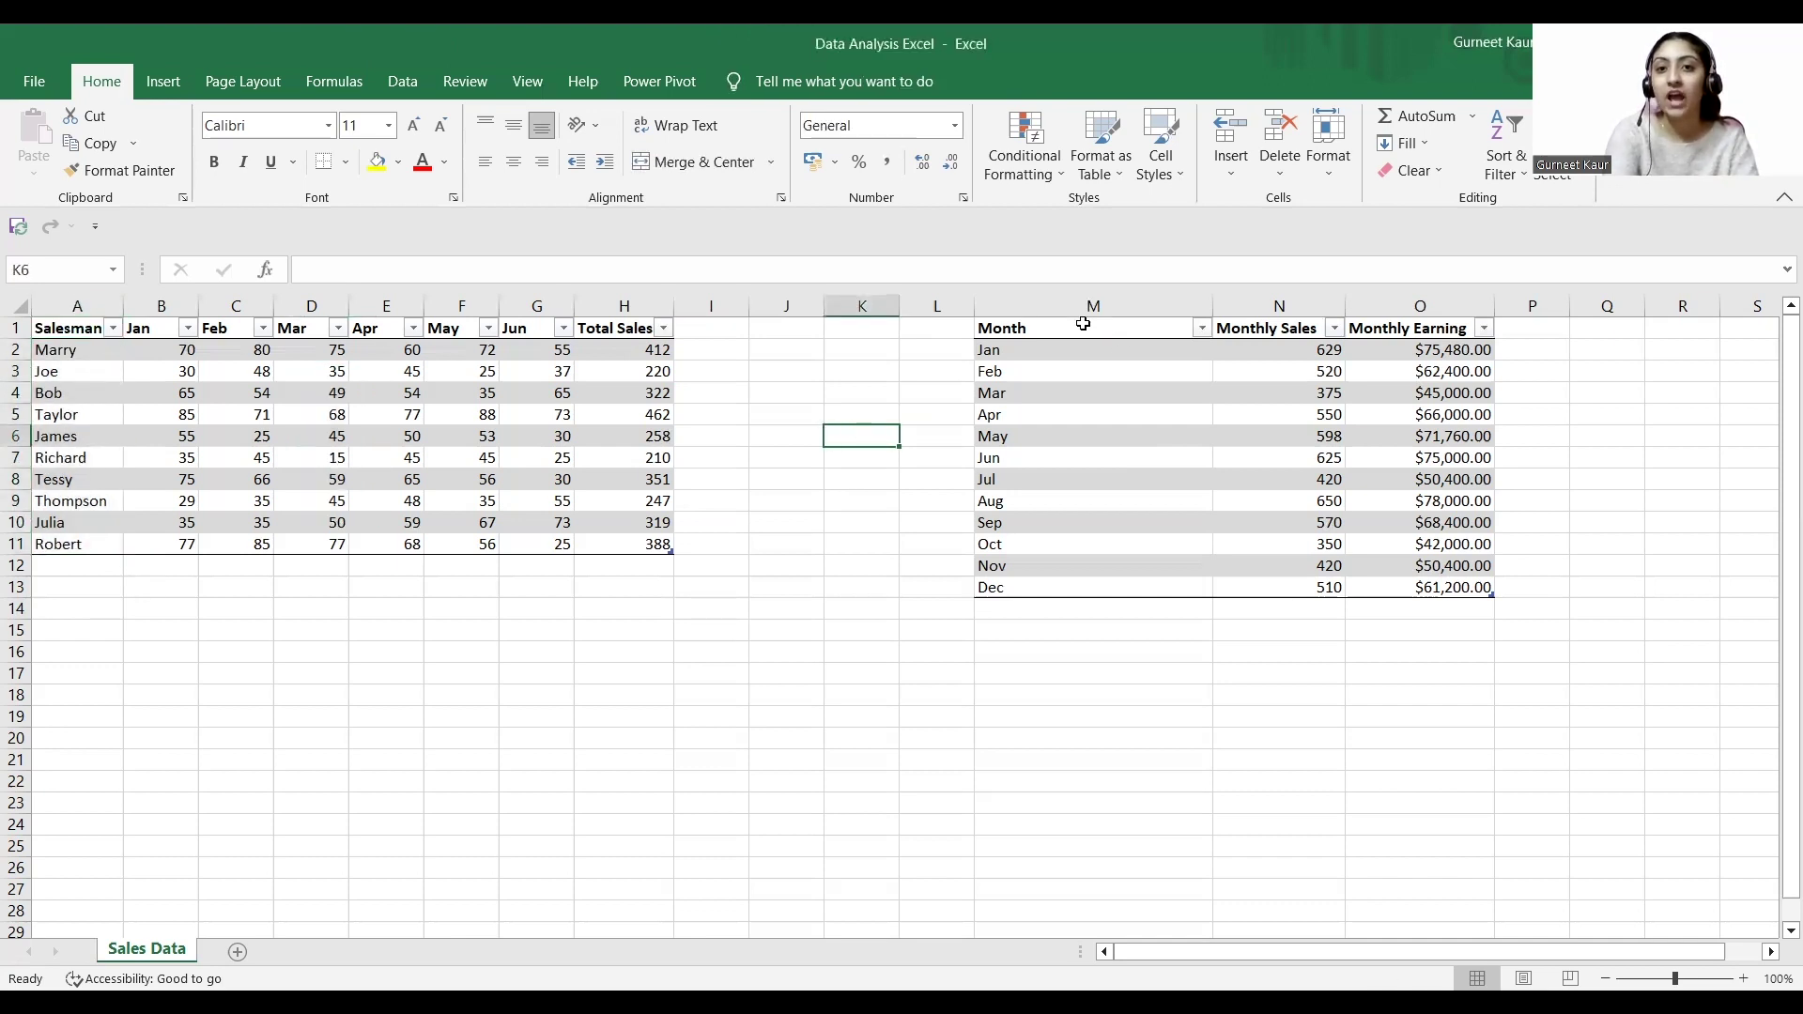
pyautogui.moveTo(1071, 298); pyautogui.dragTo(1390, 296)
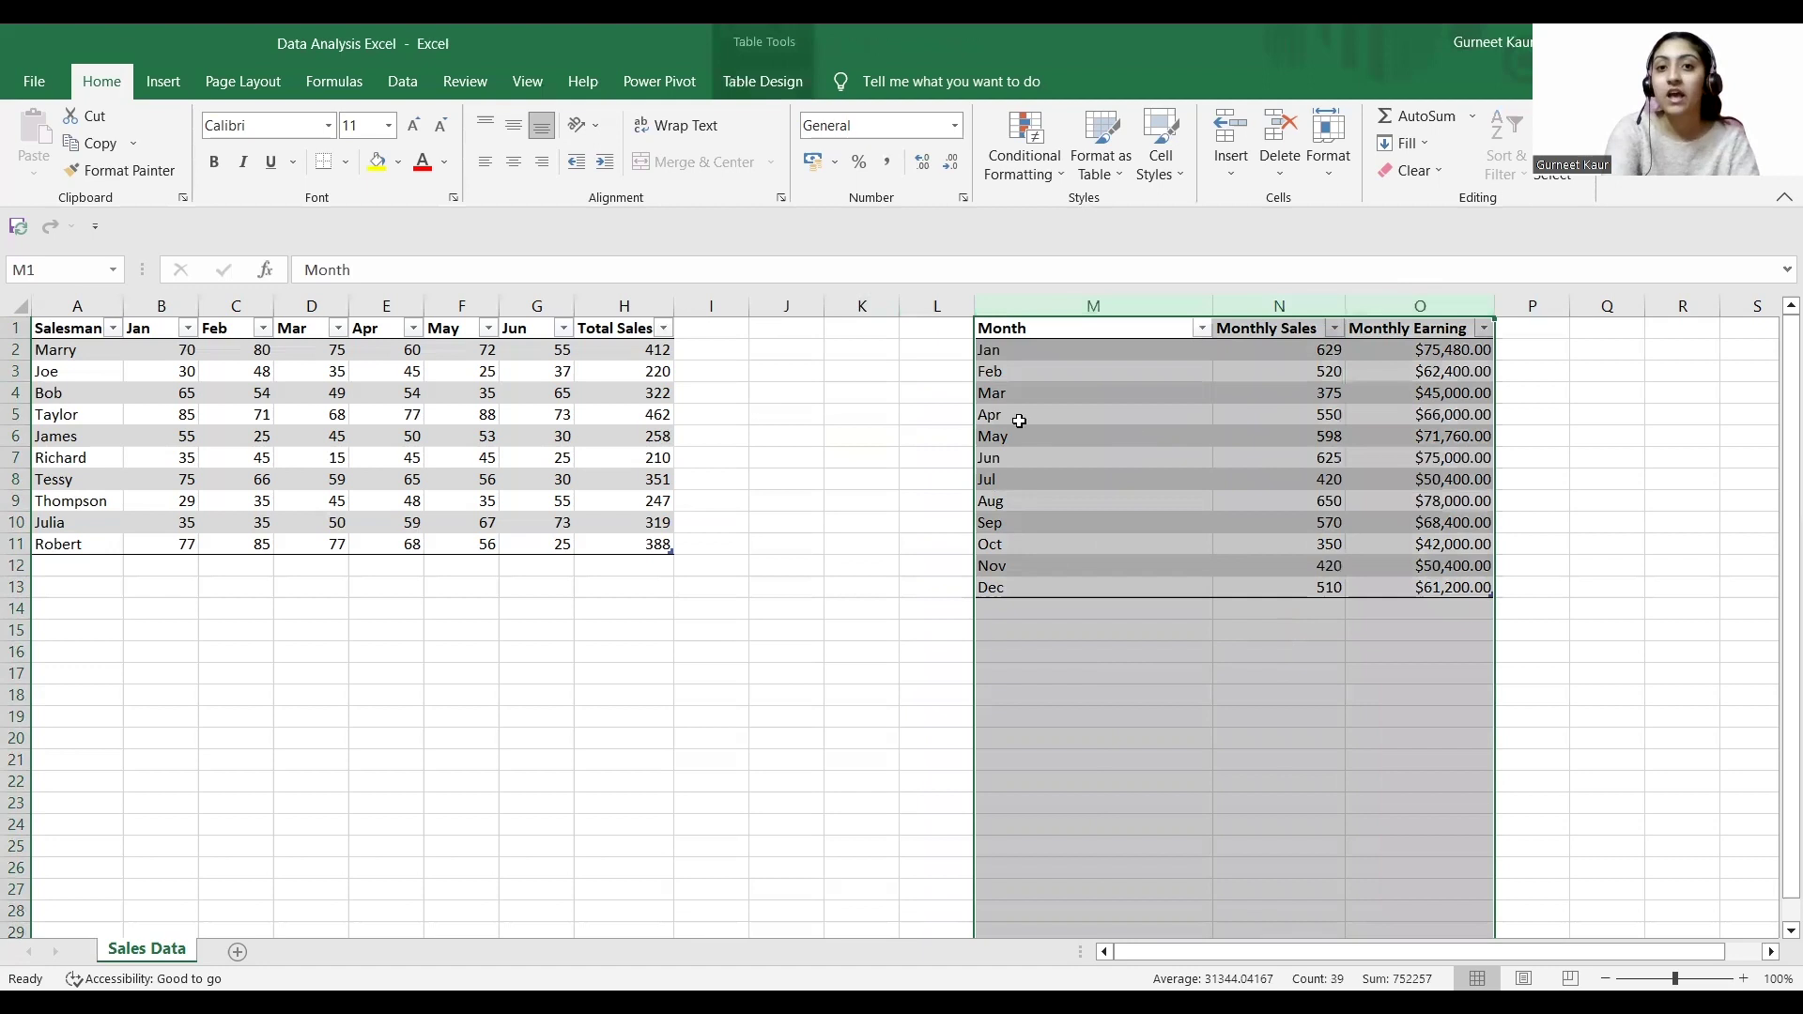
pyautogui.click(1019, 369)
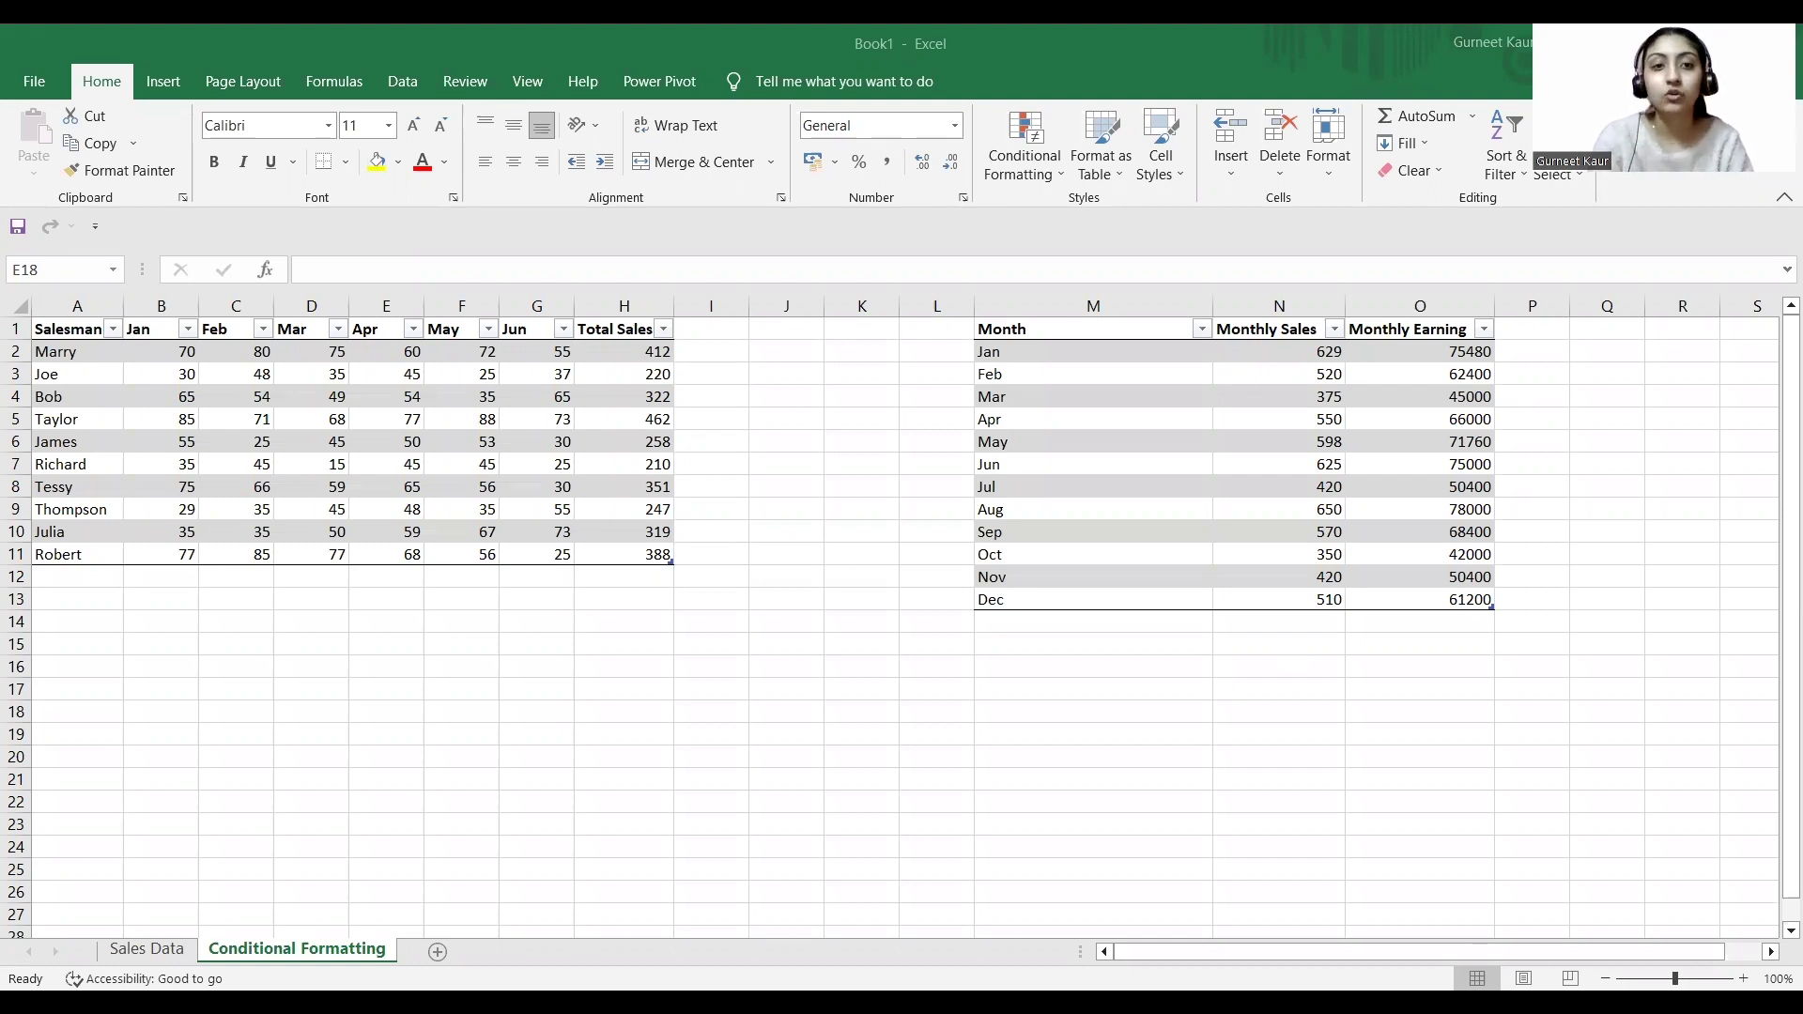
pyautogui.click(114, 273)
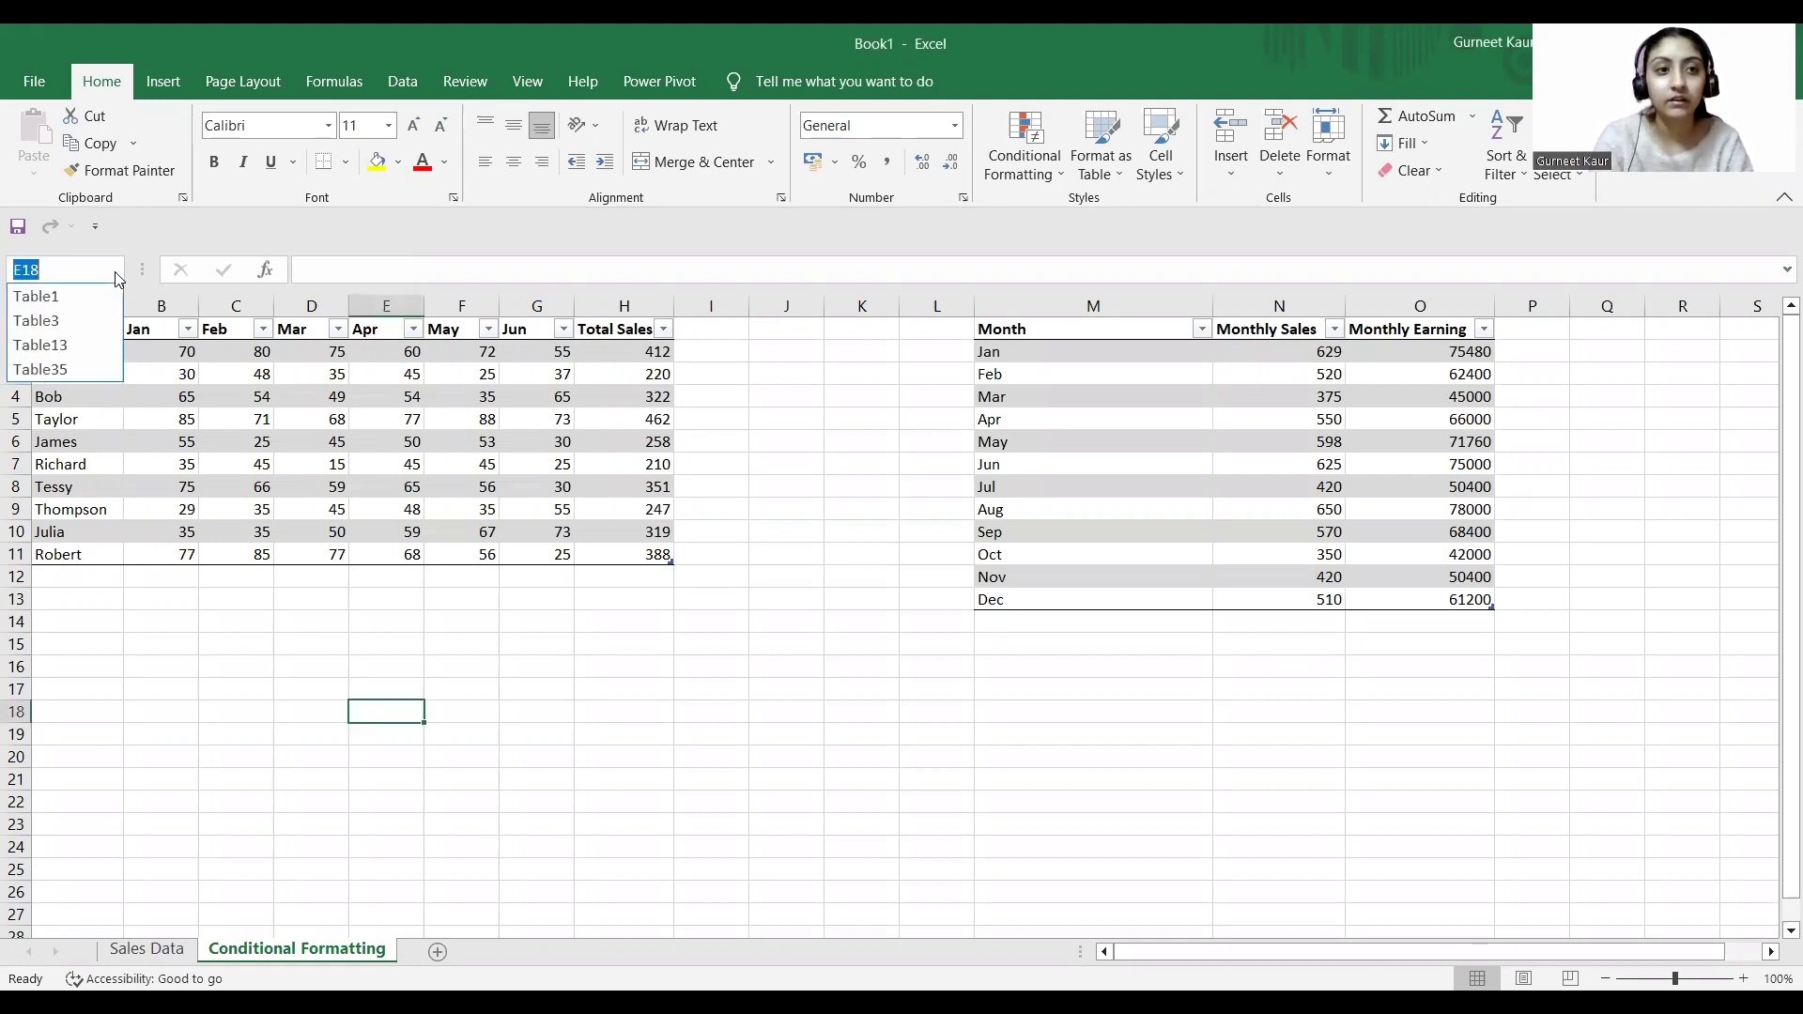
pyautogui.click(87, 371)
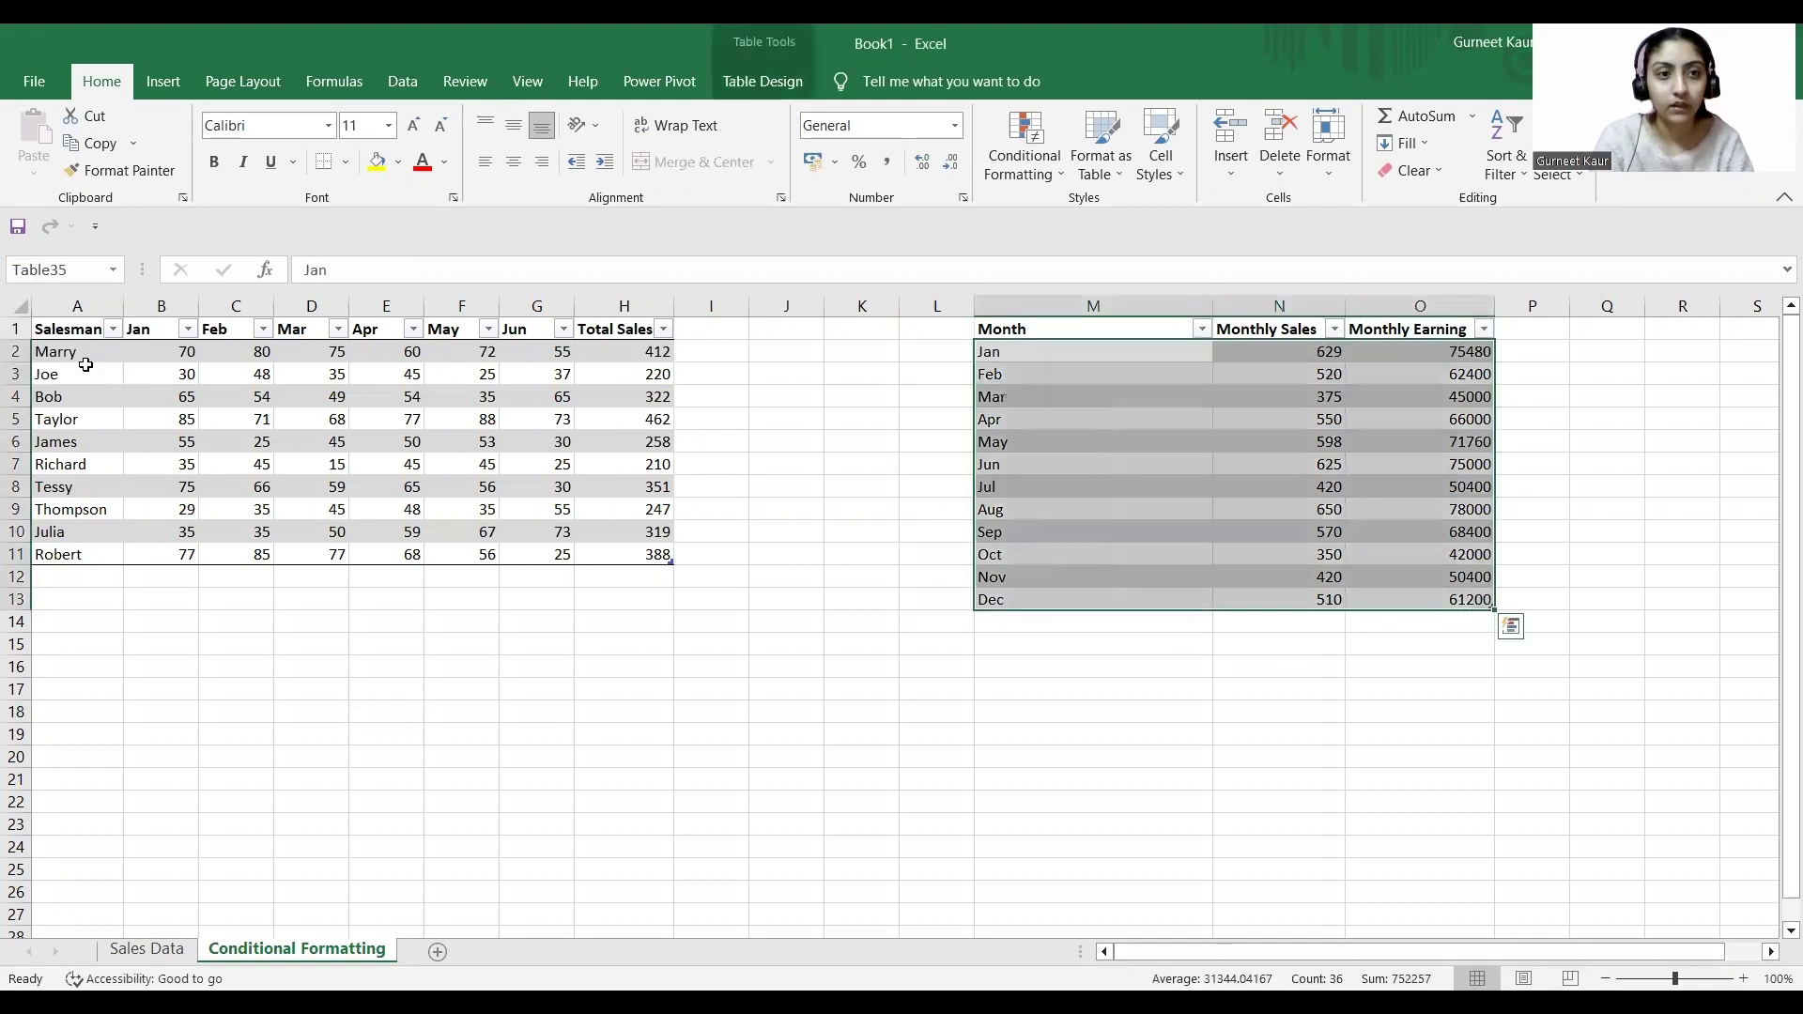
pyautogui.click(114, 272)
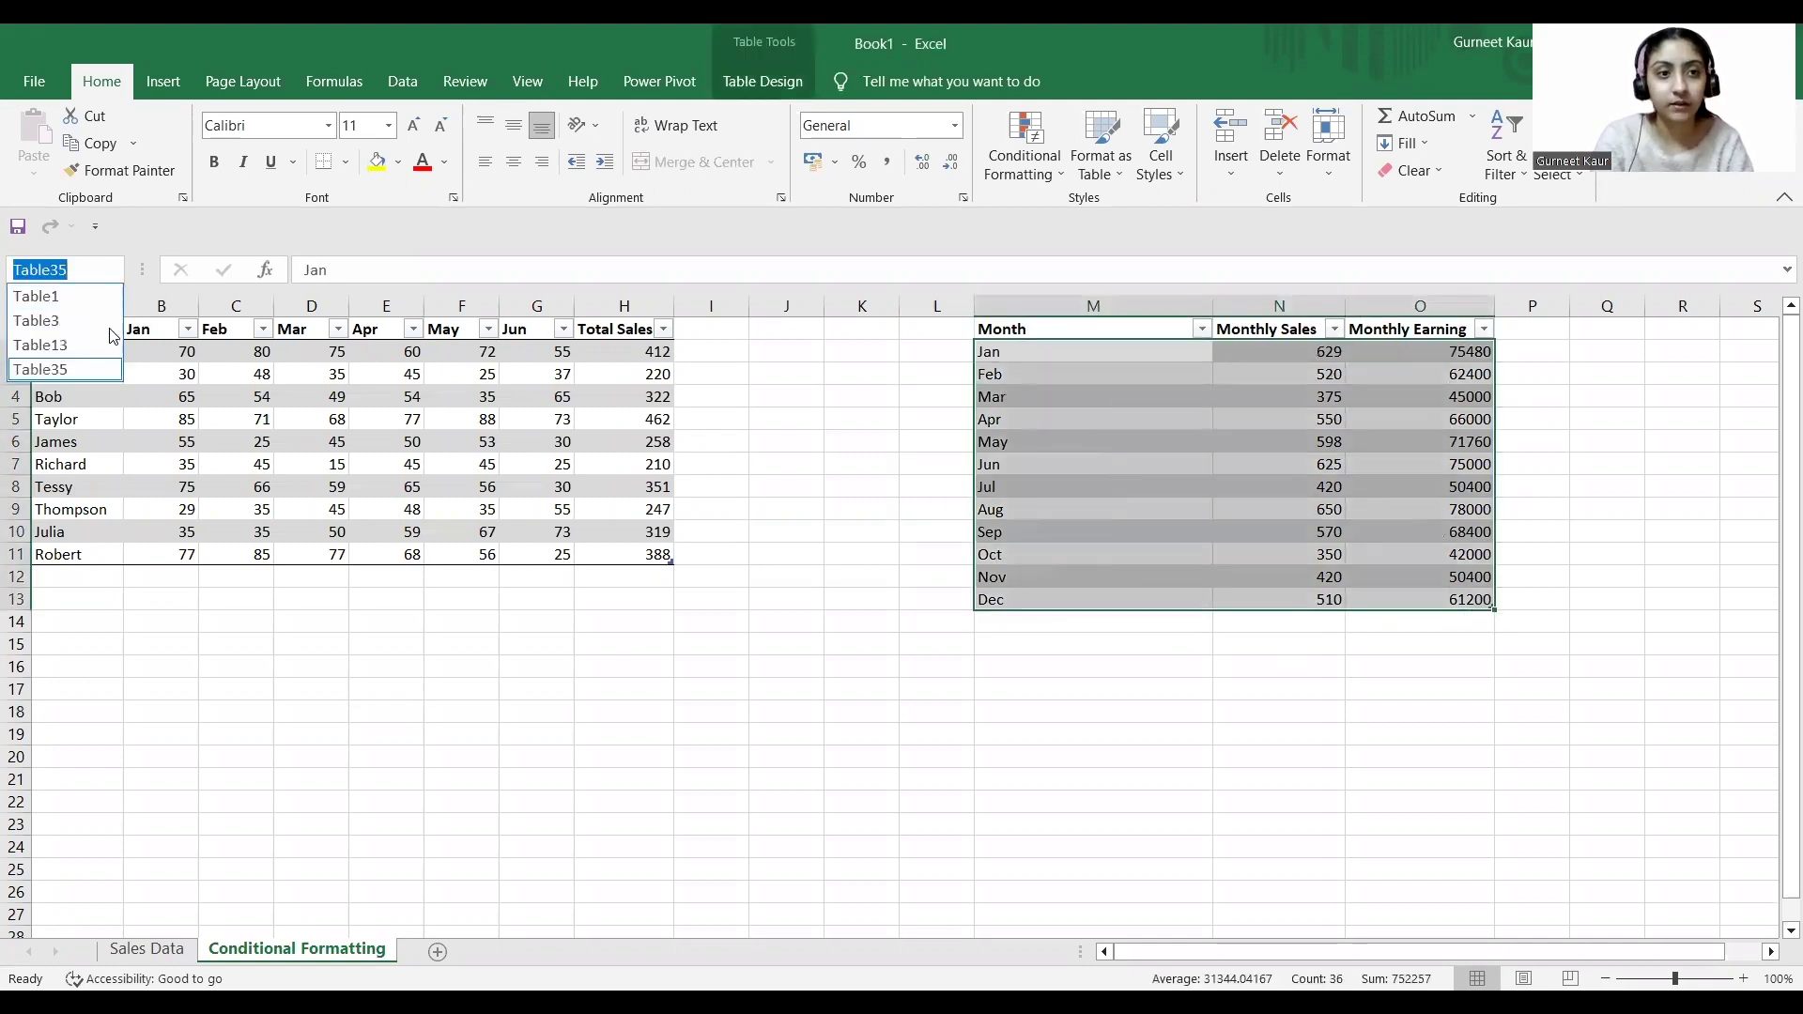
pyautogui.click(97, 350)
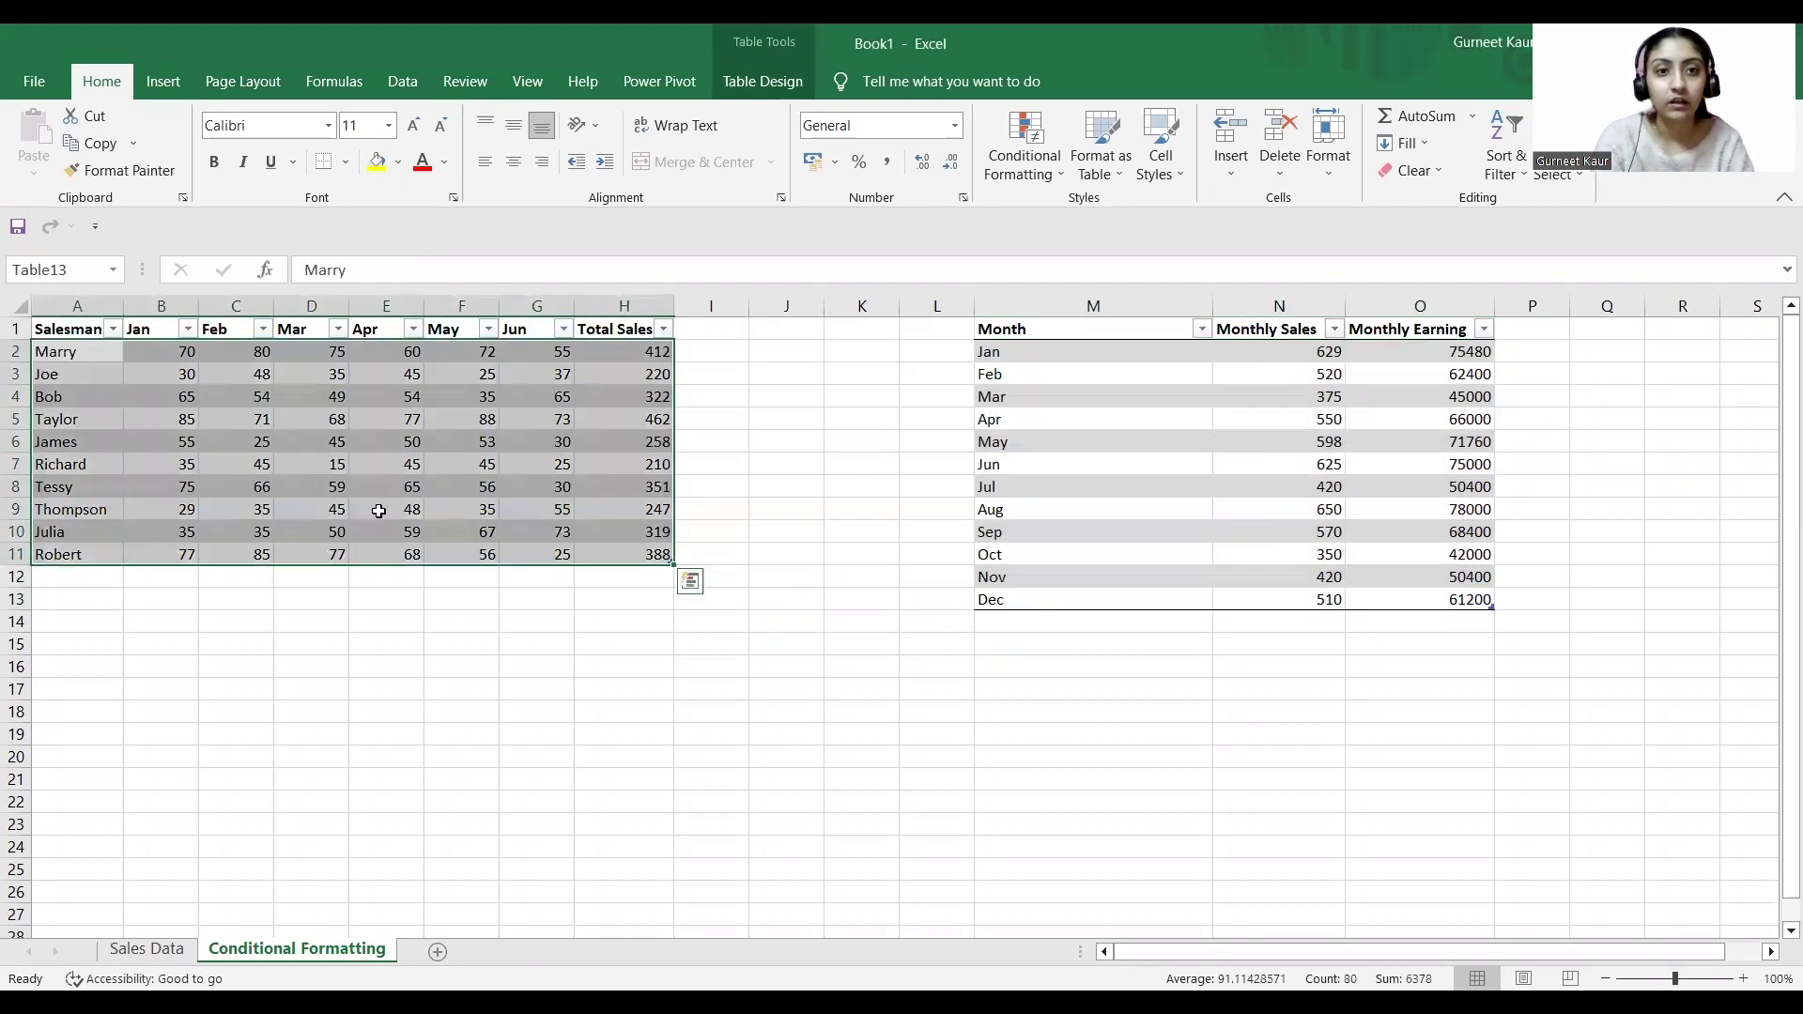
pyautogui.click(411, 465)
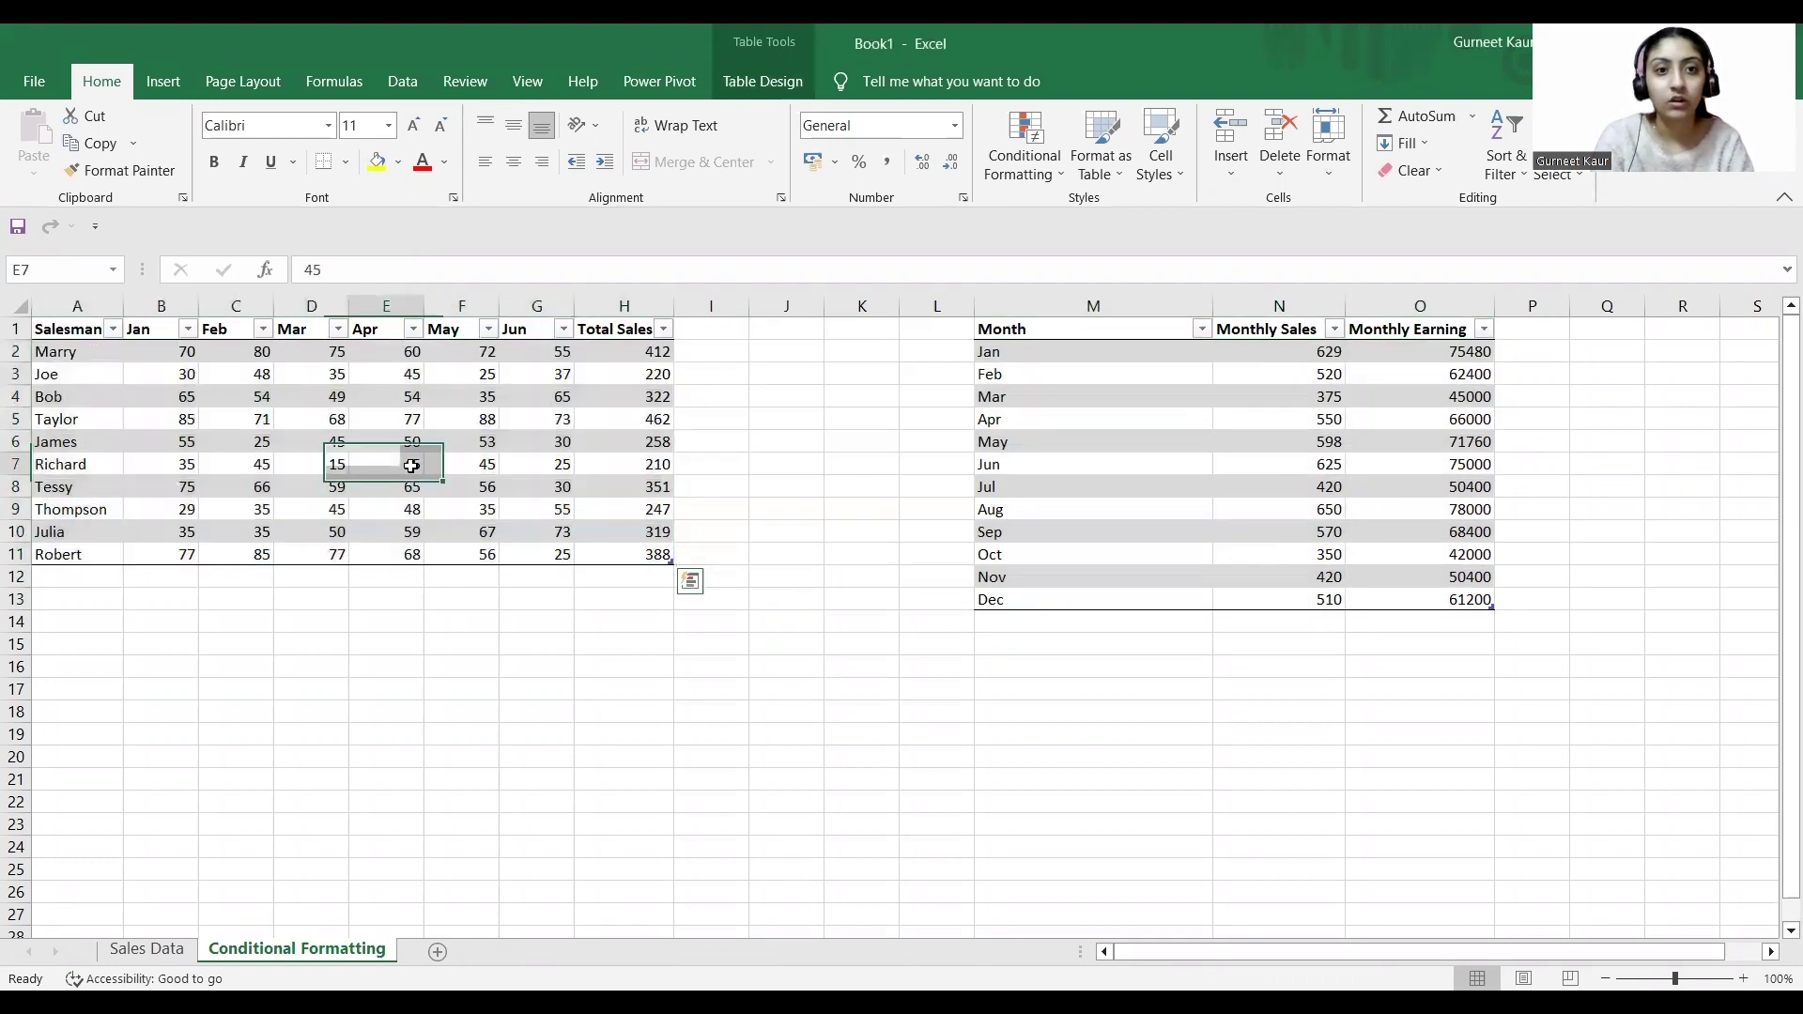
# - Apply the directional icon set with three coloured arrows to the Total Sales column as conditional formatting
pyautogui.click(629, 306)
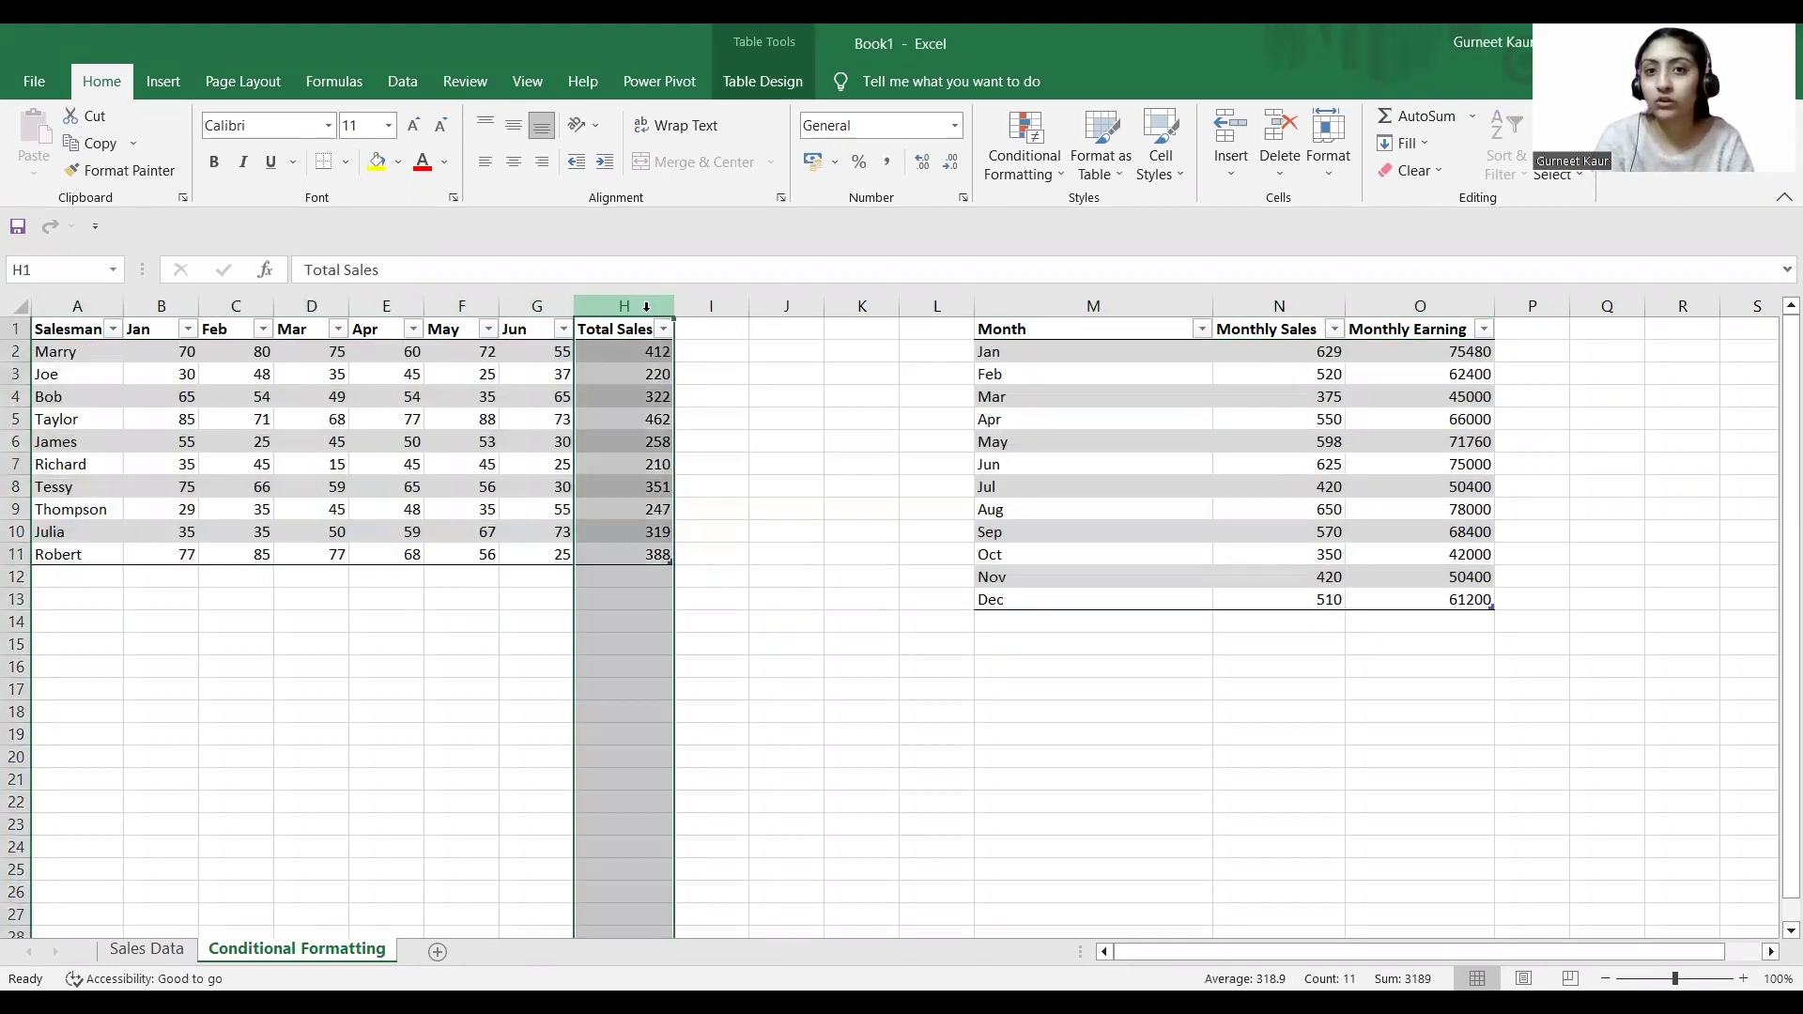
pyautogui.click(1024, 155)
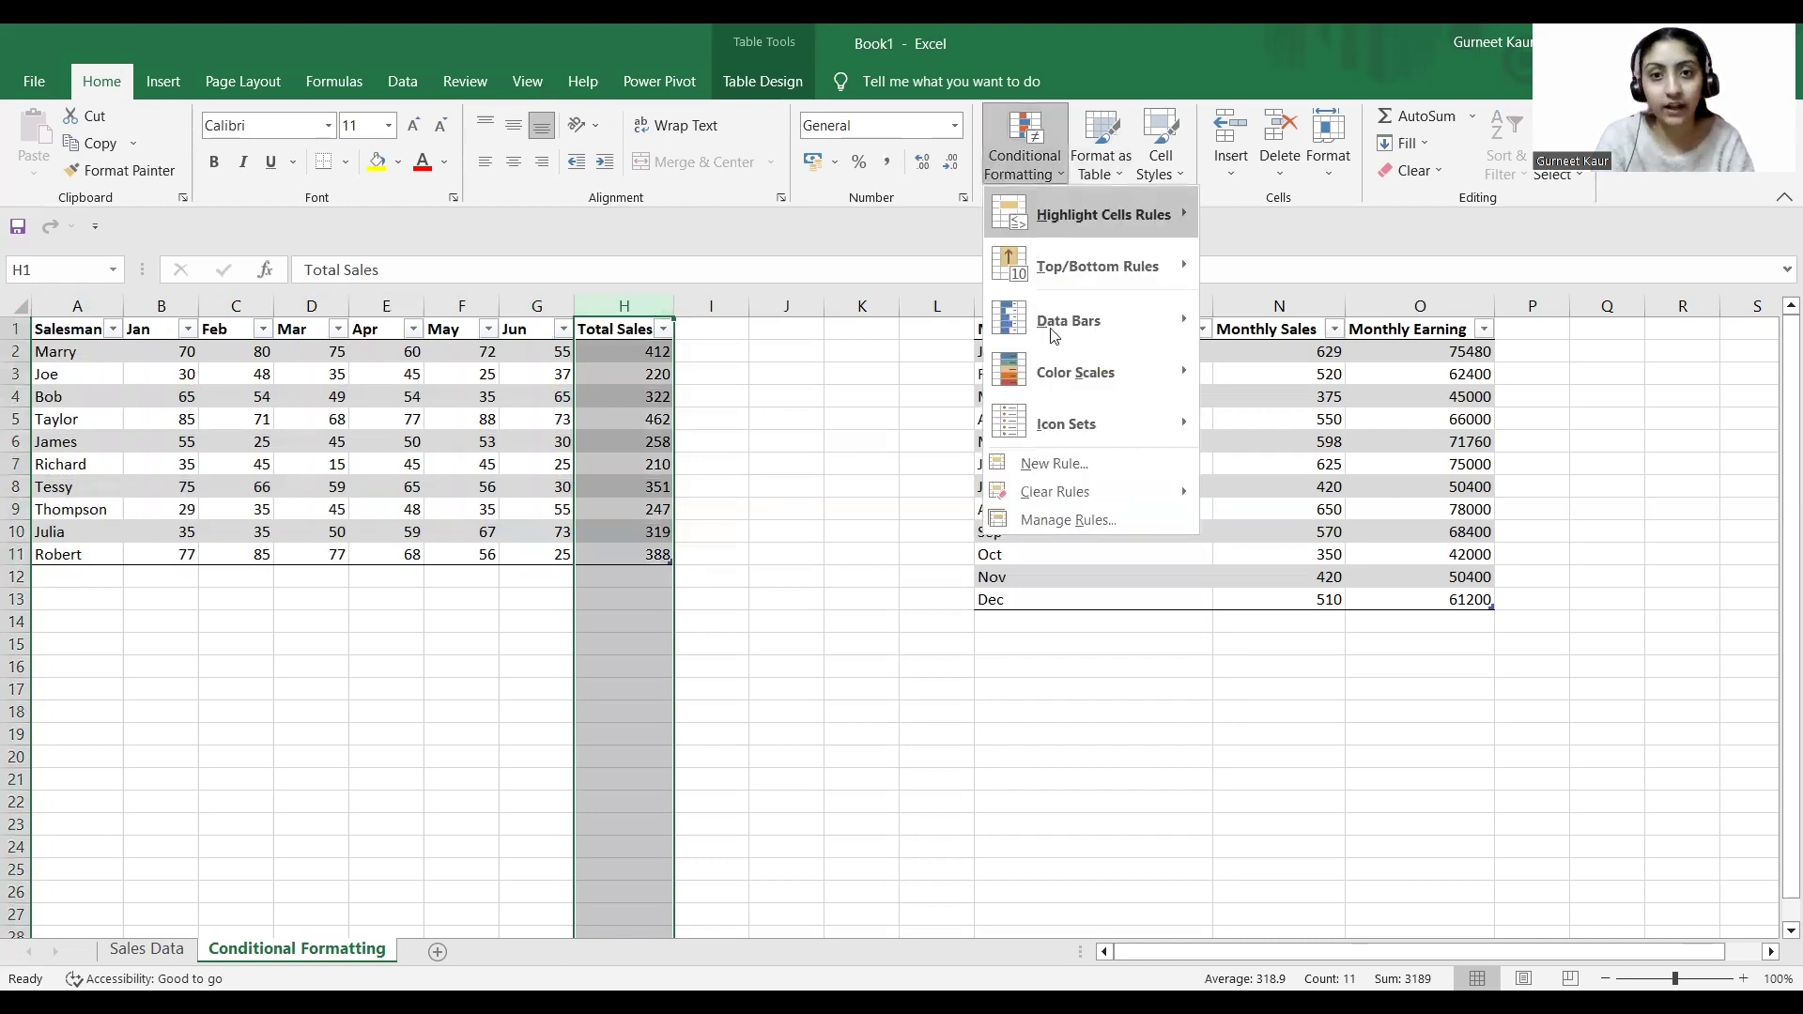
pyautogui.moveTo(1080, 427)
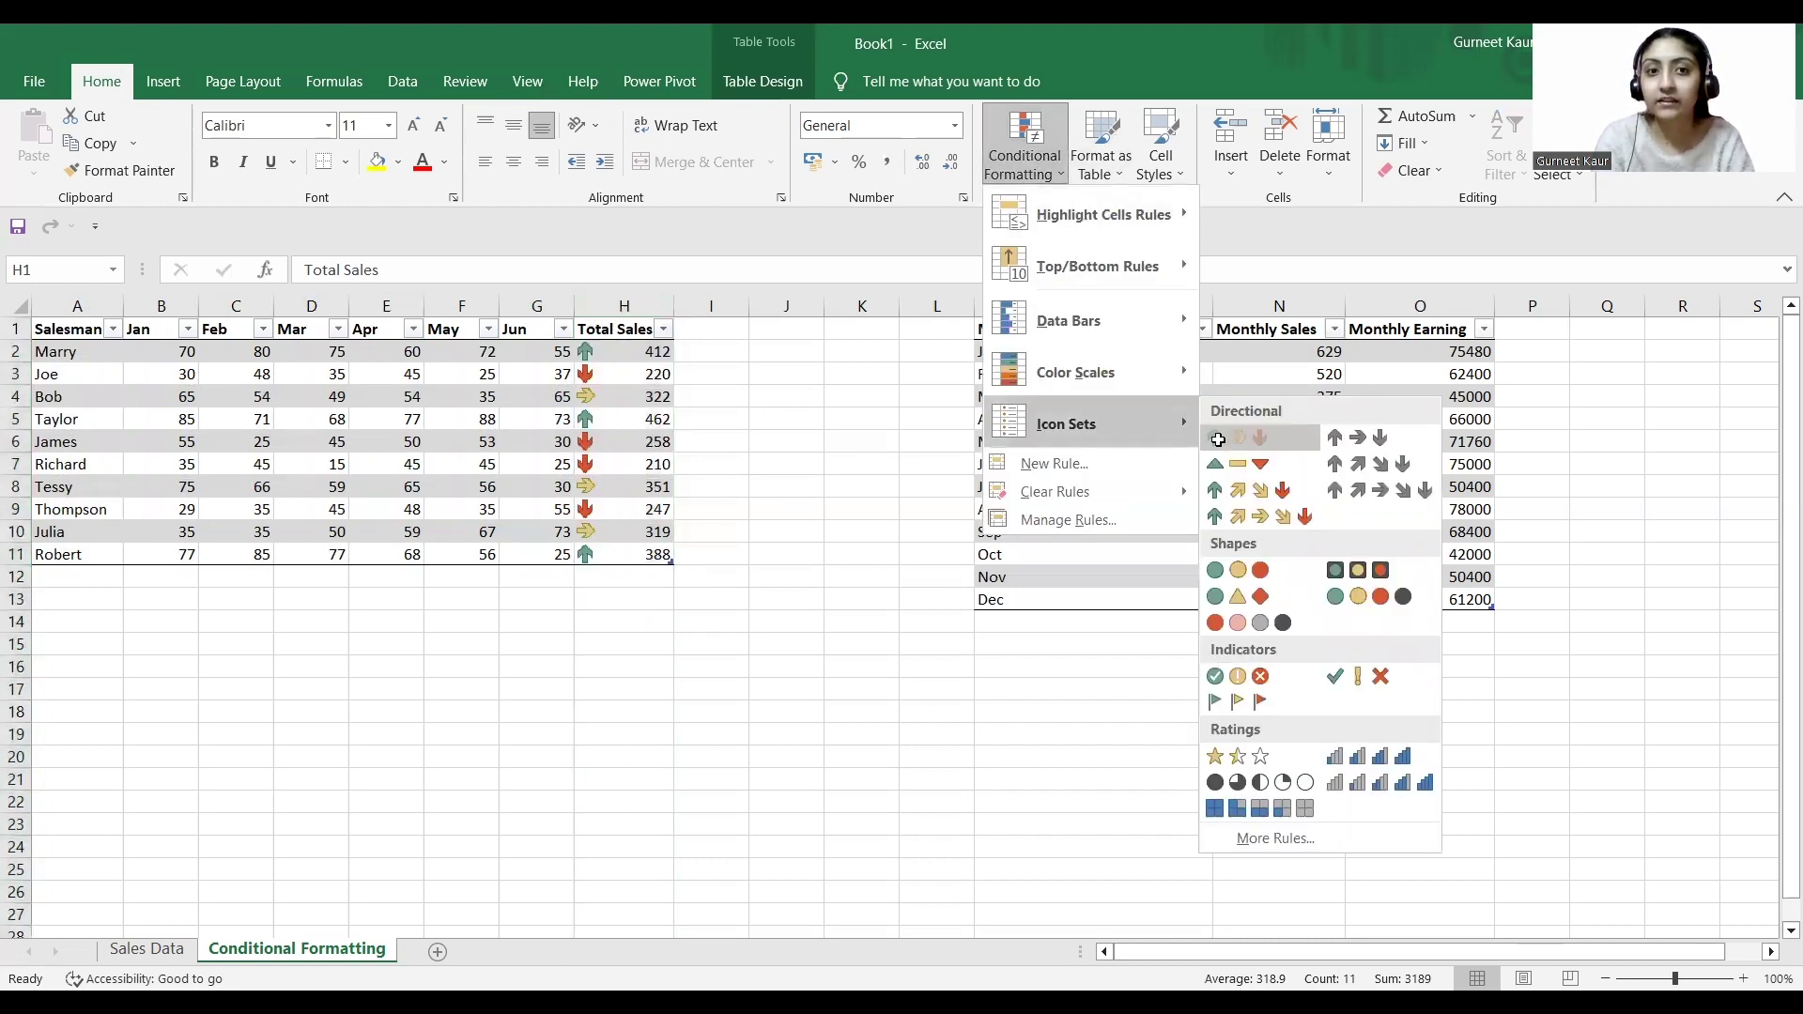
pyautogui.click(1220, 437)
pyautogui.click(622, 603)
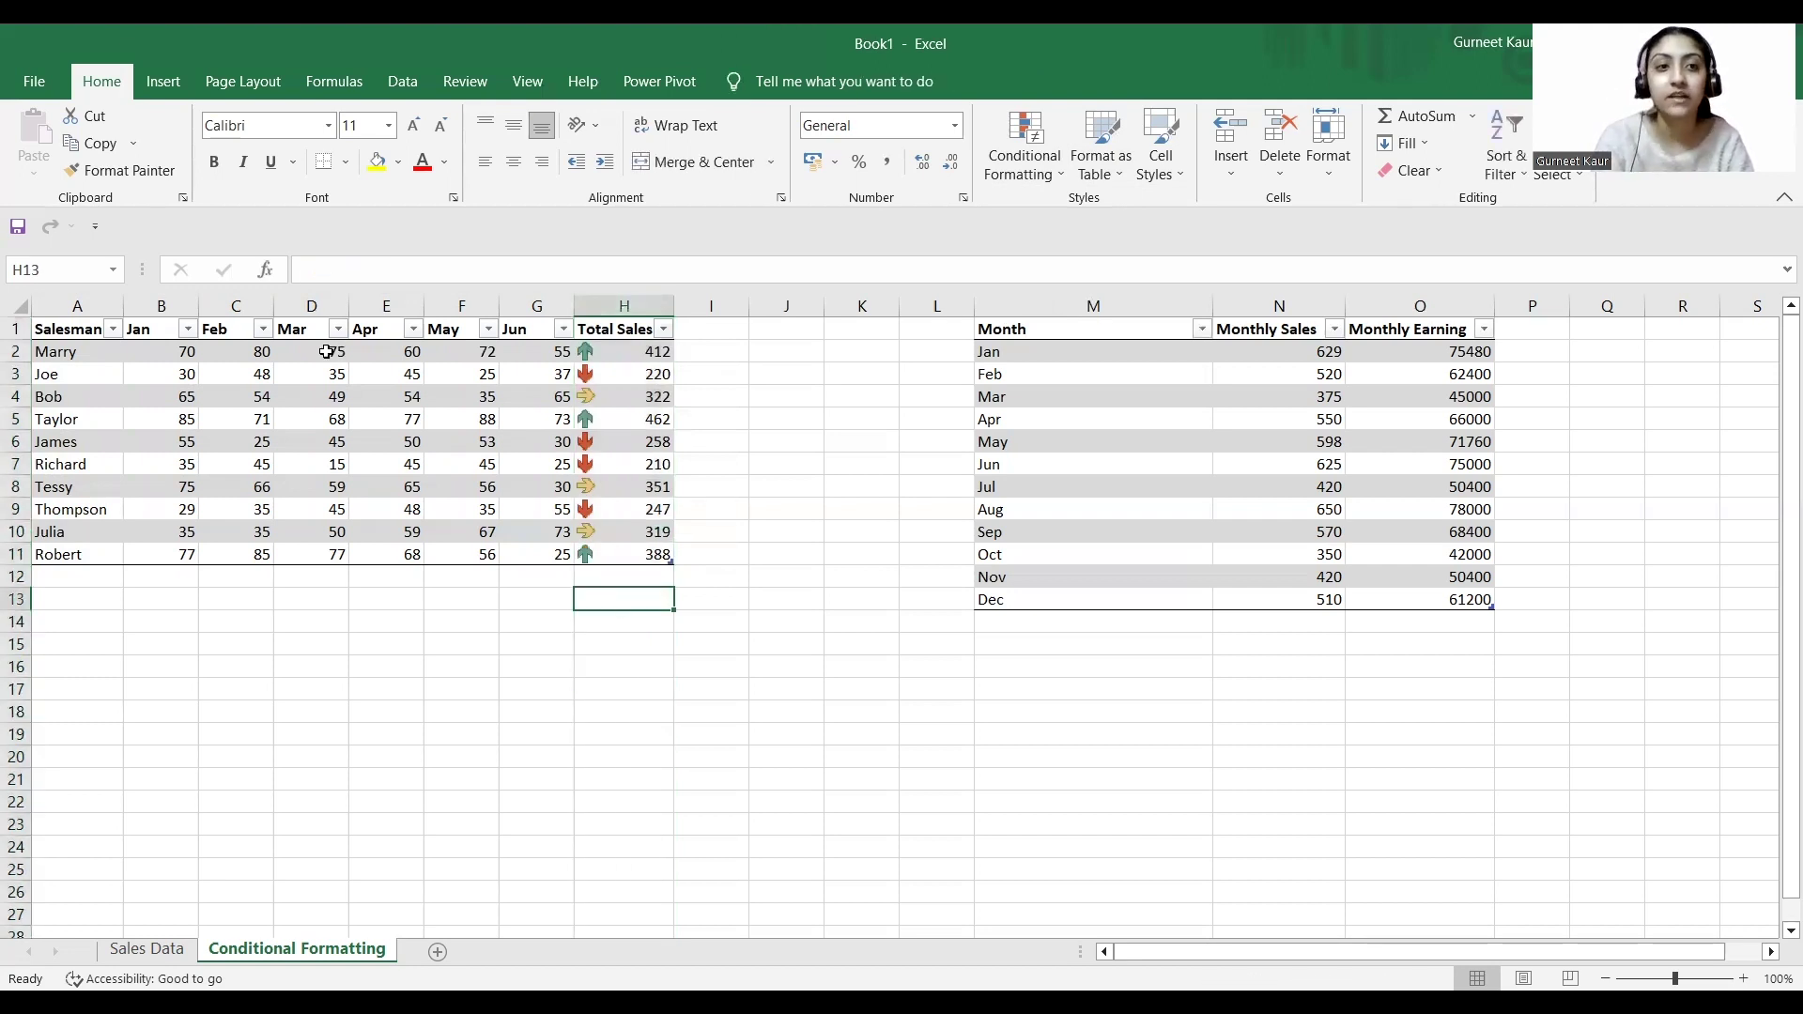
# - Highlight the top 10 items across the Jan to Jun columns with Light Red Fill with Dark Red Text and inspect the marked cells
pyautogui.click(185, 308)
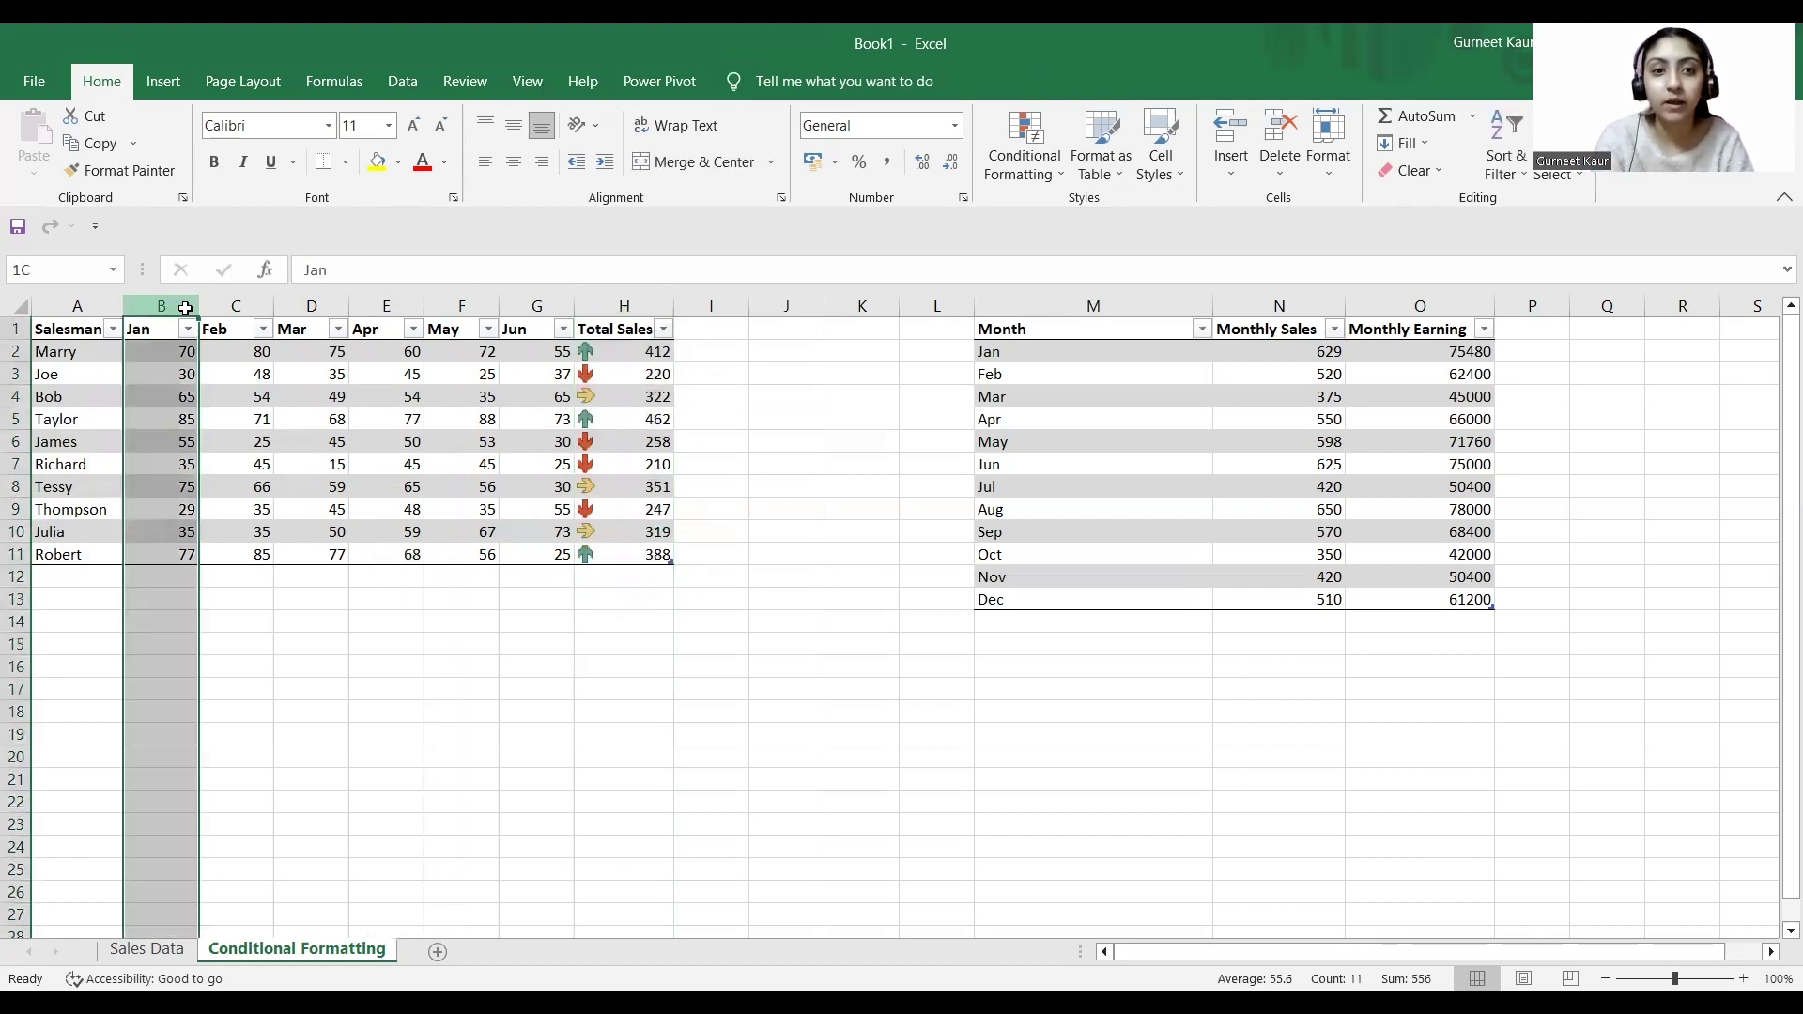
pyautogui.keyDown('shift'); pyautogui.click(516, 303); pyautogui.keyUp('shift')
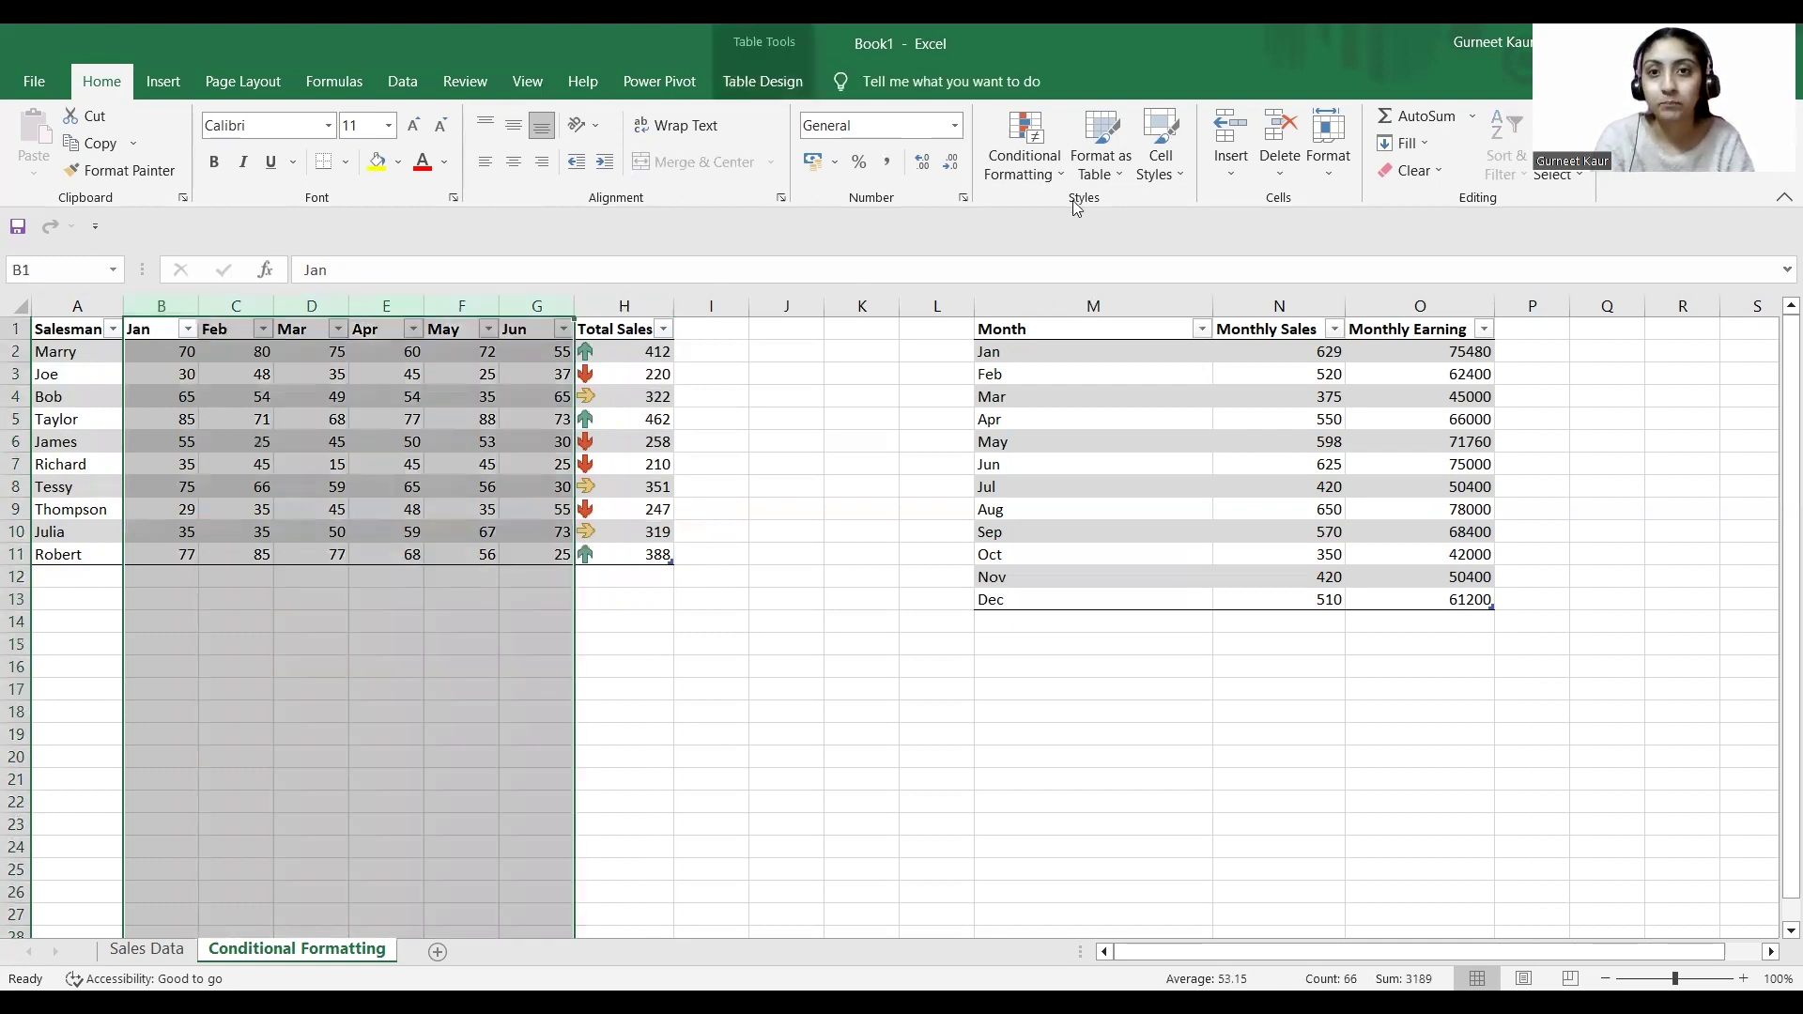
pyautogui.click(999, 181)
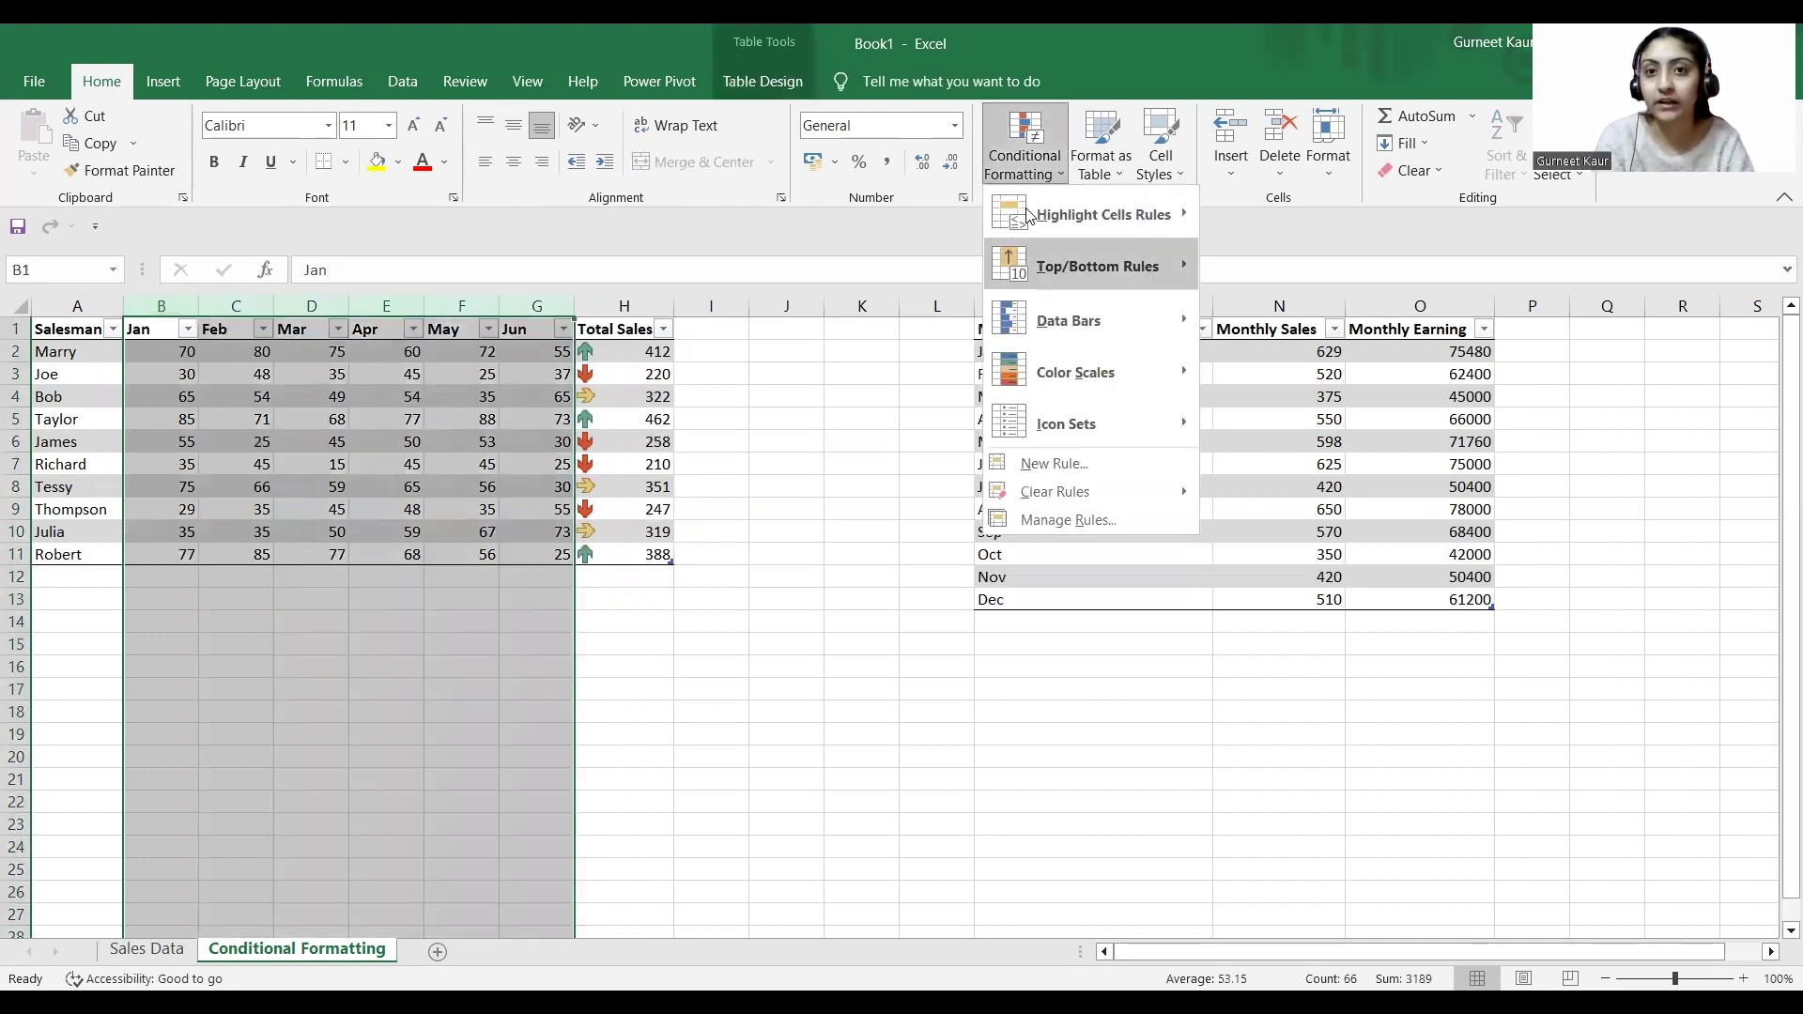
pyautogui.moveTo(1104, 214)
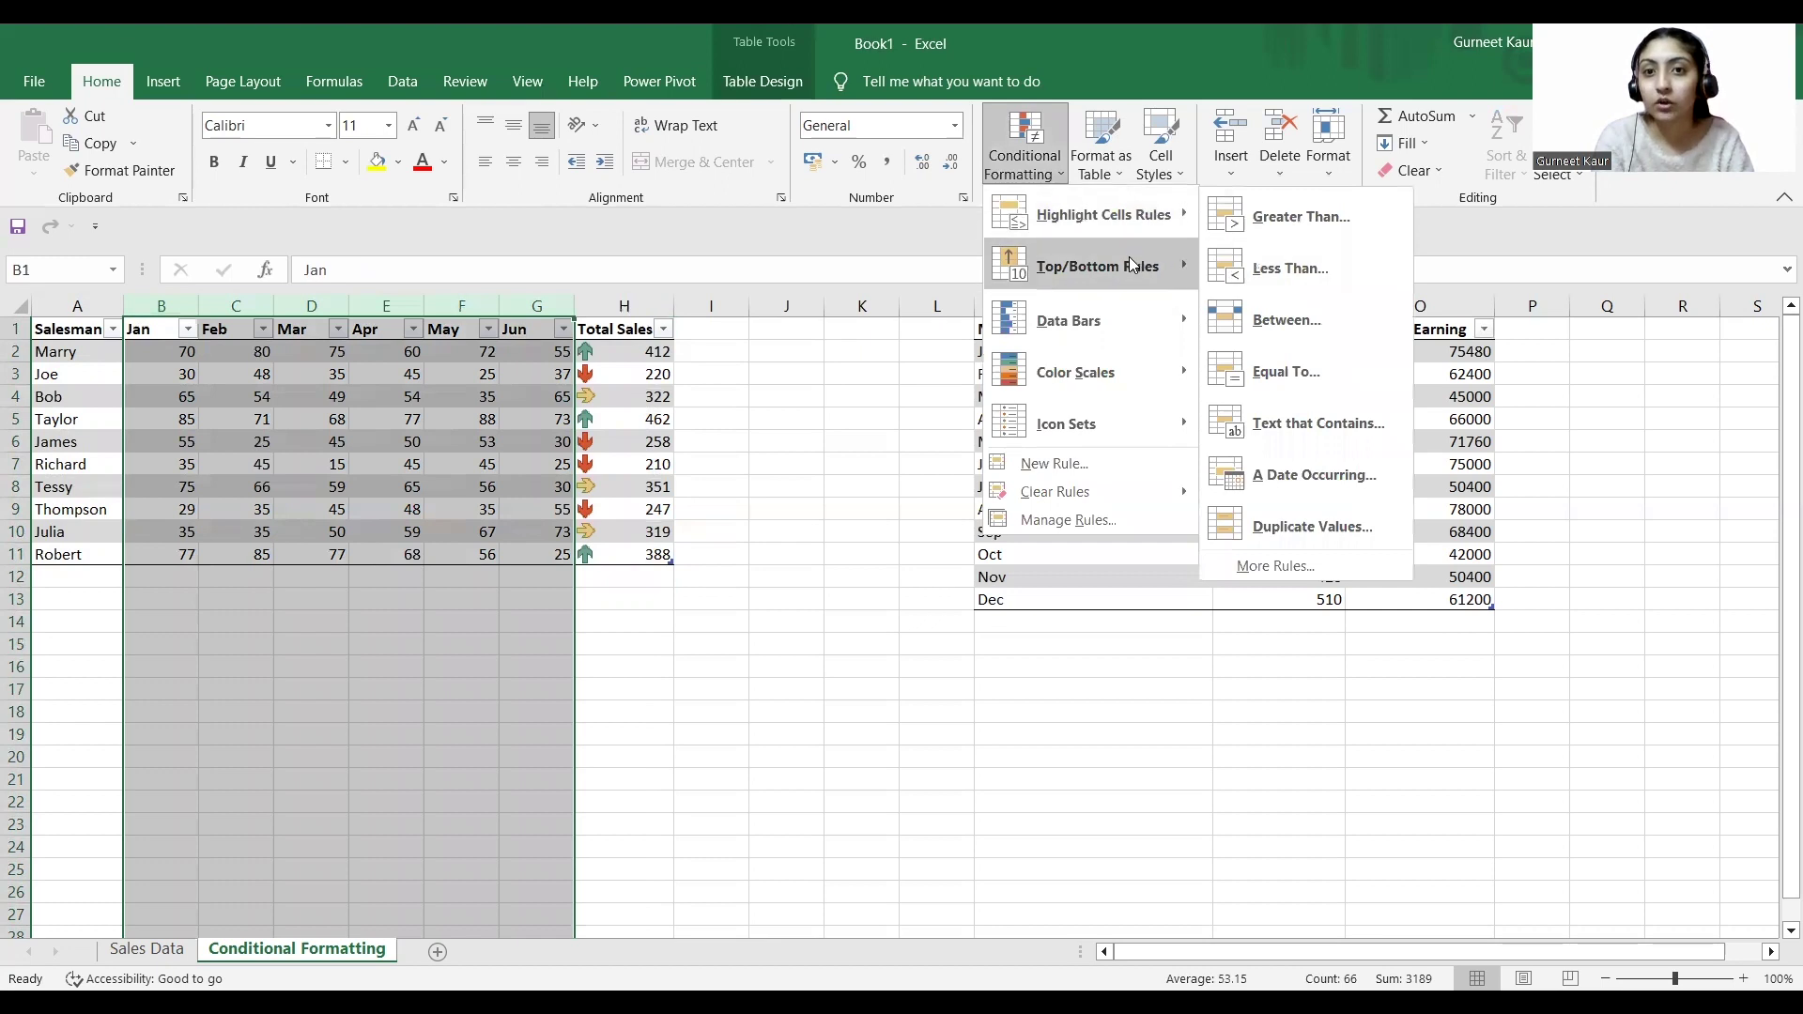
pyautogui.moveTo(1128, 257)
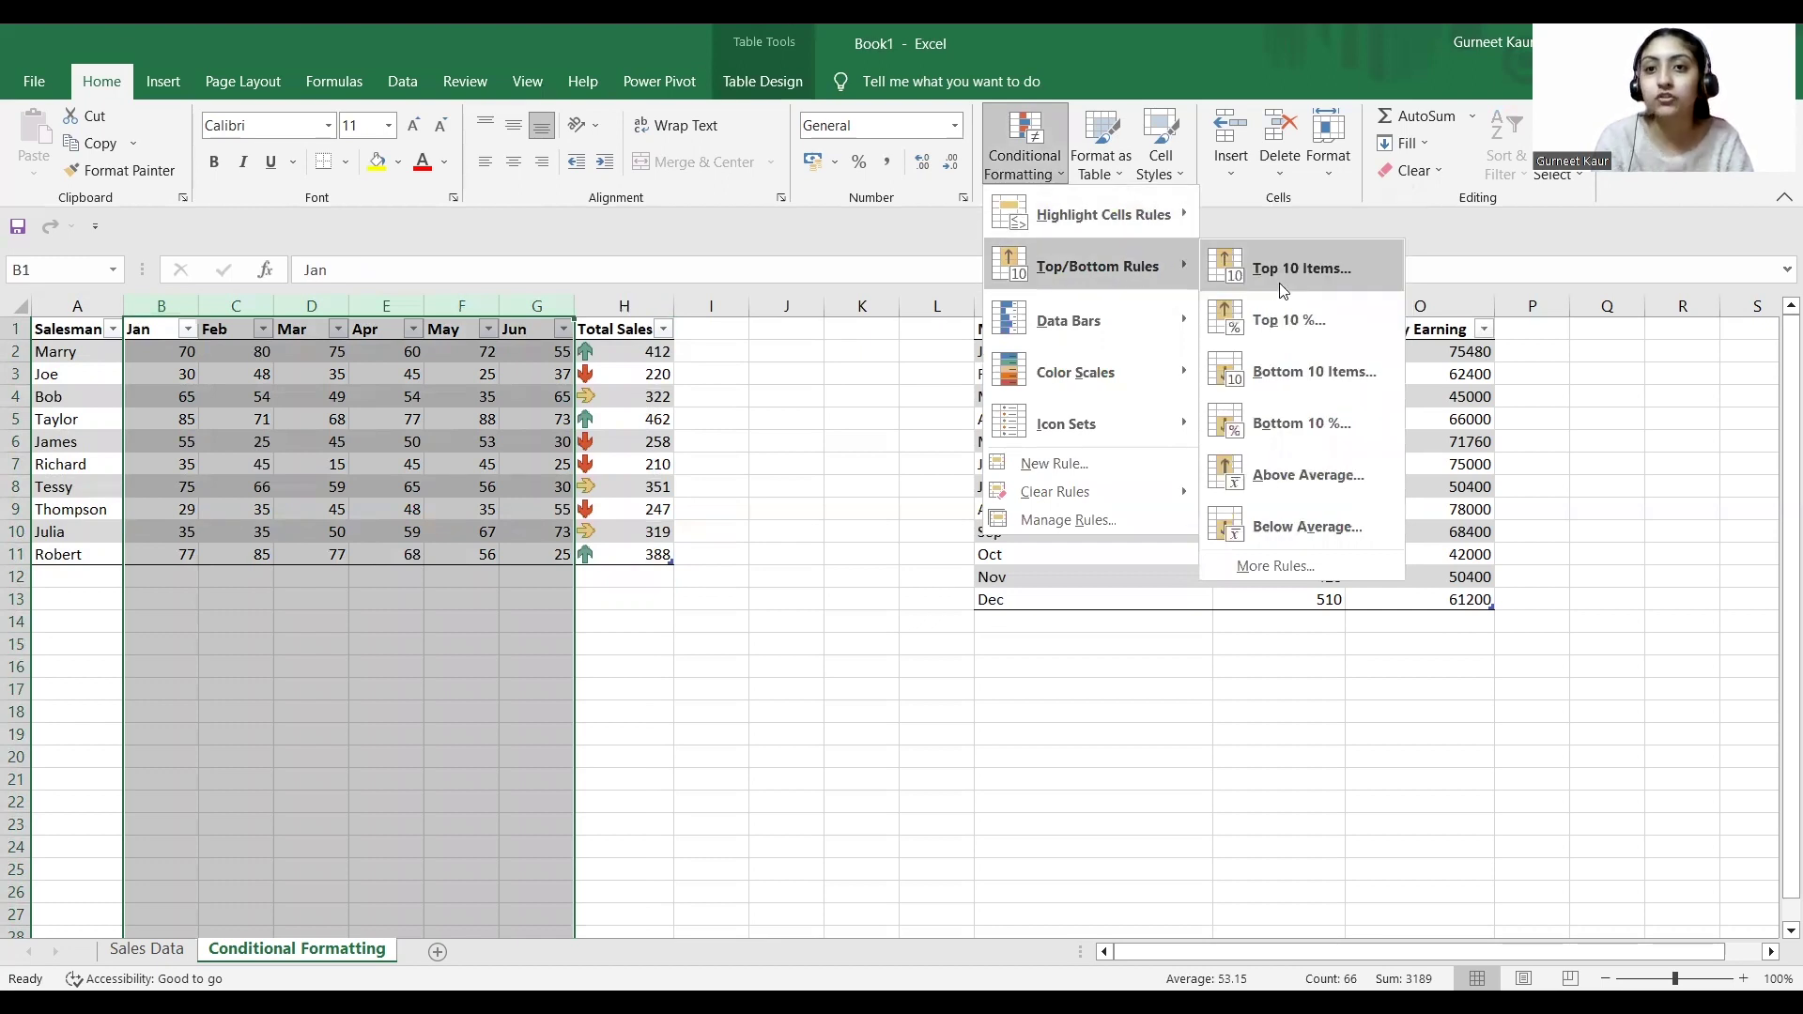
pyautogui.click(1279, 285)
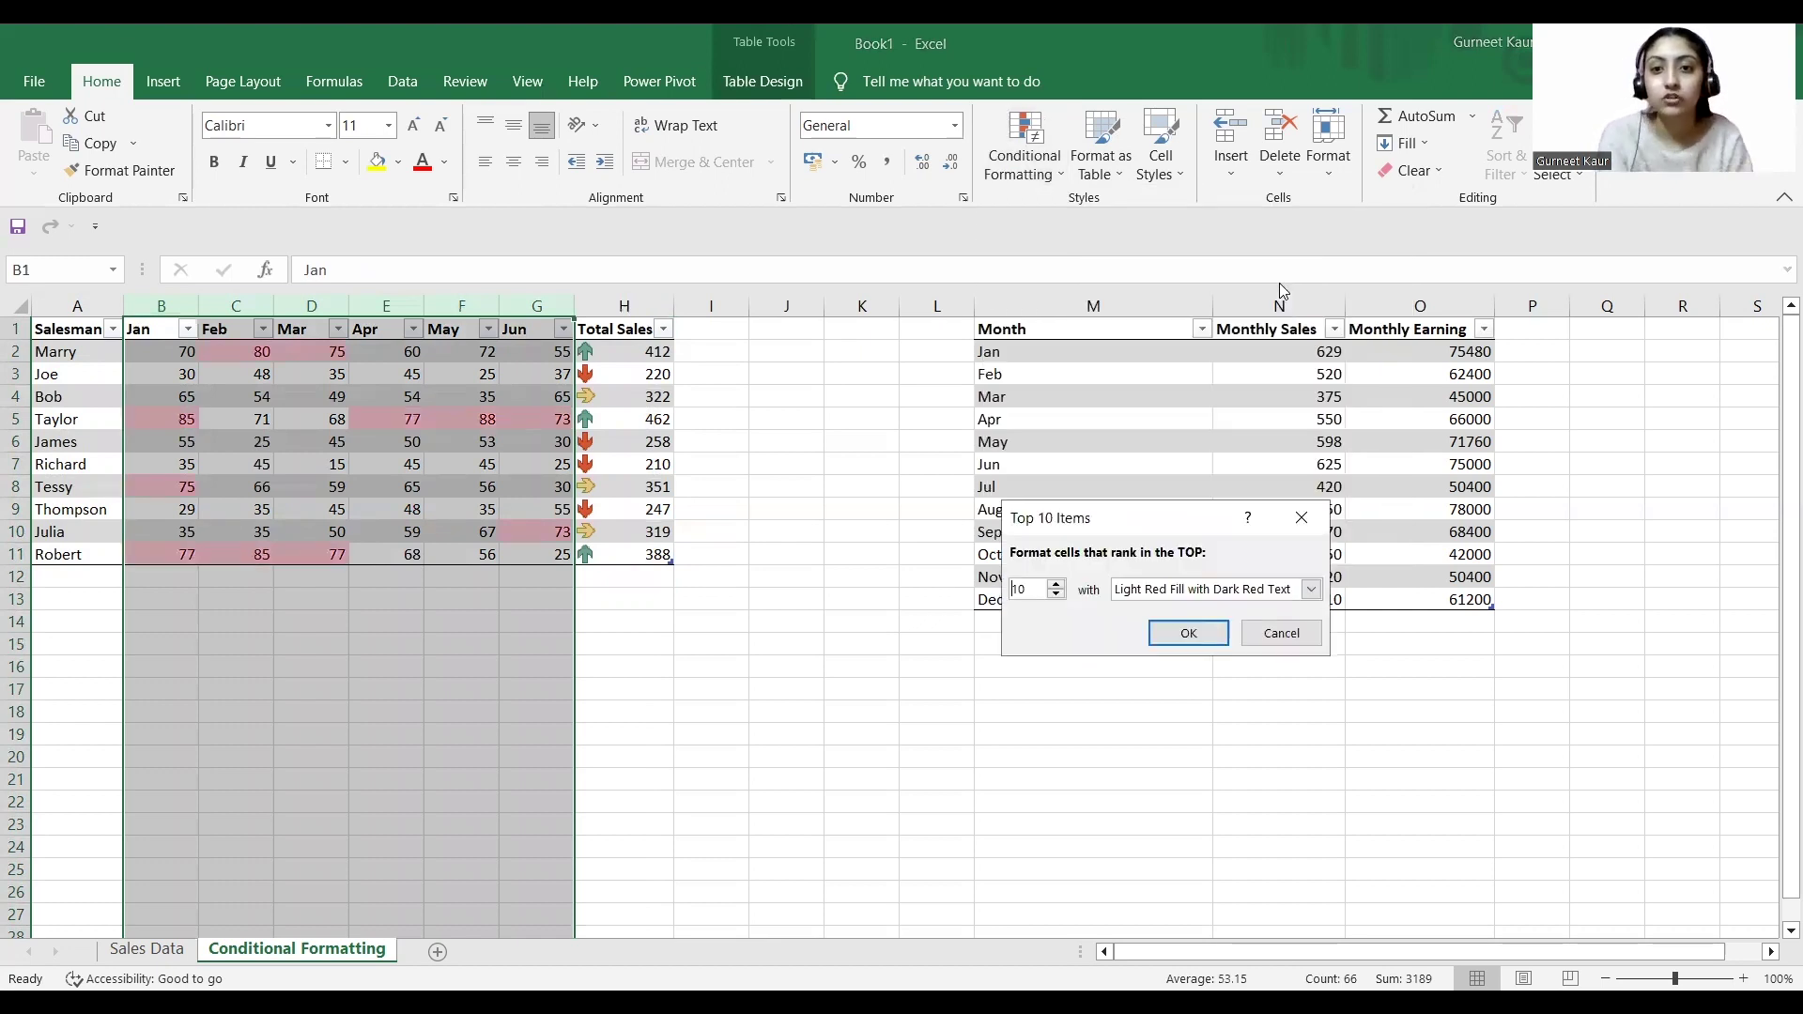
pyautogui.click(1187, 632)
pyautogui.click(402, 604)
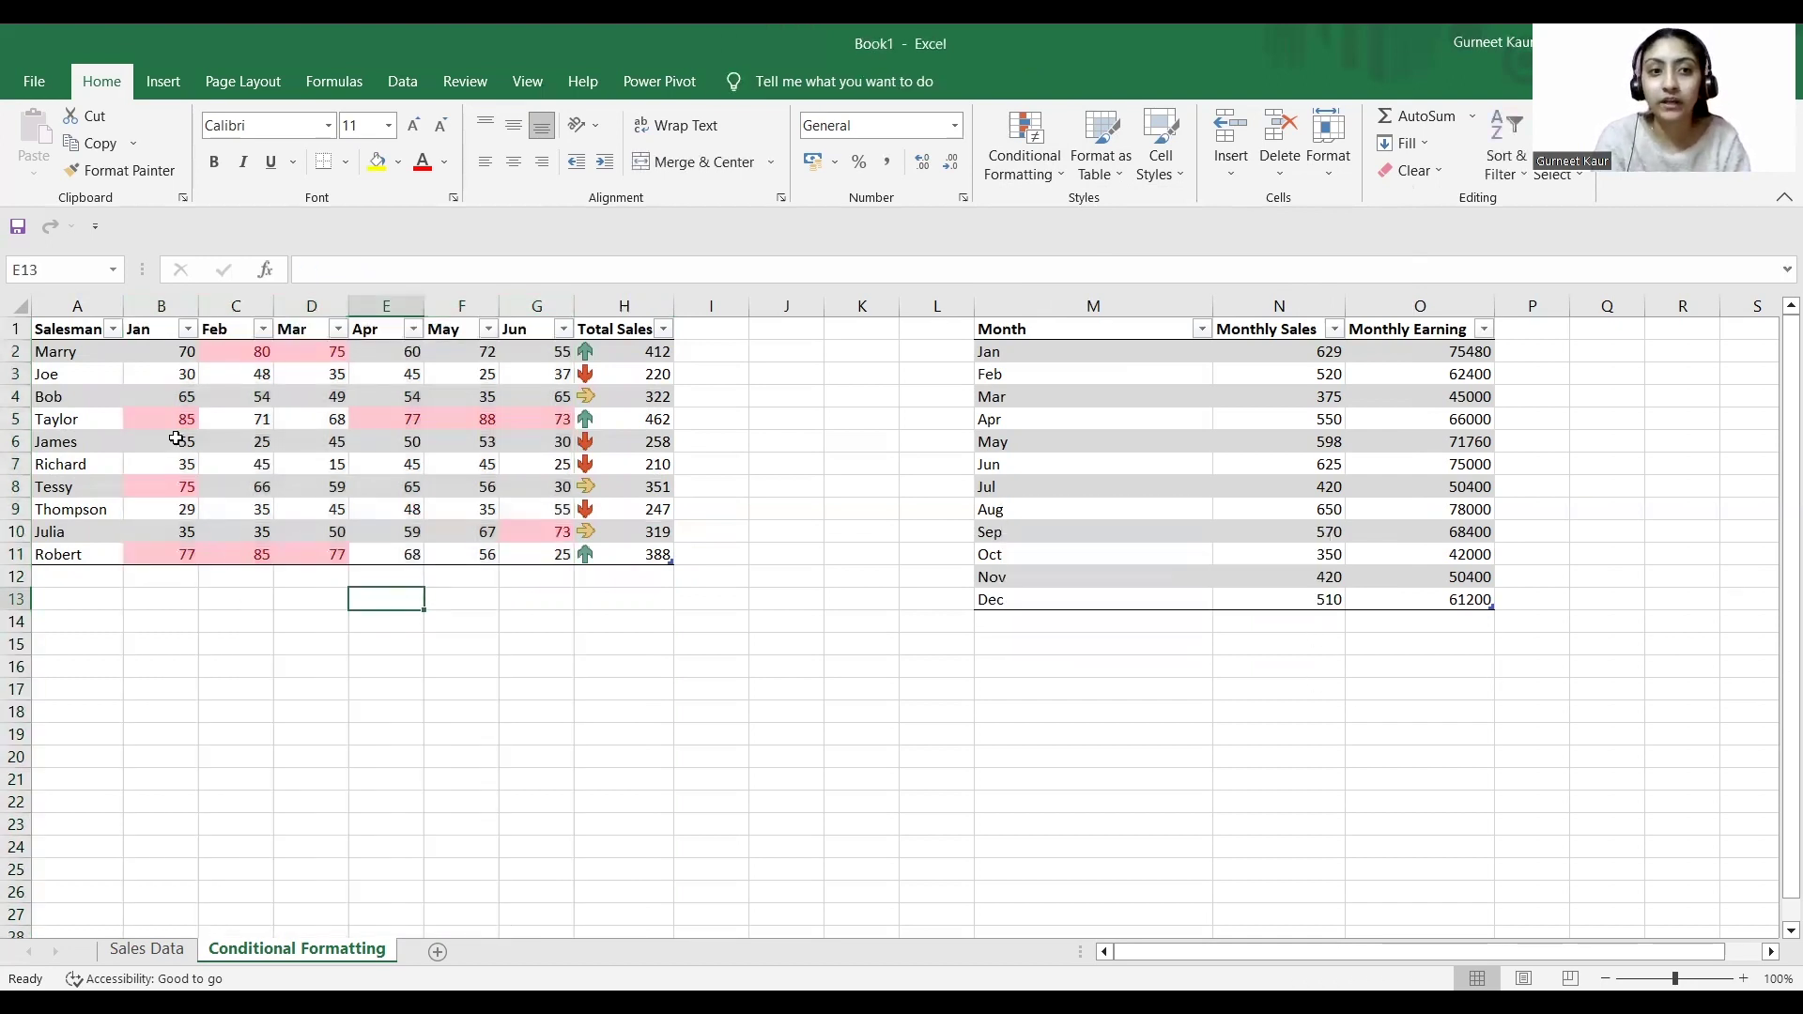
pyautogui.click(178, 416)
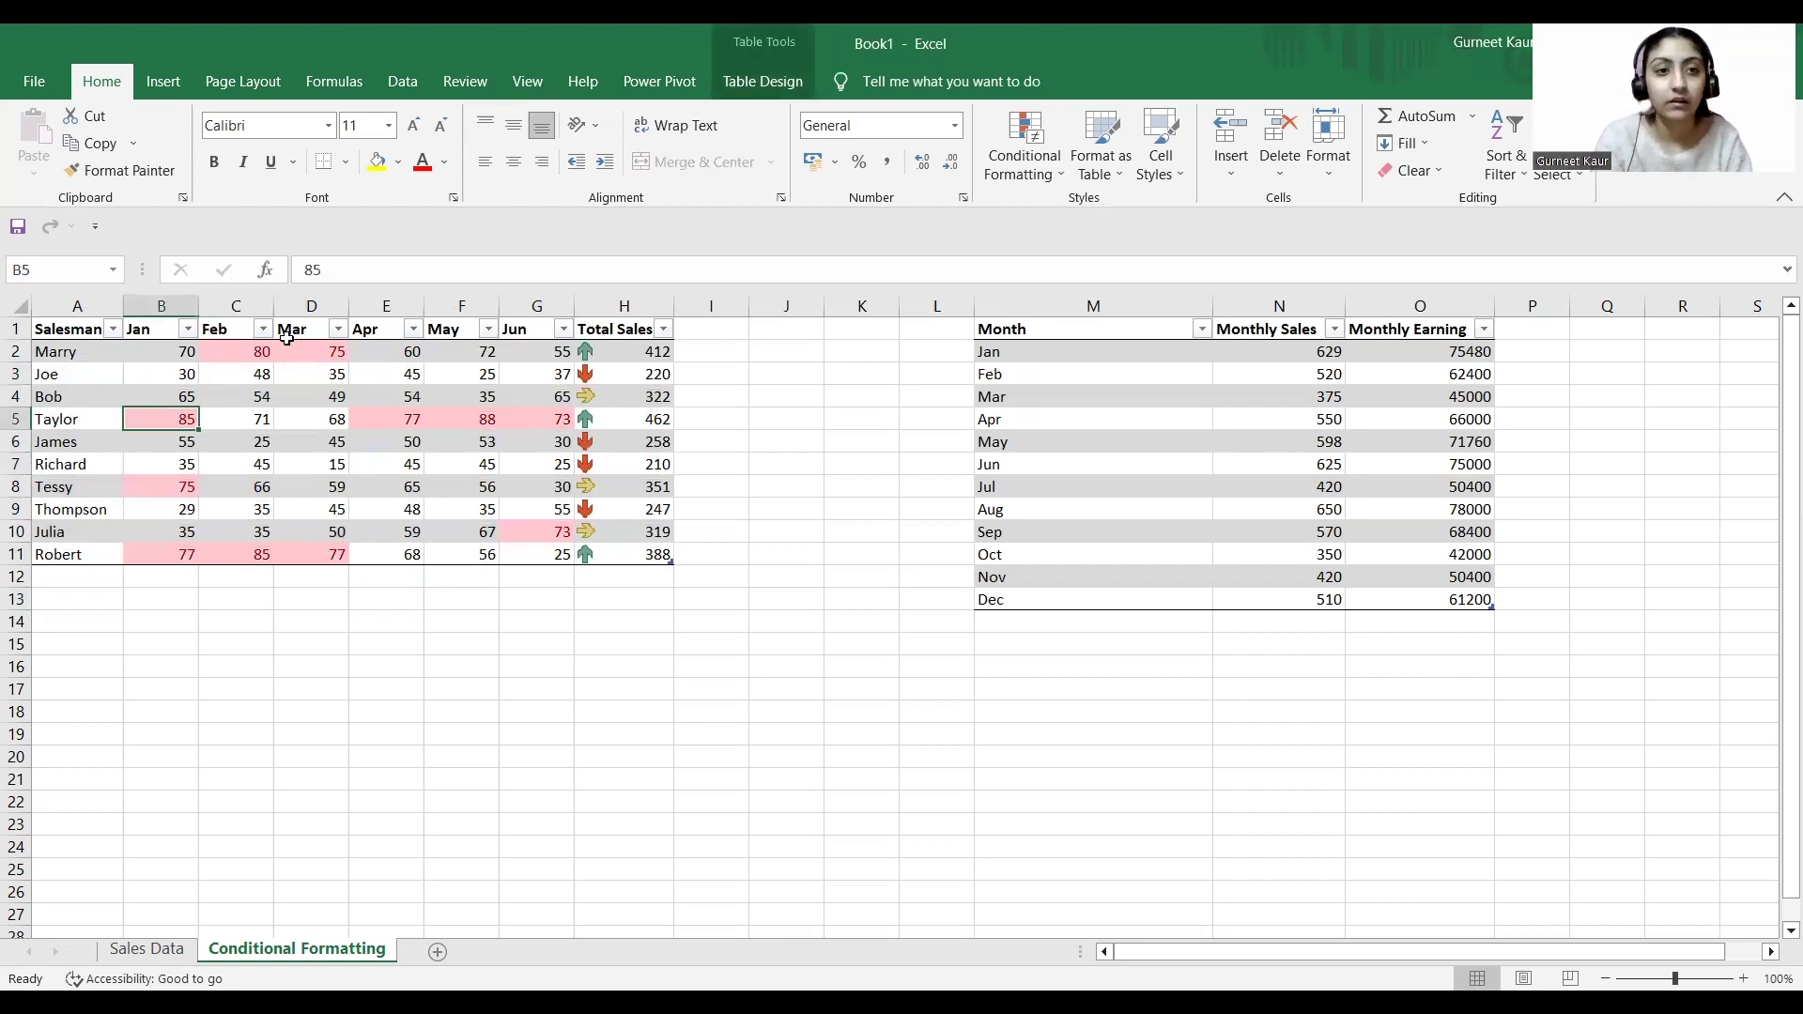
pyautogui.click(249, 354)
pyautogui.click(310, 354)
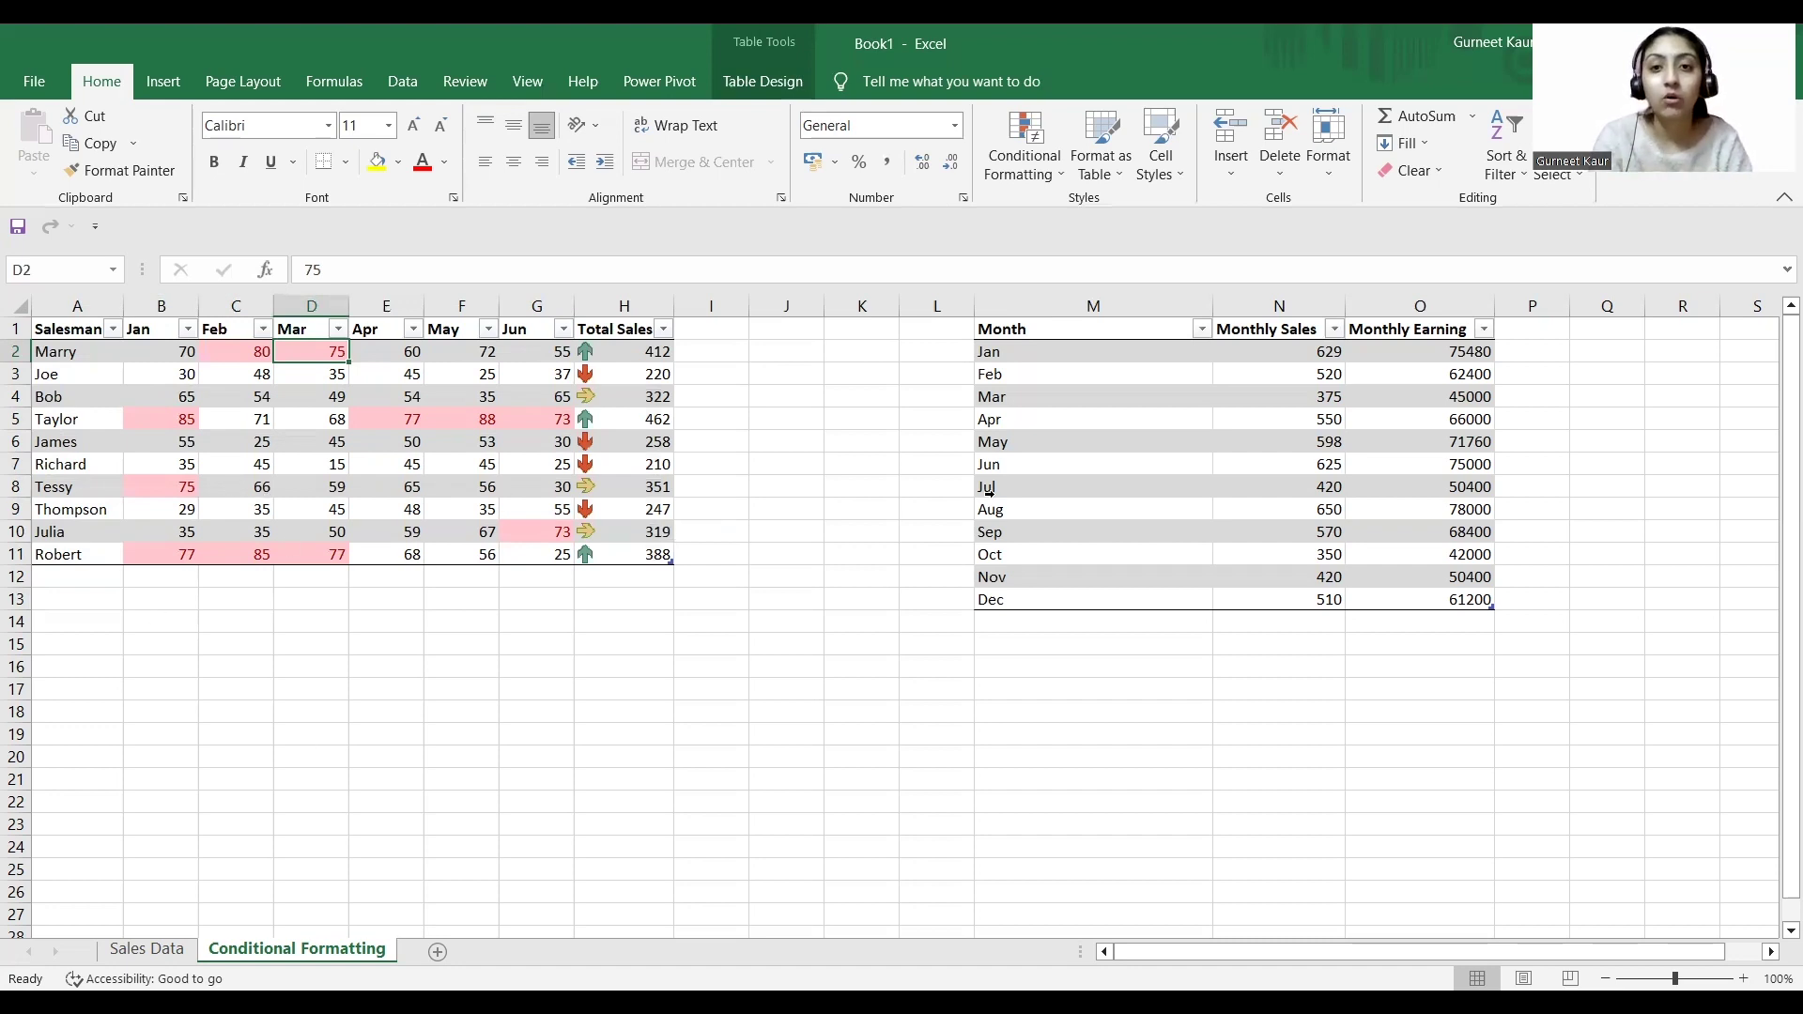
# - Add green gradient-fill data bars to the Monthly Sales column
pyautogui.click(1279, 306)
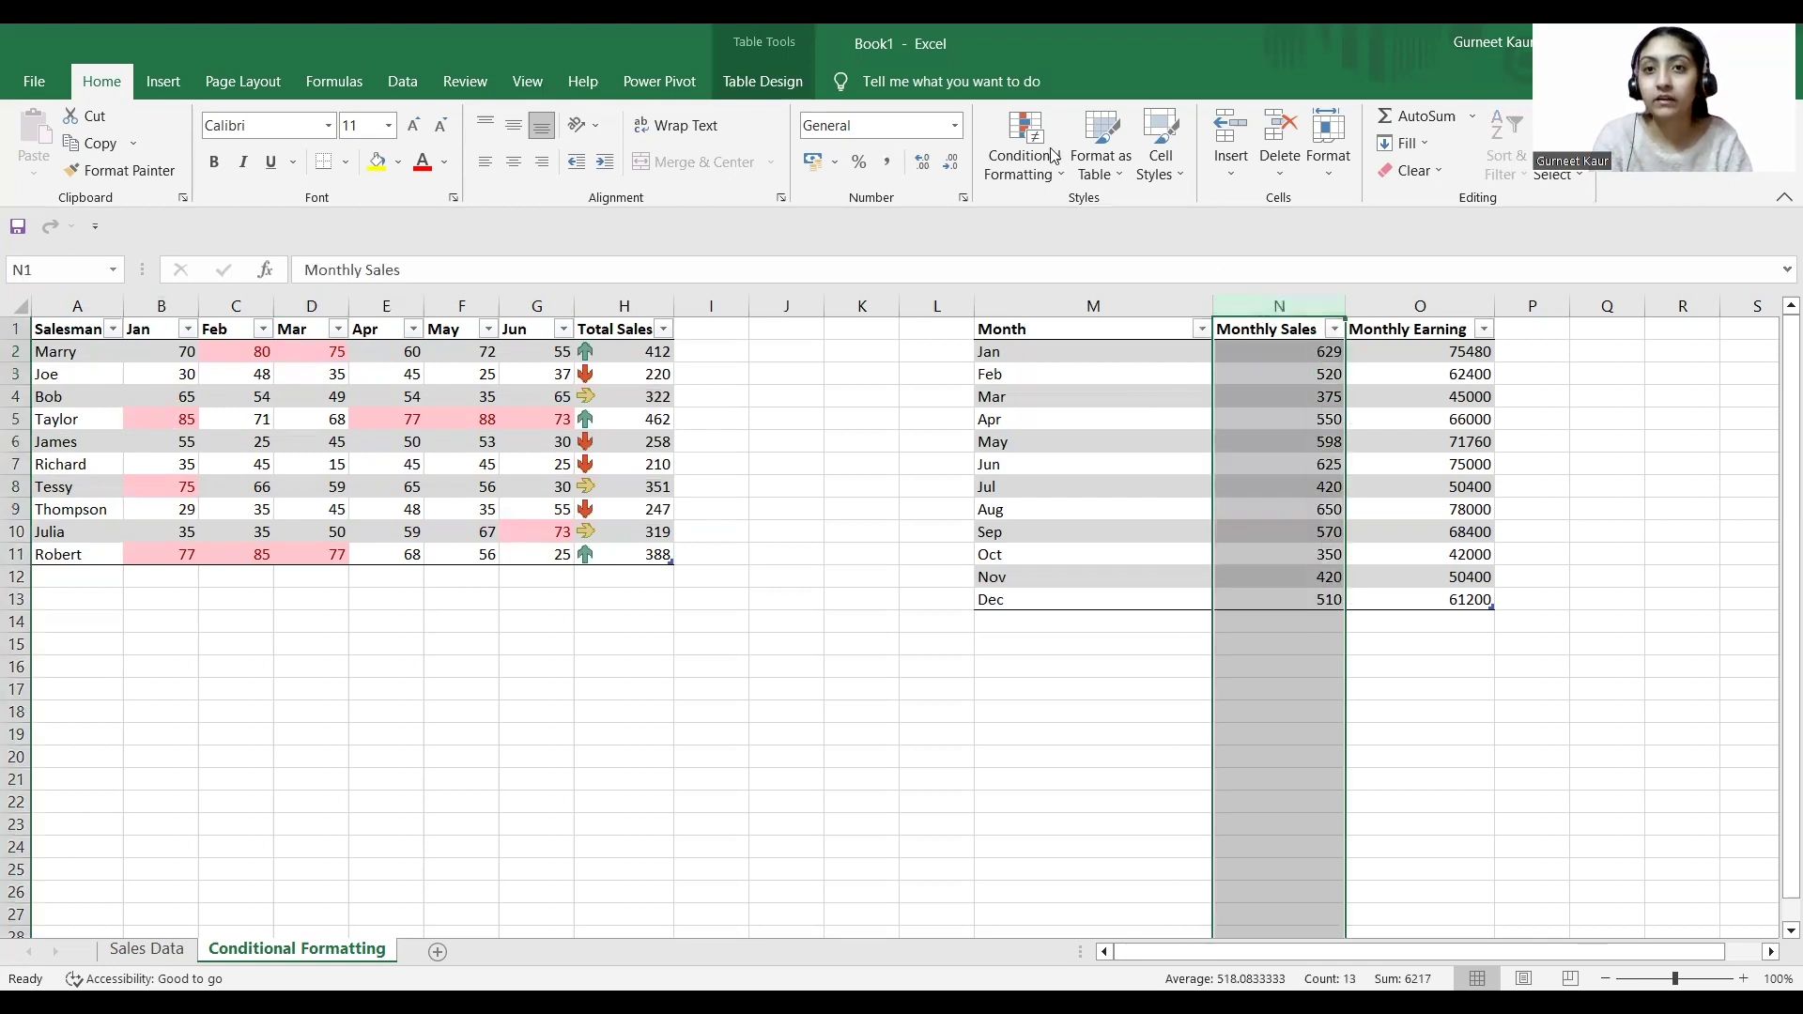
pyautogui.click(995, 139)
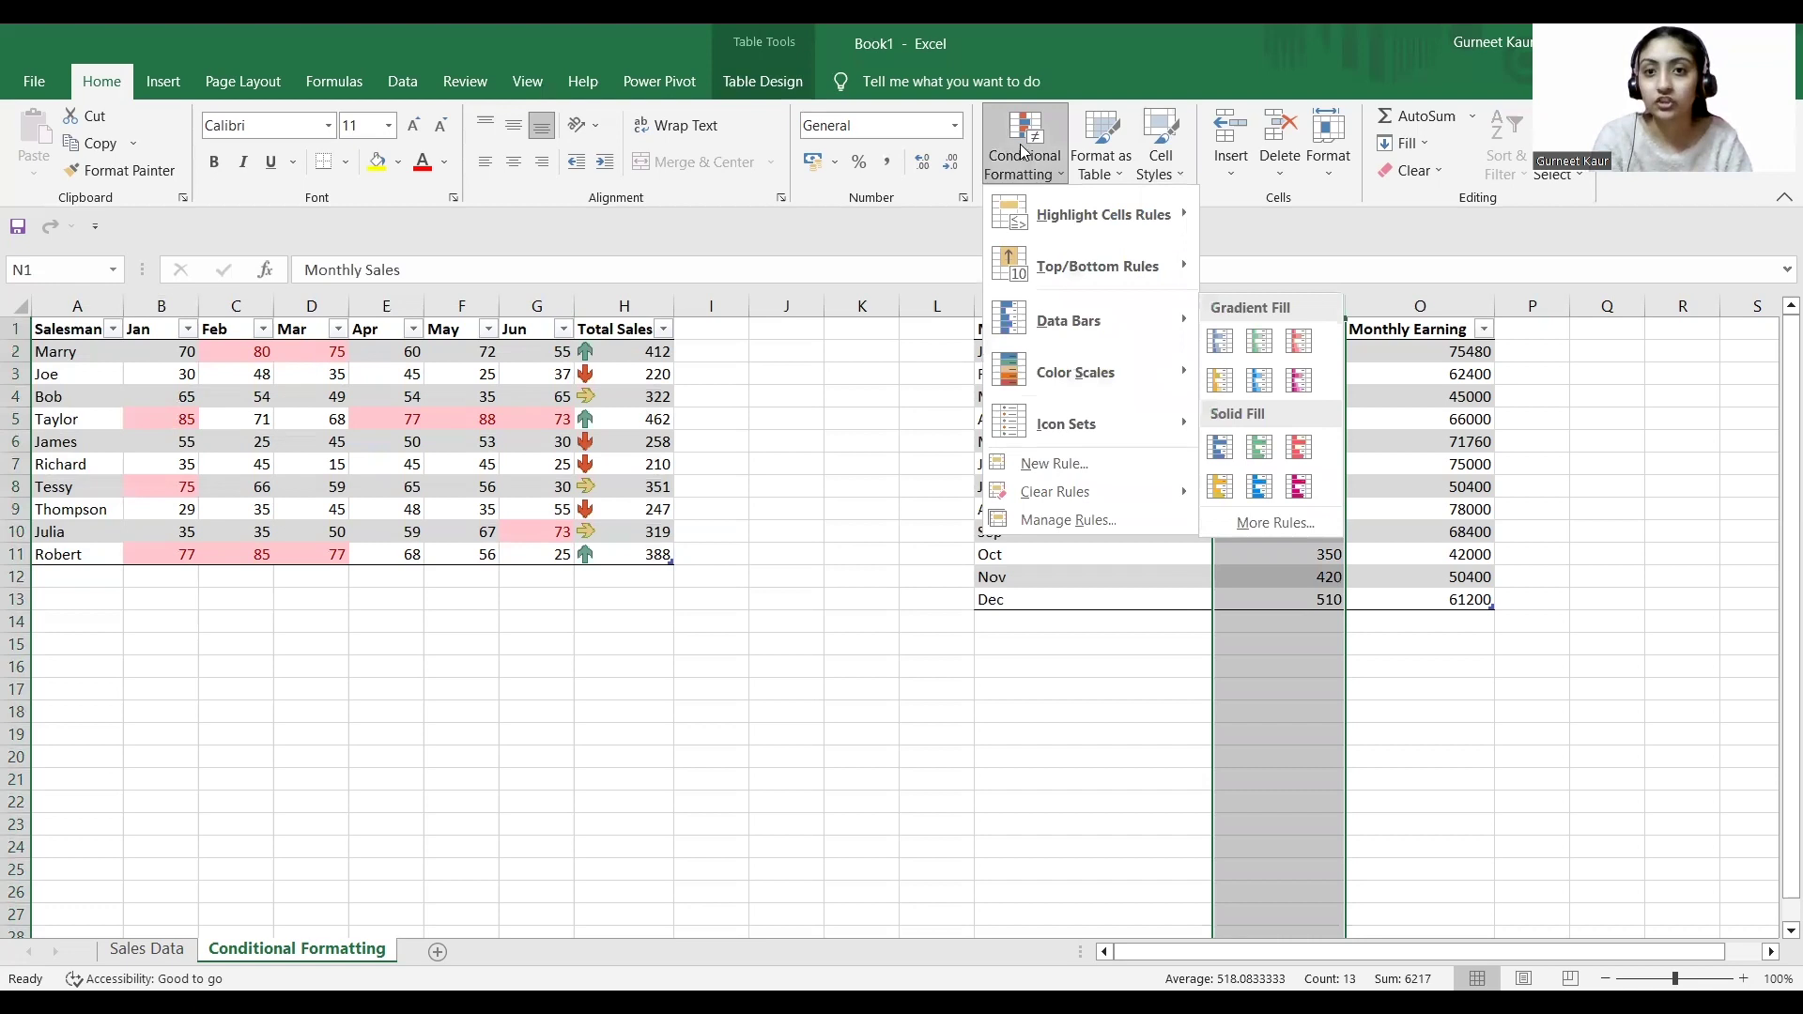
pyautogui.moveTo(1075, 319)
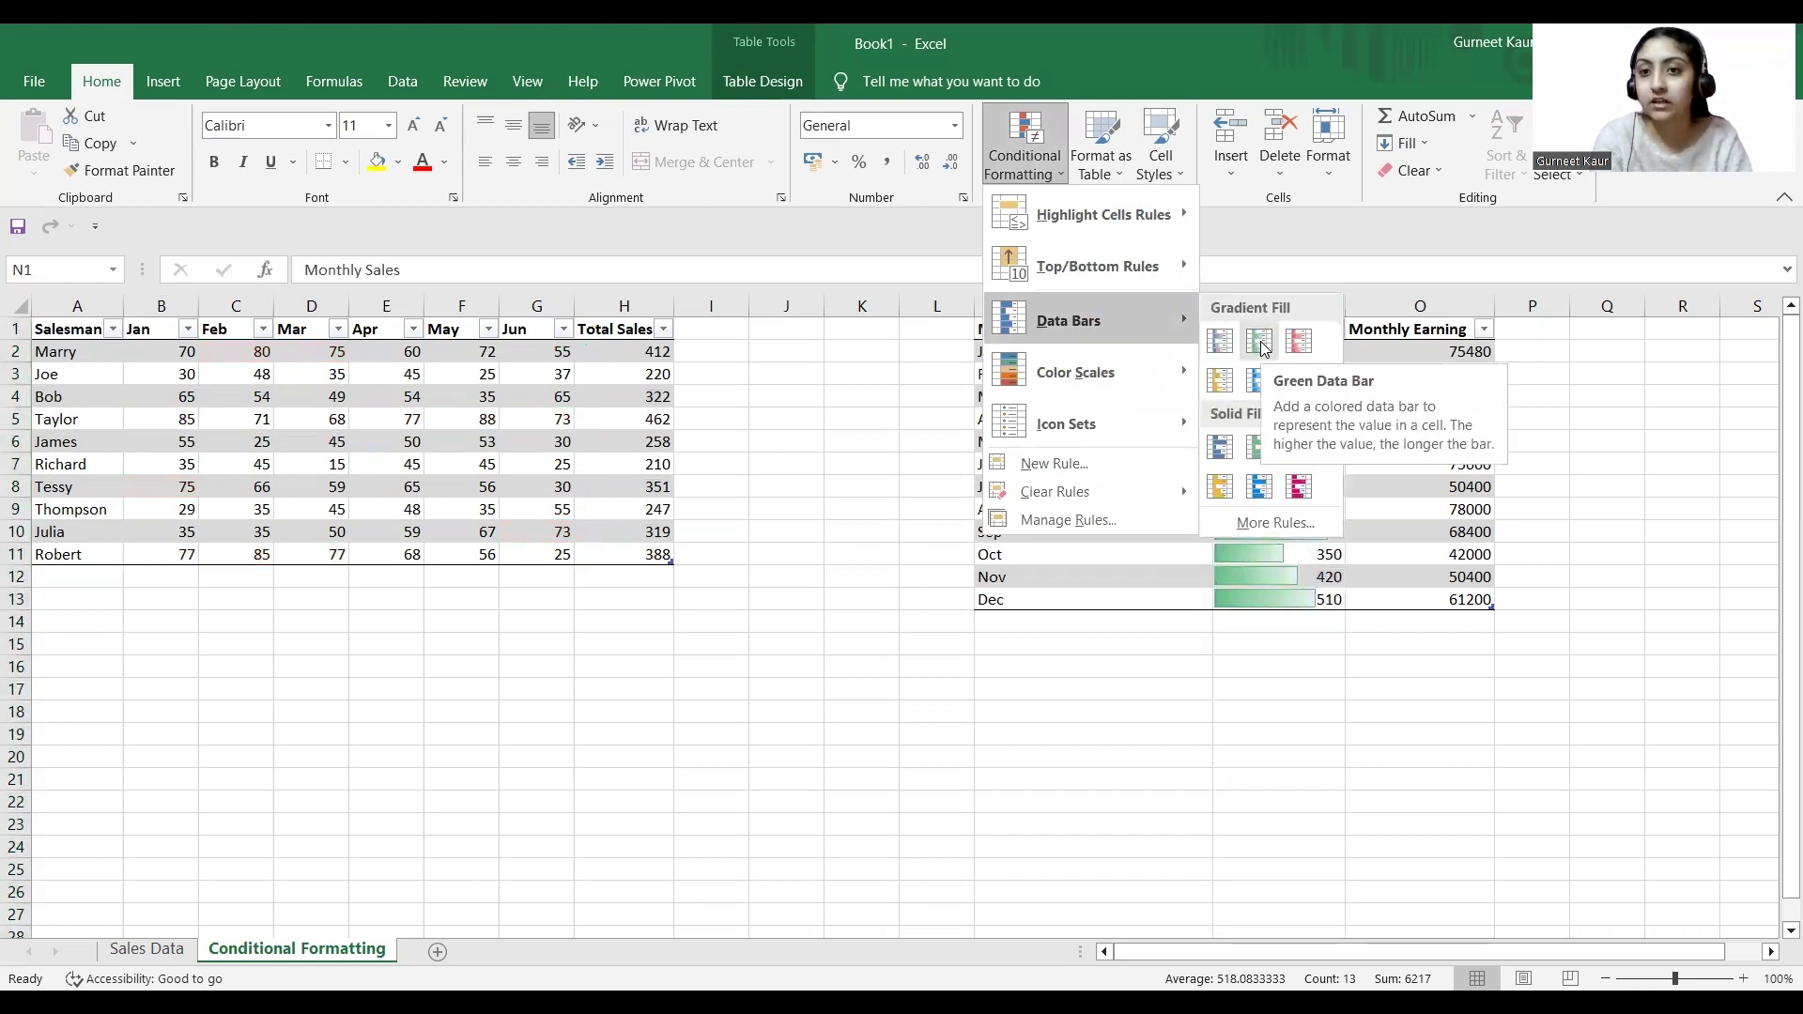
pyautogui.click(1323, 623)
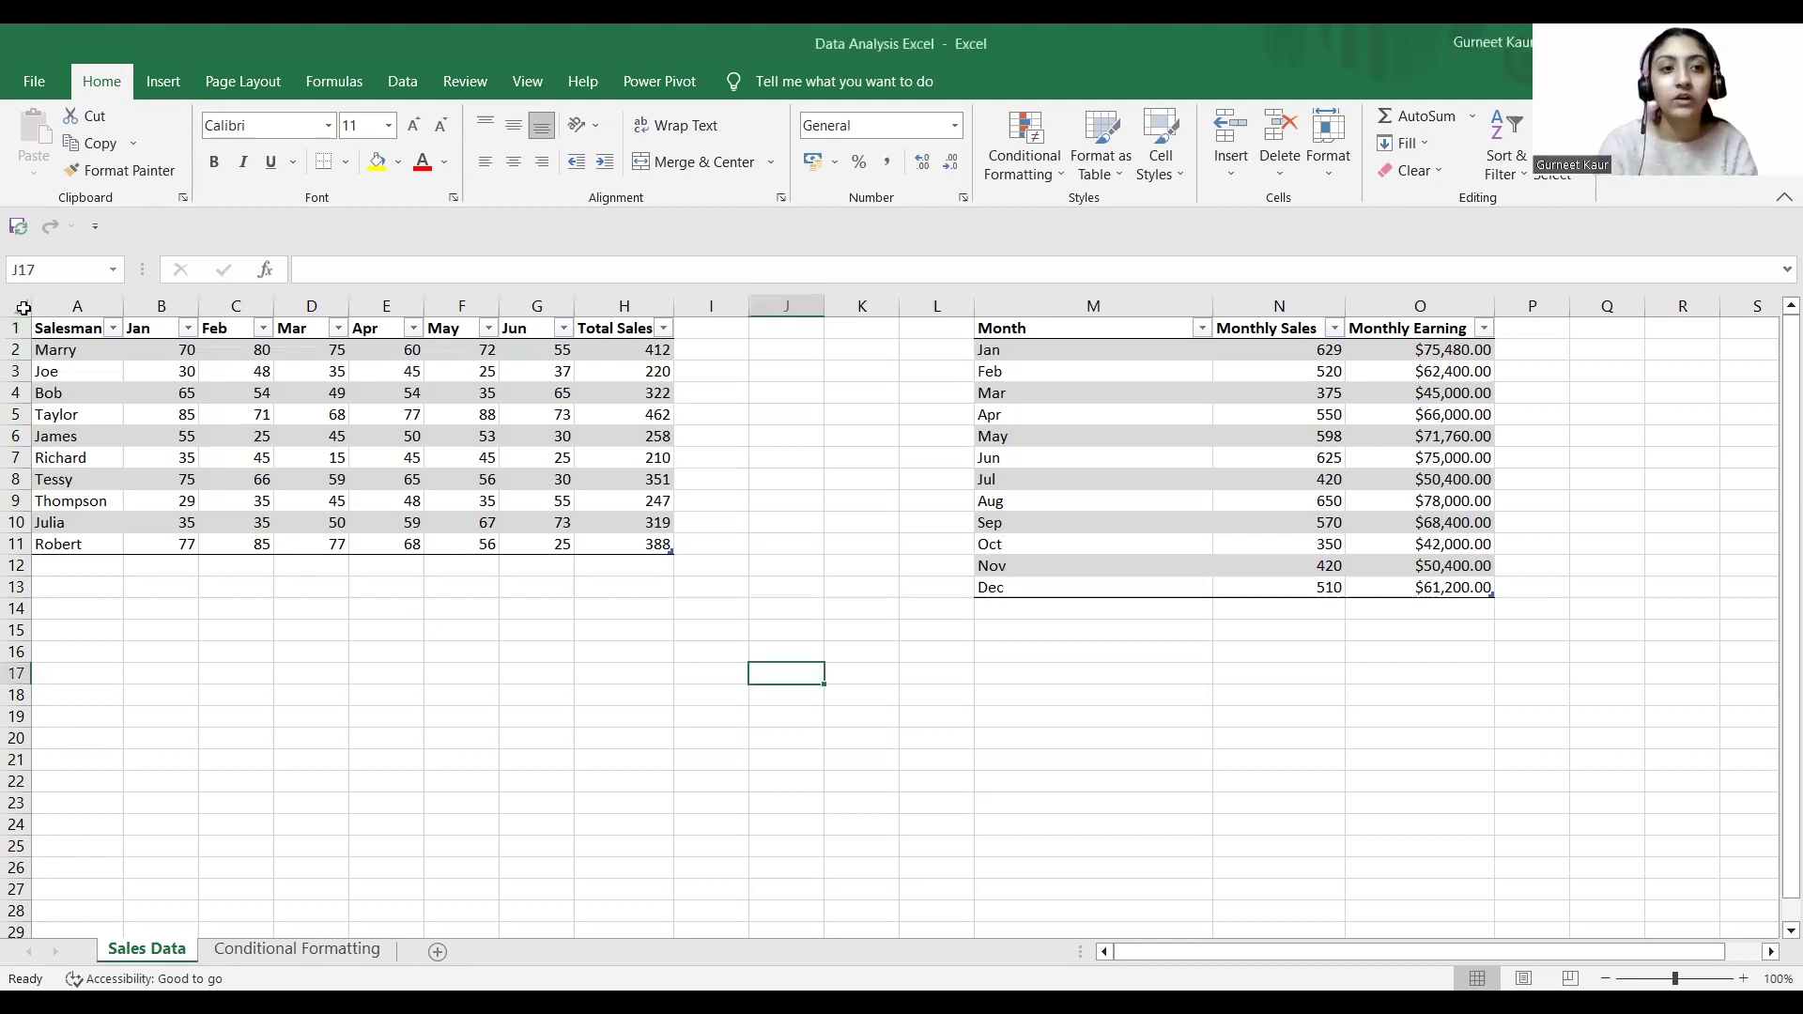
# - Insert a PivotTable on a new worksheet from Table1, the salesman table on the Sales Data sheet
pyautogui.click(113, 270)
pyautogui.click(101, 293)
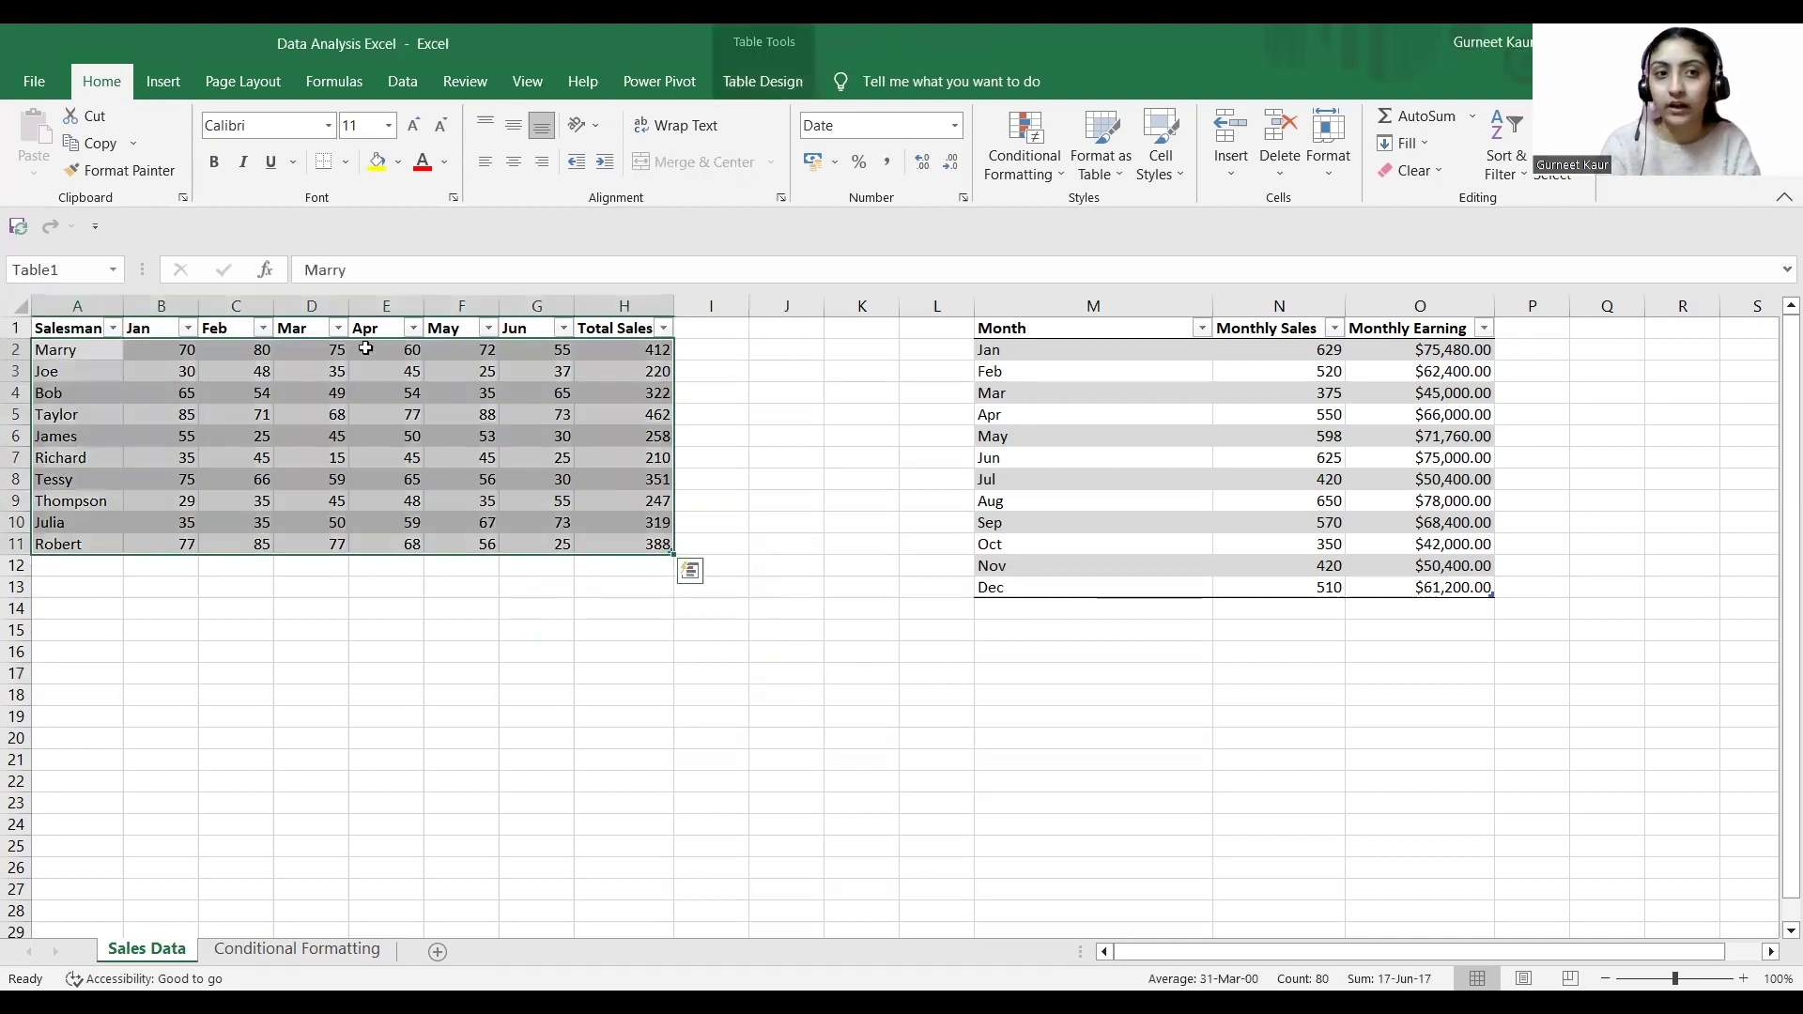
pyautogui.click(163, 83)
pyautogui.click(58, 125)
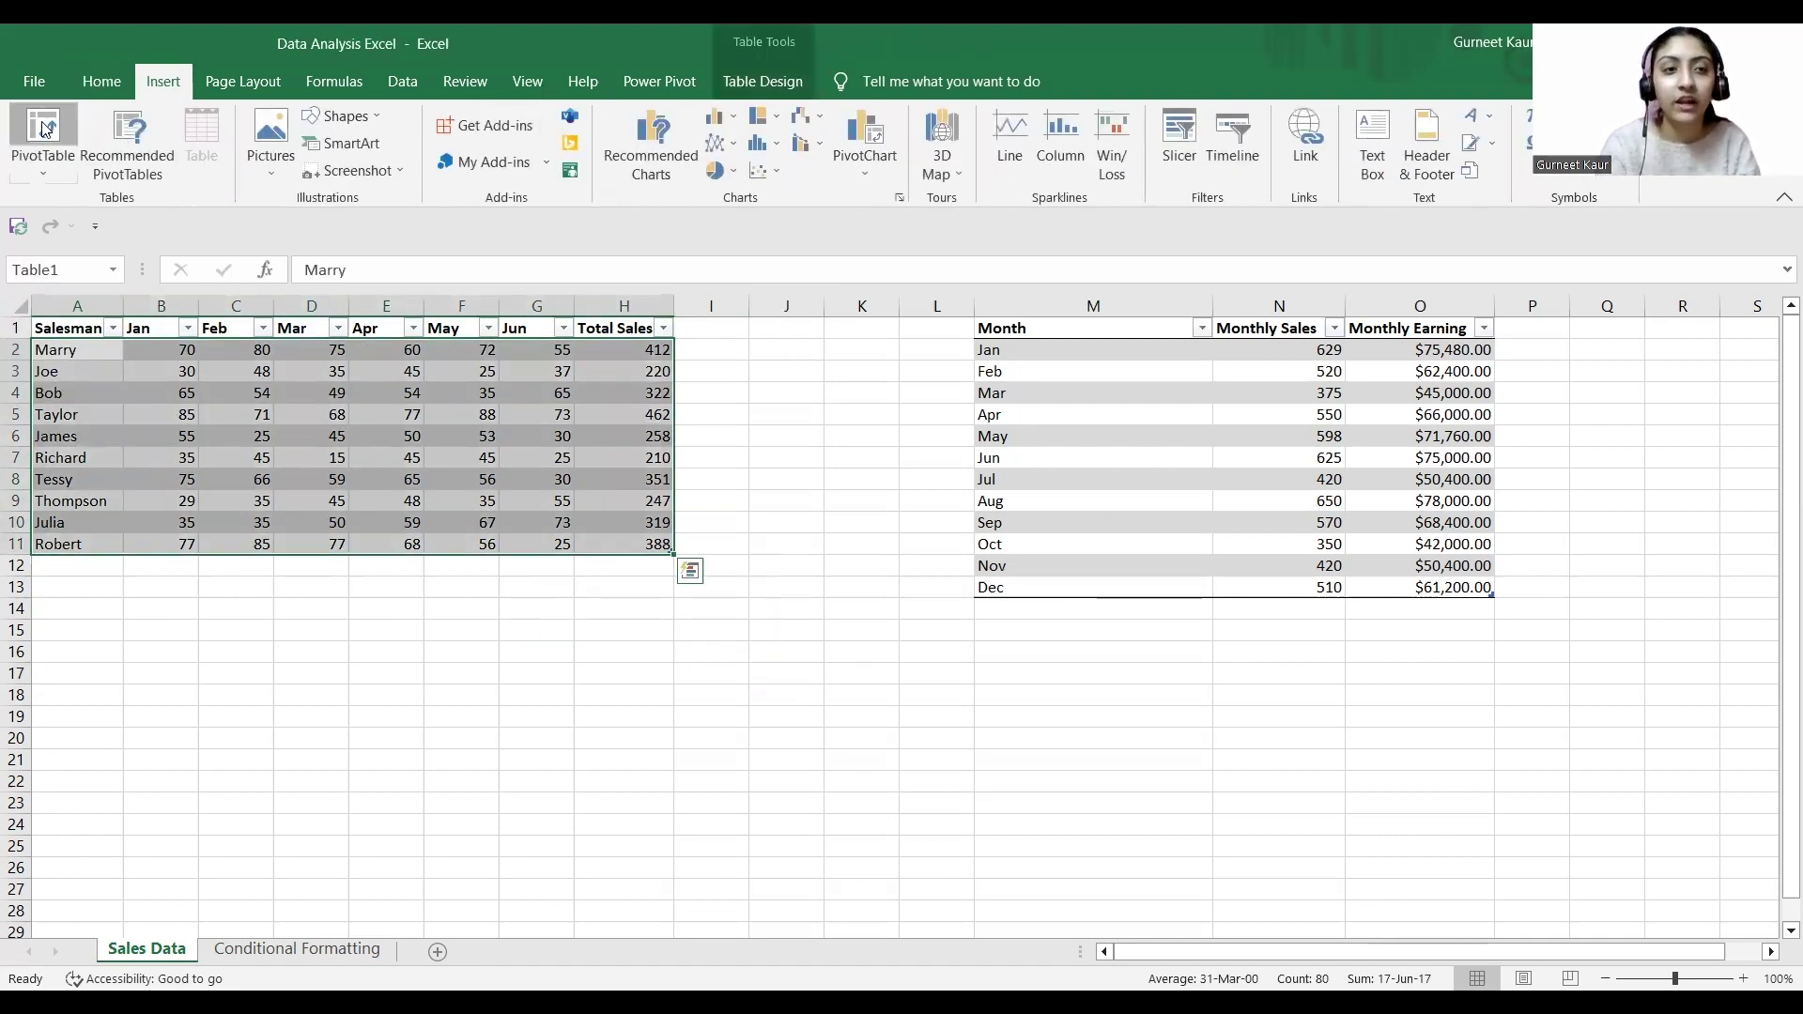
pyautogui.click(1086, 672)
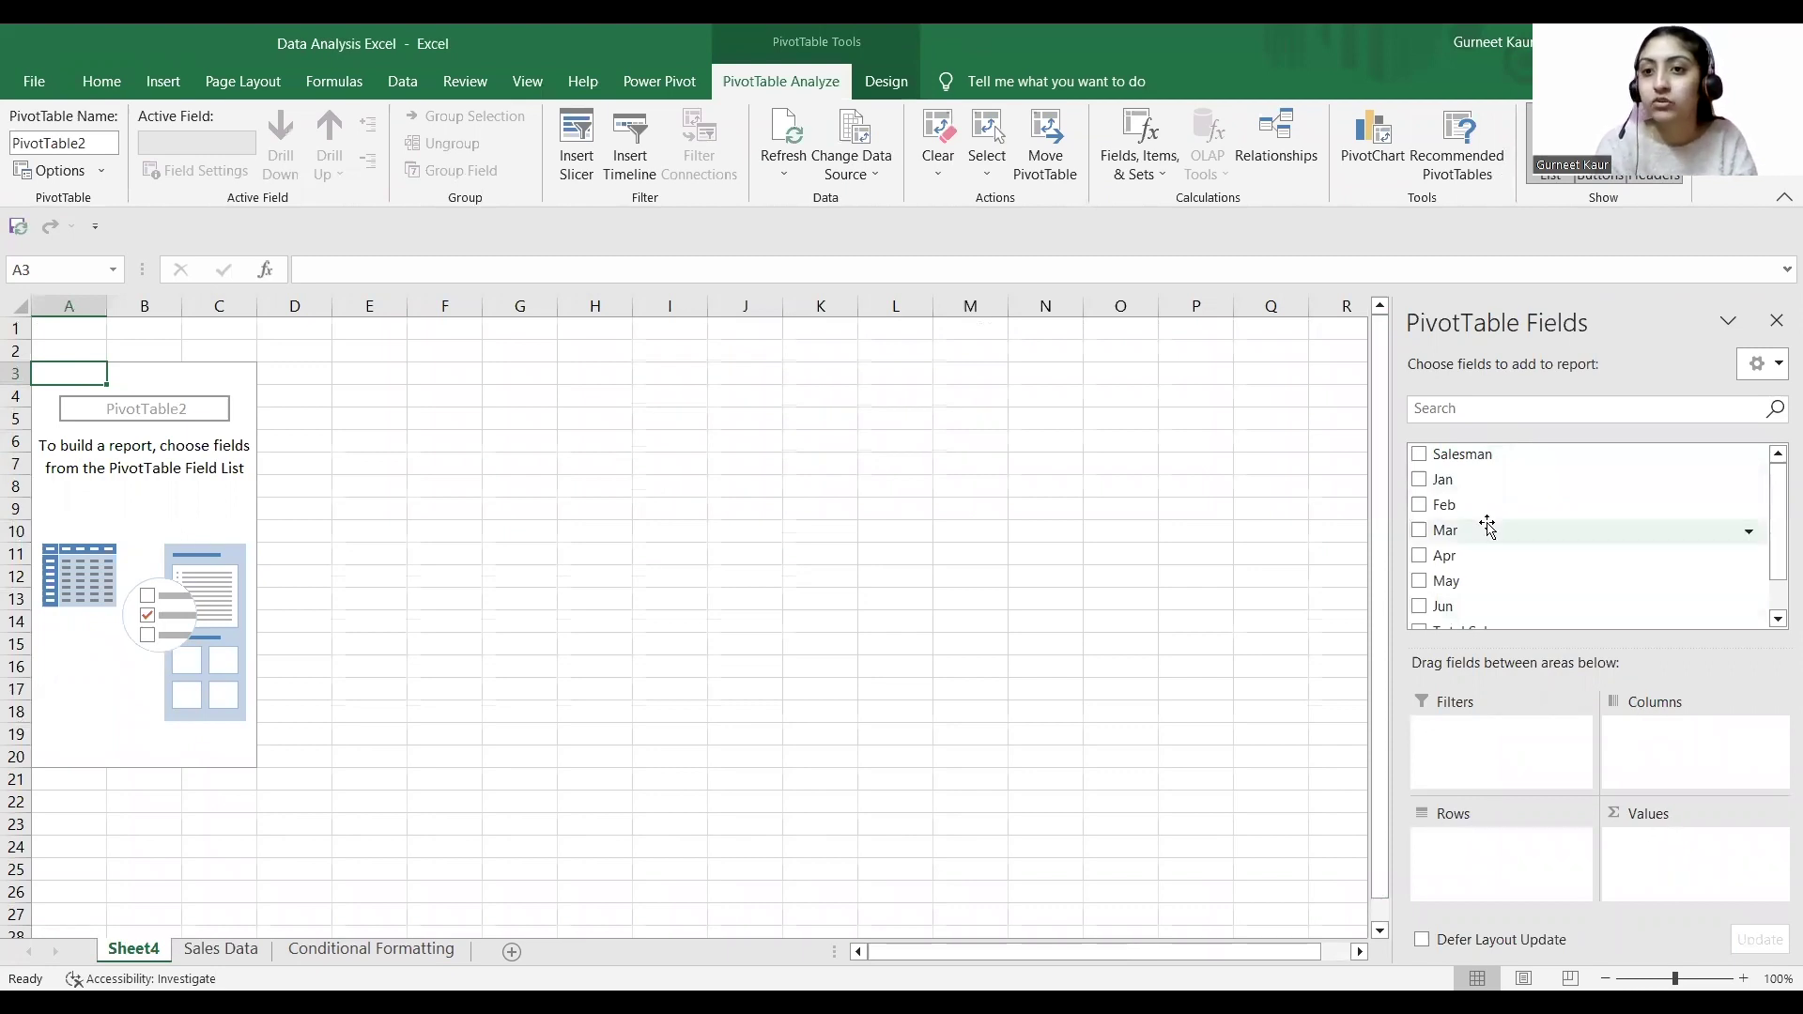
# - Build the PivotTable with Salesman as rows and the sums of Jan, Feb, Mar, Apr, May and Jun as values
pyautogui.moveTo(1470, 454); pyautogui.dragTo(1469, 848)
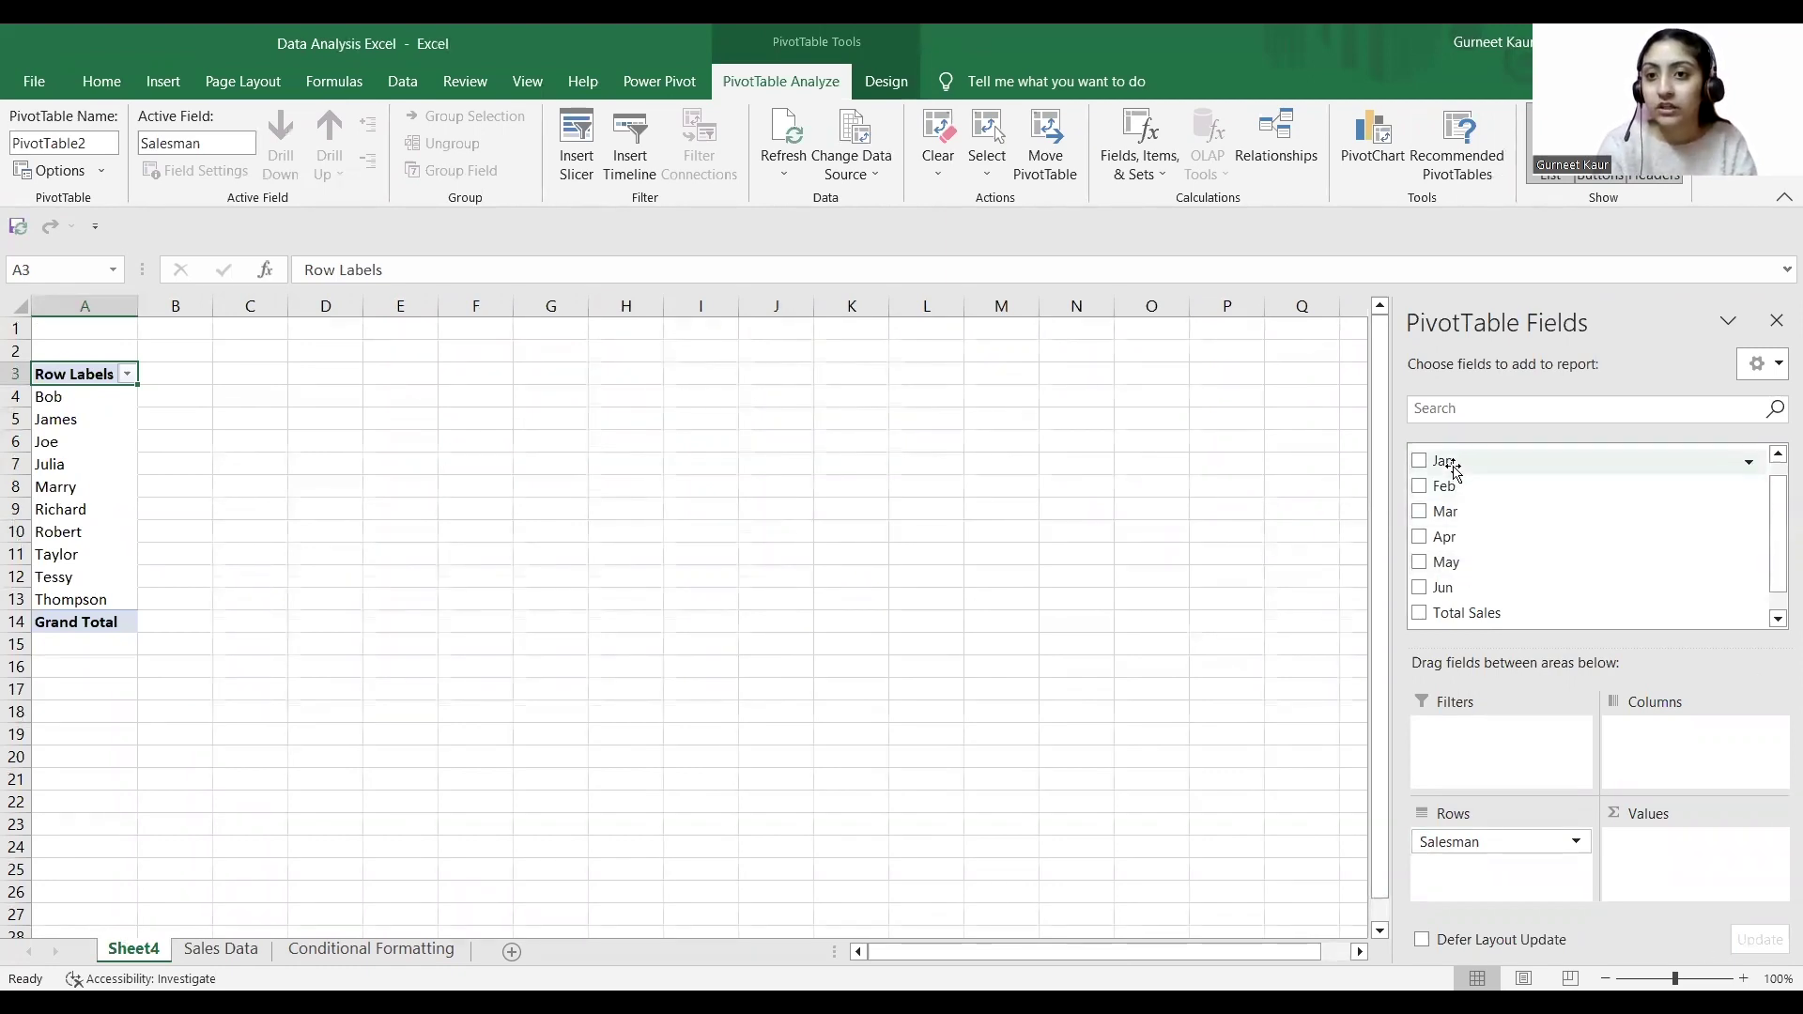
pyautogui.moveTo(1453, 470); pyautogui.dragTo(1652, 831)
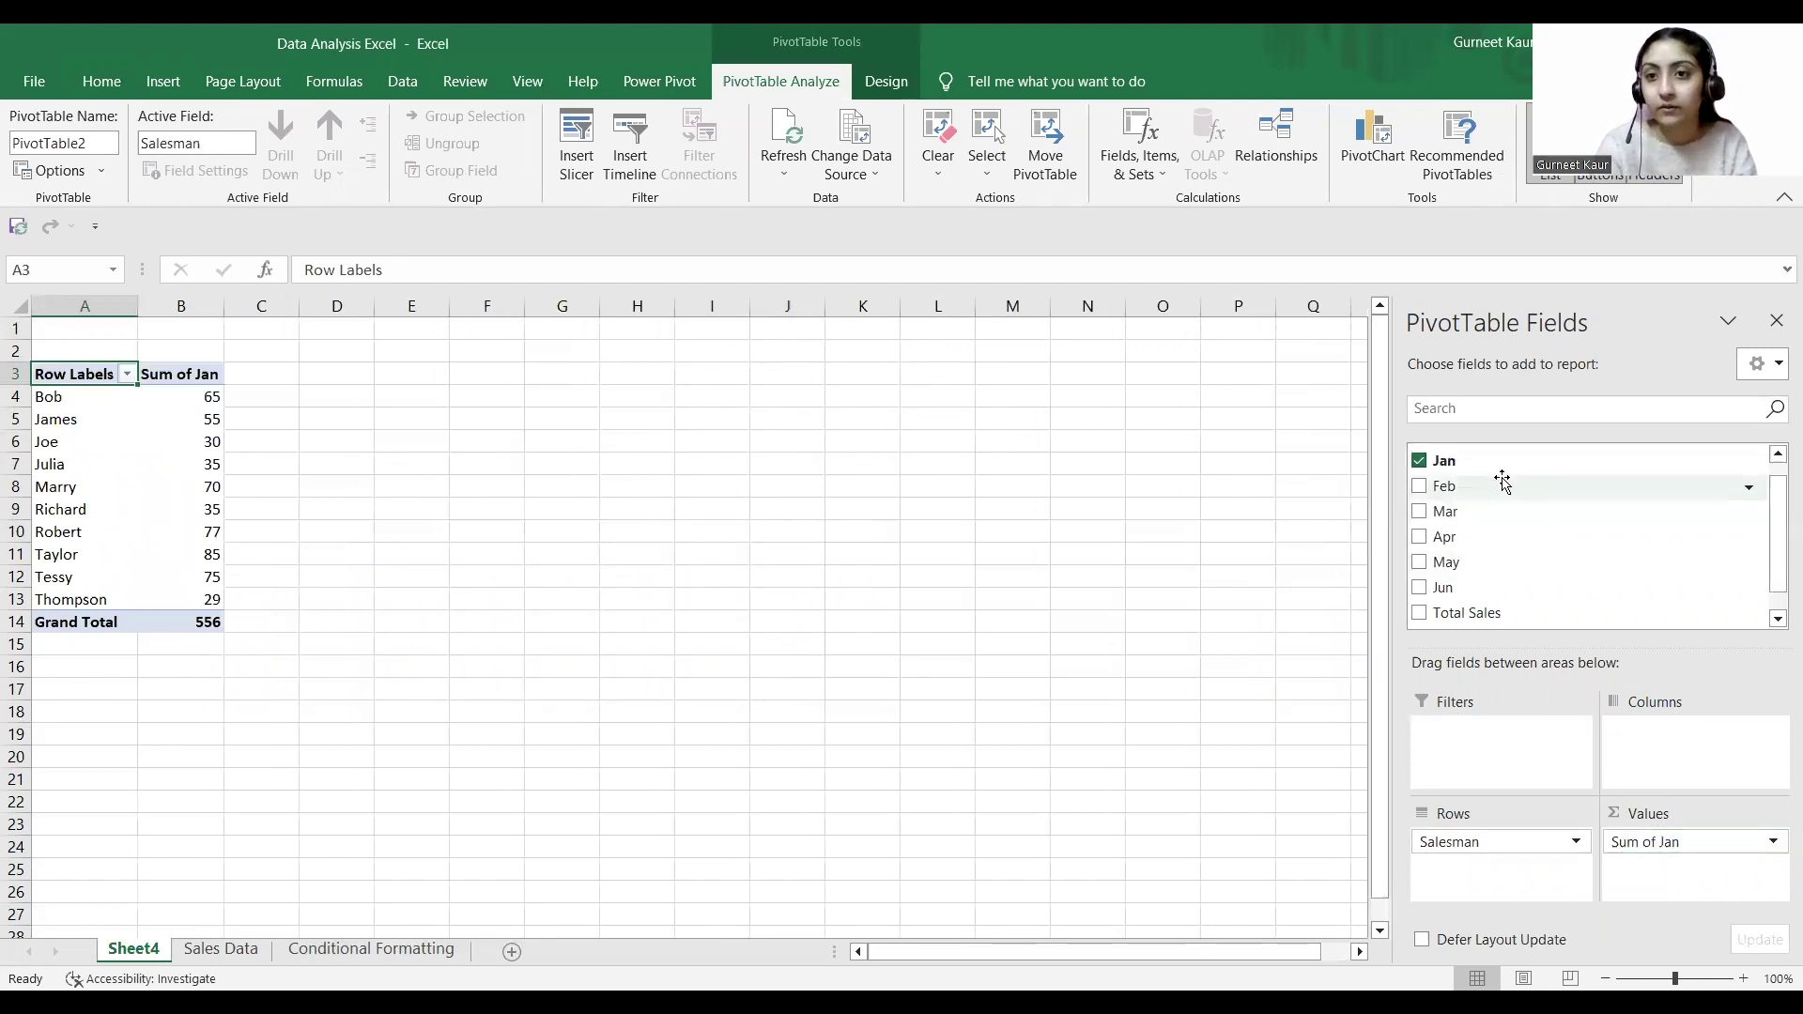
pyautogui.moveTo(1491, 486); pyautogui.dragTo(1639, 904)
pyautogui.click(1420, 539)
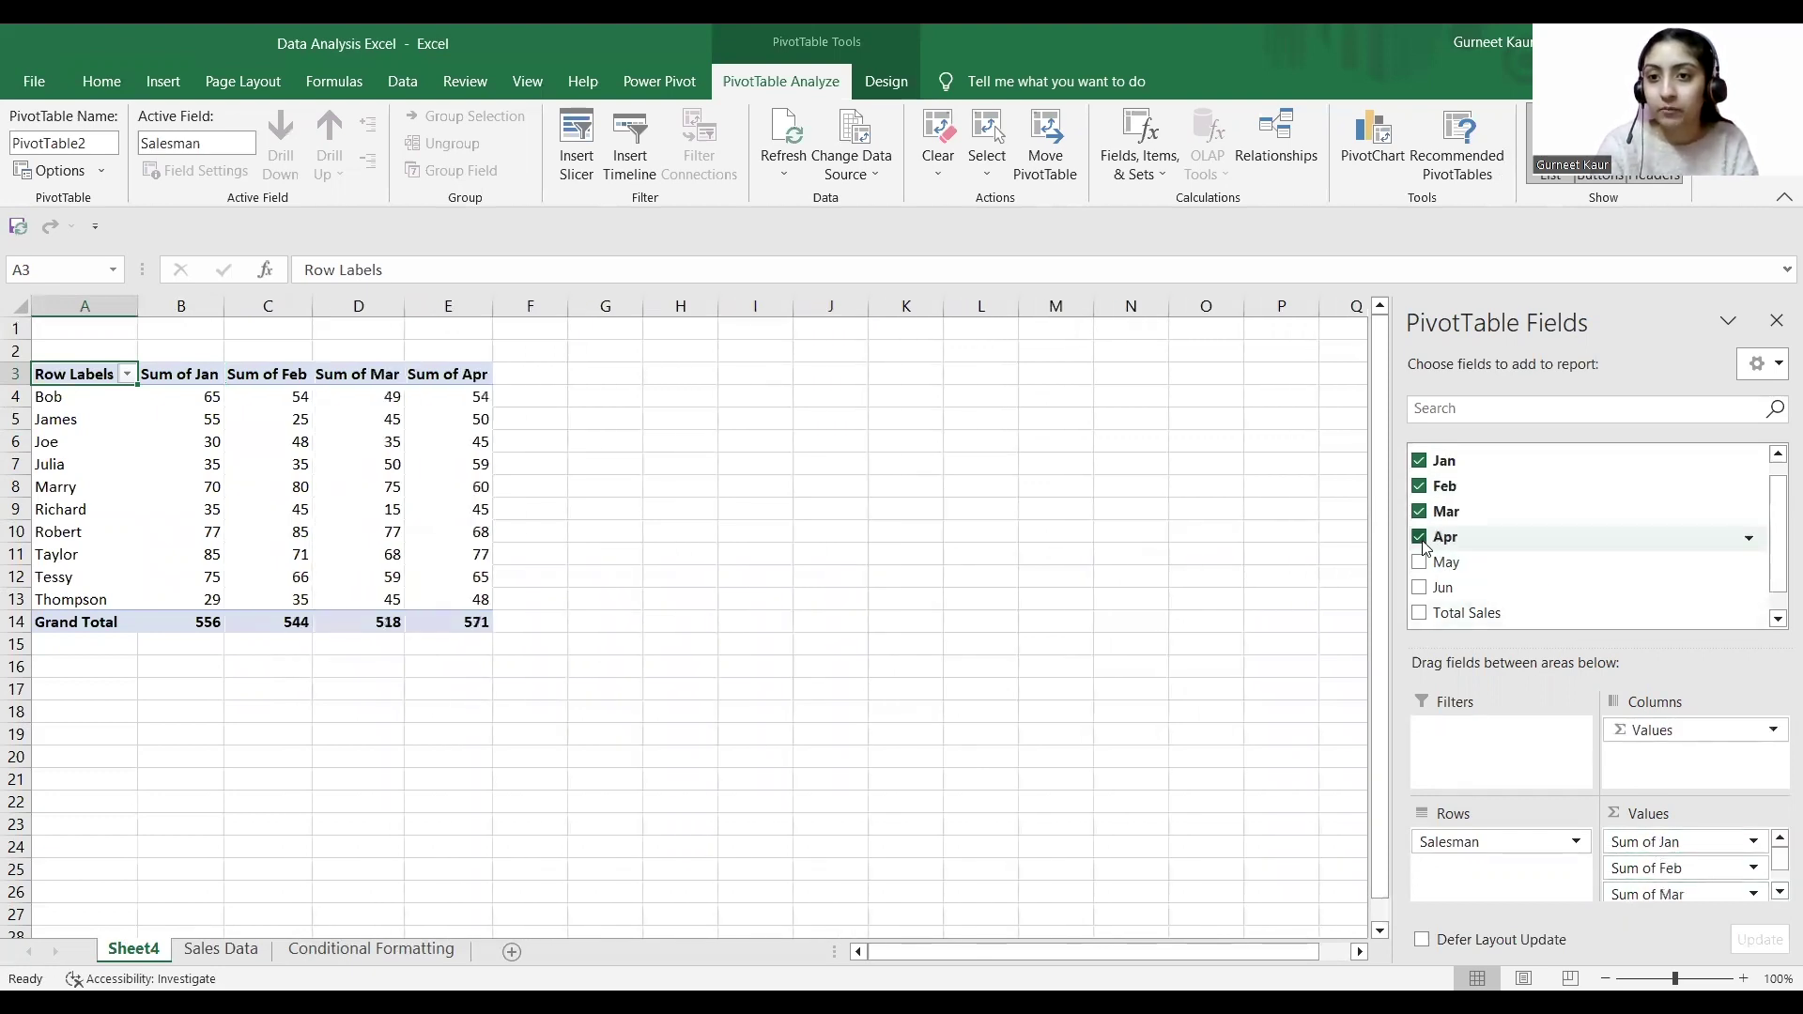
pyautogui.click(1419, 562)
pyautogui.click(1420, 589)
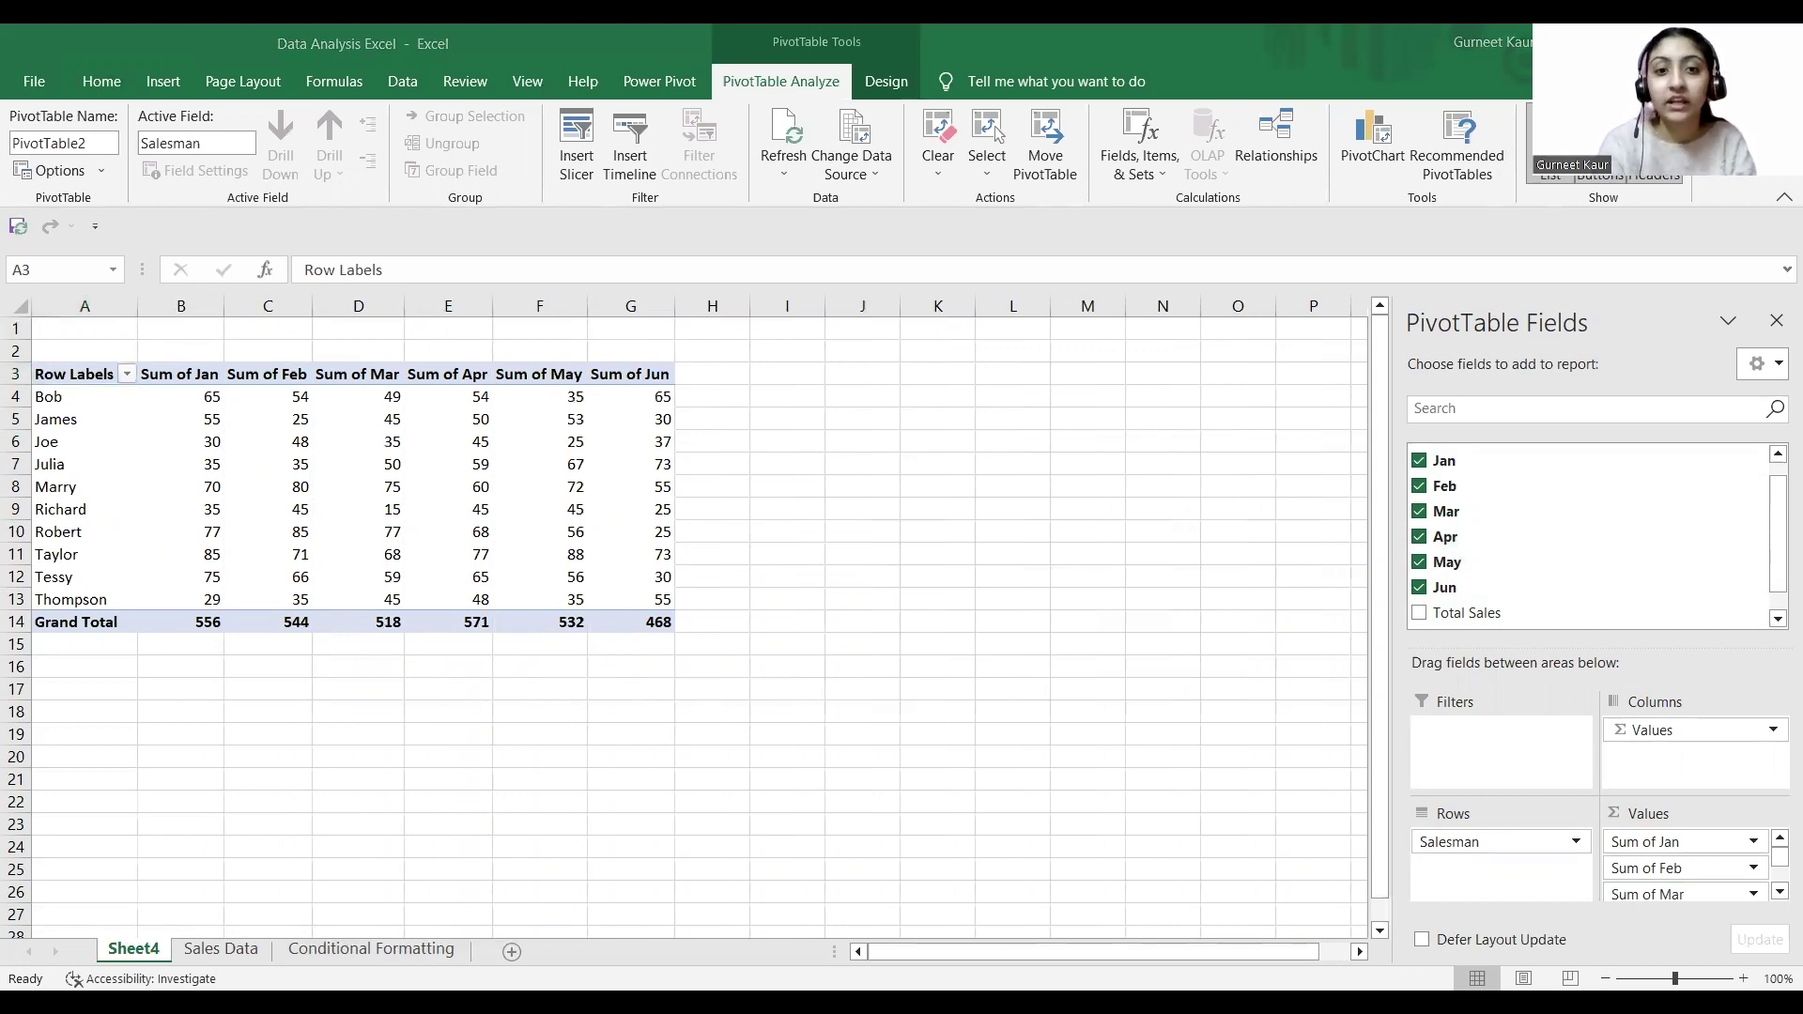
# - View the PivotChart types offered for the salesman PivotTable without inserting a chart
pyautogui.click(1372, 140)
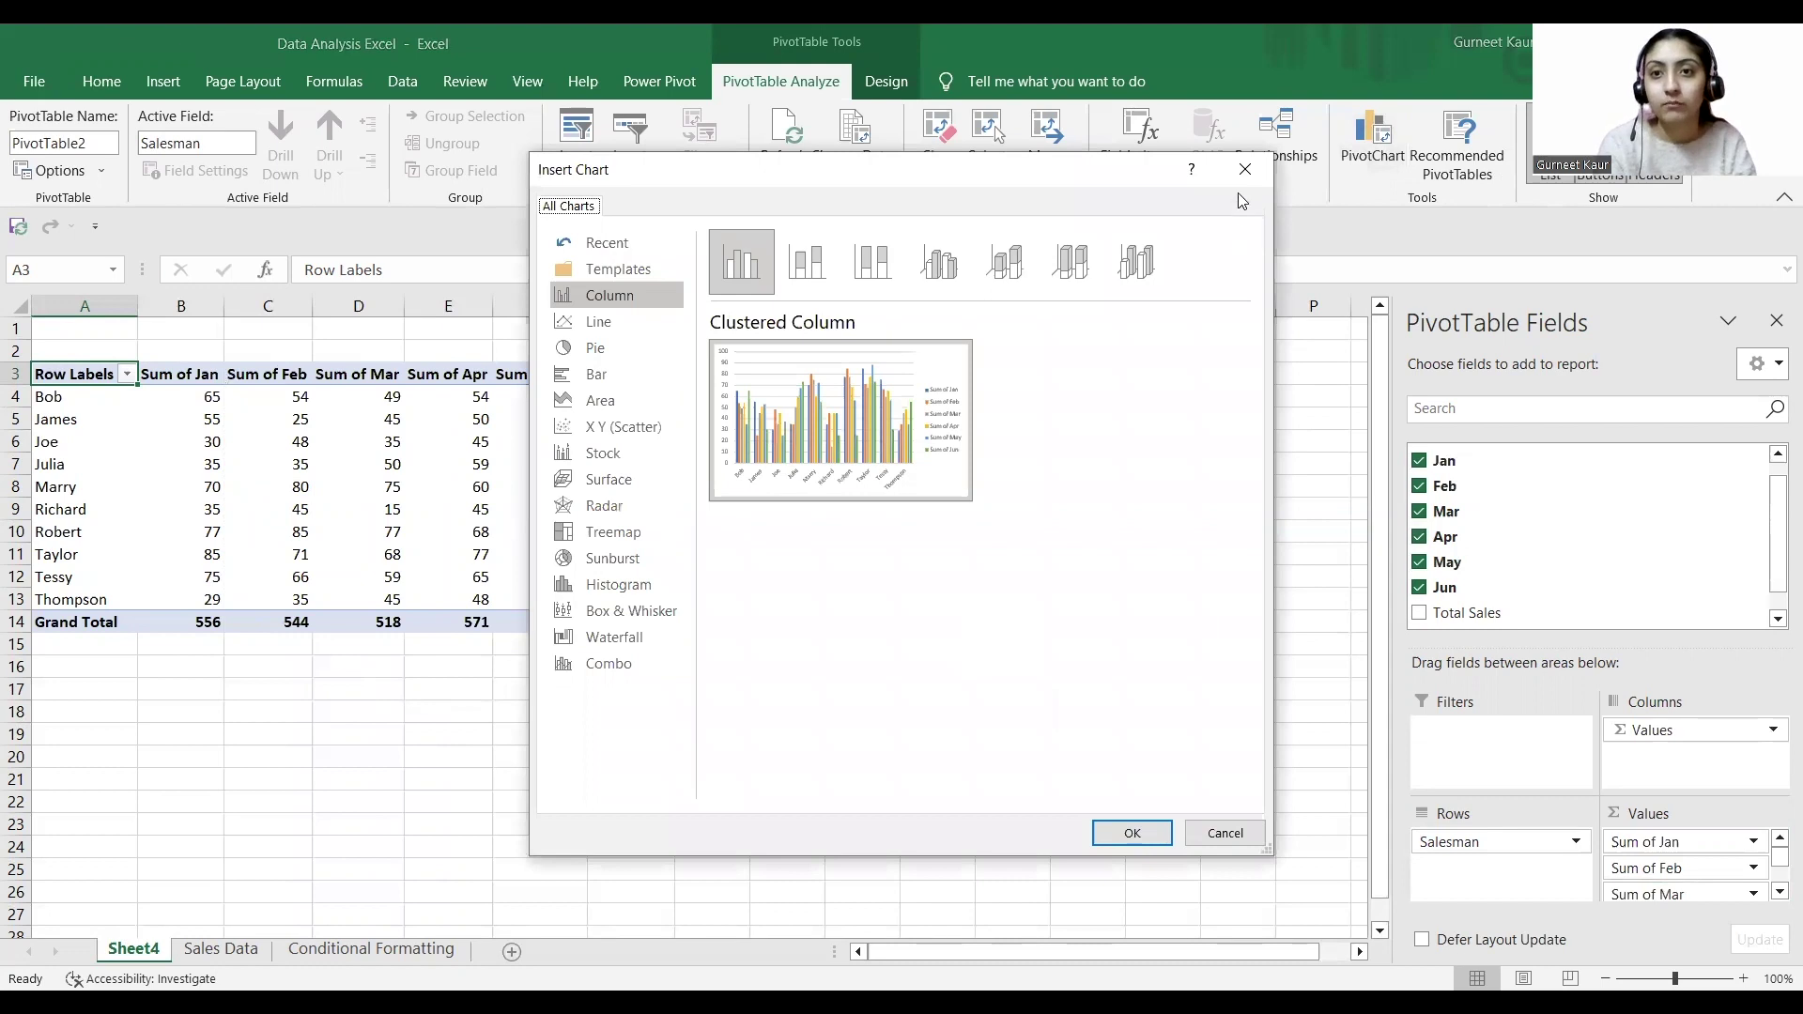
pyautogui.click(1238, 177)
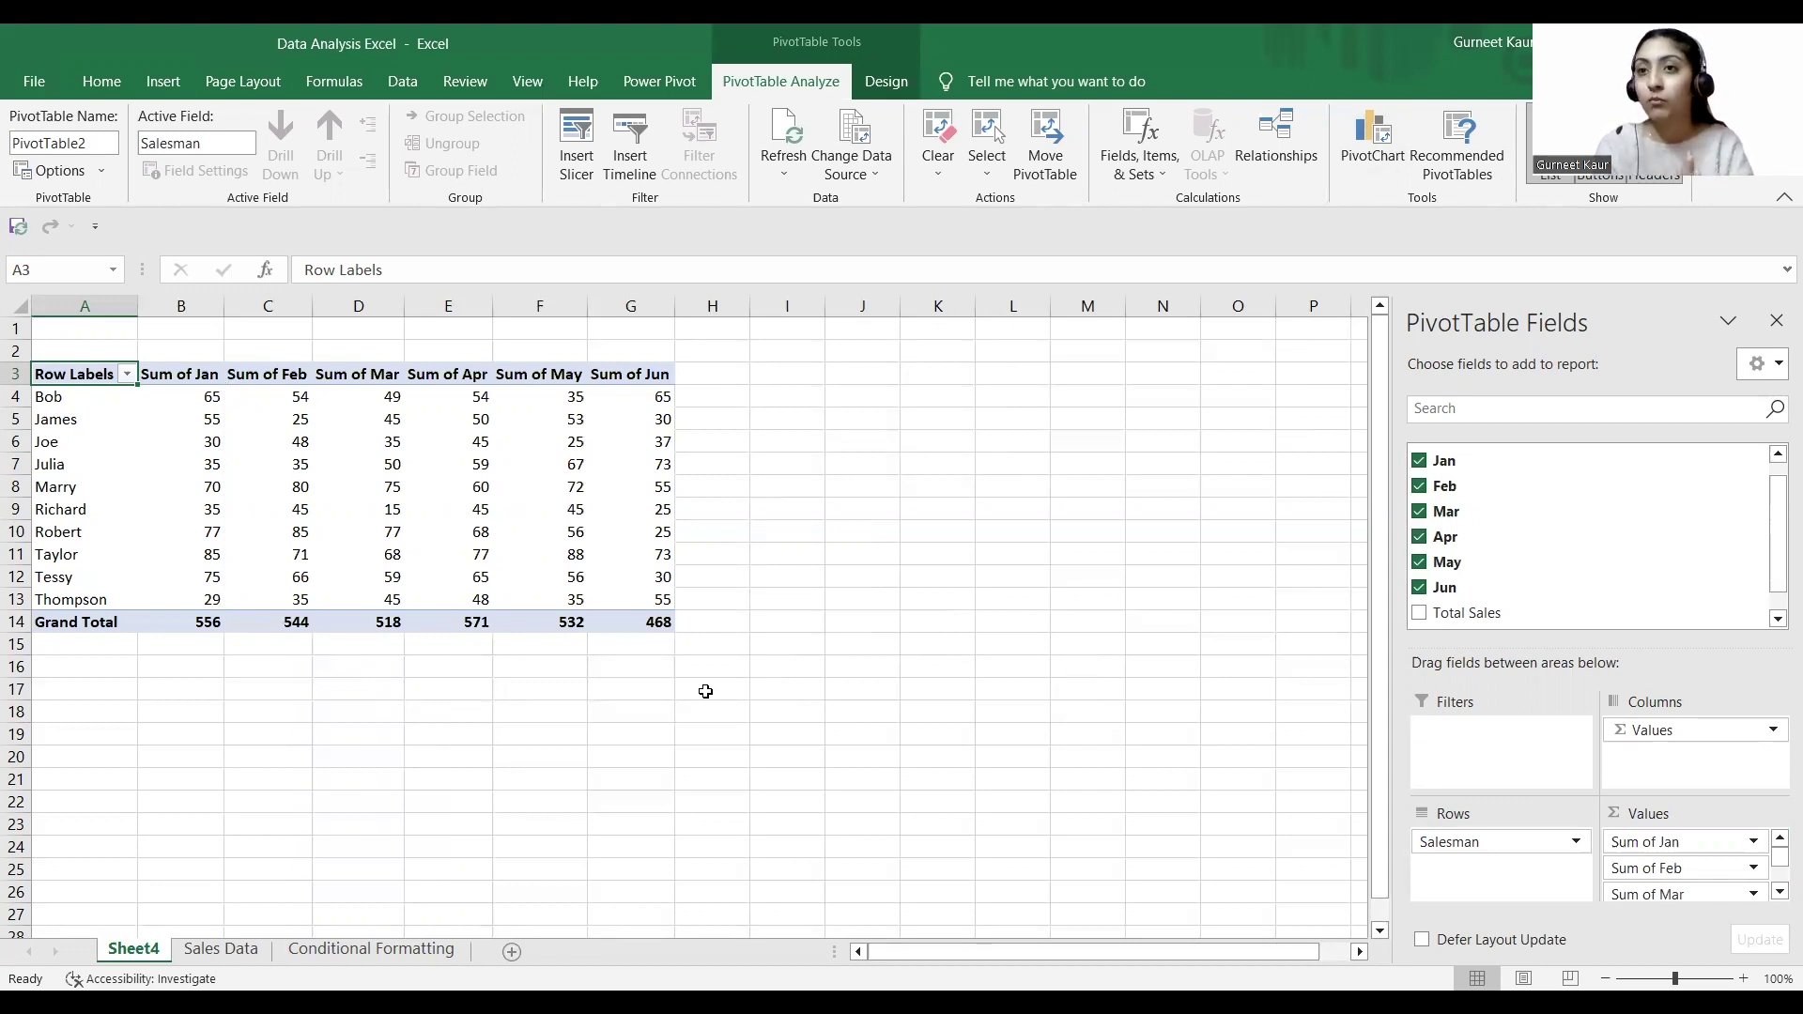
# - Change the value field settings of Sum of Jan in the PivotTable to show values as % of Grand Total
pyautogui.click(177, 374)
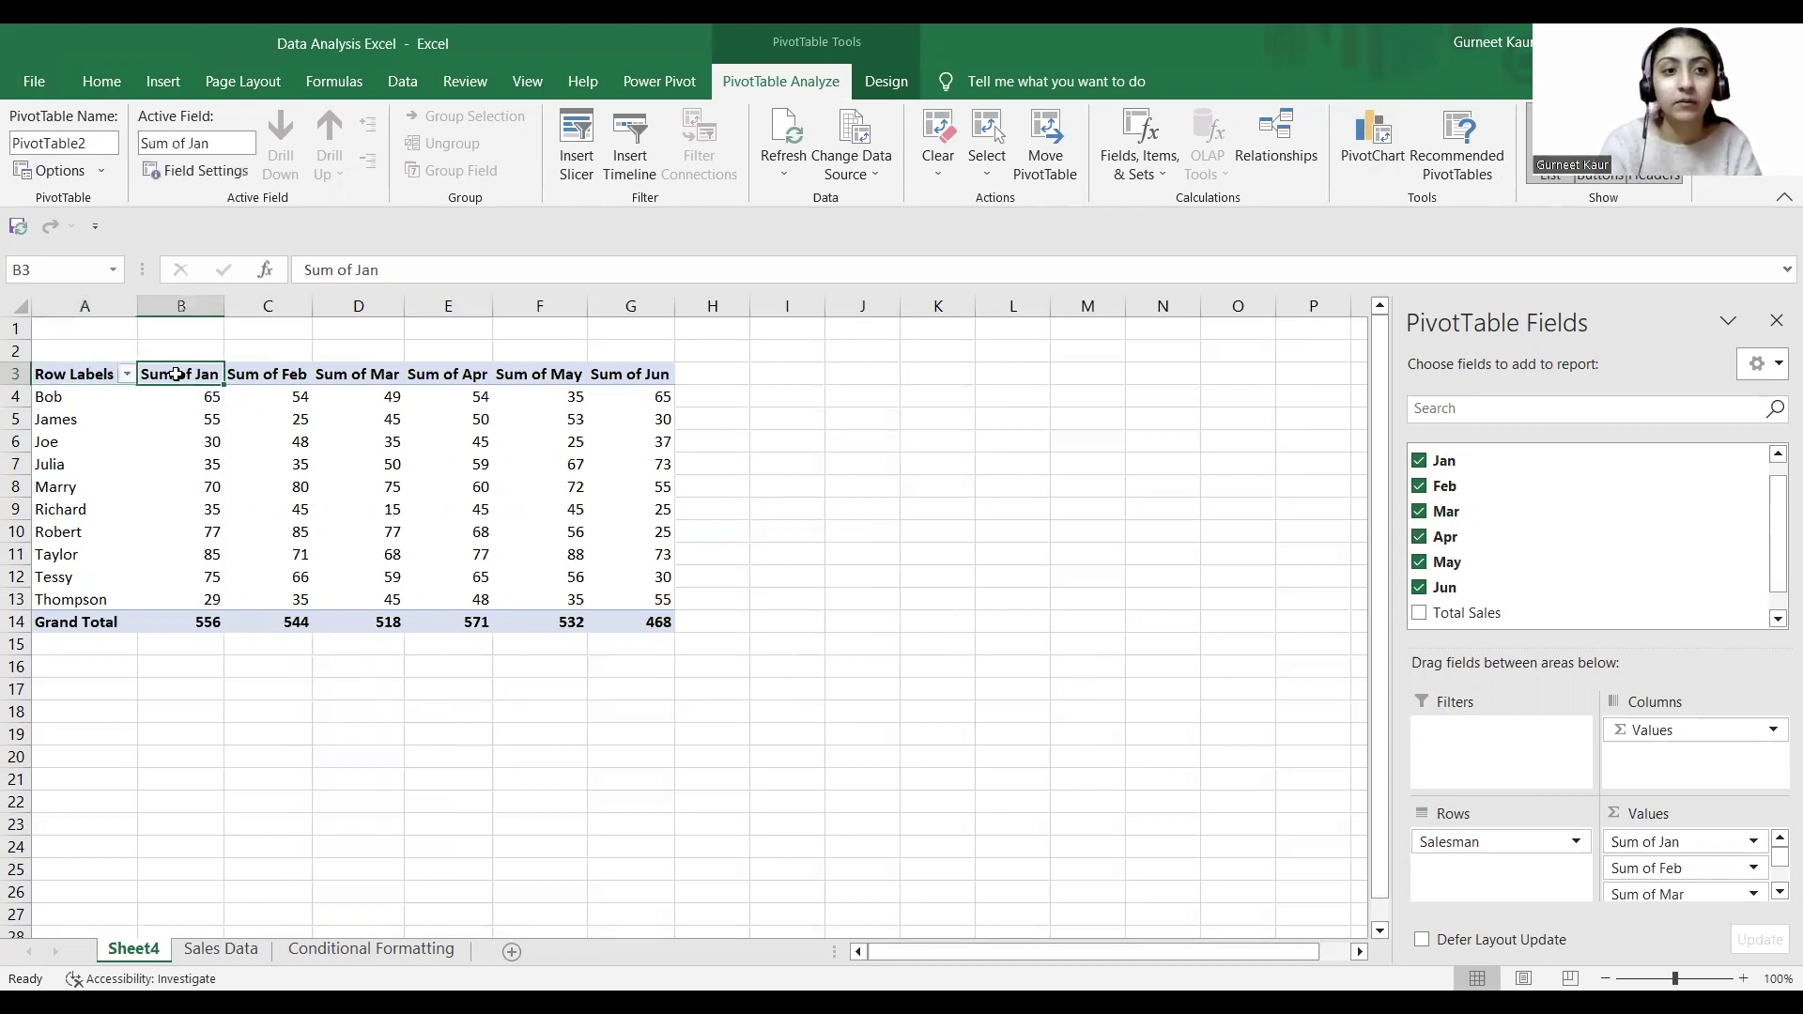
pyautogui.rightClick(176, 374)
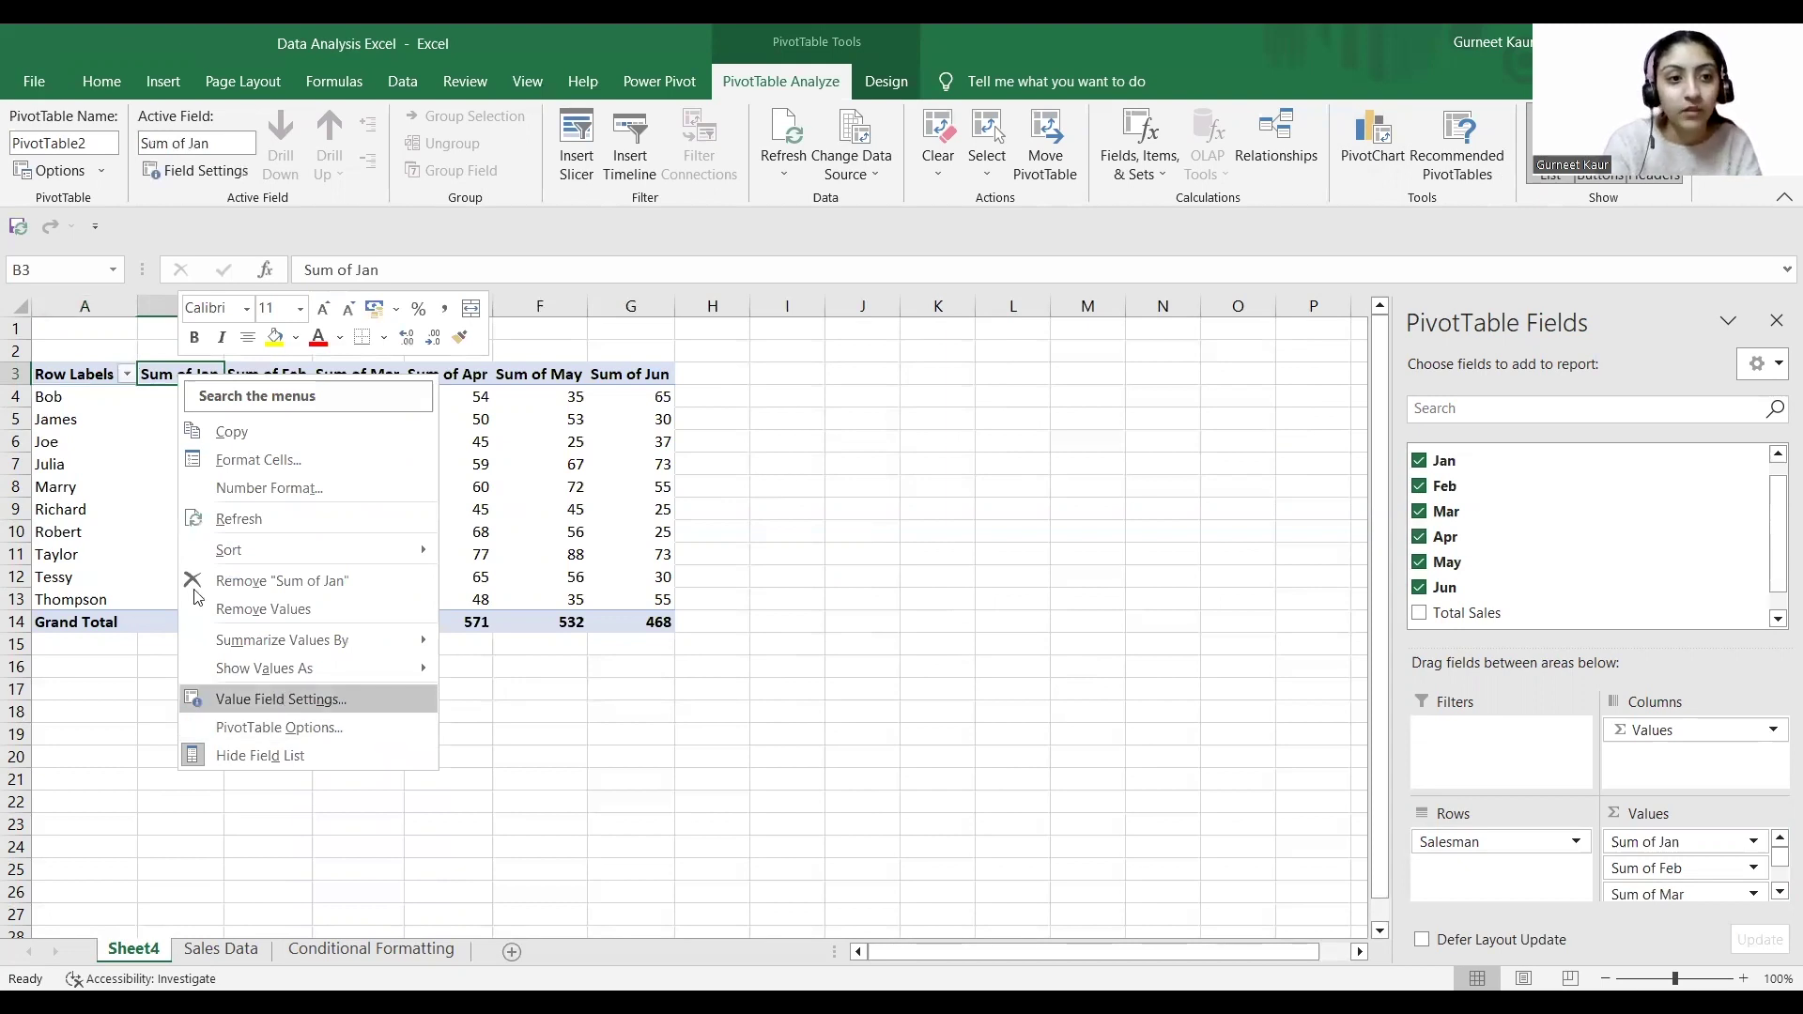
pyautogui.click(277, 702)
pyautogui.click(268, 610)
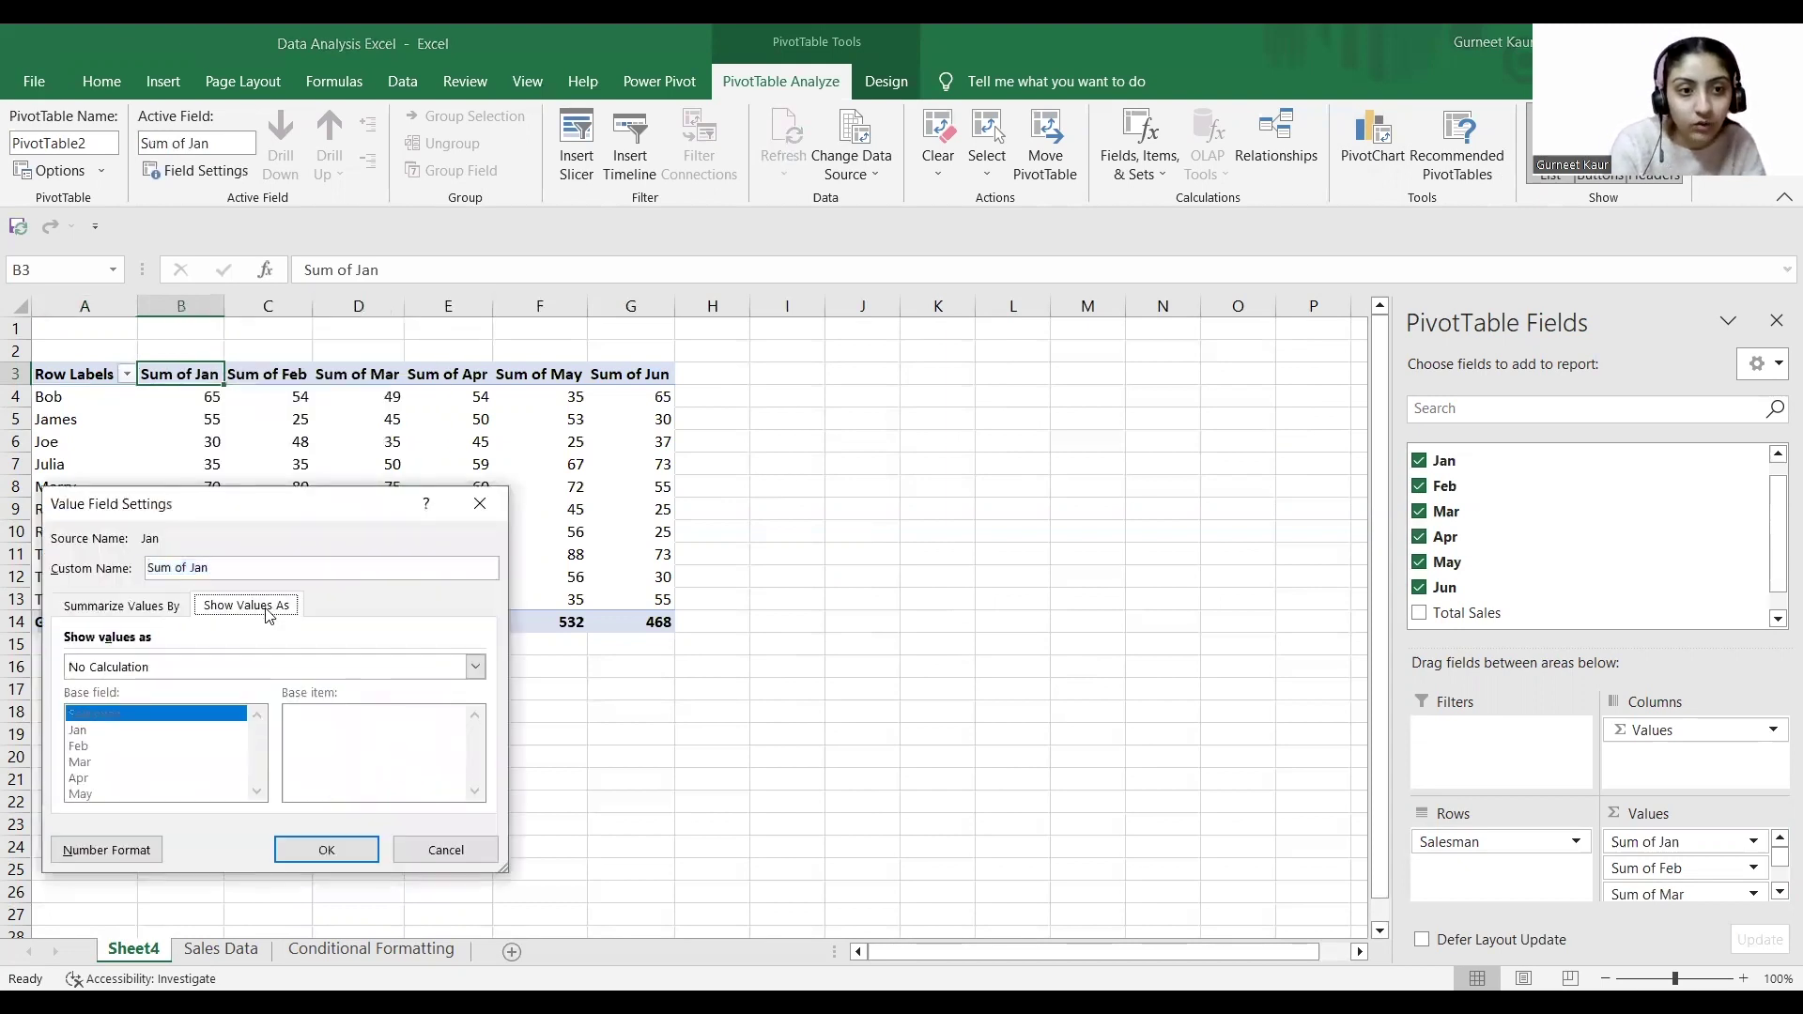
pyautogui.click(474, 667)
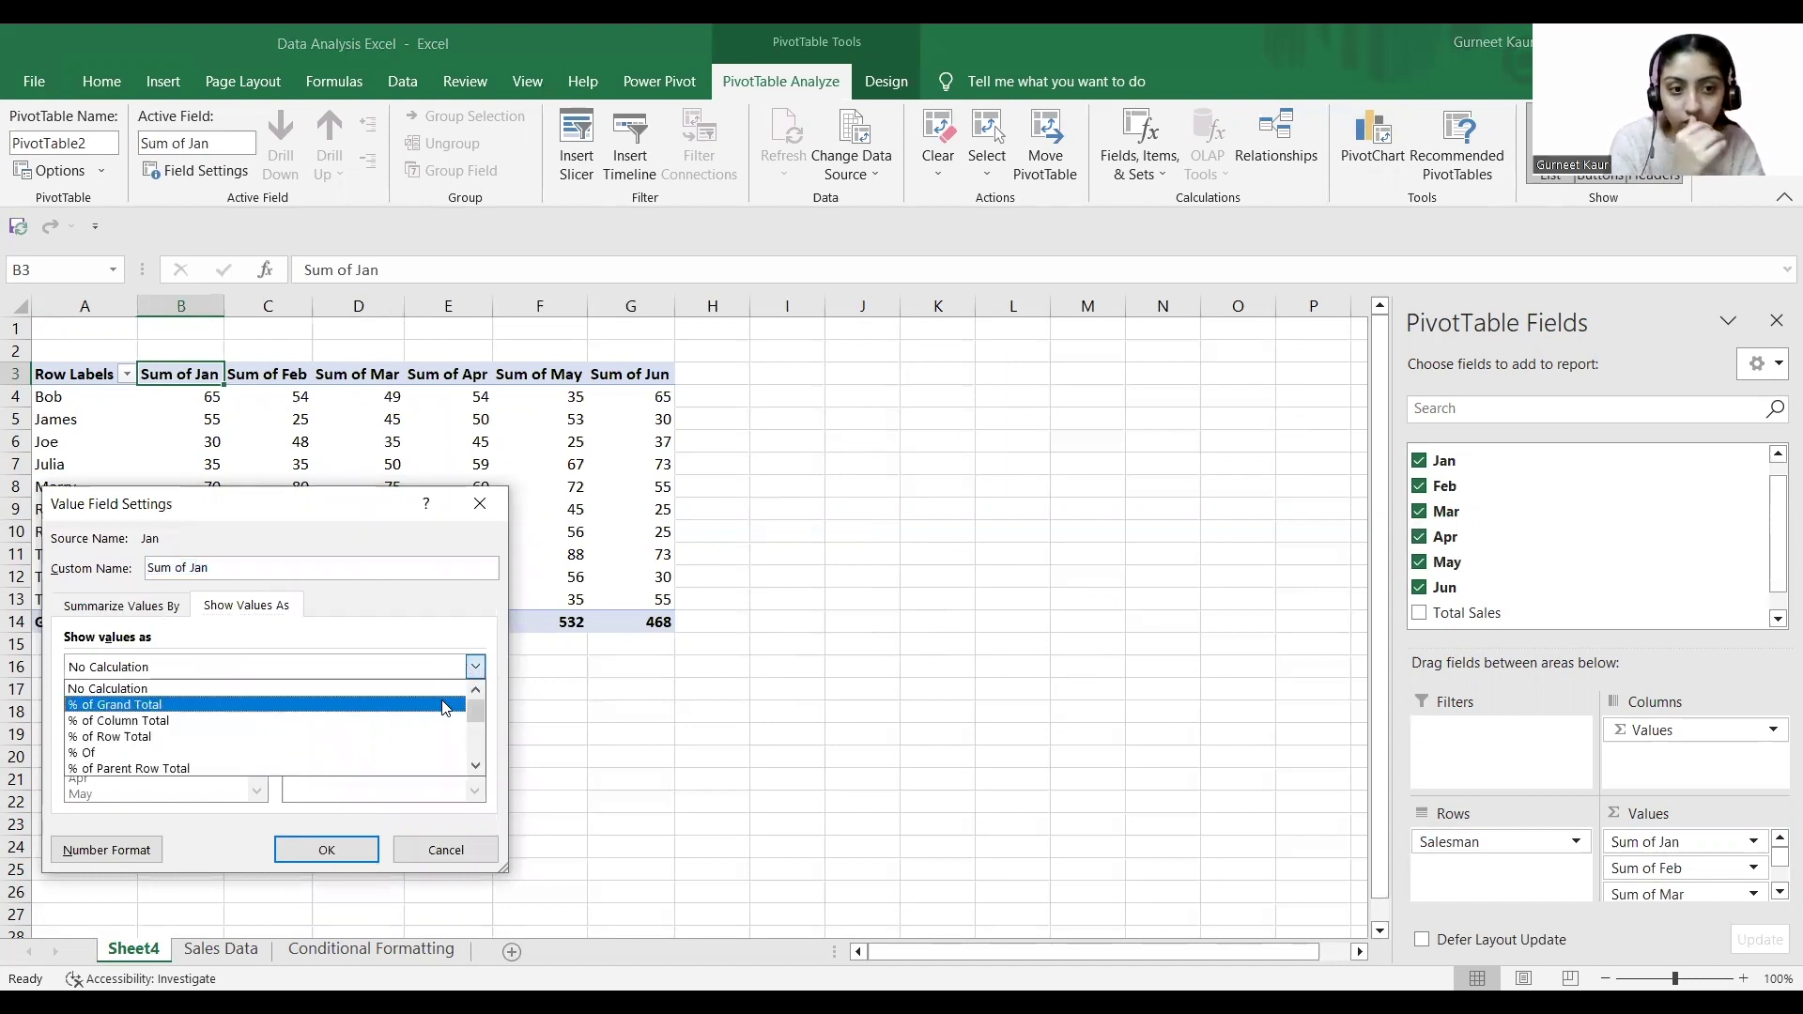
pyautogui.click(445, 705)
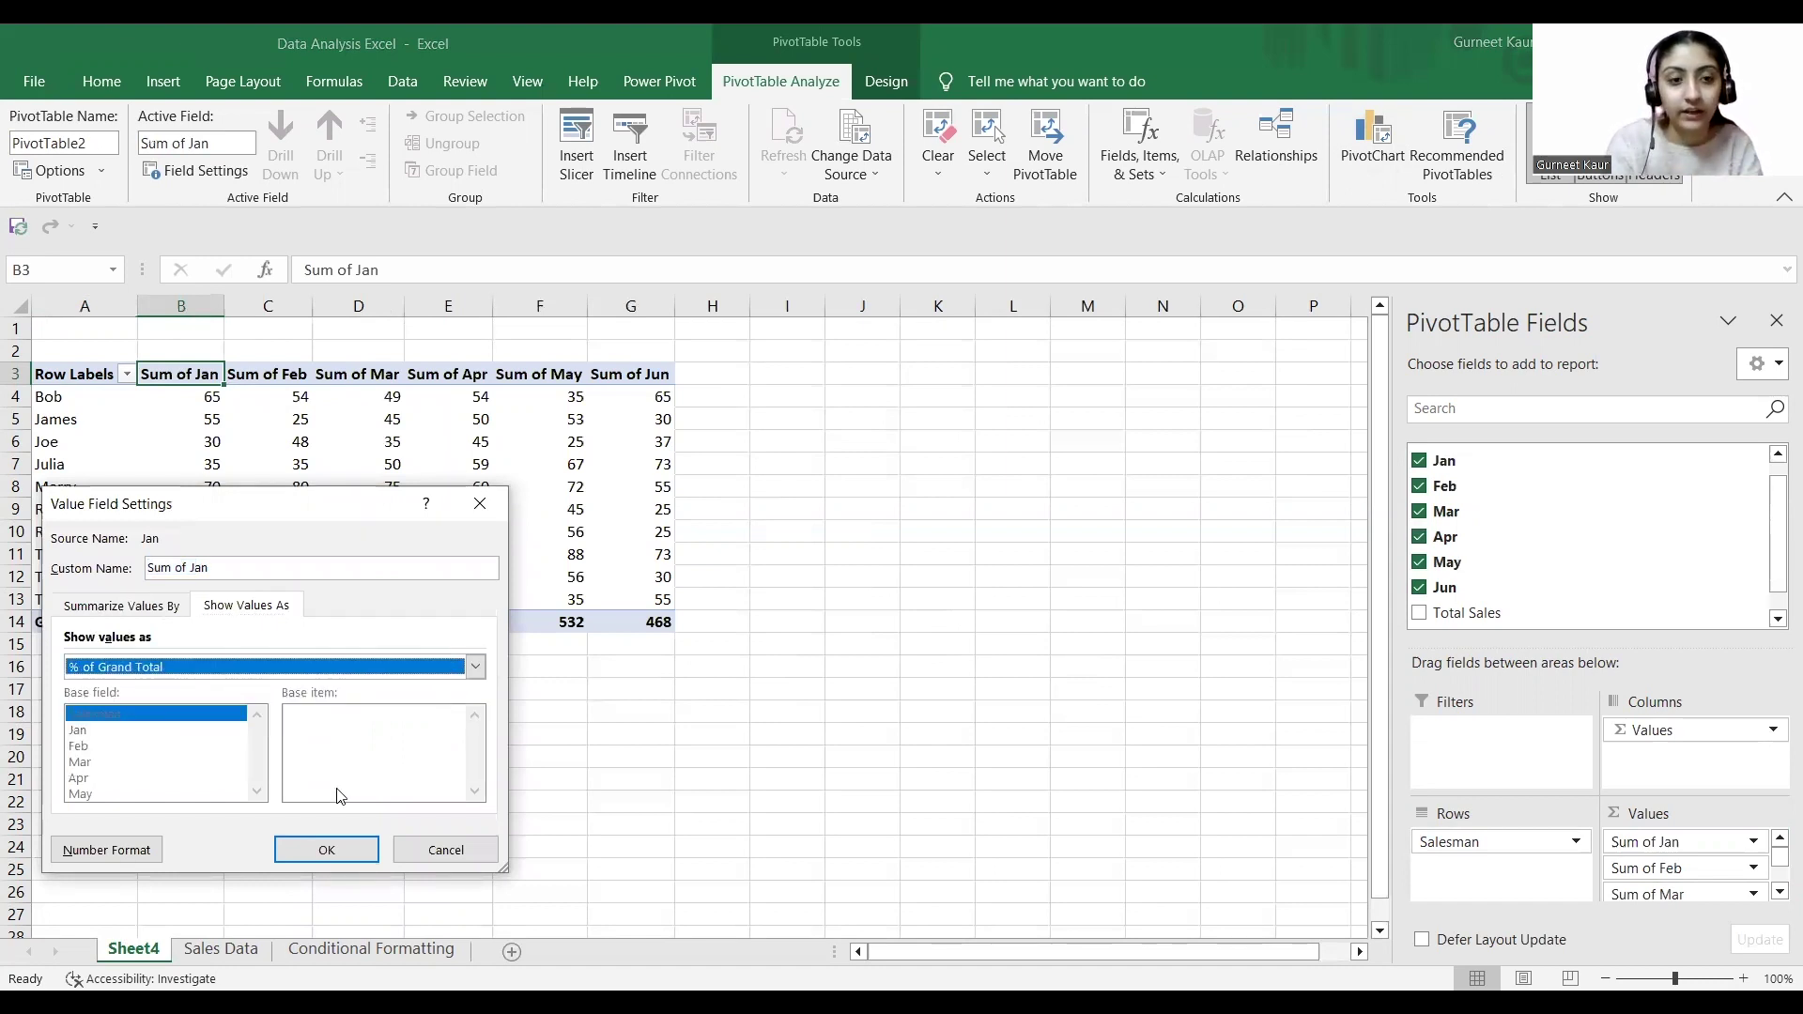
pyautogui.click(335, 850)
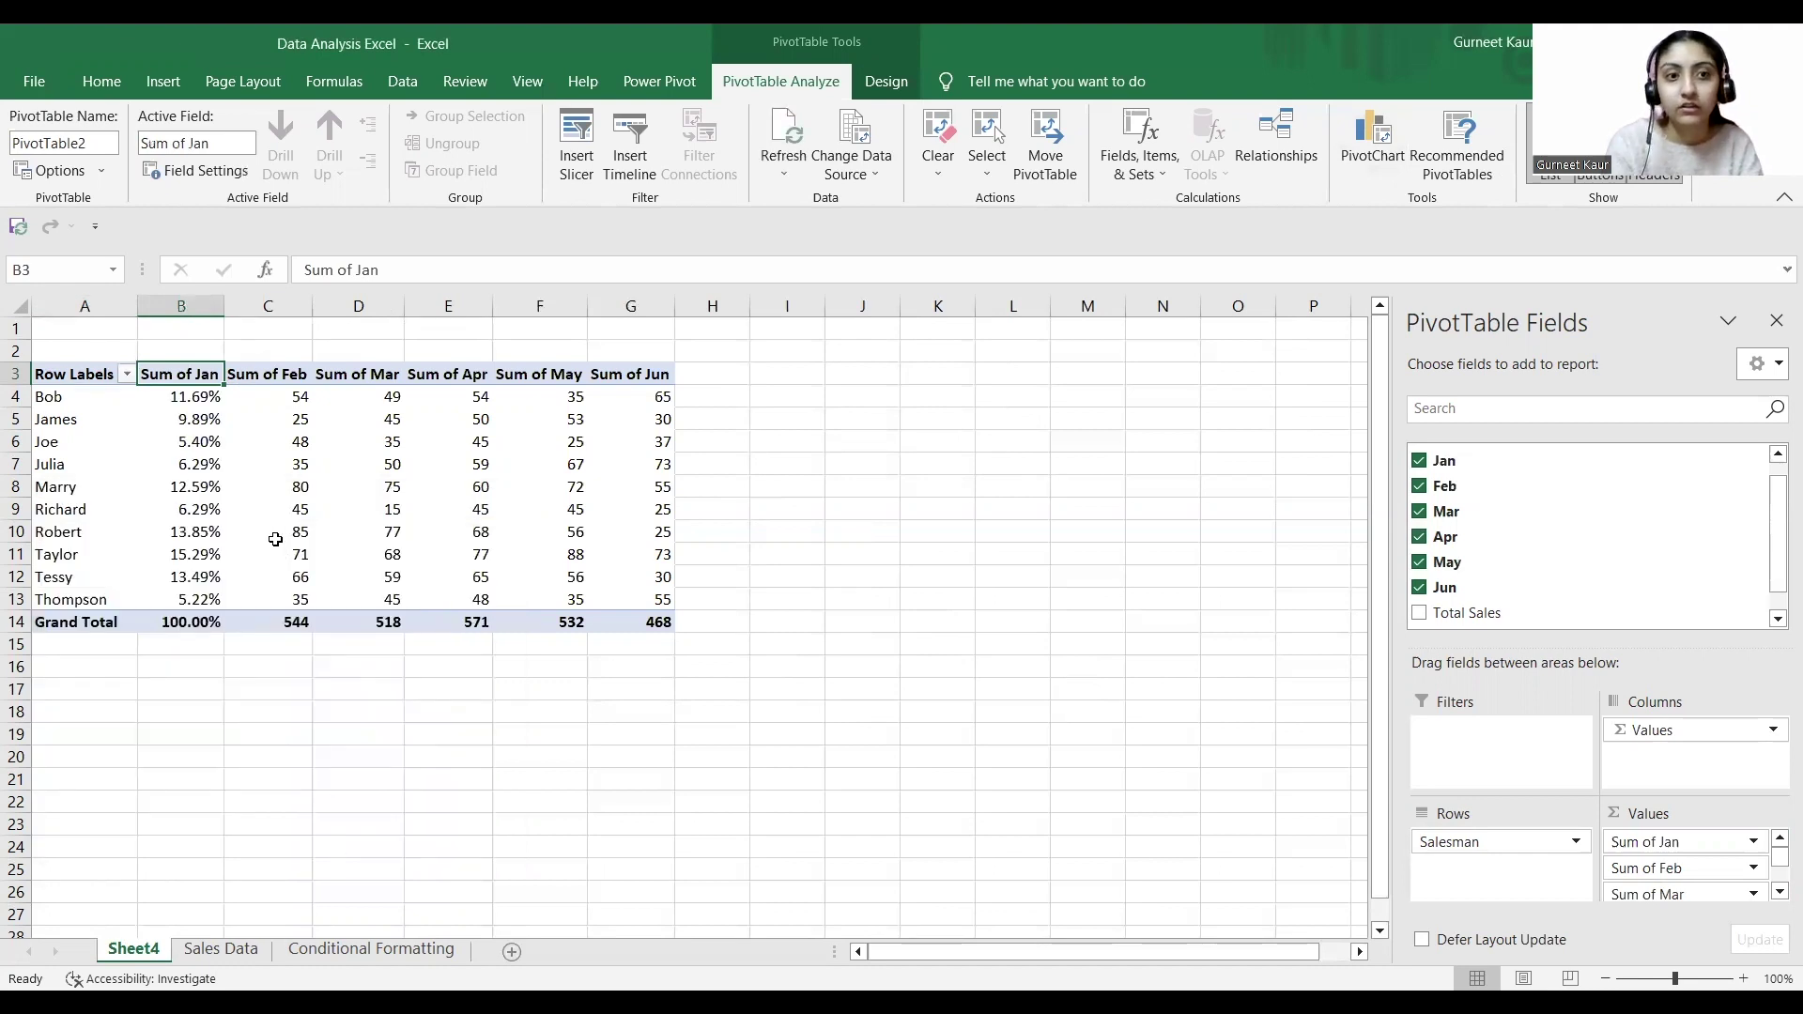
# - Try to apply the % of Grand Total display to all six month columns, Sum of Jan through Sum of Jun, at once
pyautogui.moveTo(209, 375); pyautogui.dragTo(594, 378)
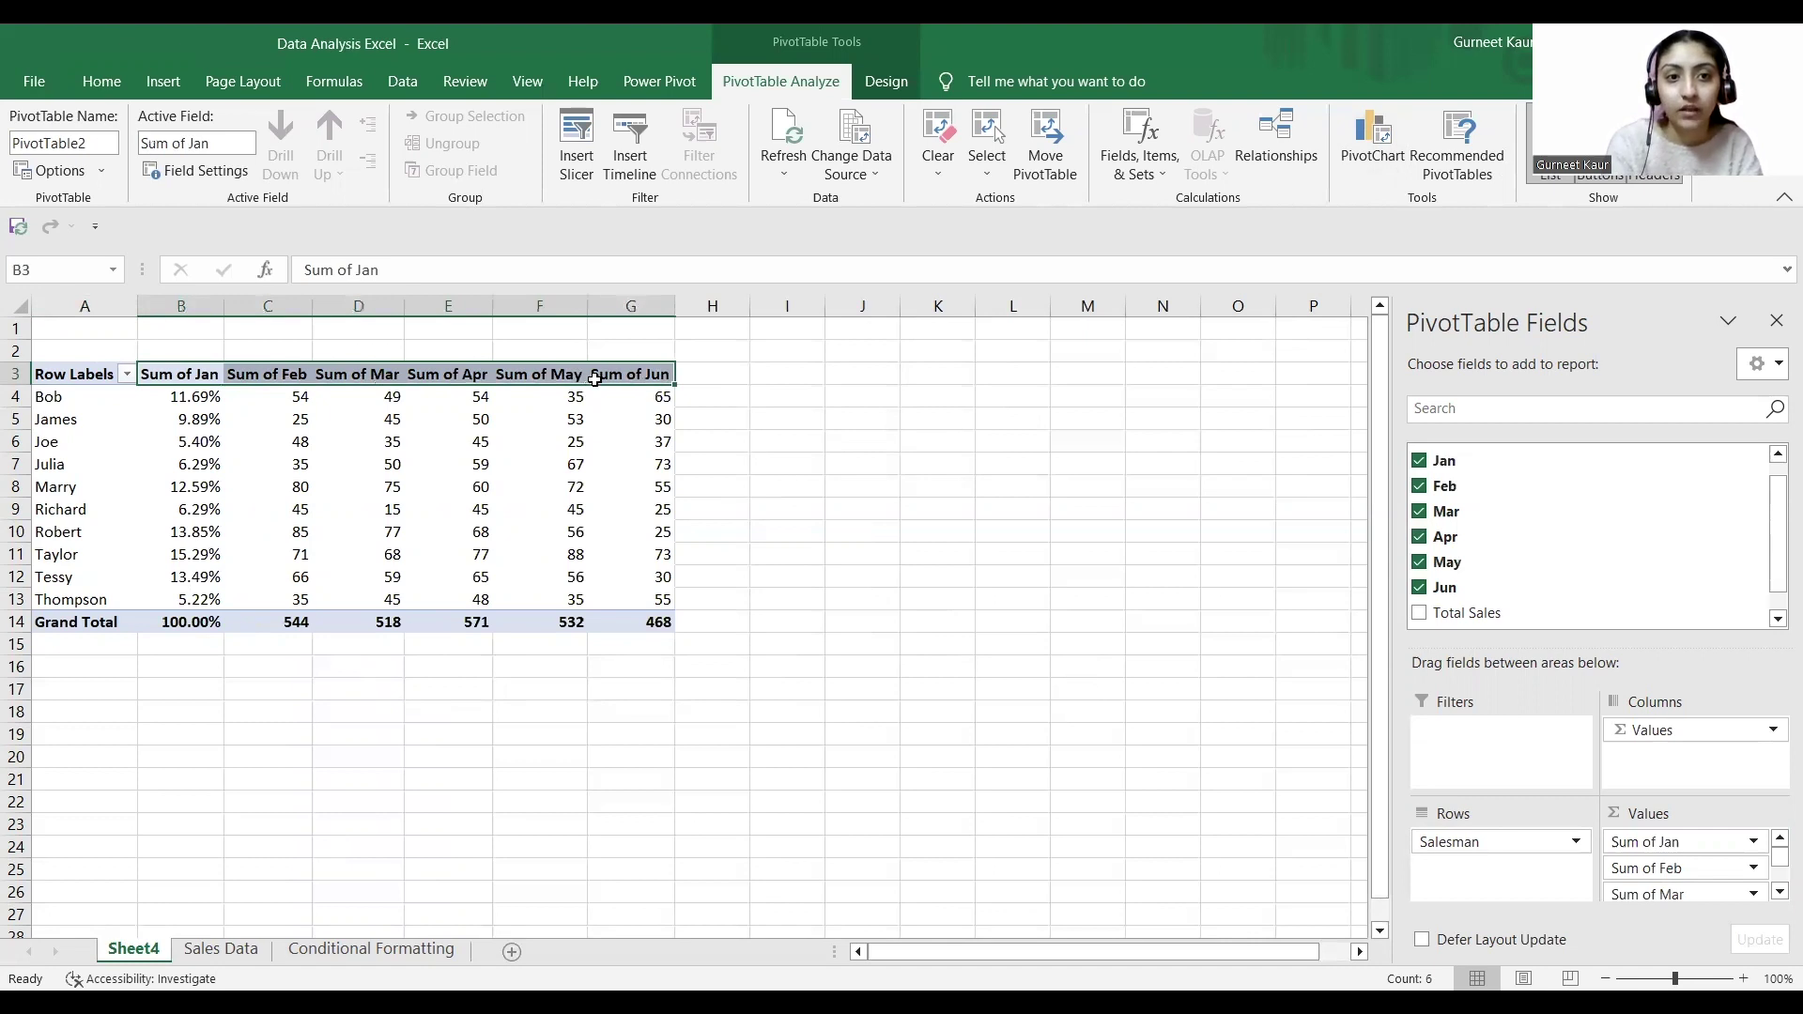
pyautogui.rightClick(595, 379)
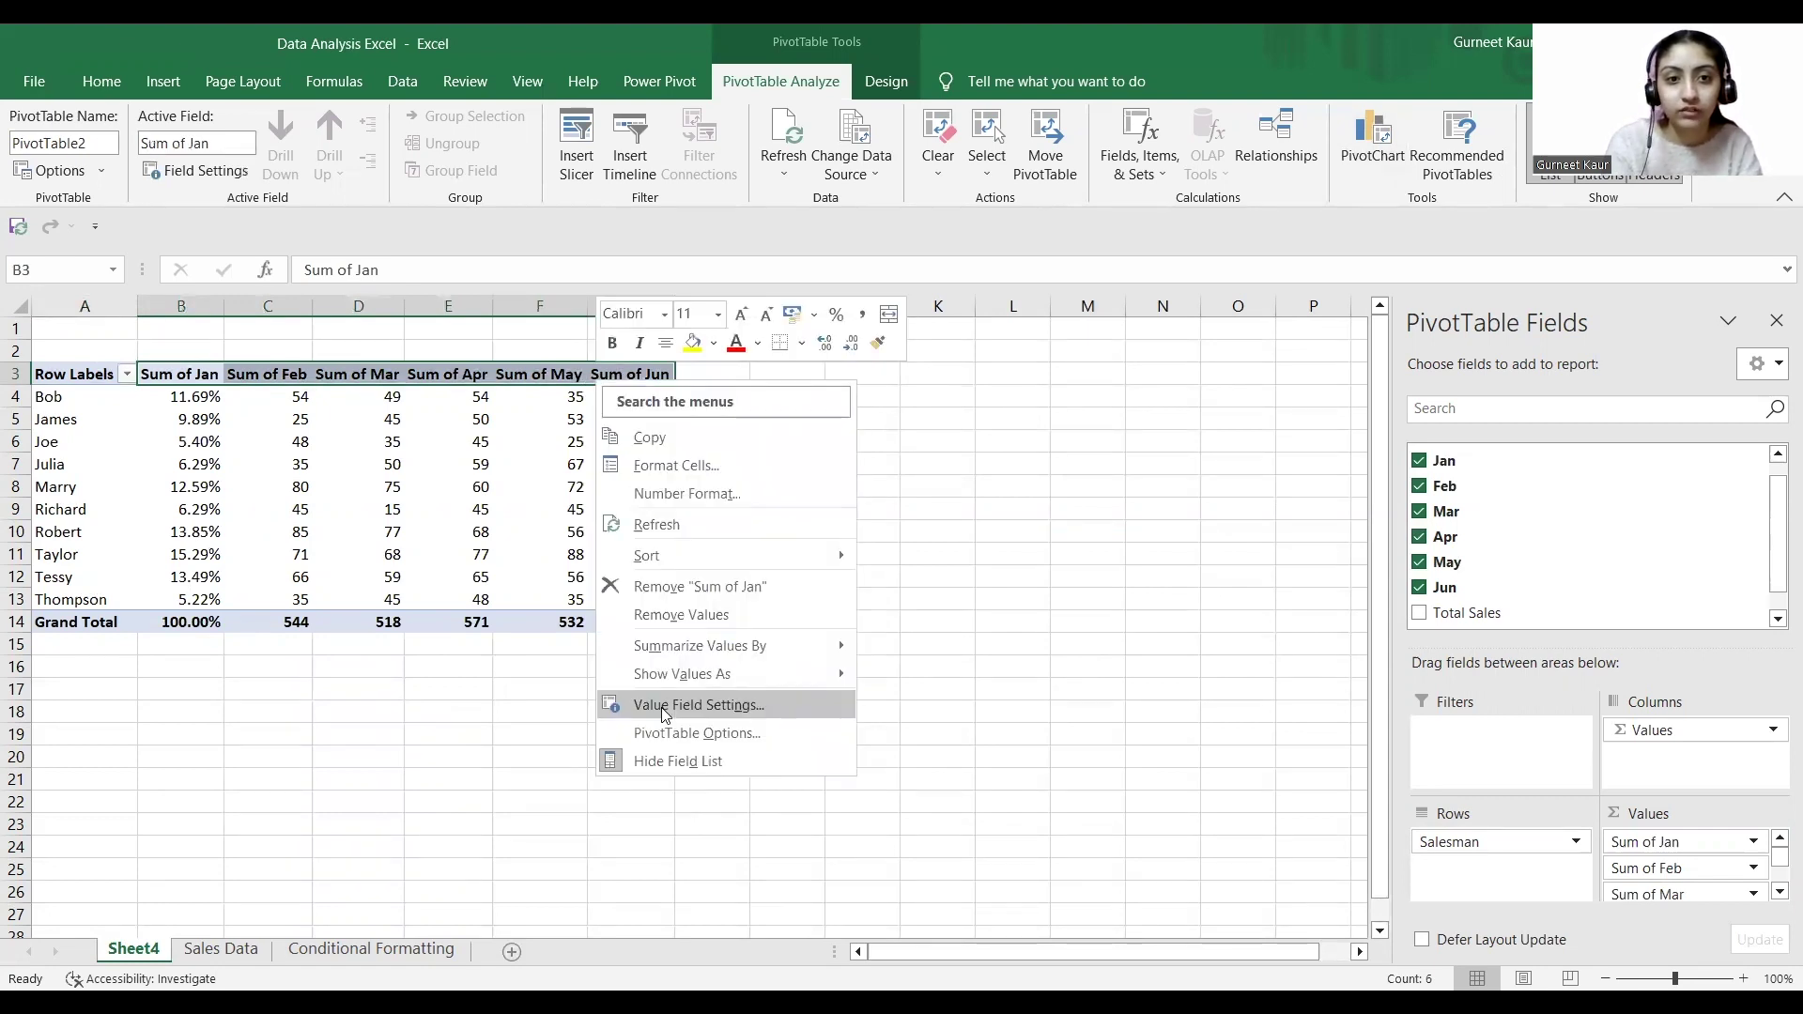
pyautogui.click(661, 707)
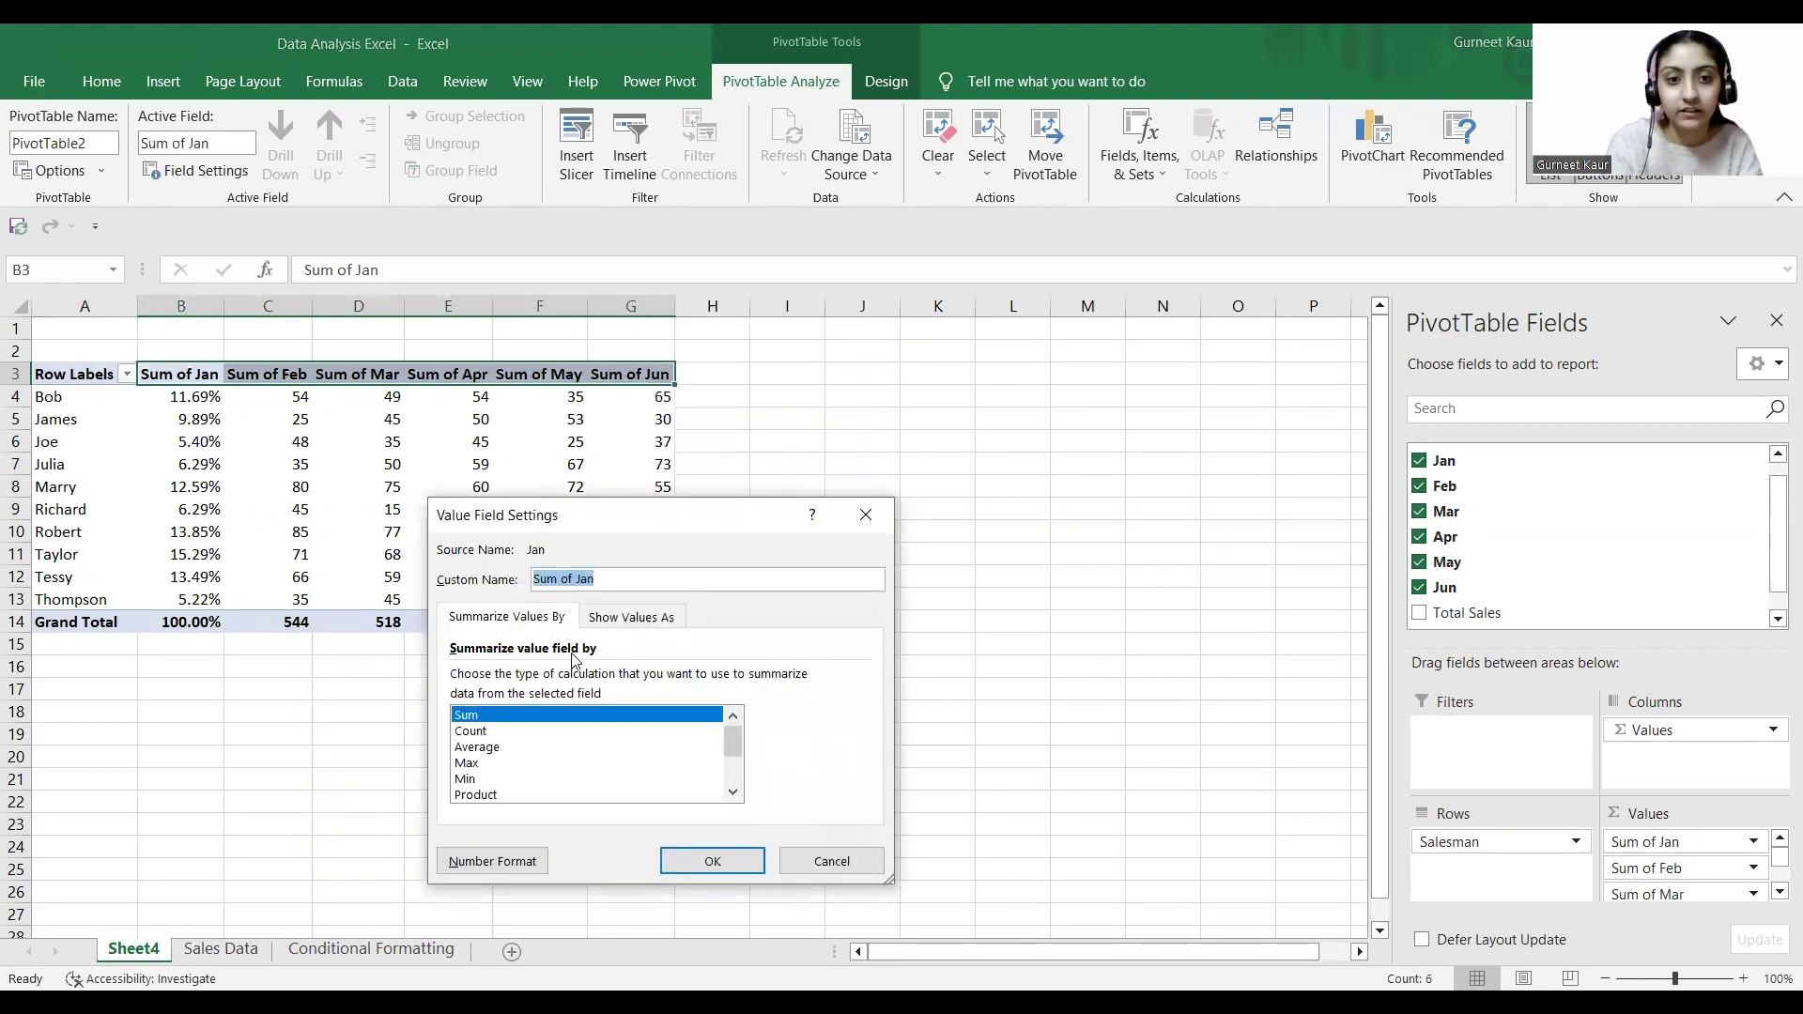
pyautogui.click(667, 619)
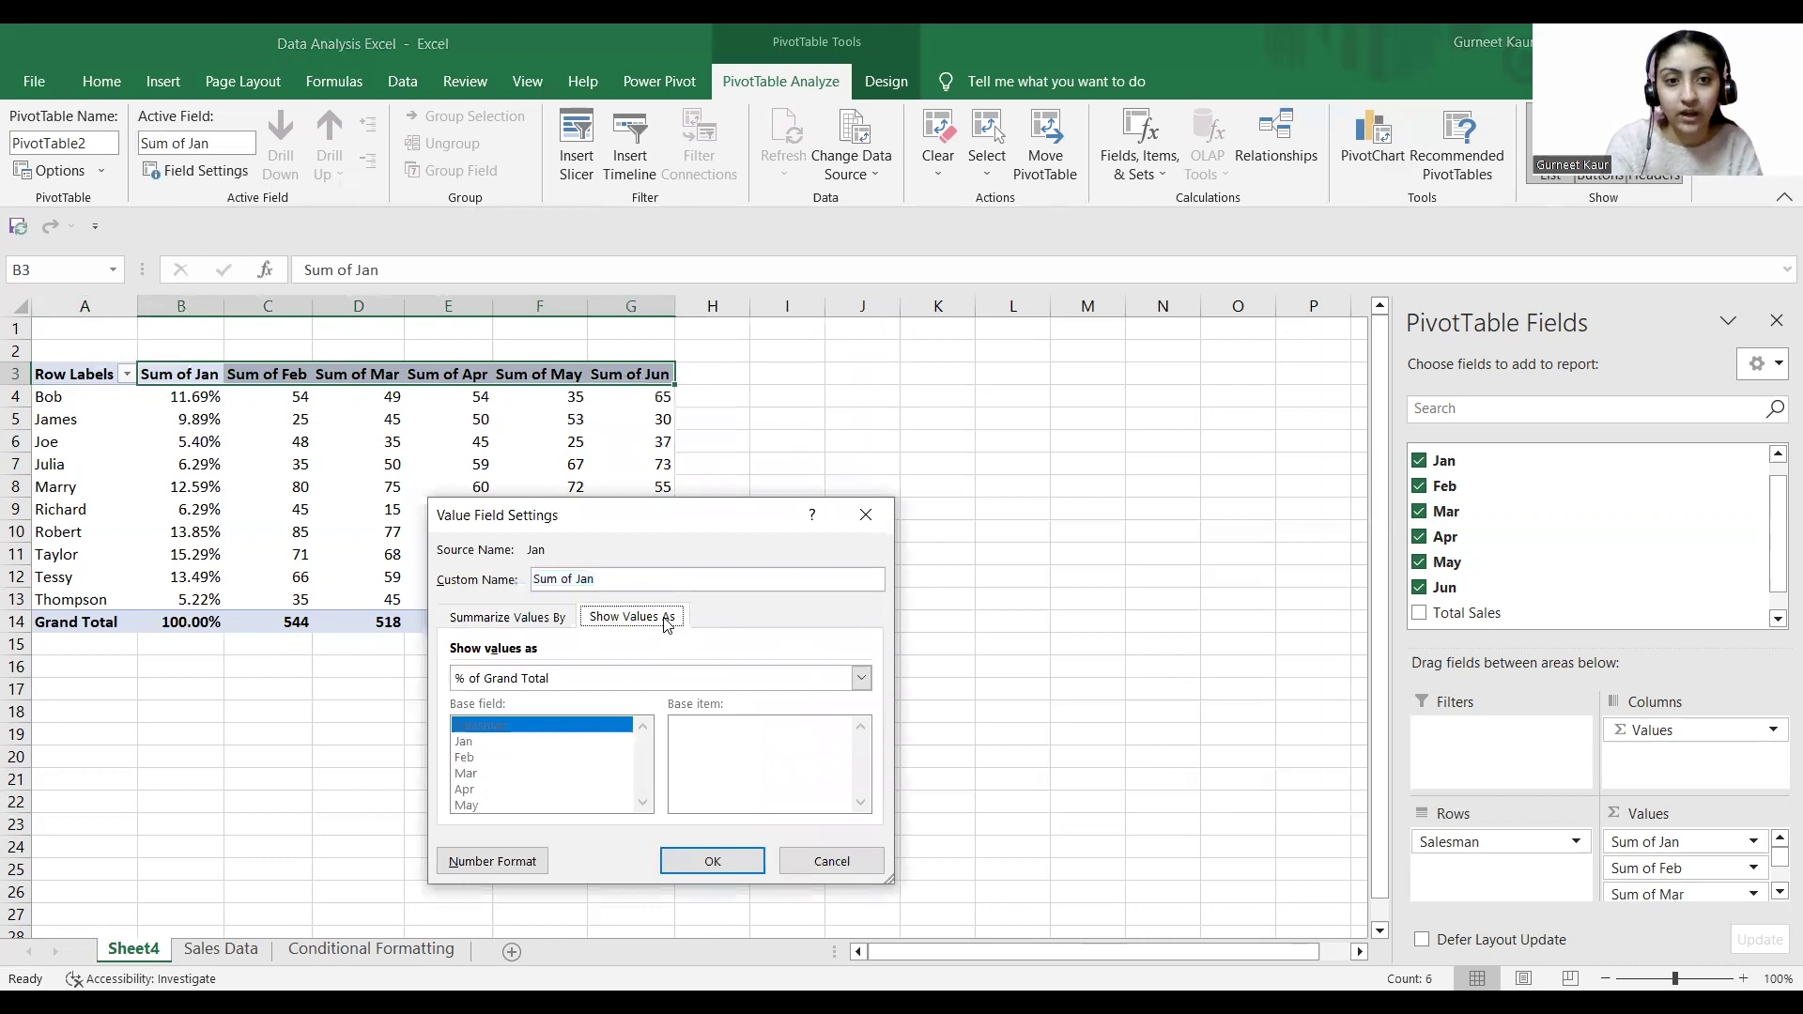
pyautogui.click(717, 859)
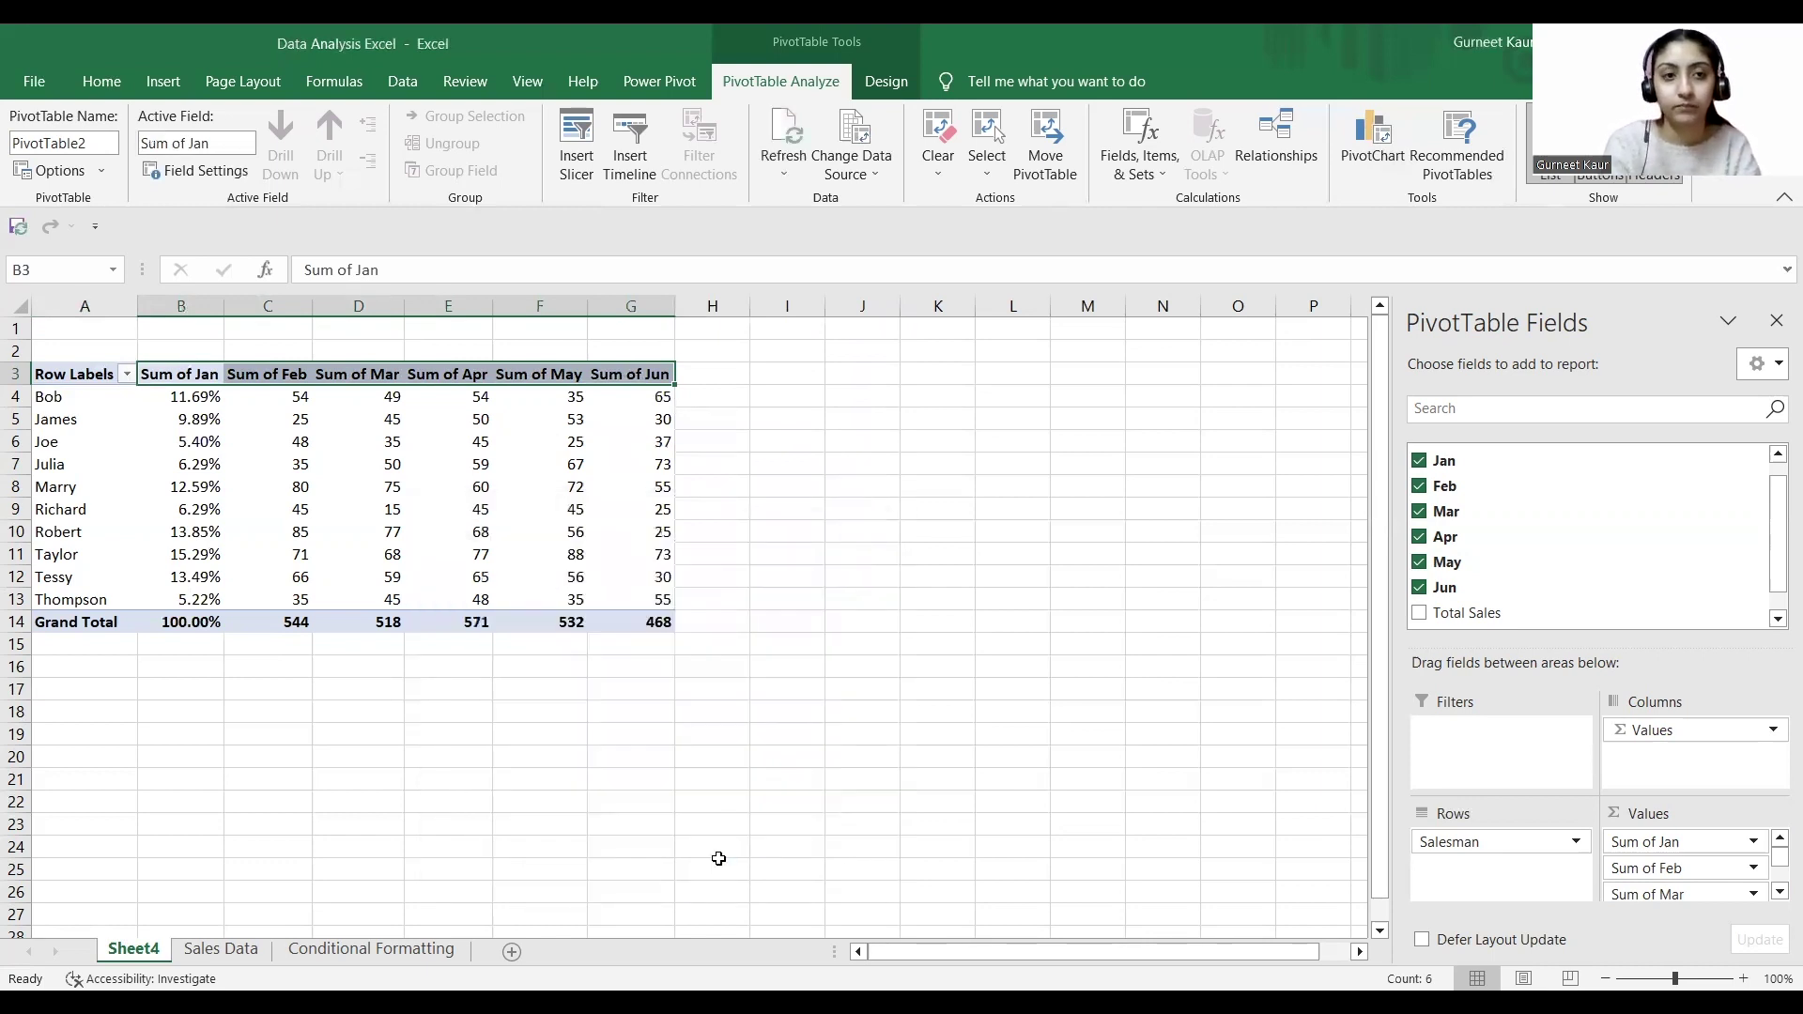
# - Show the Sum of Feb values in the PivotTable as % of Grand Total
pyautogui.click(268, 366)
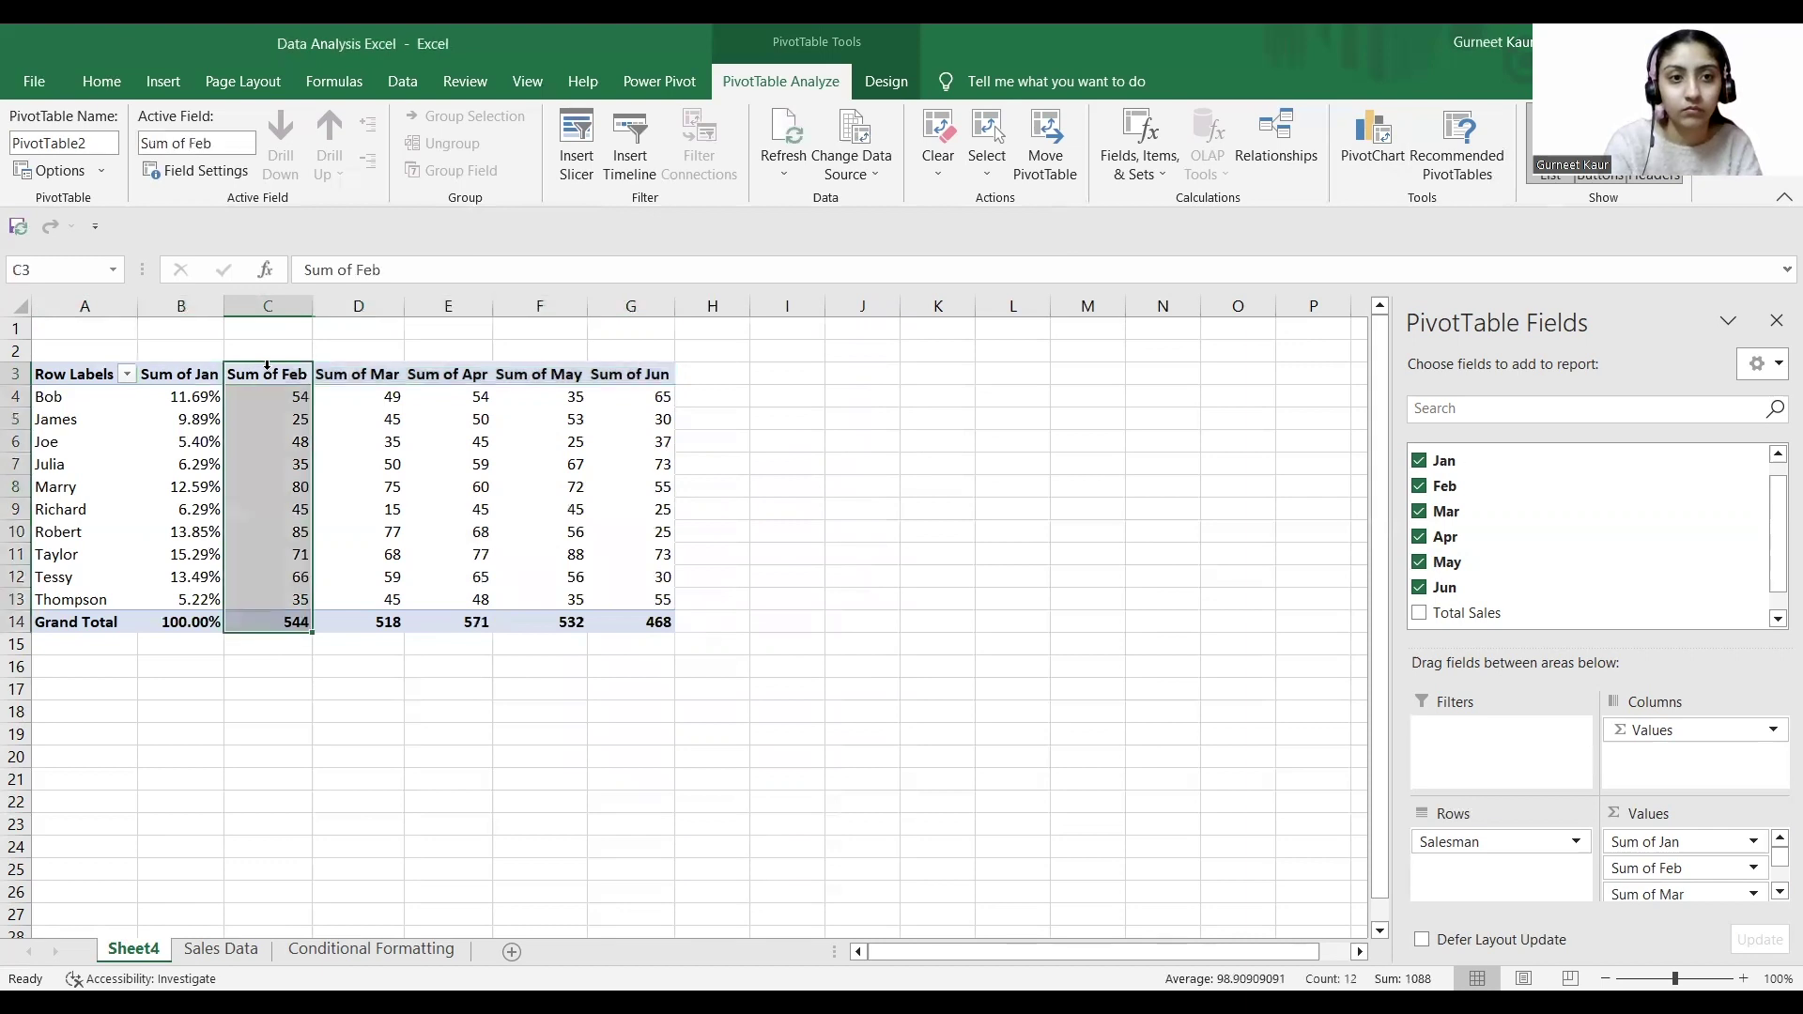
pyautogui.hotkey('shift', 'F10')
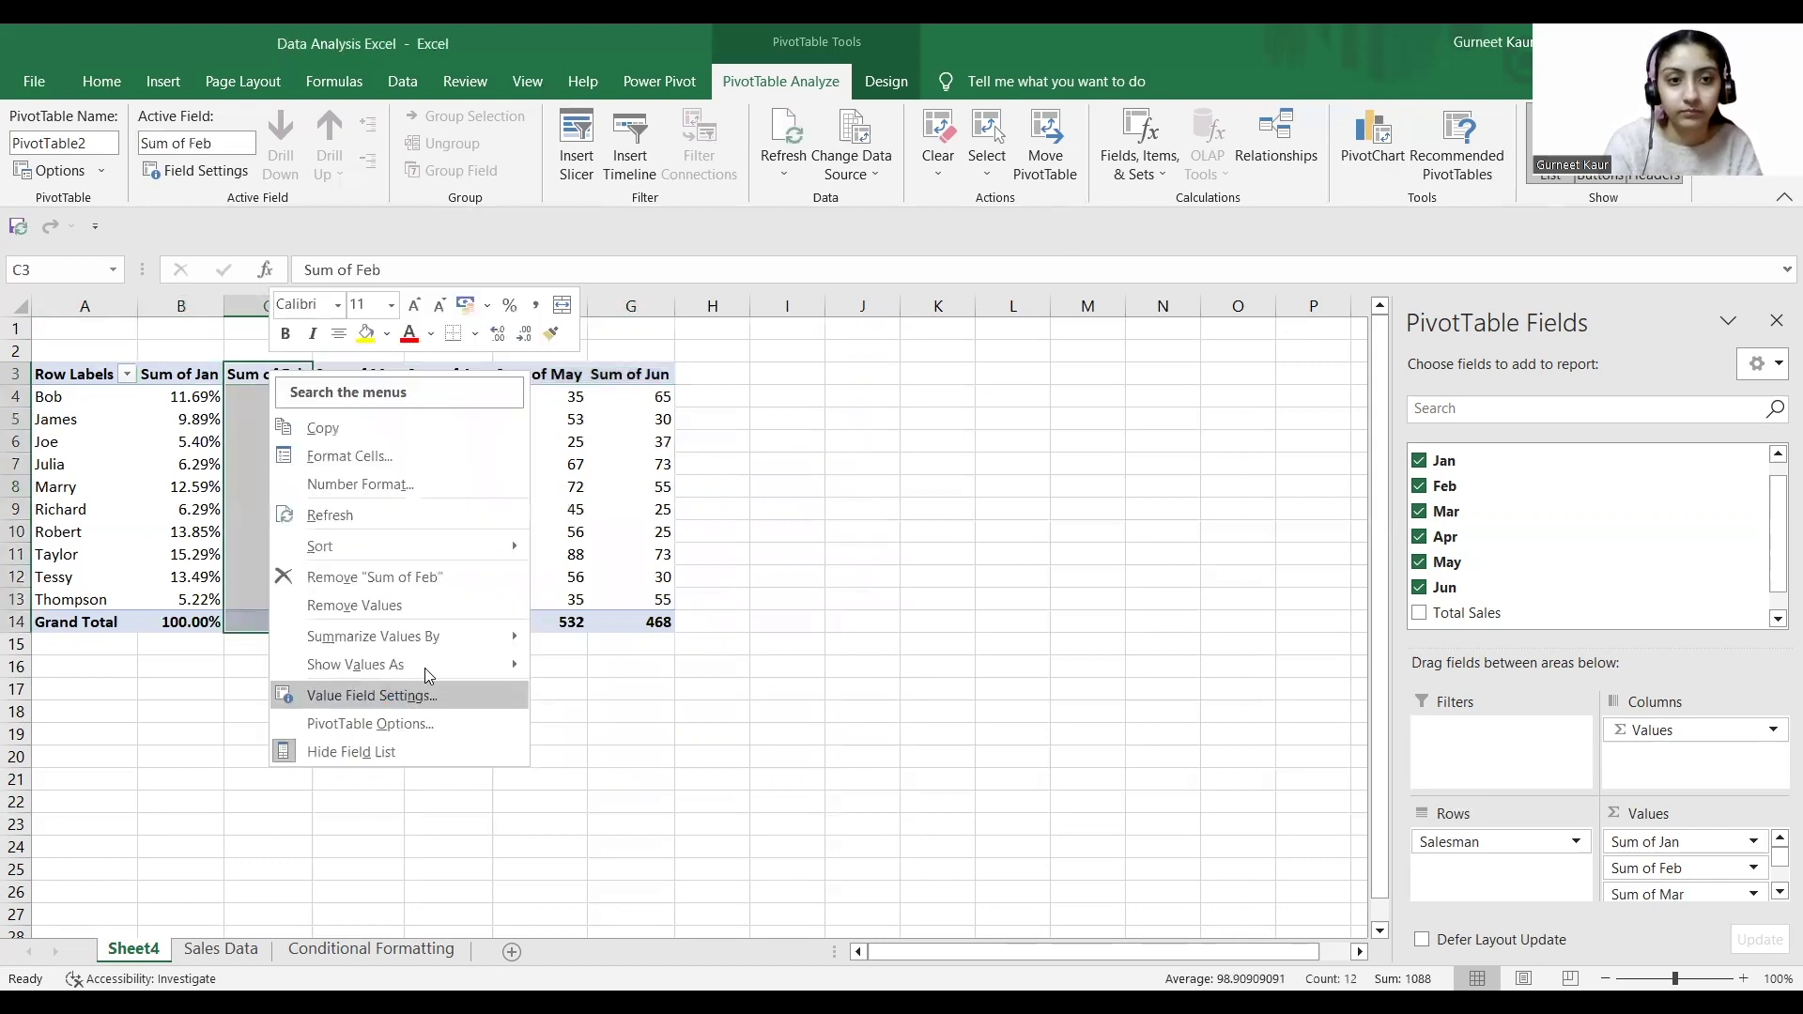
pyautogui.press('Return')
pyautogui.click(353, 607)
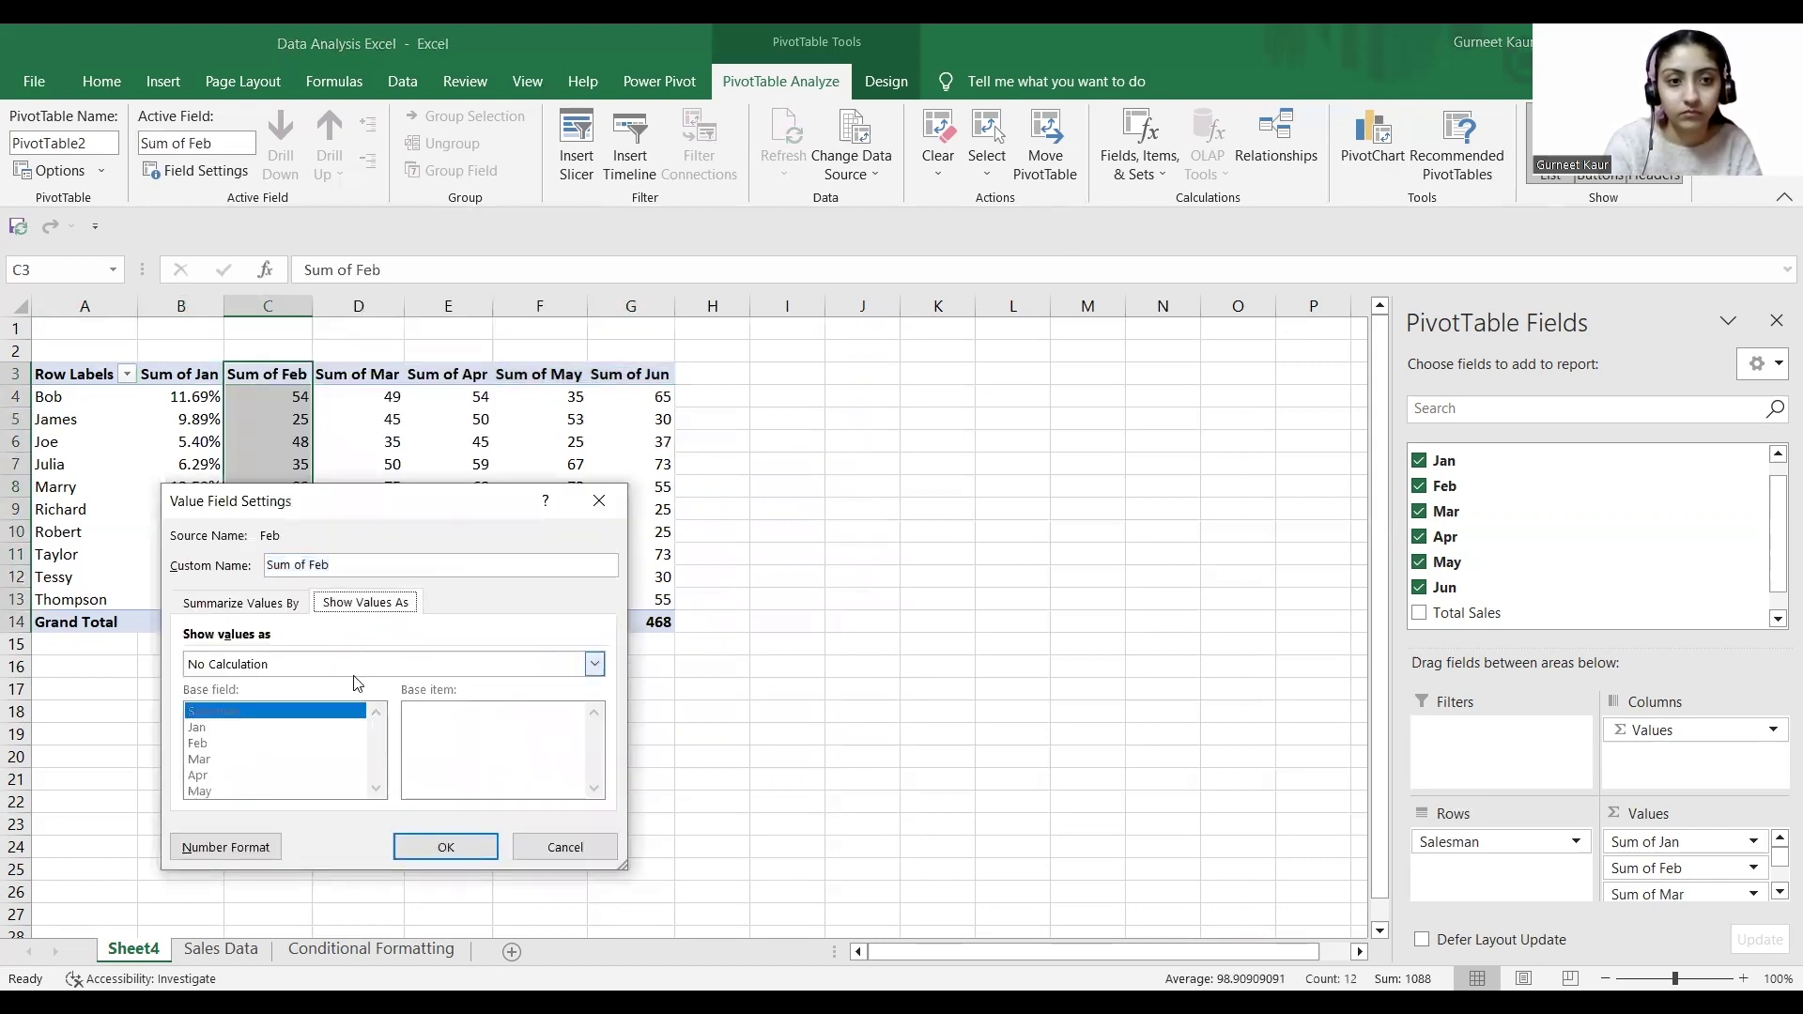
pyautogui.click(594, 664)
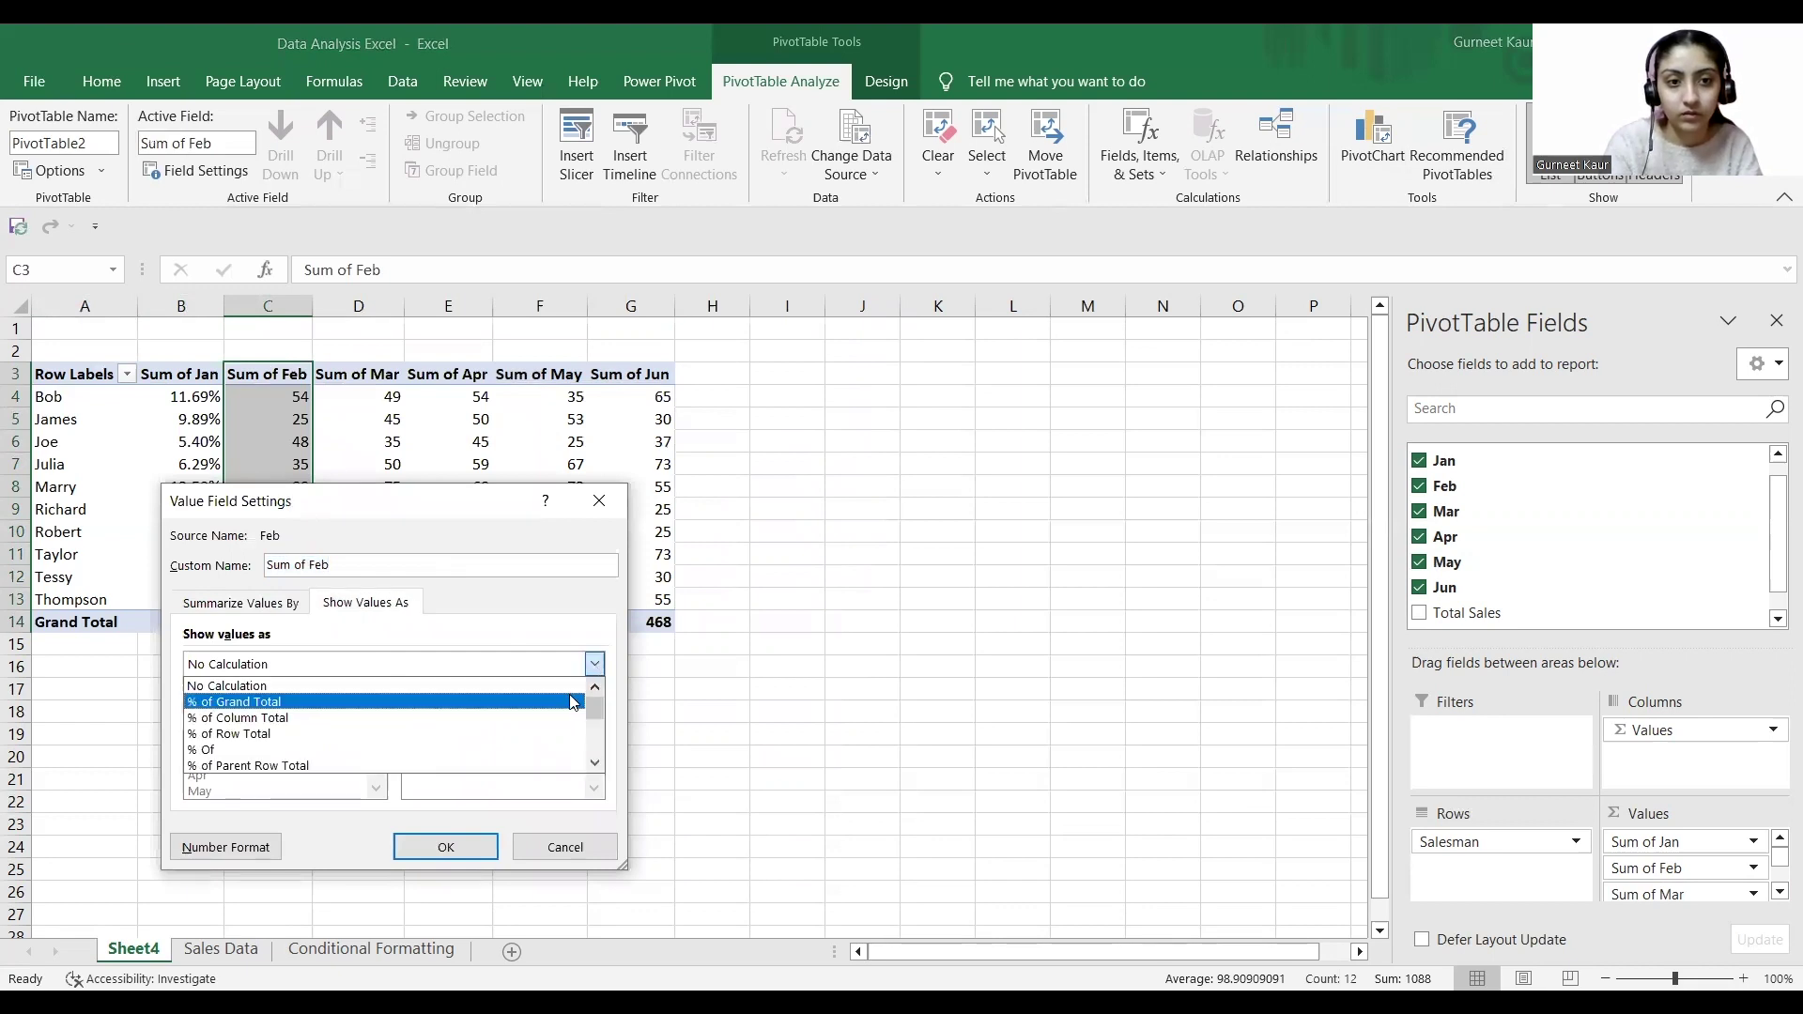
pyautogui.click(569, 703)
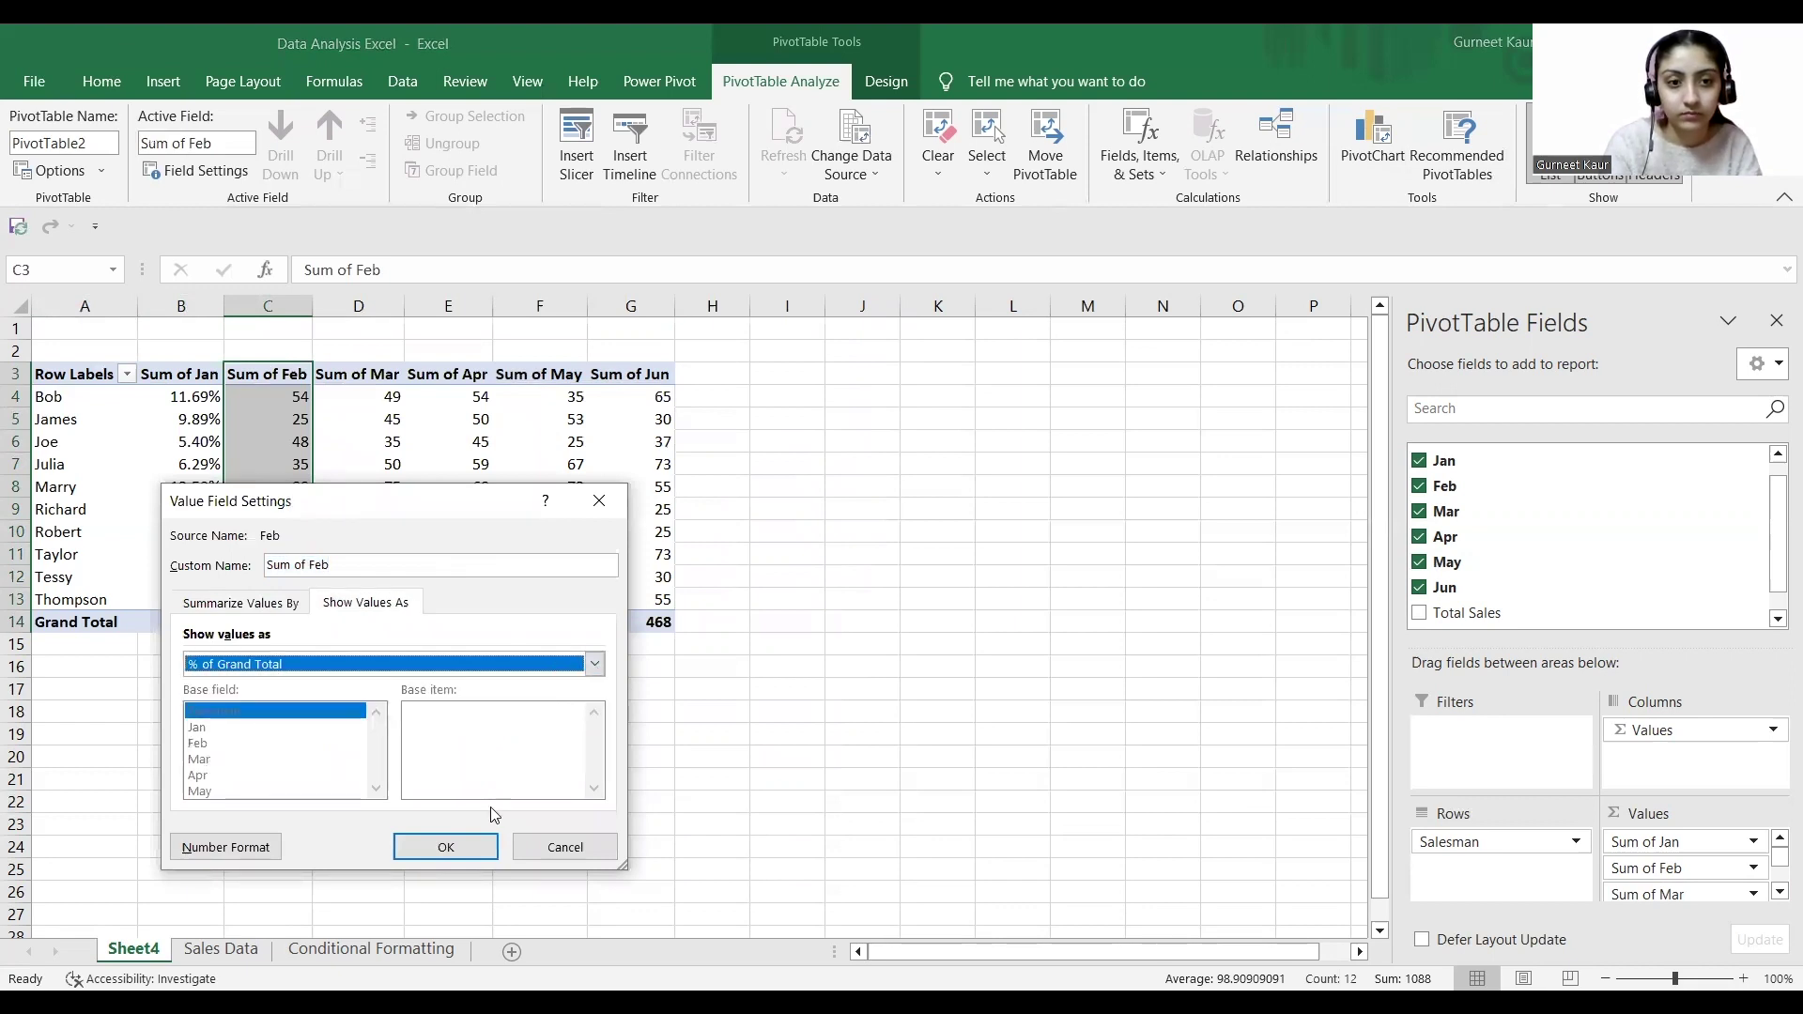
pyautogui.click(447, 846)
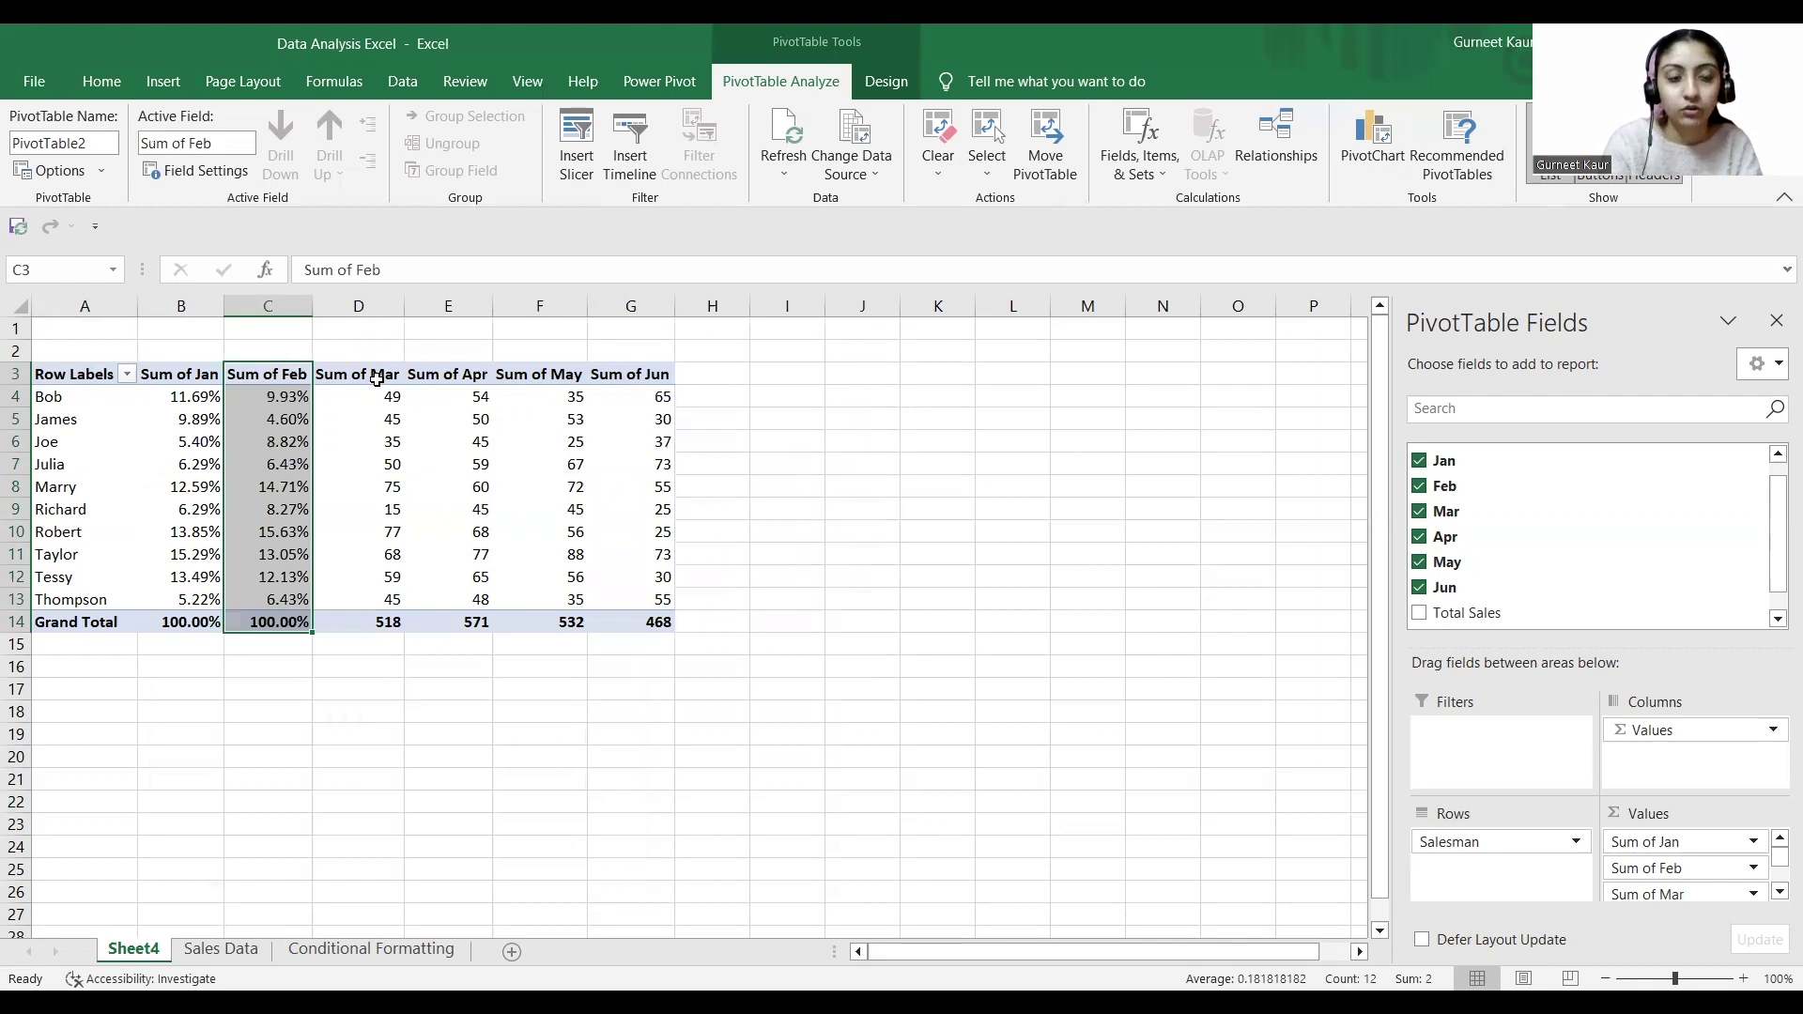
# - With the Mar to Jun columns selected, set the Sum of Mar field to show values as % of Grand Total
pyautogui.moveTo(376, 380); pyautogui.dragTo(617, 592)
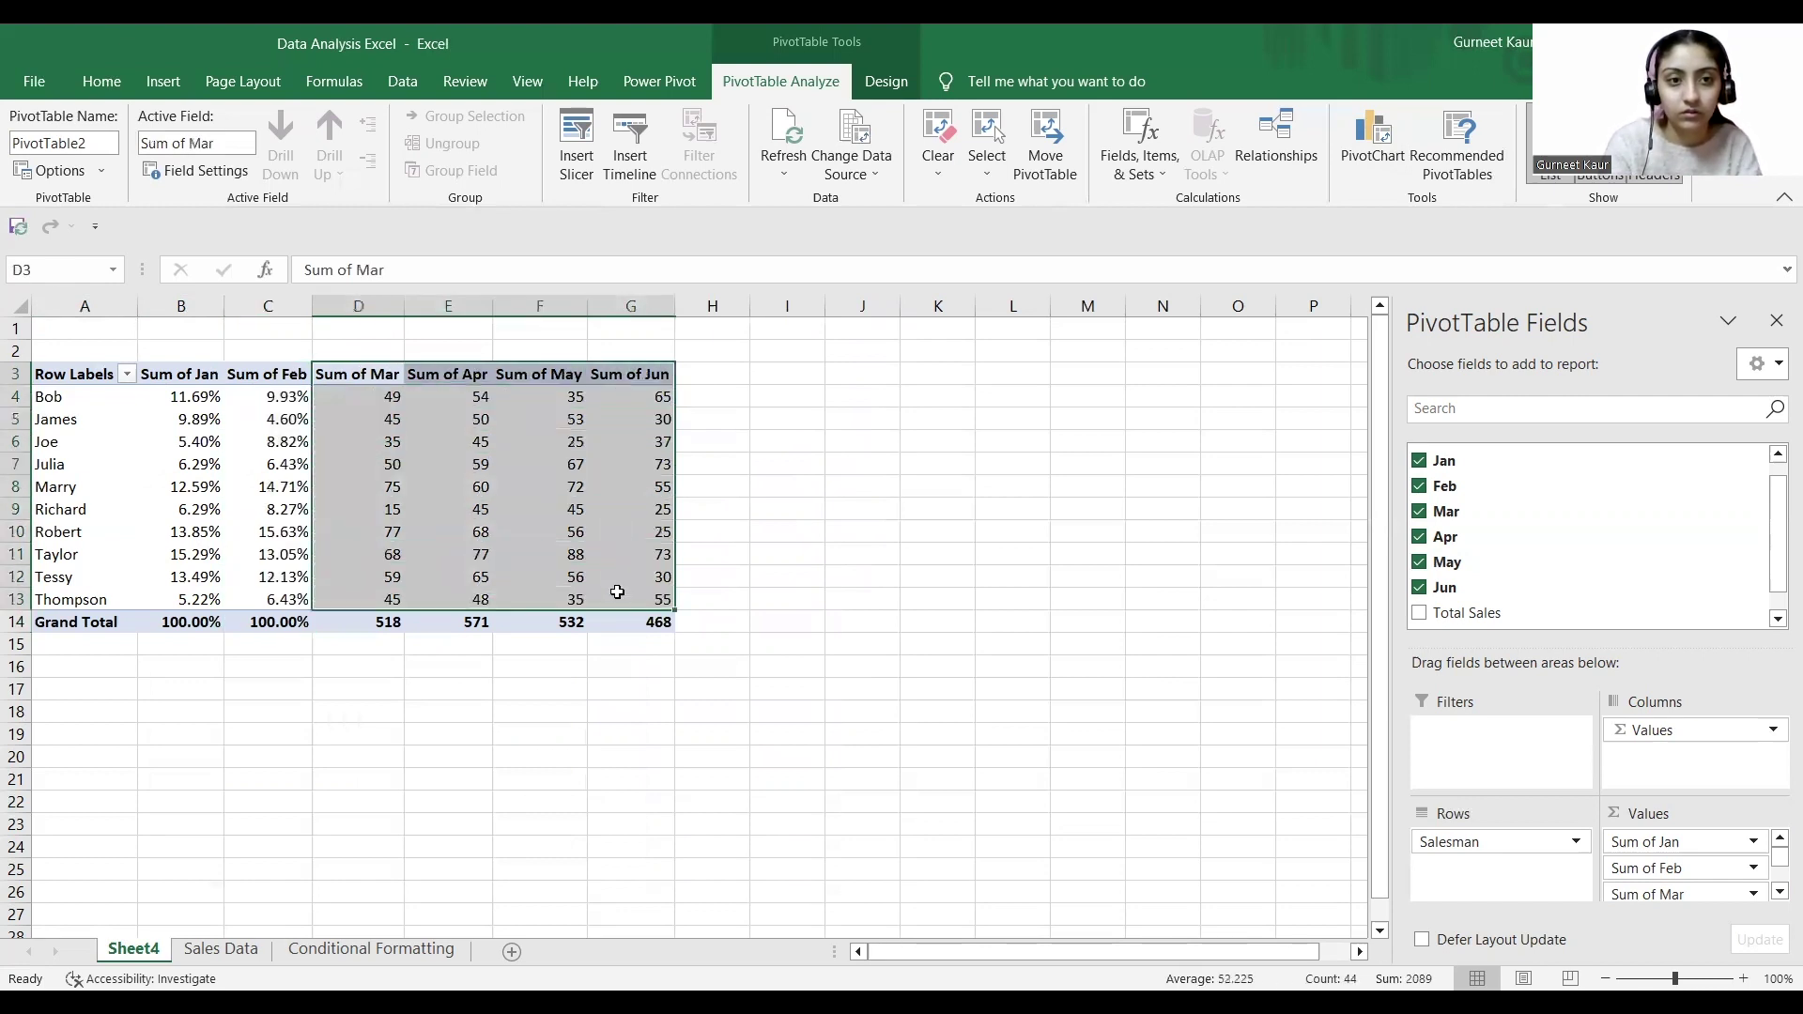
pyautogui.click(364, 367)
pyautogui.moveTo(371, 379); pyautogui.dragTo(651, 593)
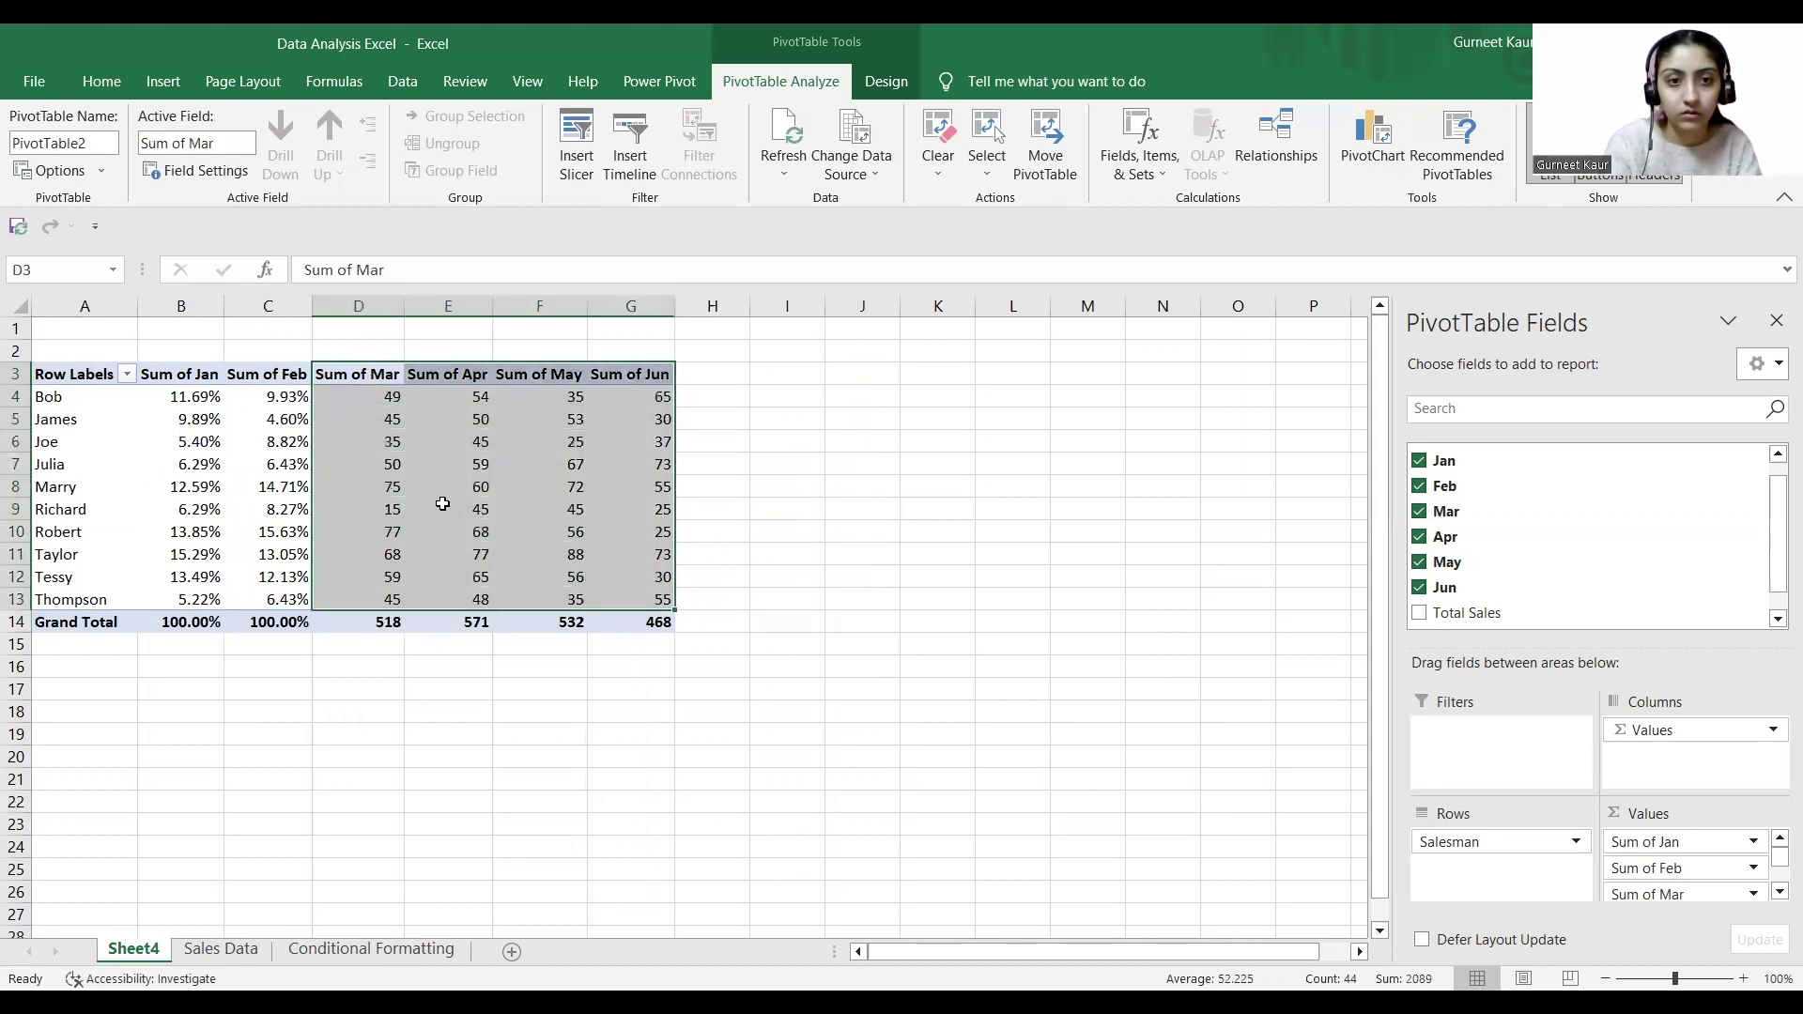
pyautogui.click(346, 395)
pyautogui.moveTo(346, 375); pyautogui.dragTo(656, 623)
pyautogui.rightClick(493, 436)
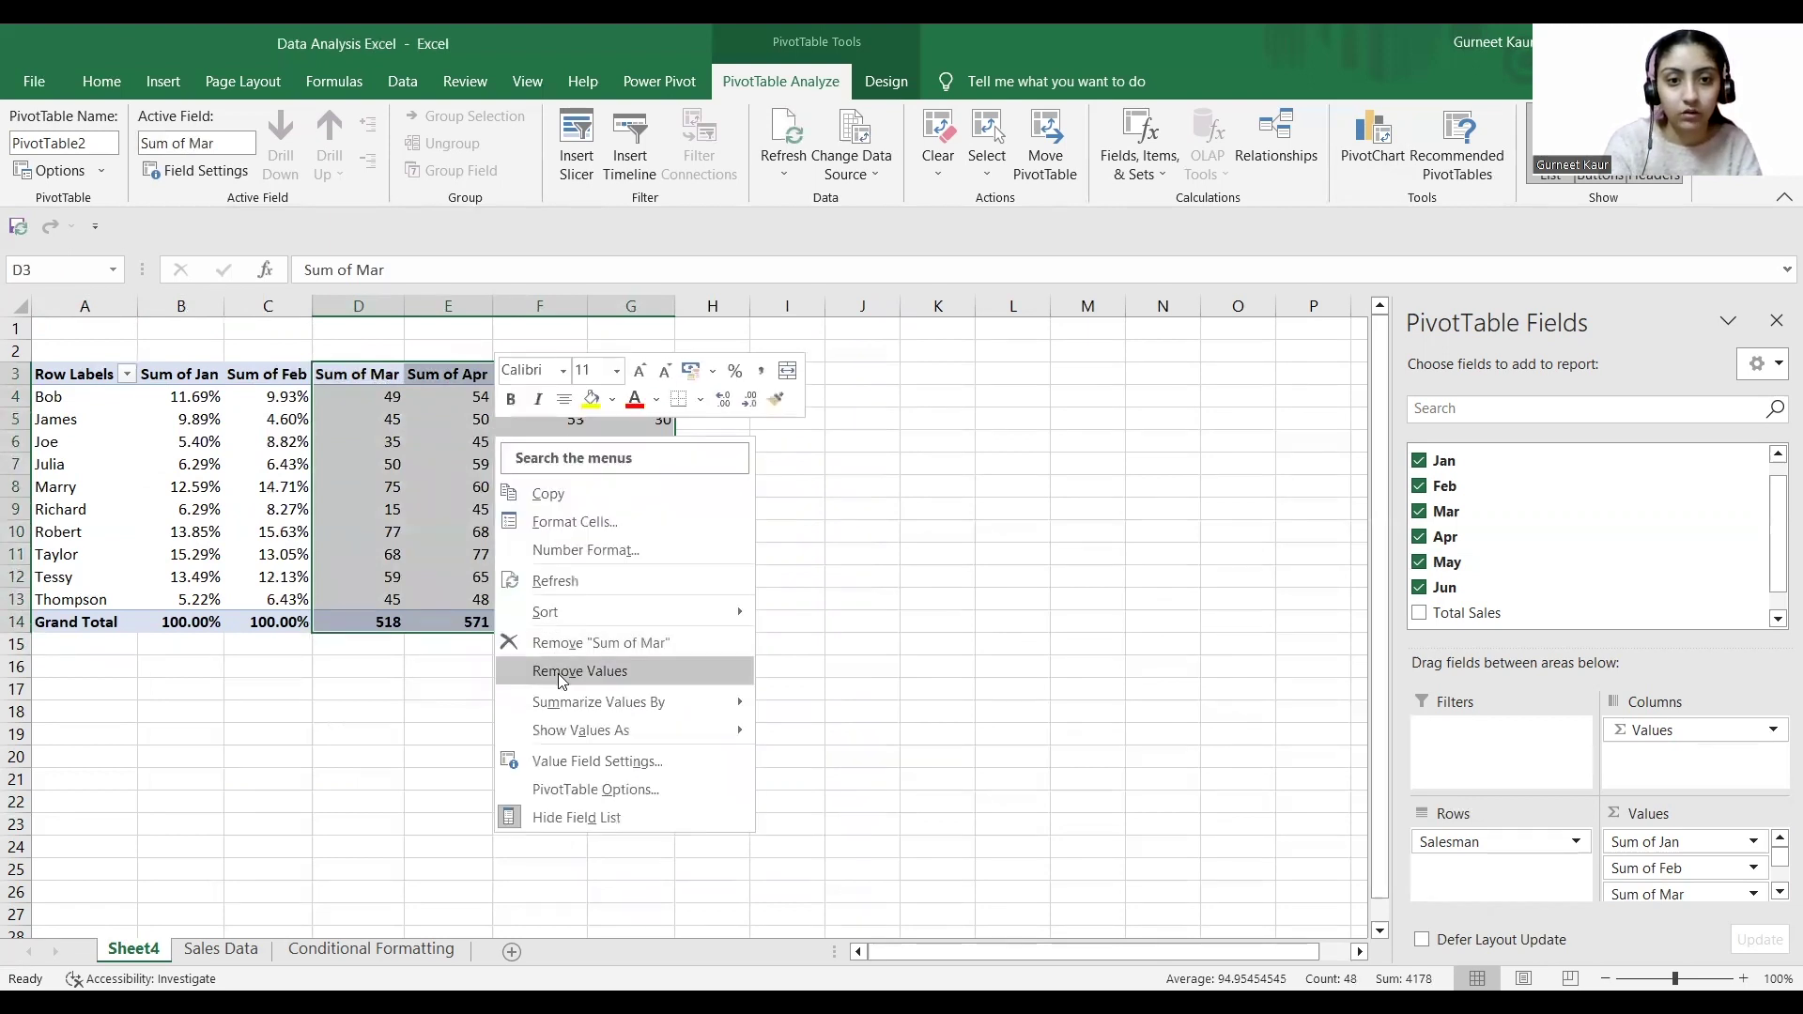
pyautogui.click(575, 759)
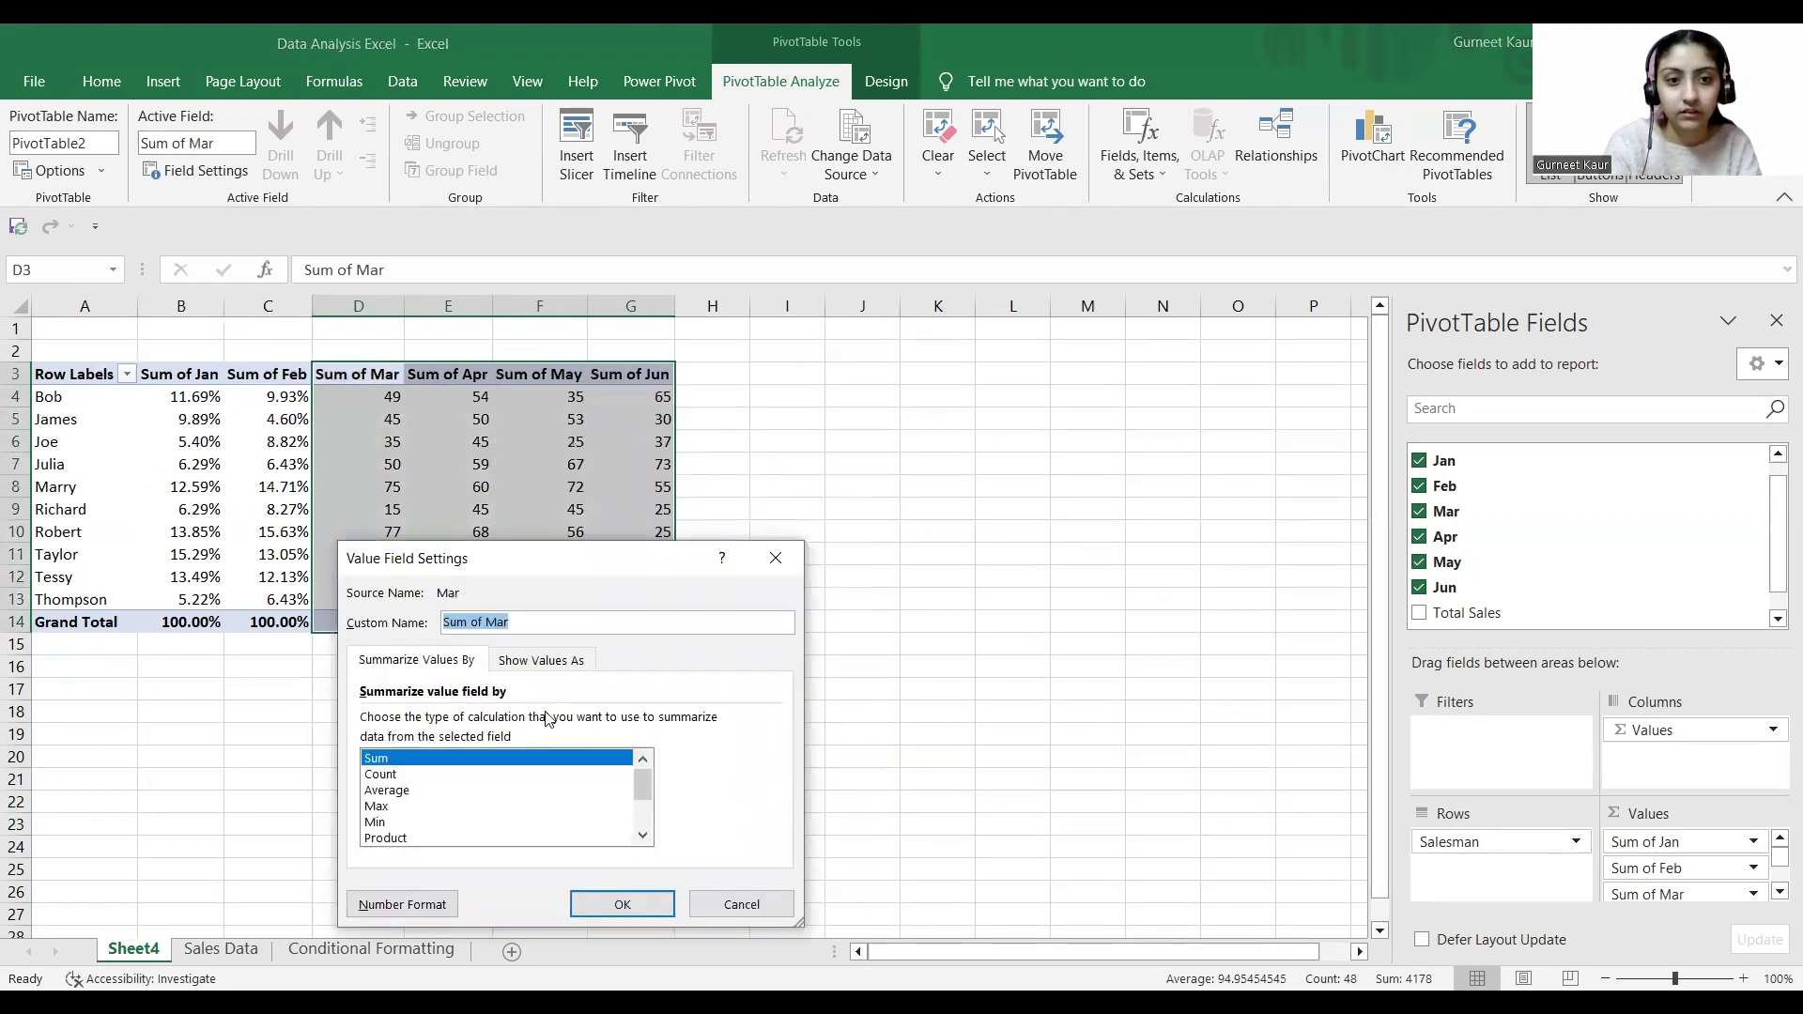
pyautogui.click(560, 662)
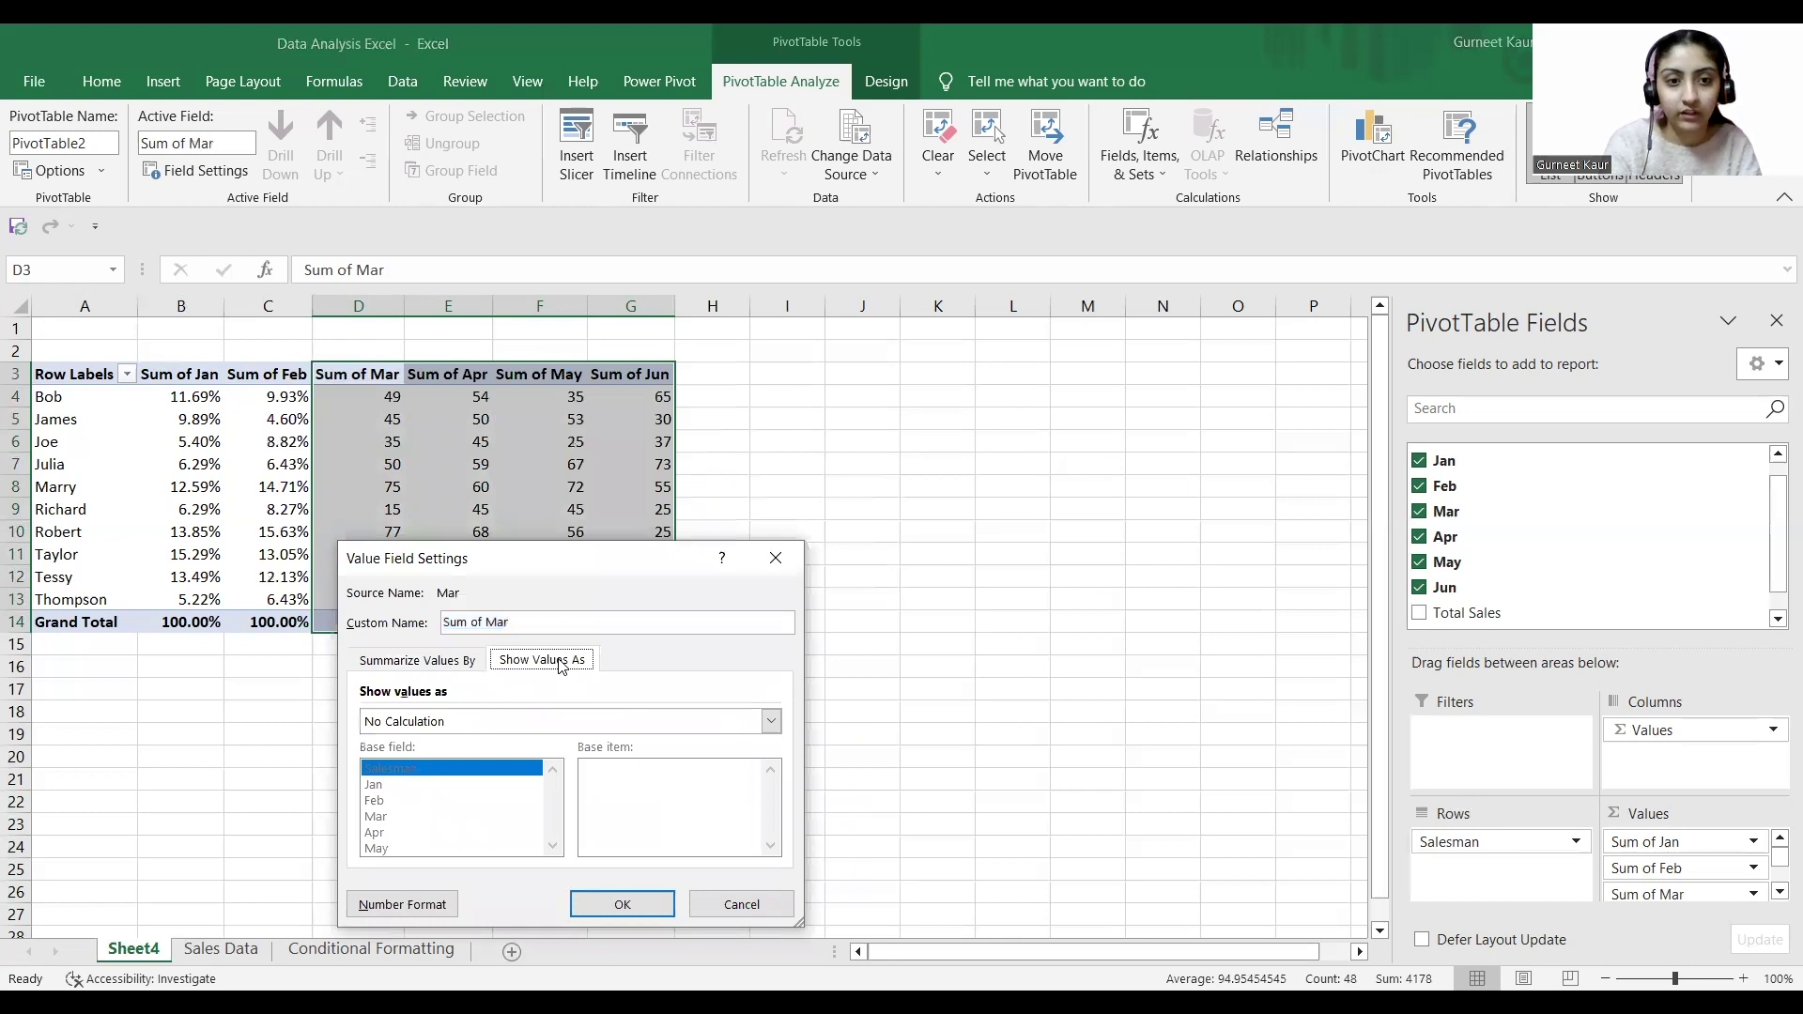
pyautogui.click(769, 723)
pyautogui.click(745, 759)
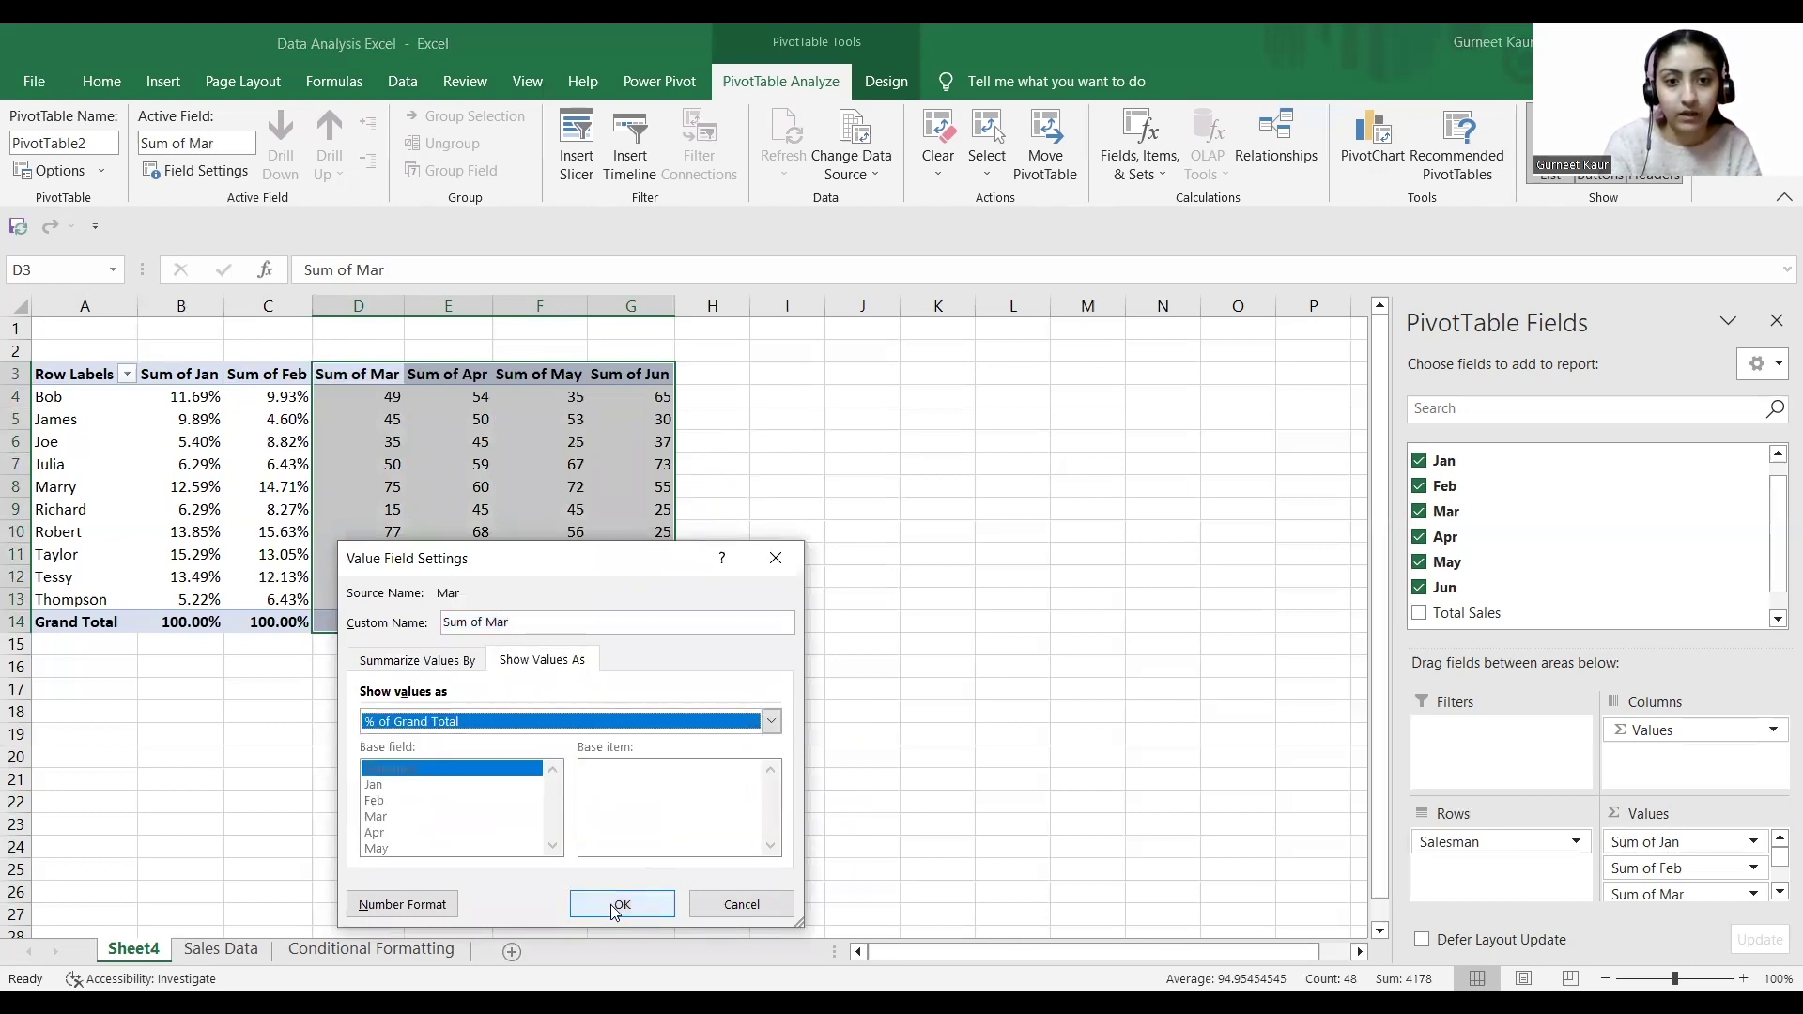
pyautogui.click(615, 903)
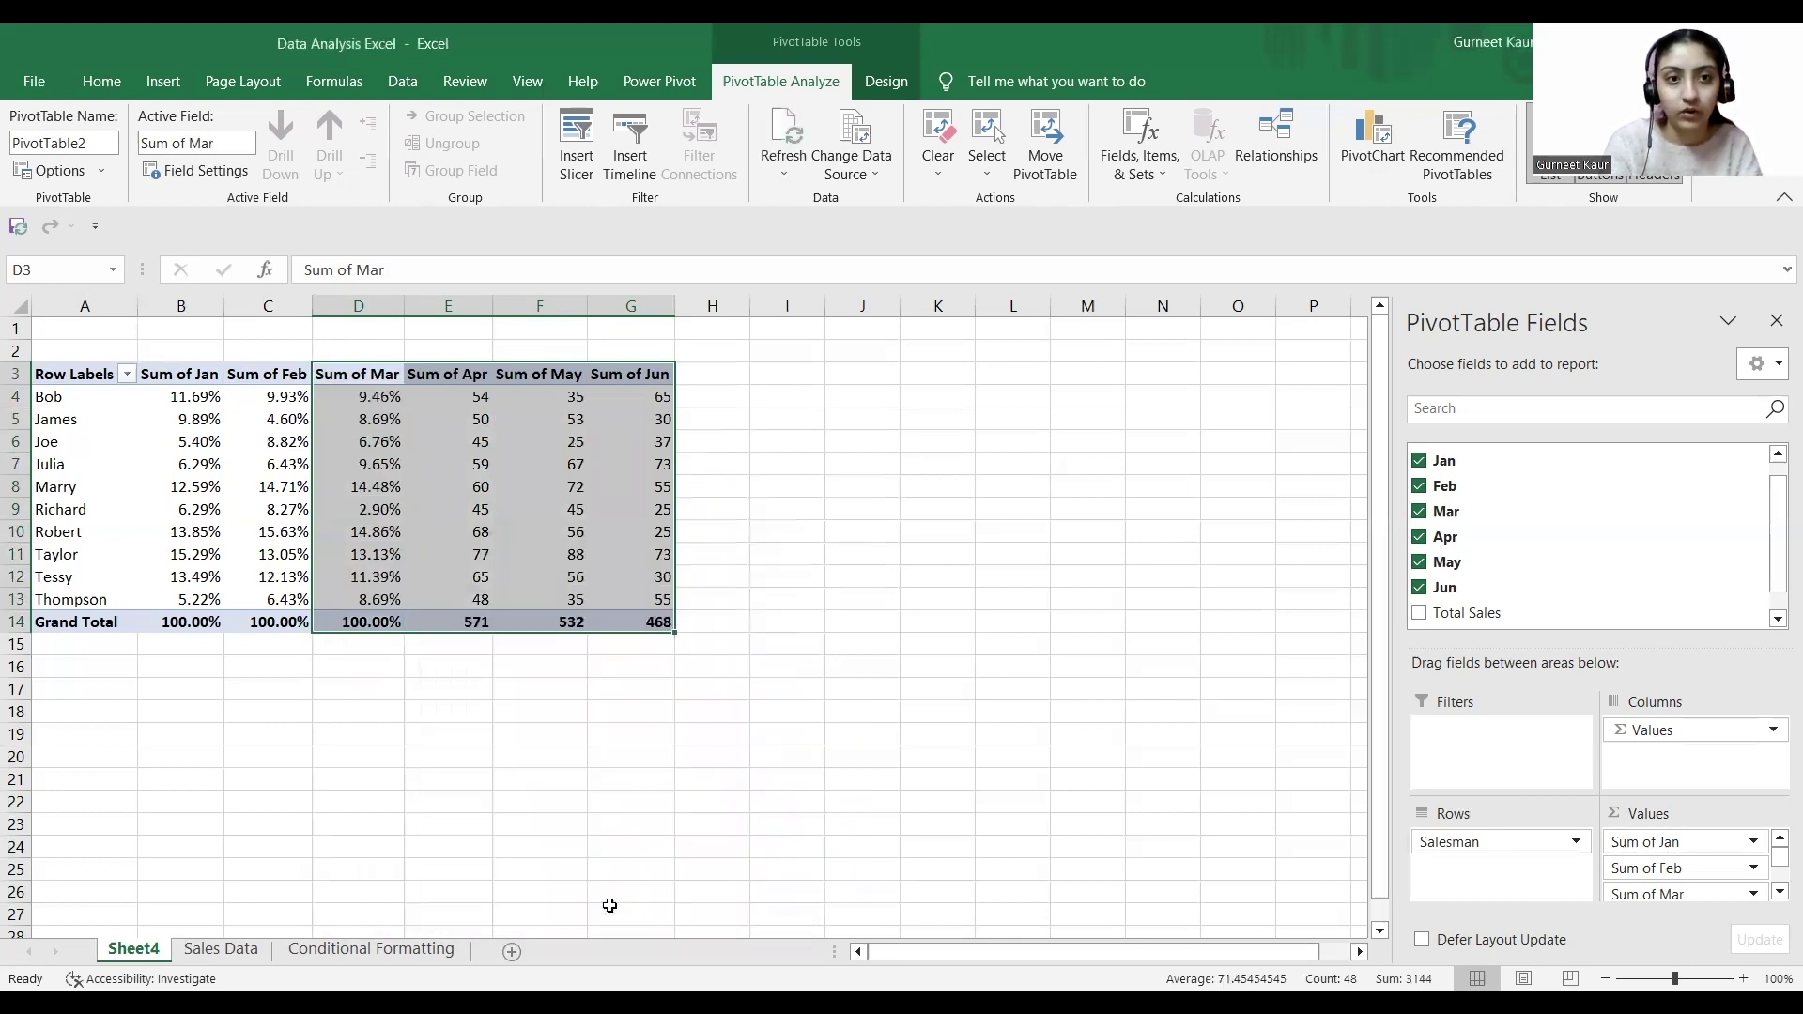
# - Set the Sum of Apr field to show its values as % of Grand Total
pyautogui.click(478, 374)
pyautogui.rightClick(478, 374)
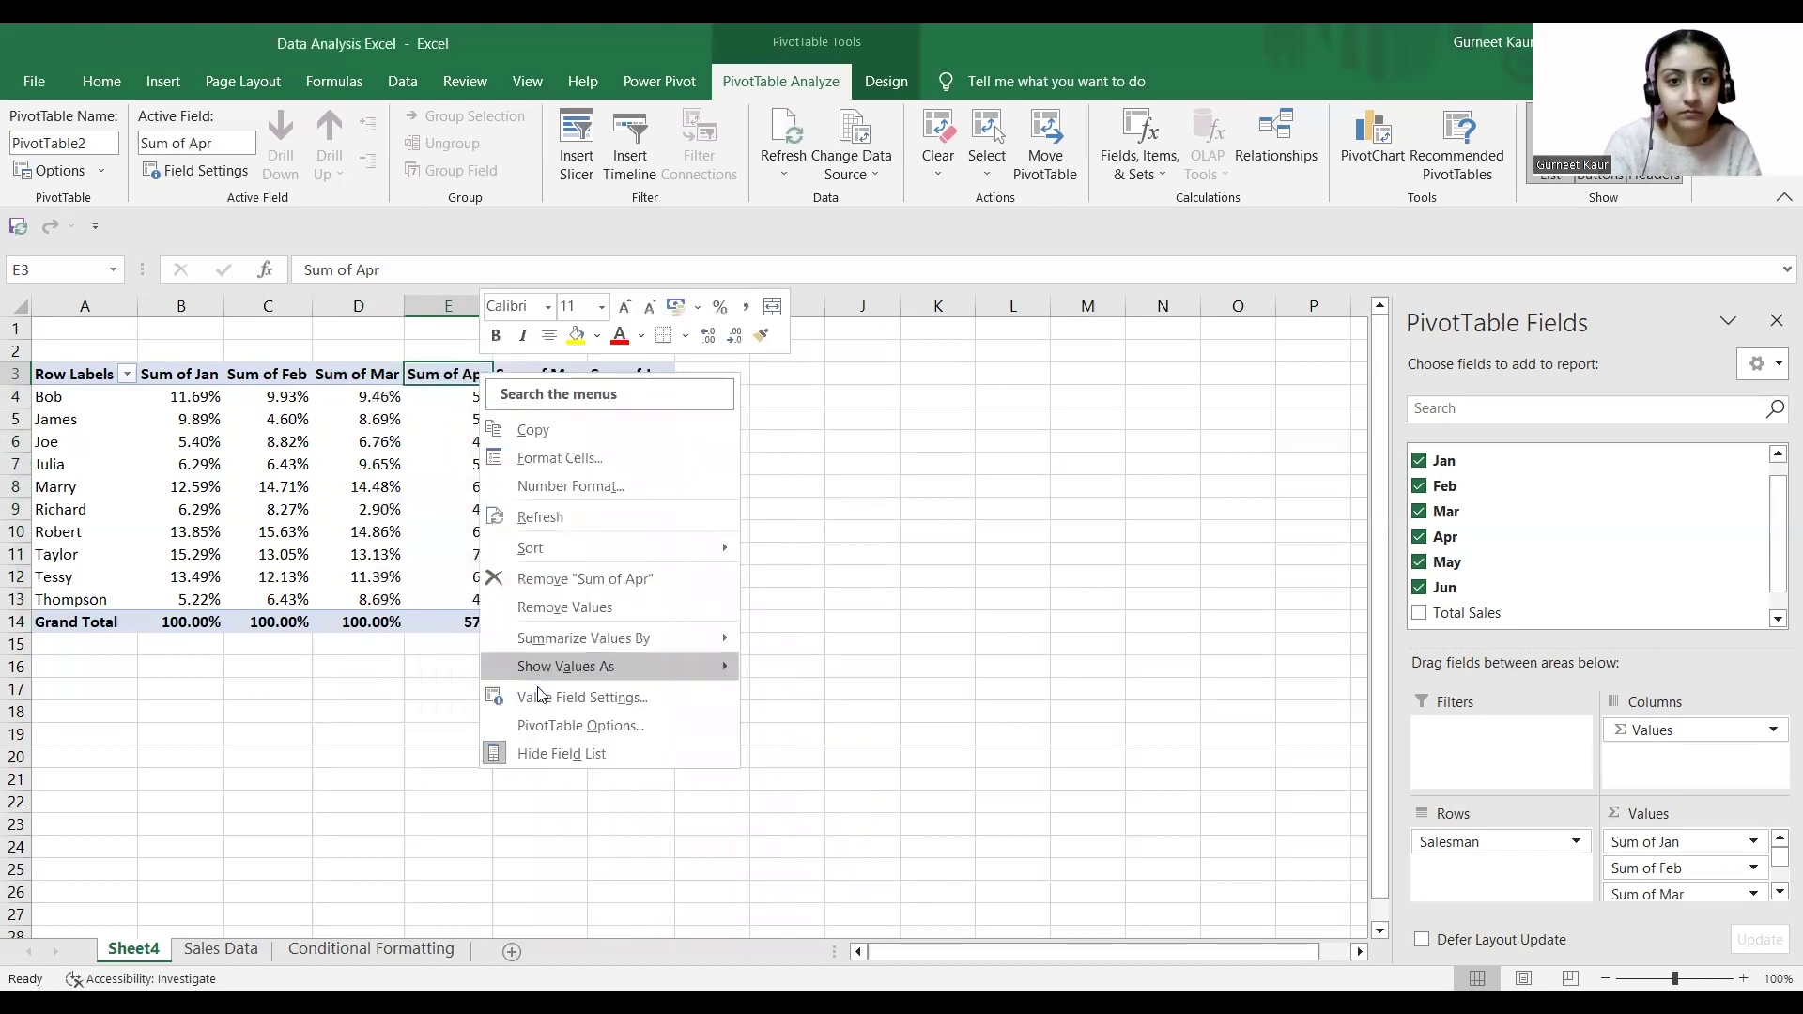
pyautogui.click(540, 695)
pyautogui.click(509, 595)
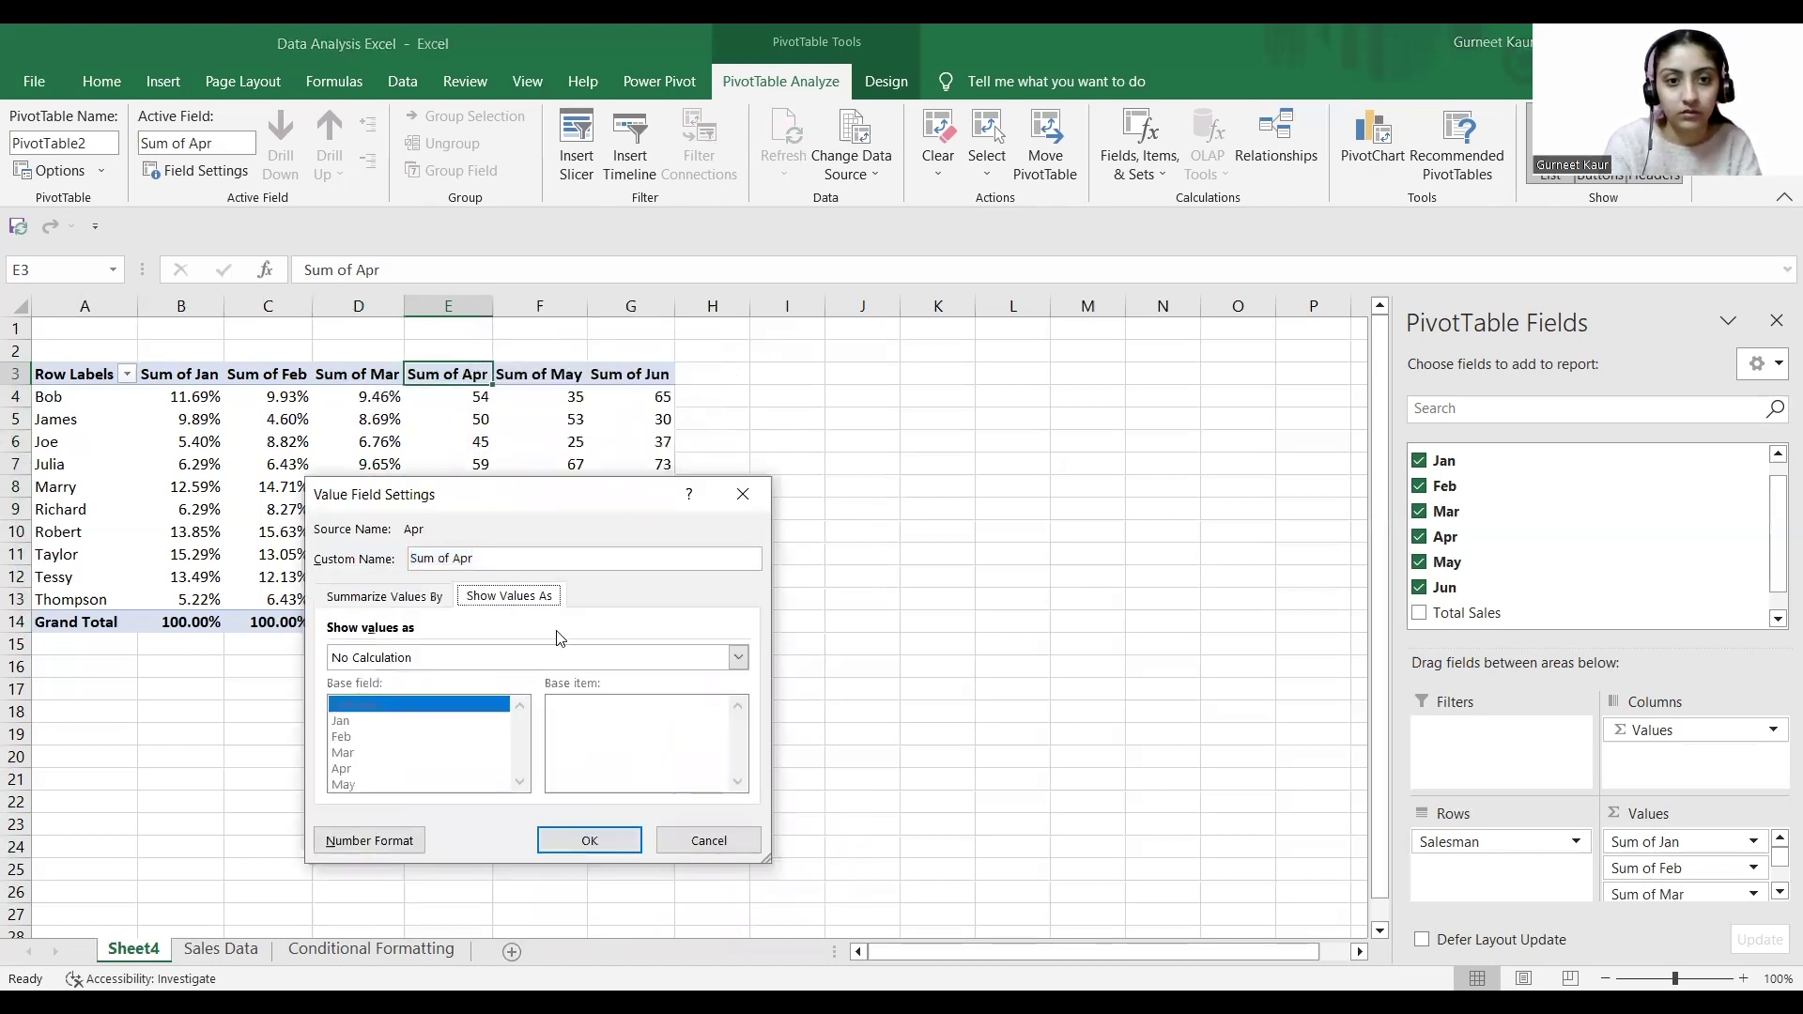
pyautogui.click(738, 658)
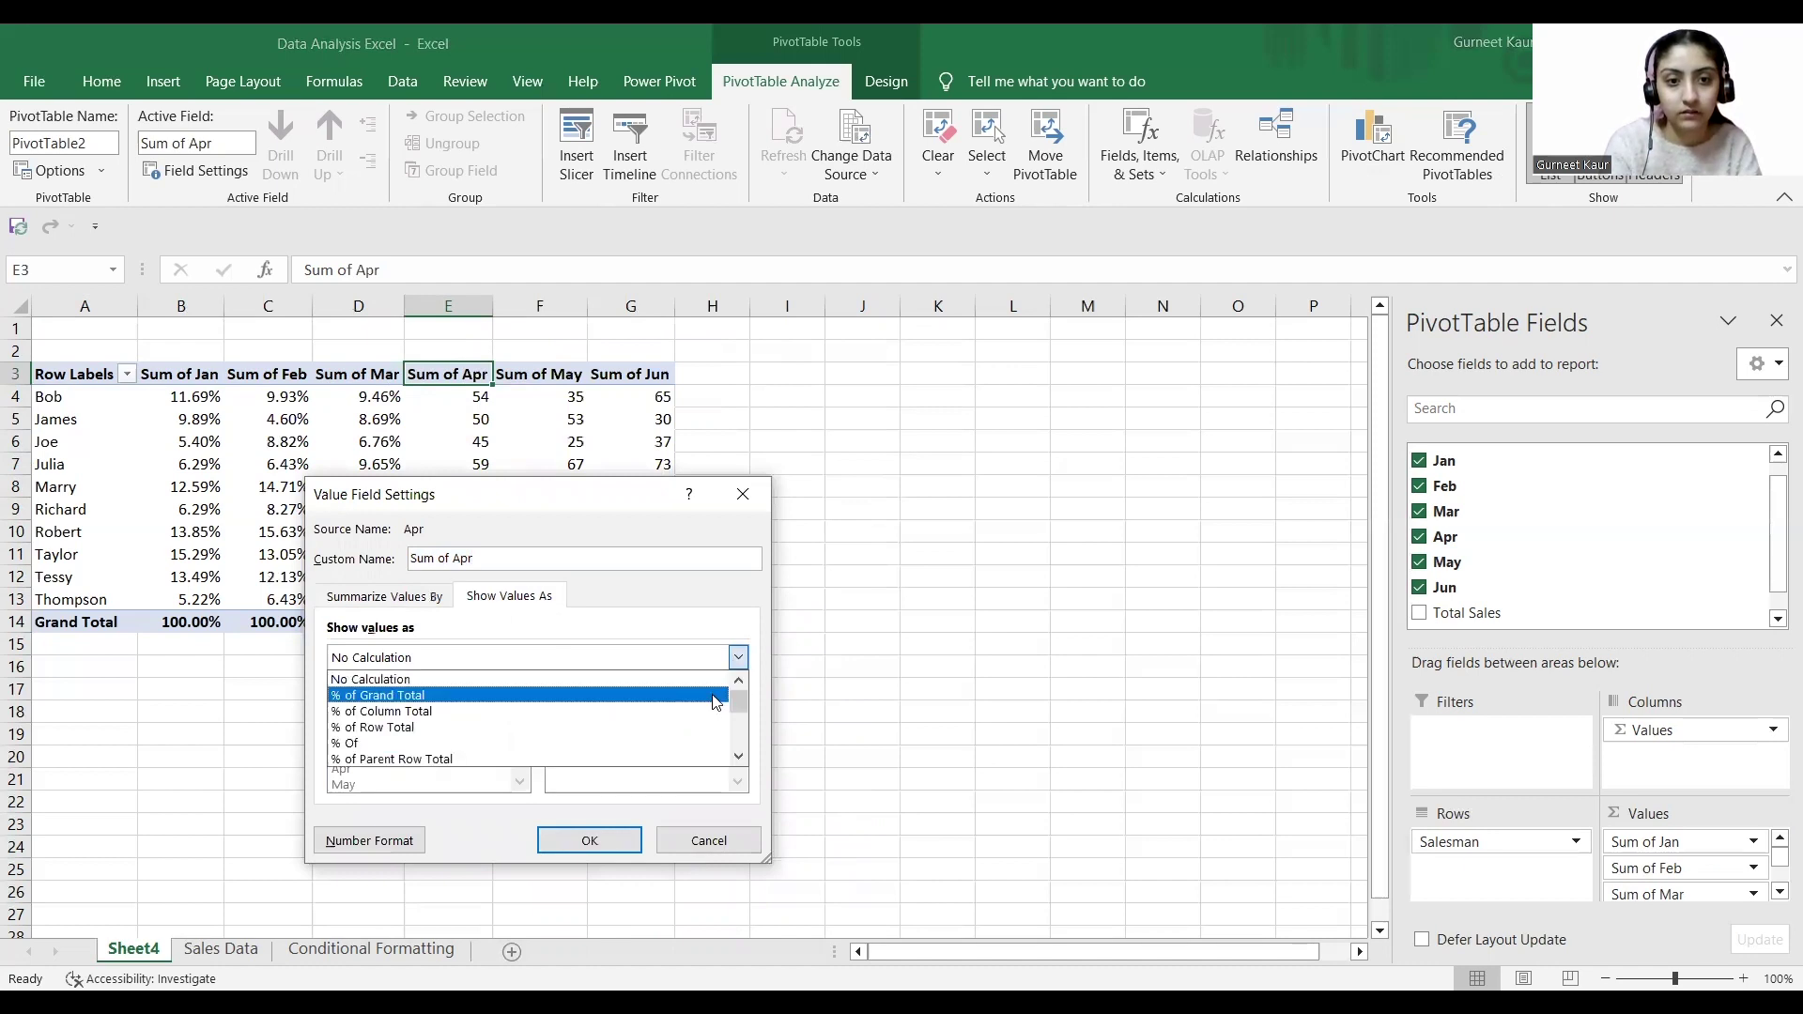
pyautogui.click(615, 836)
pyautogui.click(615, 836)
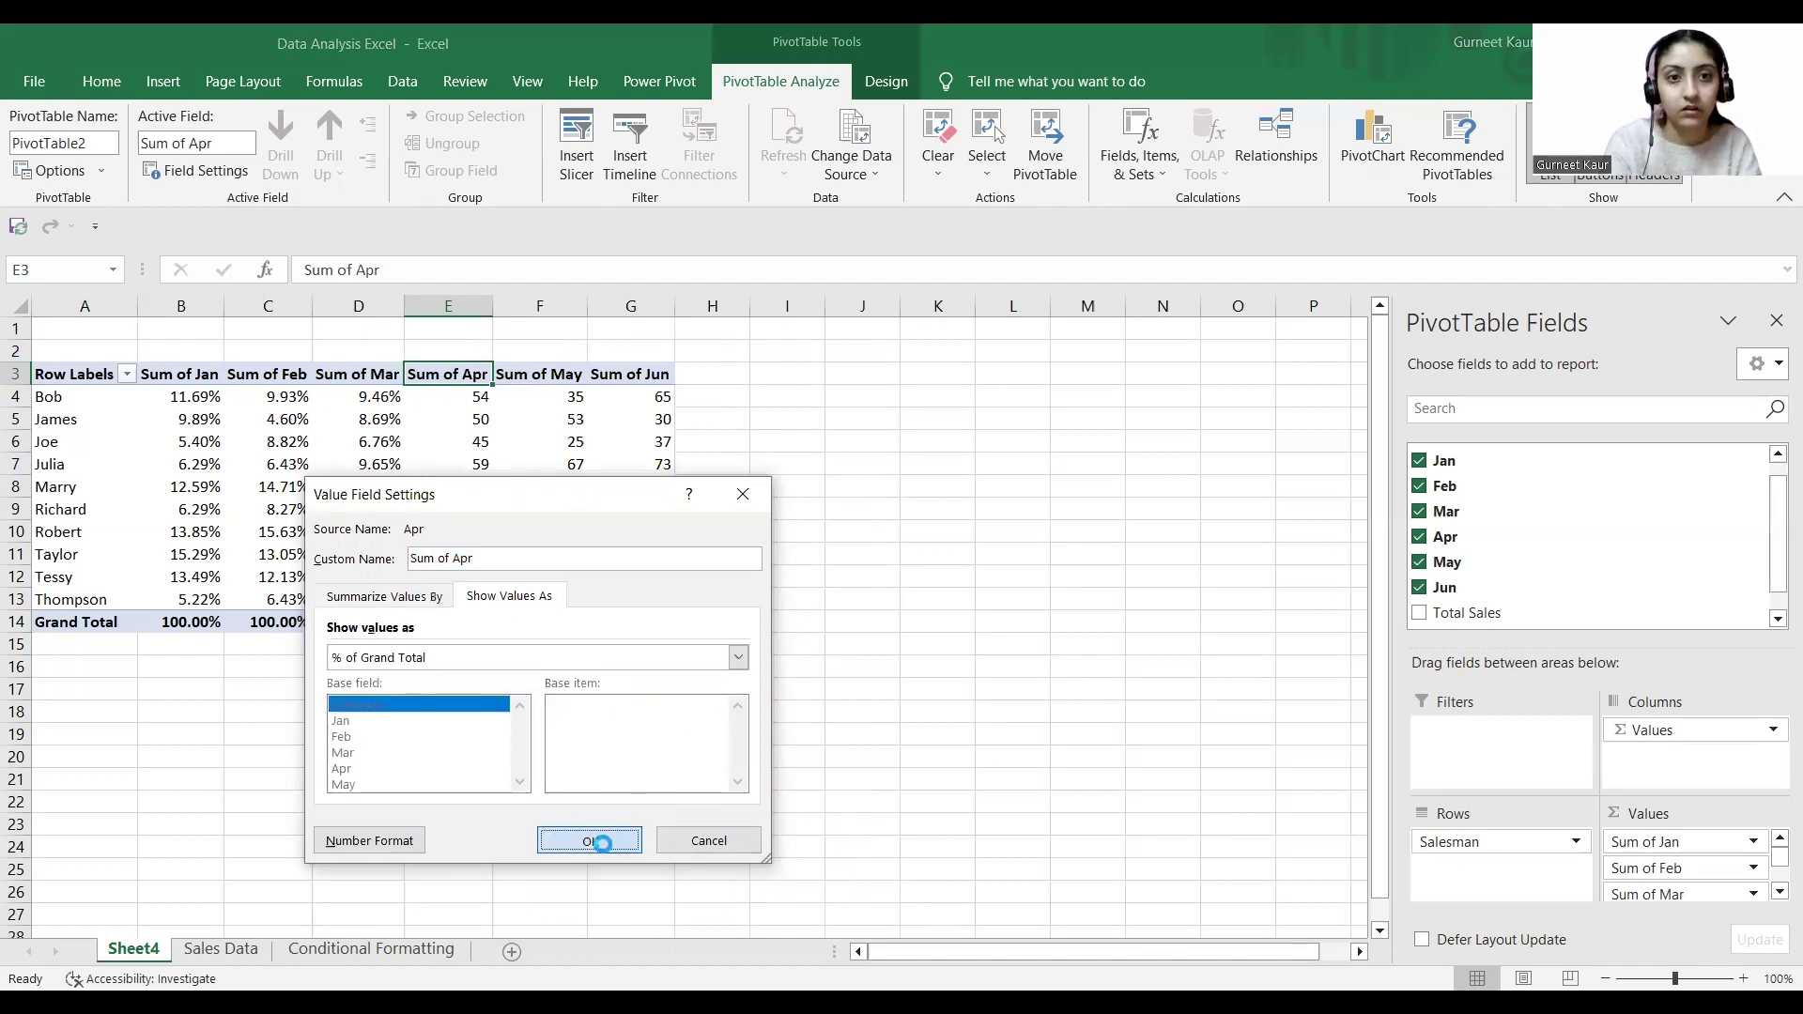
# - Set the Sum of May field to show its values as % of Grand Total
pyautogui.click(537, 380)
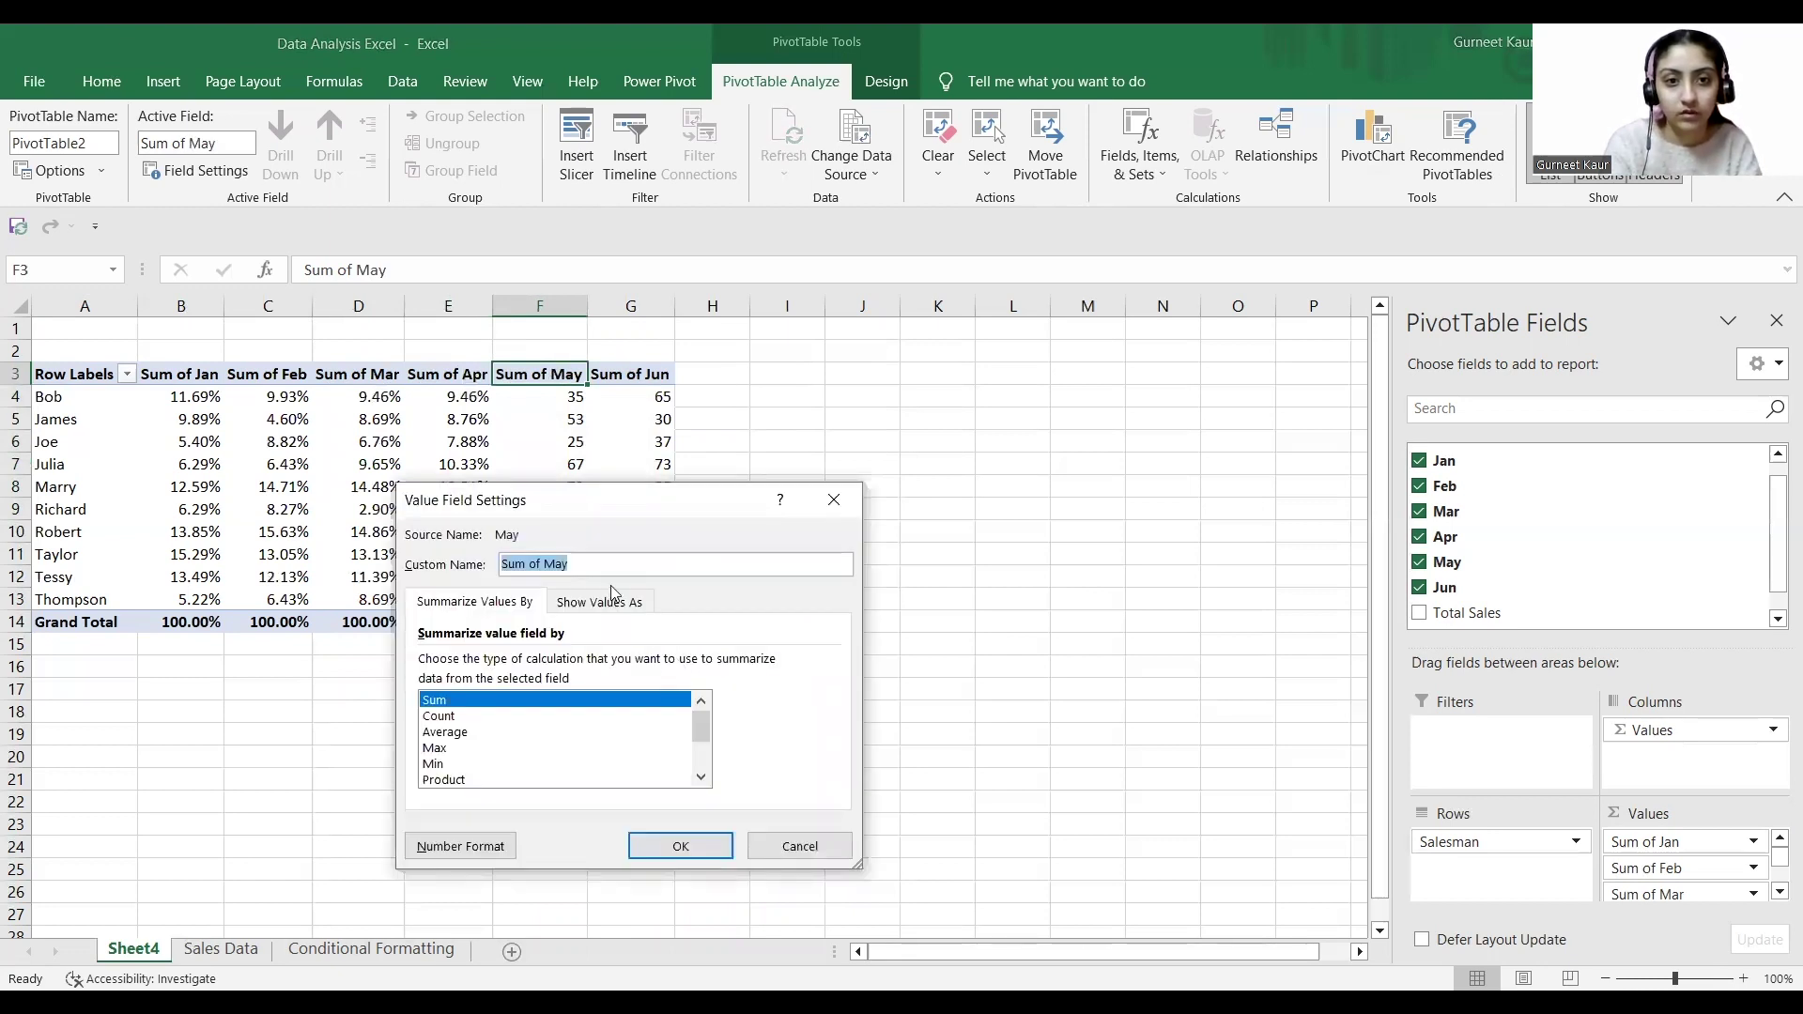
pyautogui.click(617, 605)
pyautogui.click(829, 663)
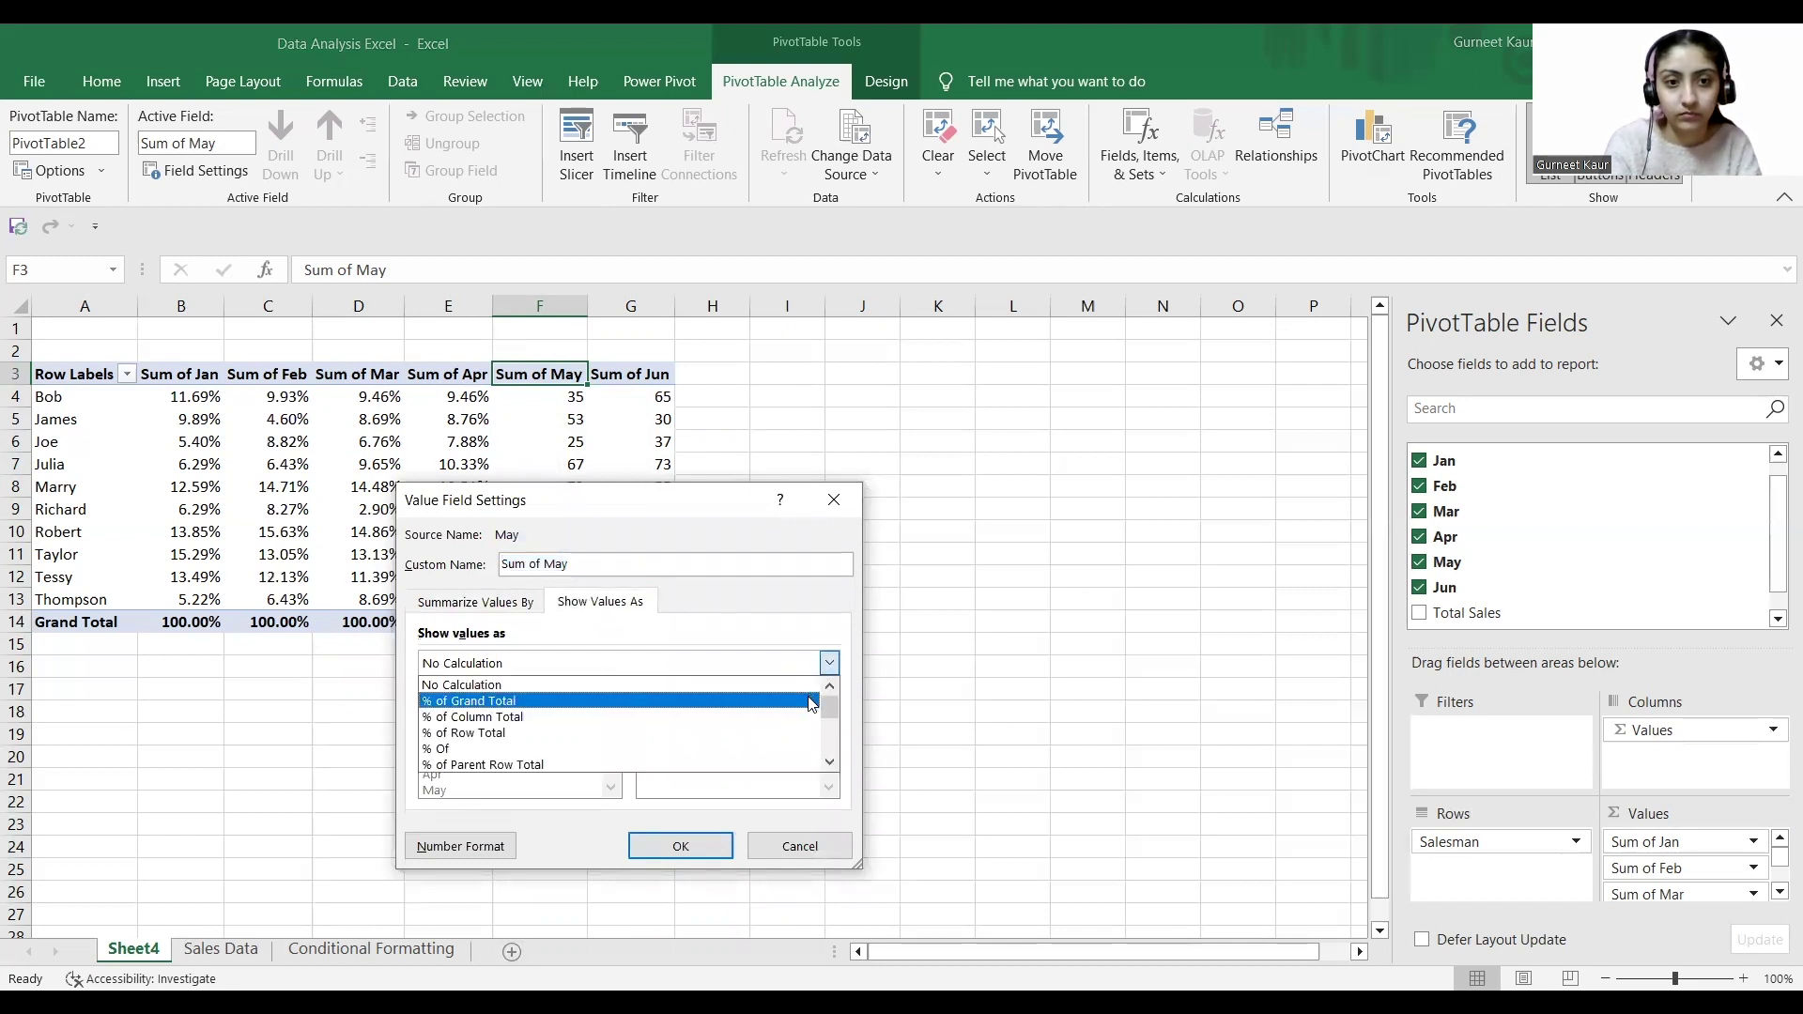
pyautogui.click(811, 704)
pyautogui.click(660, 847)
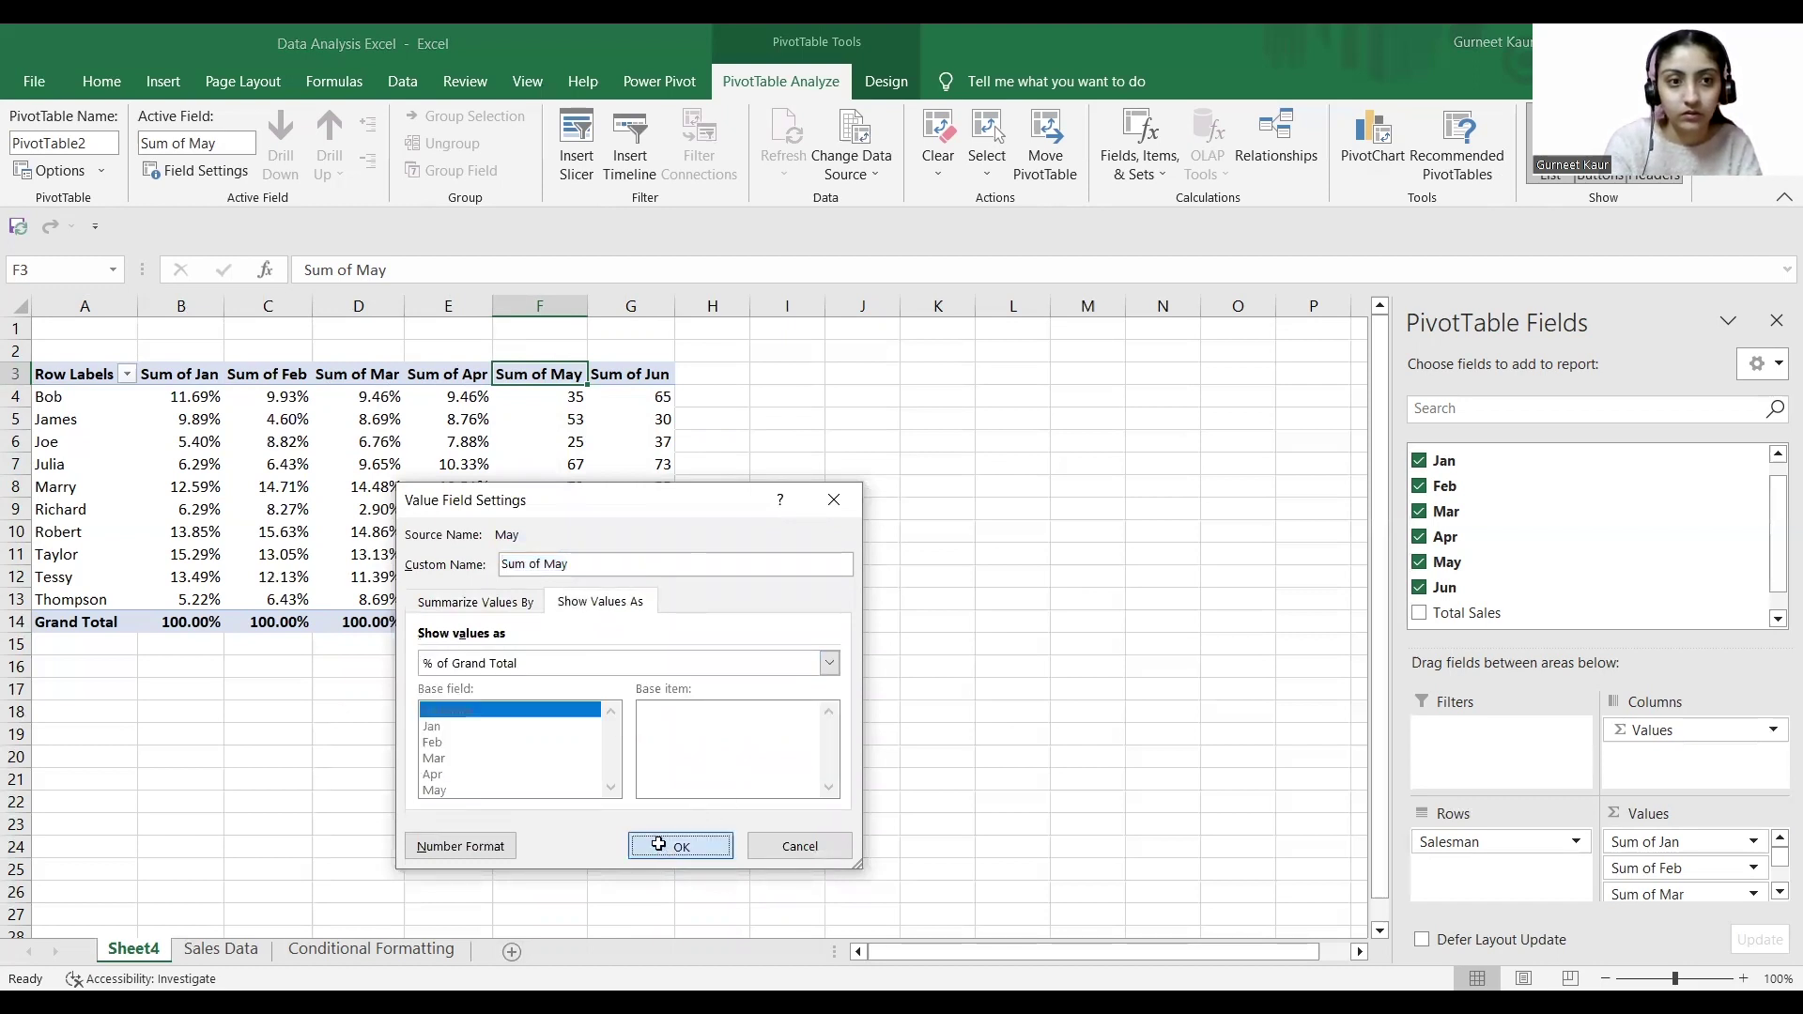
# - Set the Sum of Jun field to show its values as % of Grand Total
pyautogui.click(659, 379)
pyautogui.rightClick(660, 379)
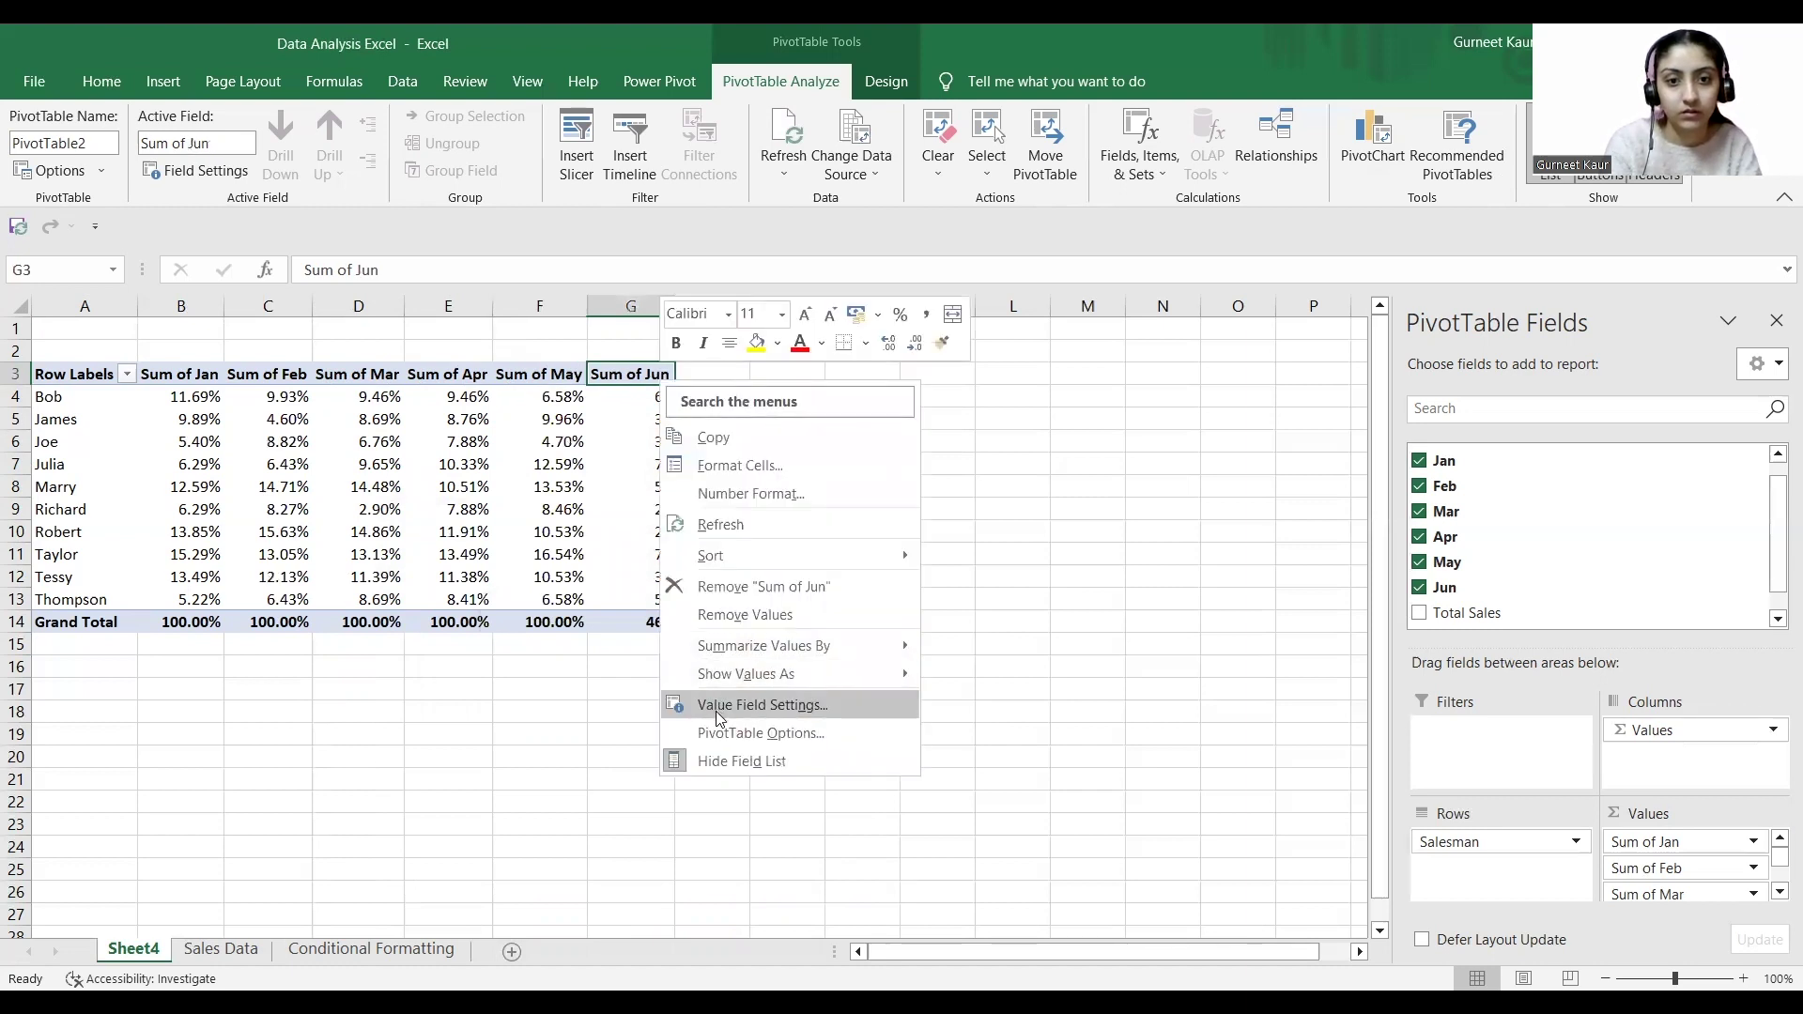
pyautogui.click(716, 712)
pyautogui.click(687, 619)
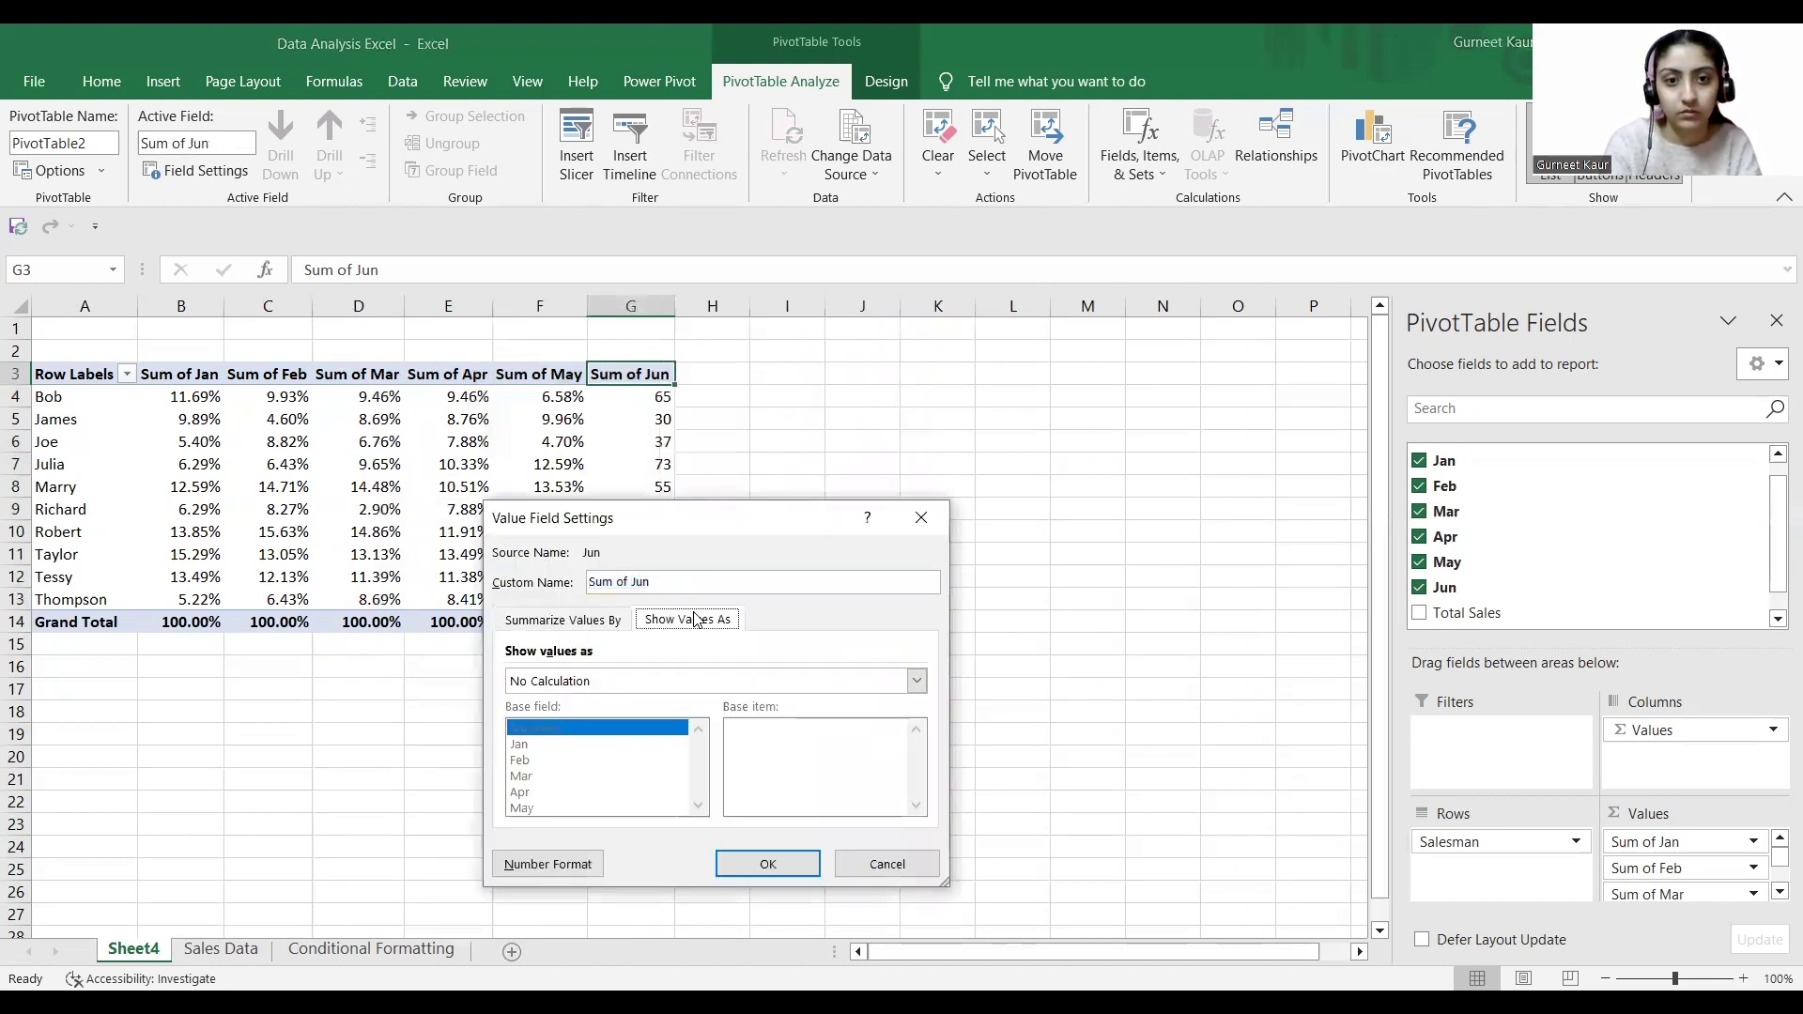
pyautogui.click(915, 682)
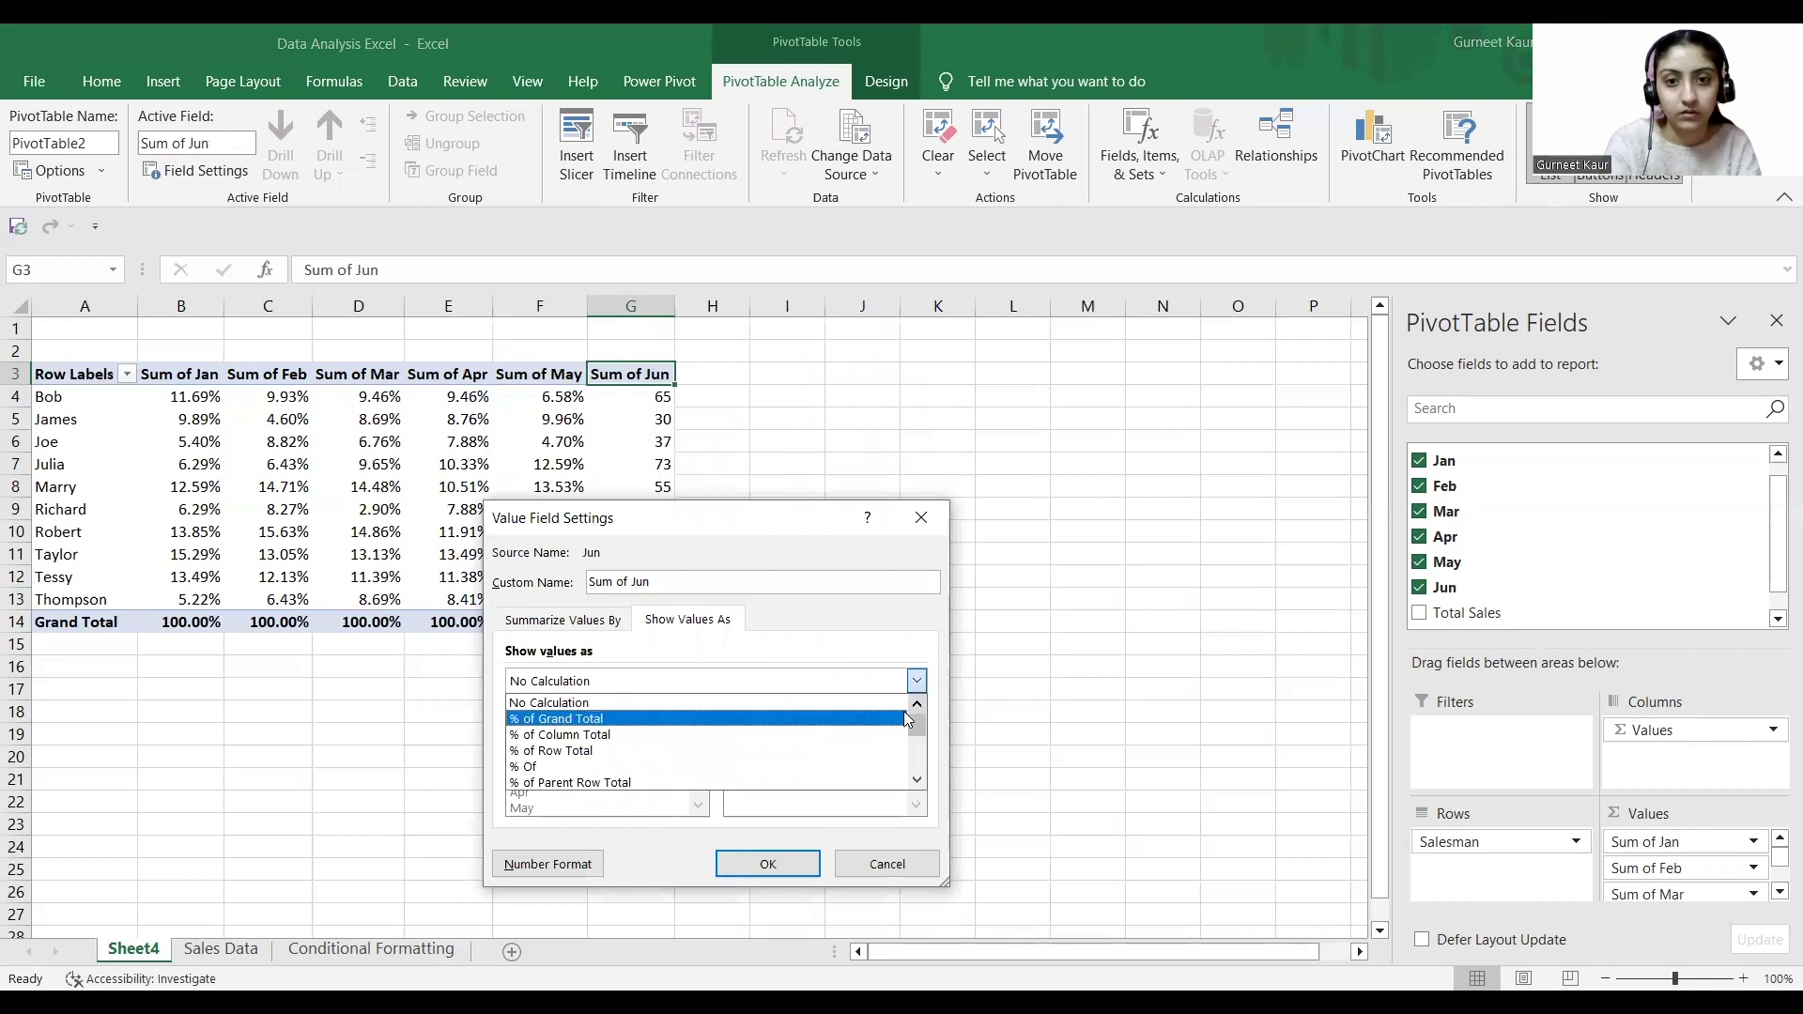
pyautogui.click(904, 721)
pyautogui.click(757, 859)
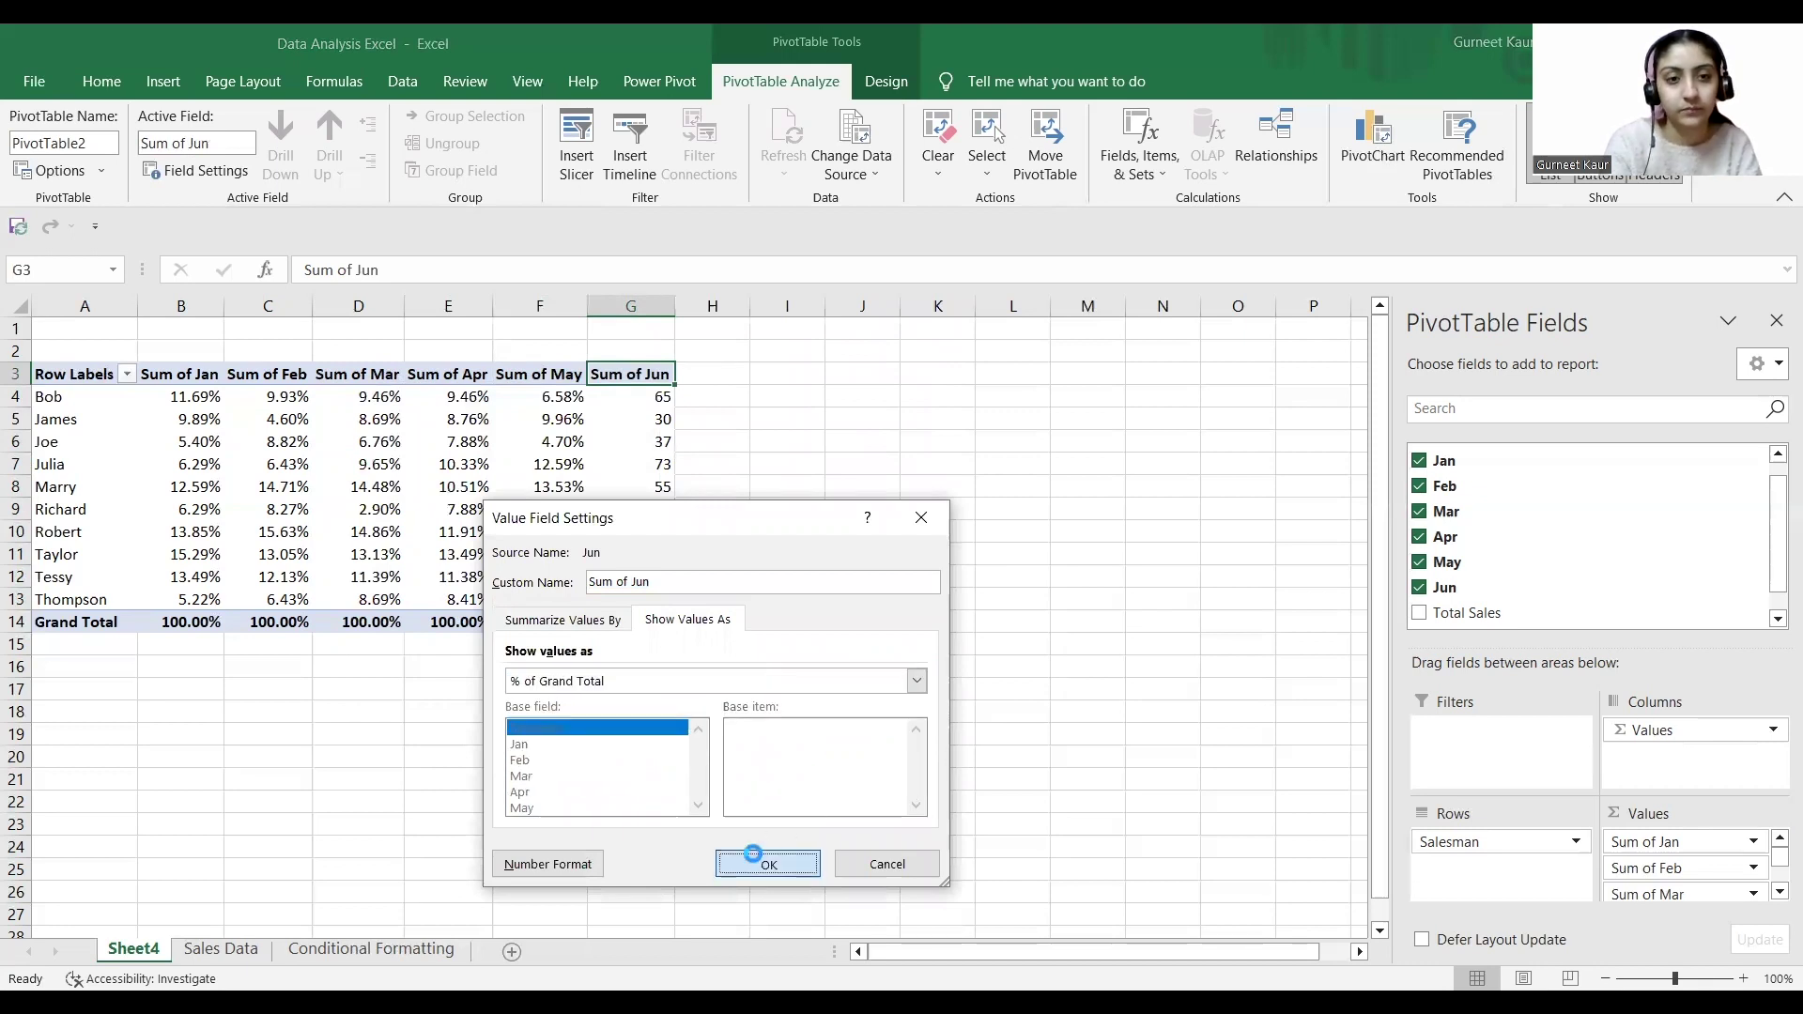
# - Insert a Clustered Column PivotChart based on the PivotTable of monthly sales percentages
pyautogui.click(603, 712)
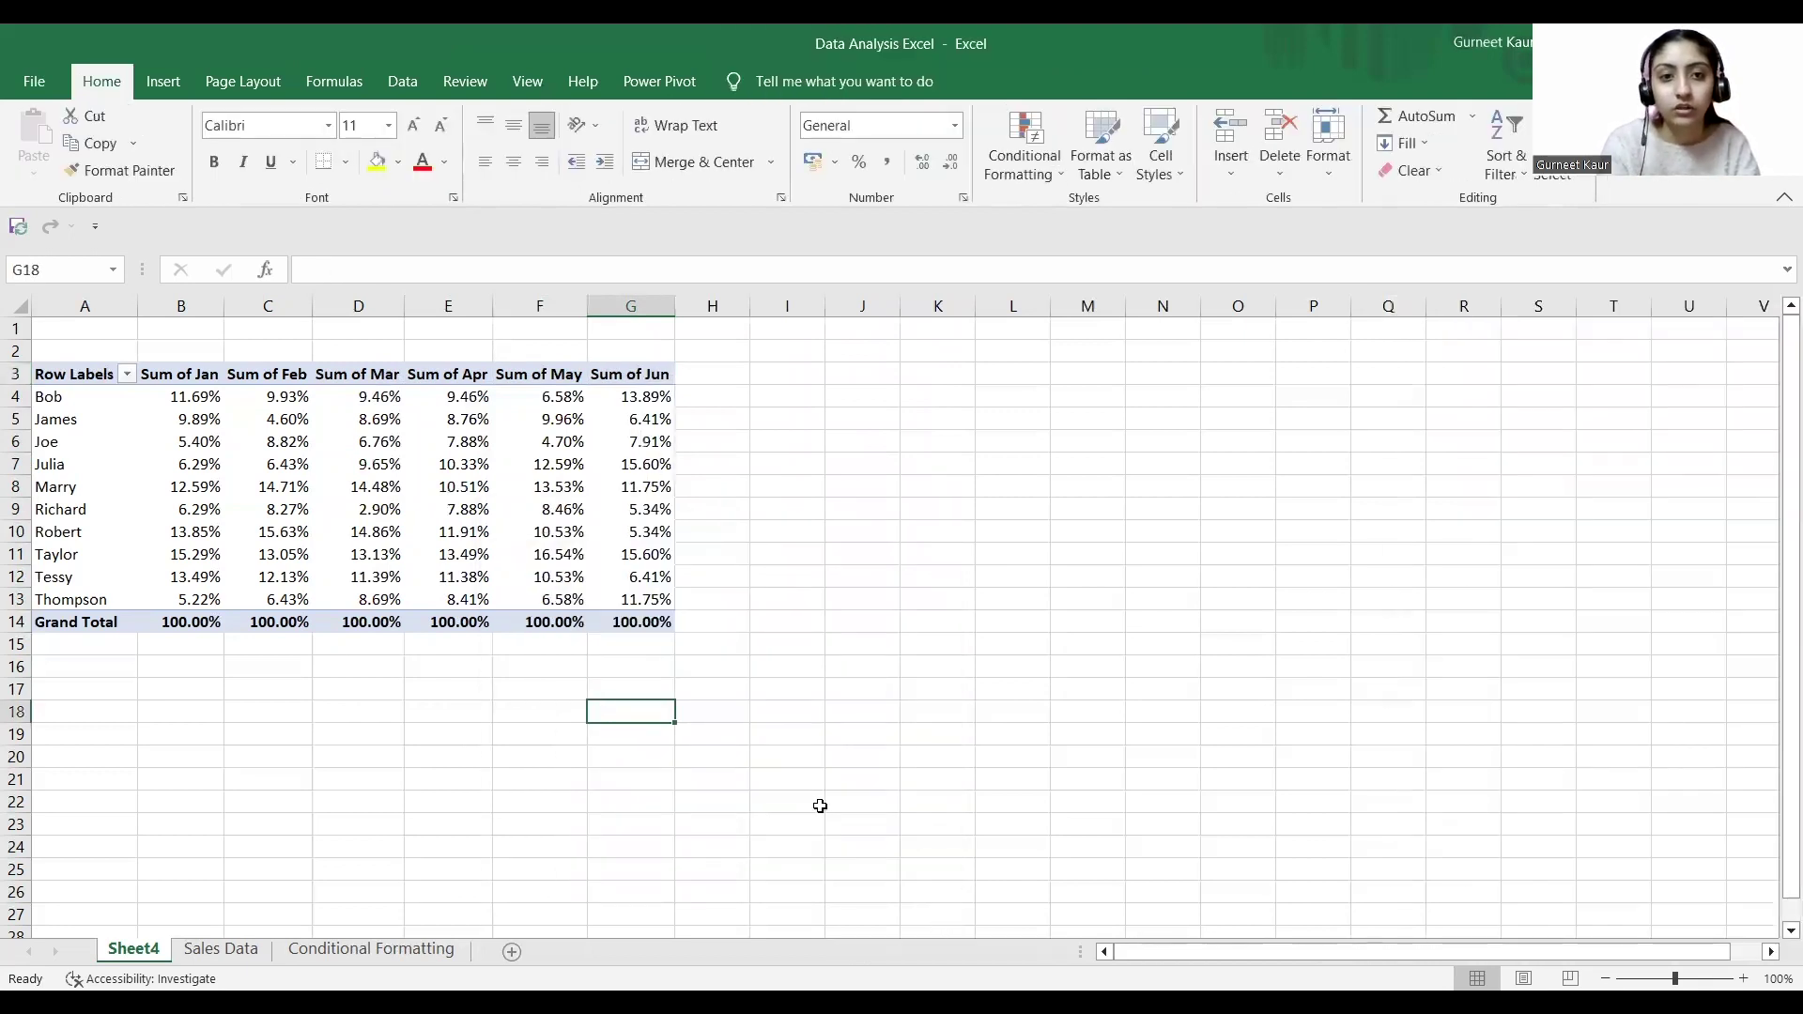
pyautogui.click(541, 553)
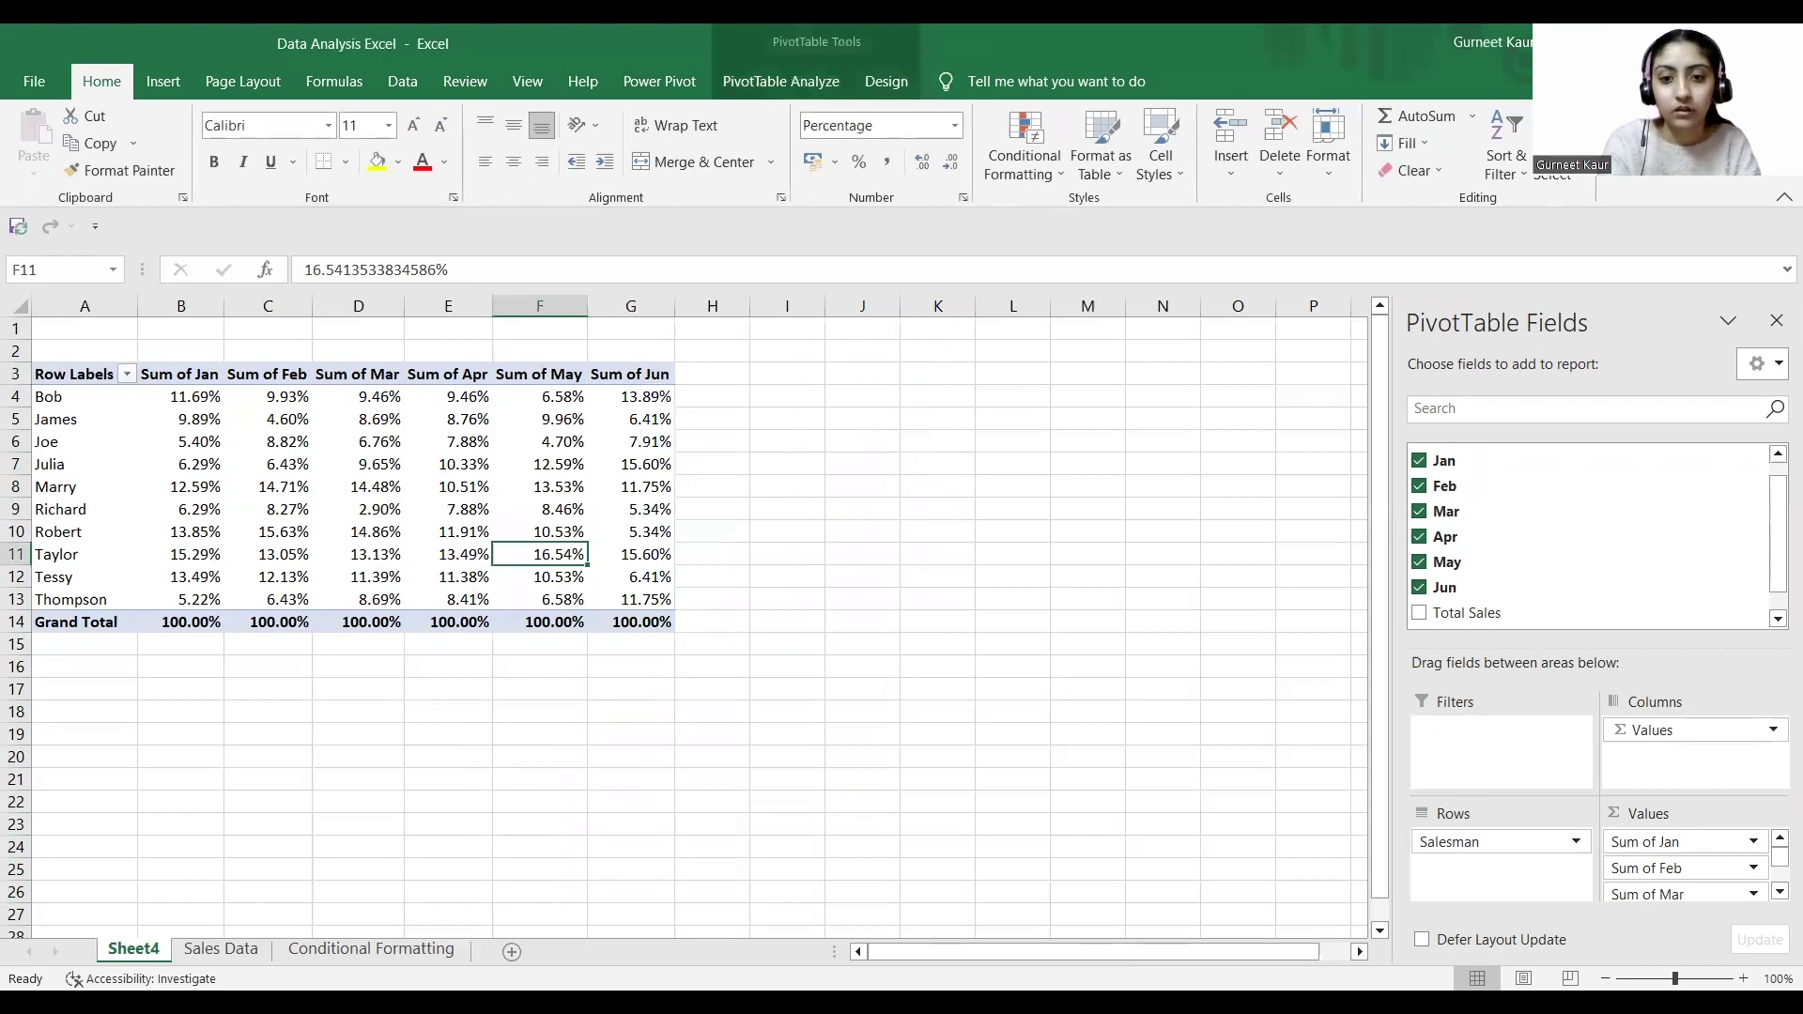
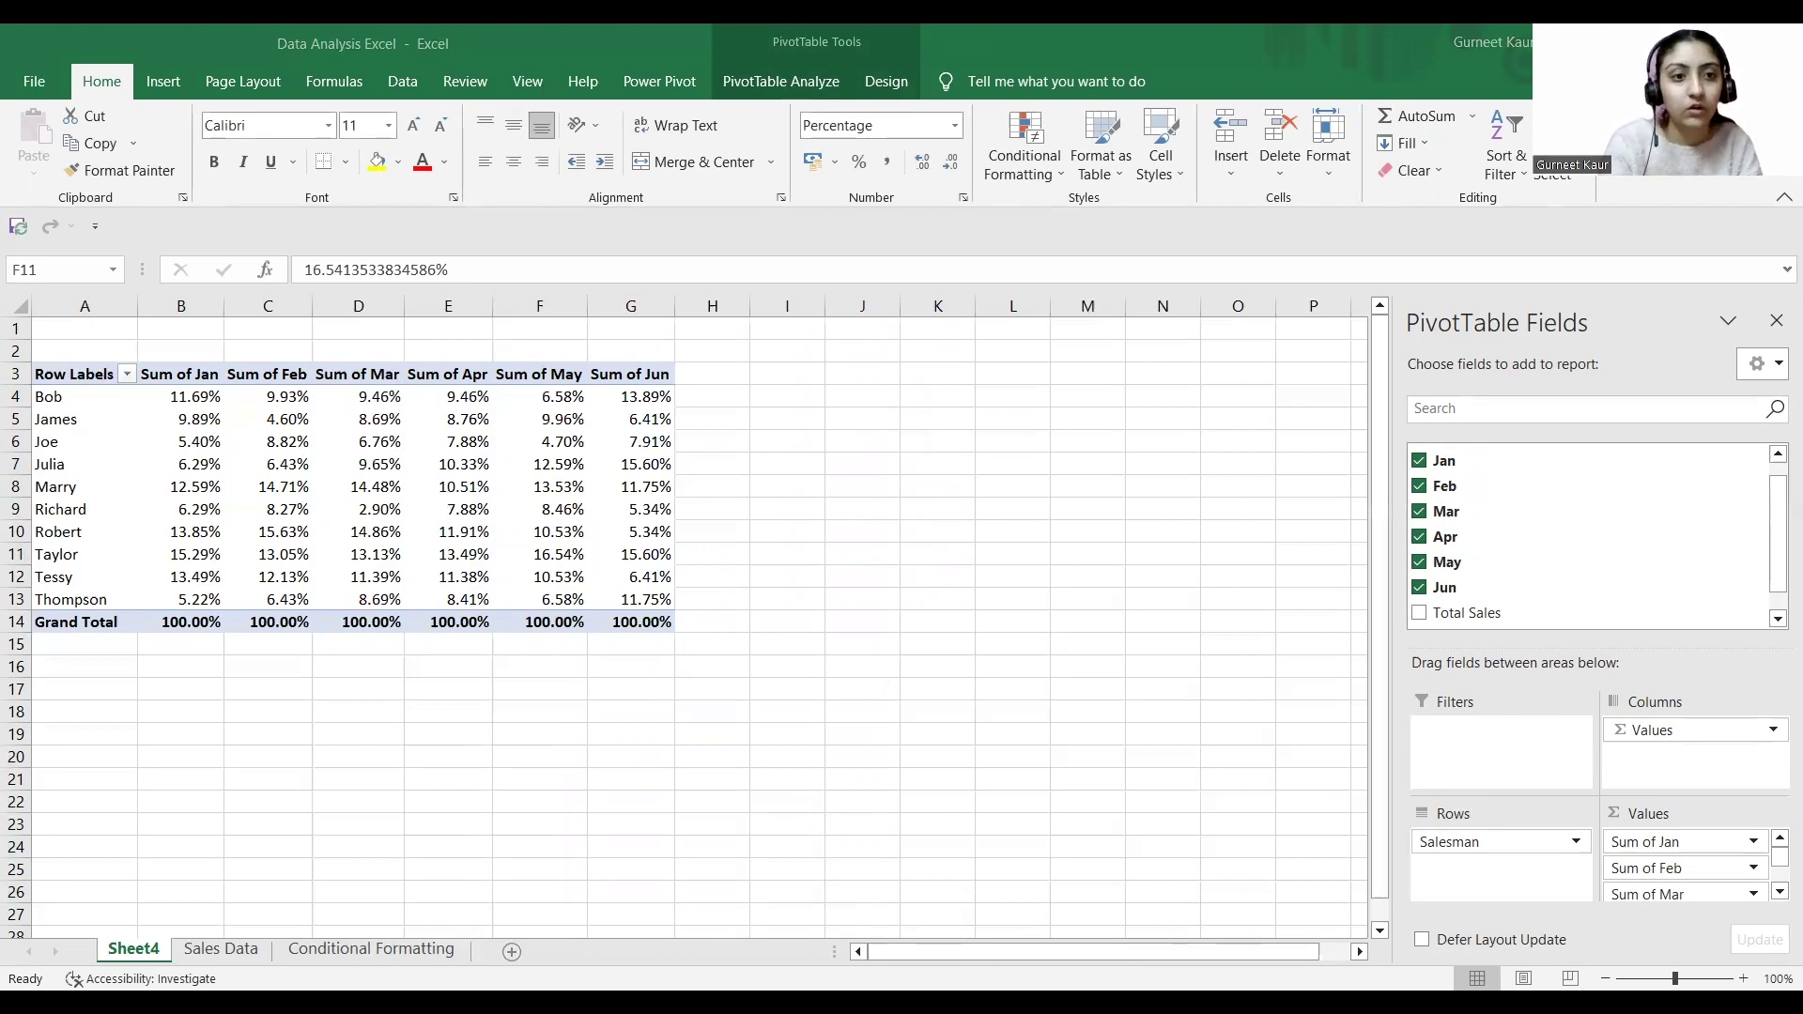
pyautogui.click(206, 437)
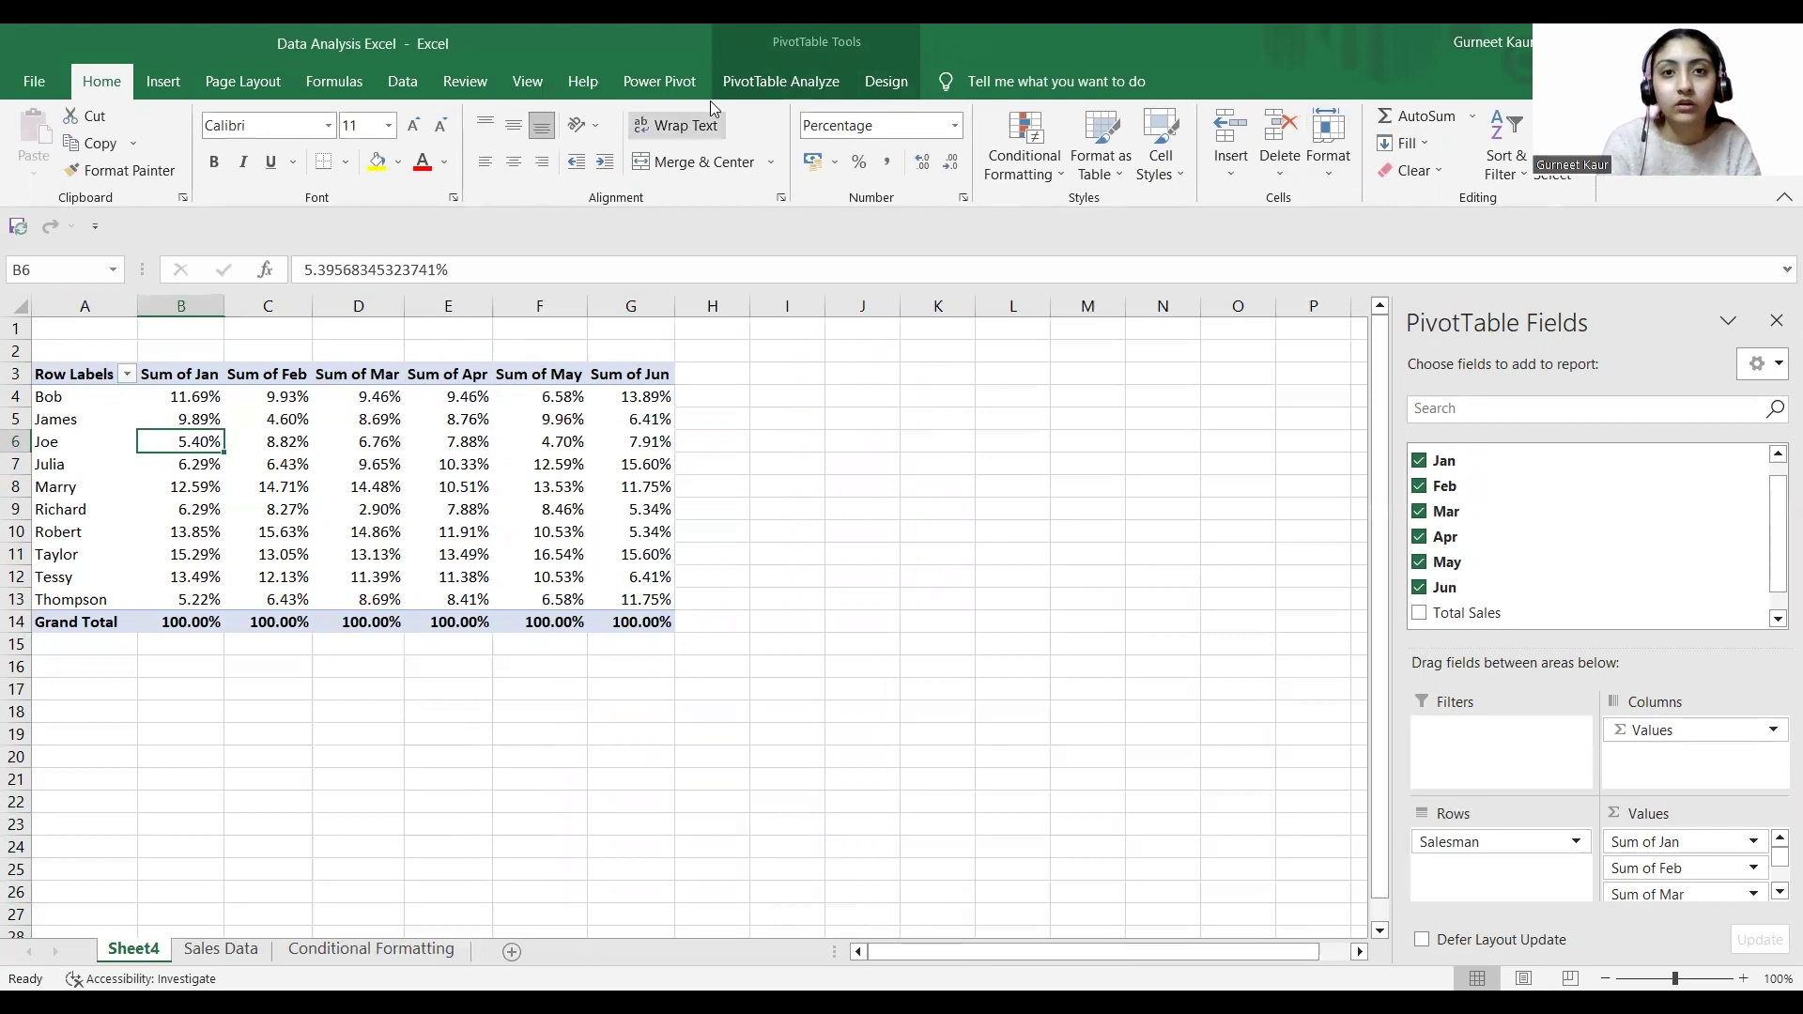
pyautogui.click(780, 81)
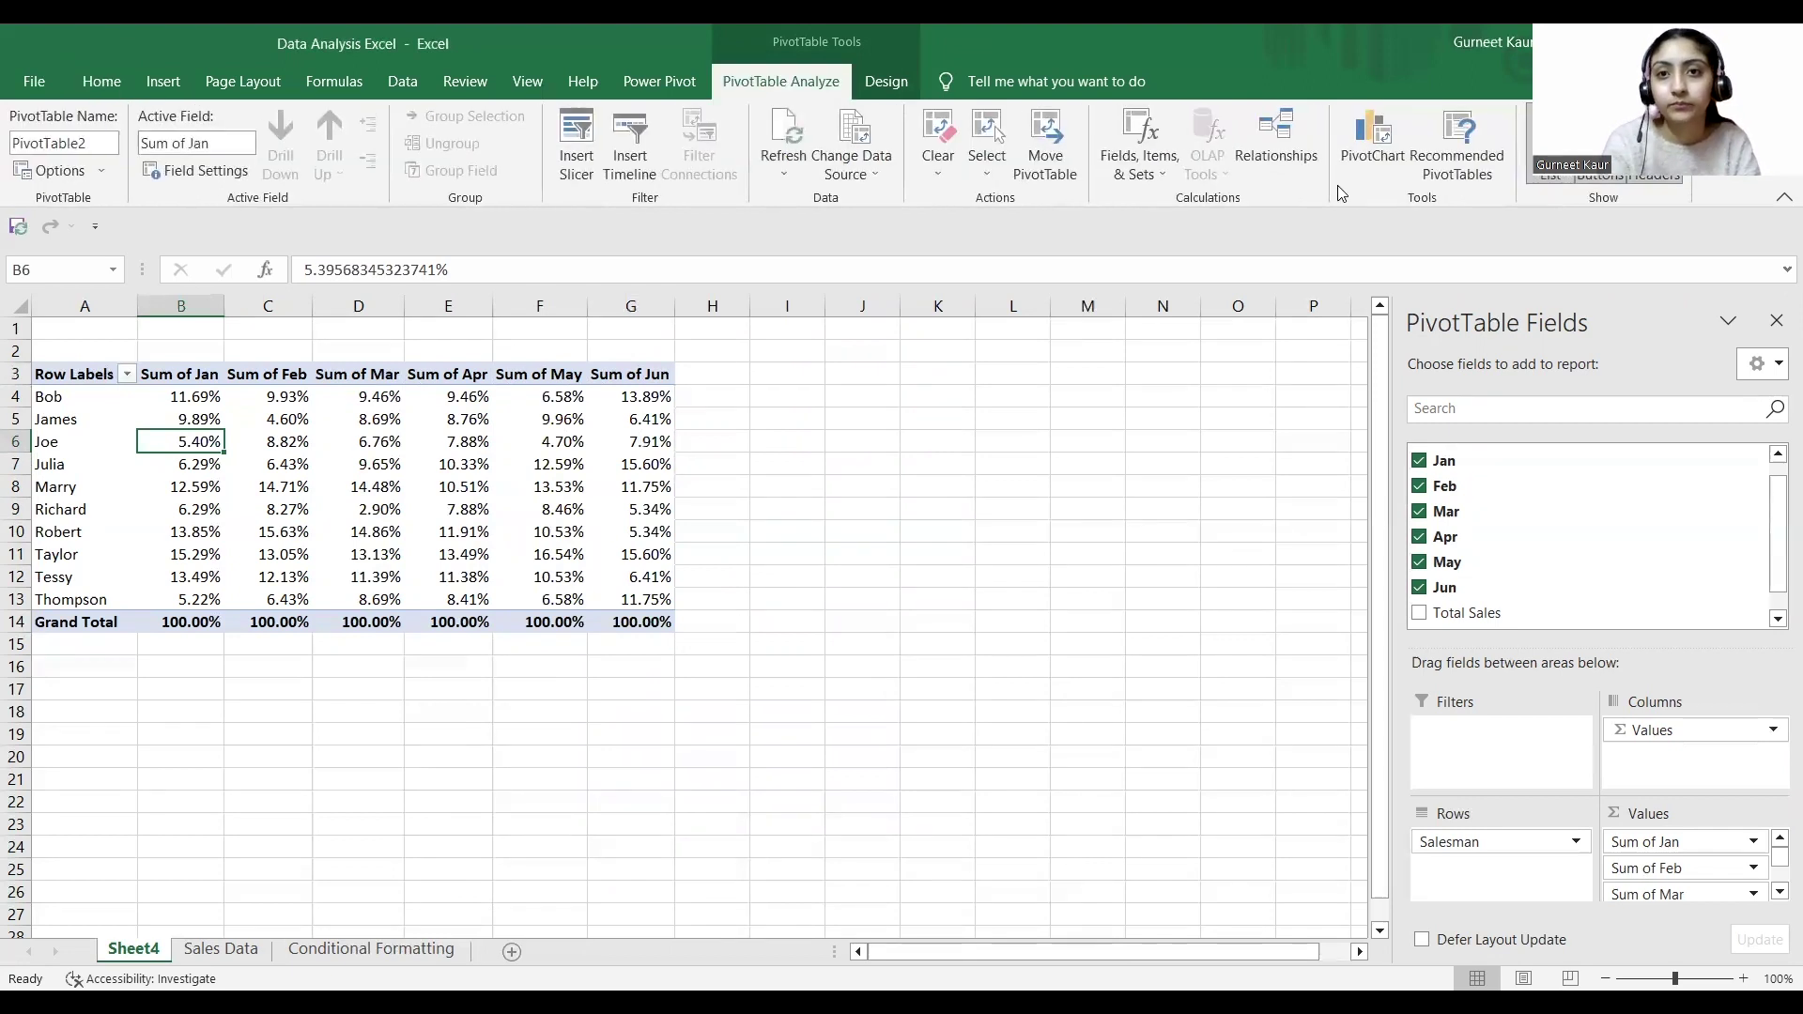
pyautogui.click(1388, 150)
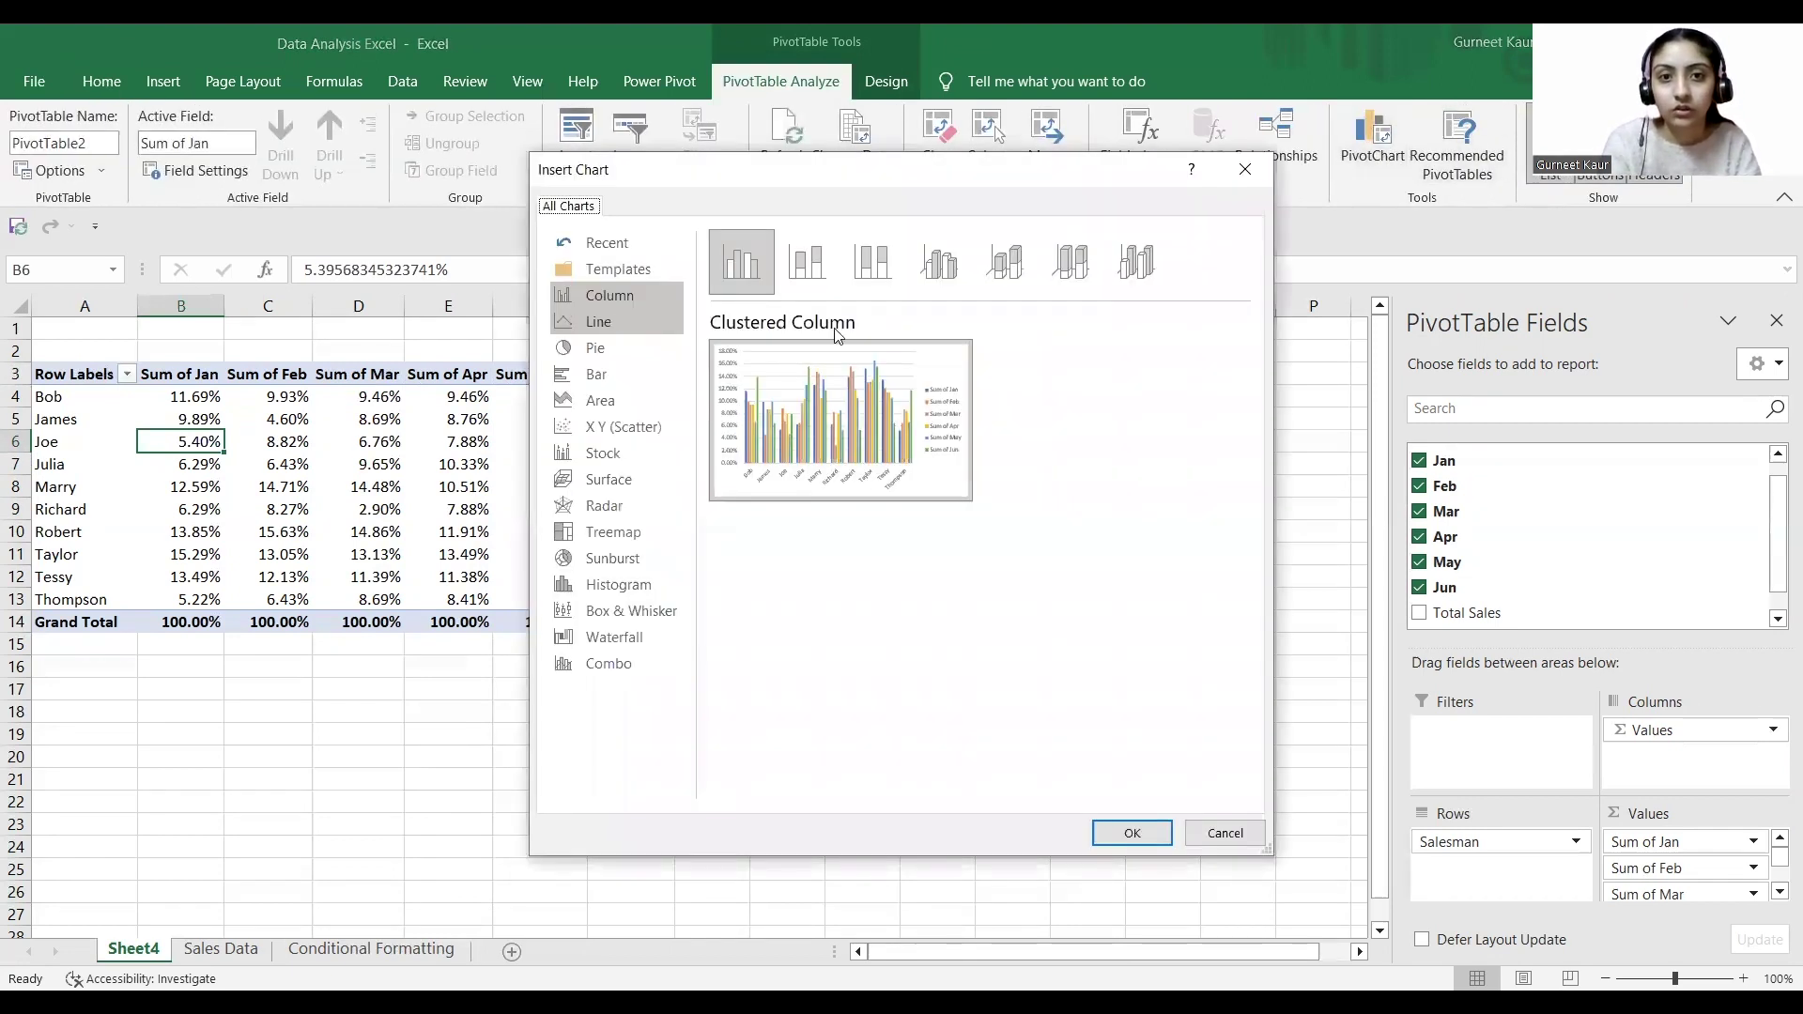
pyautogui.moveTo(883, 560)
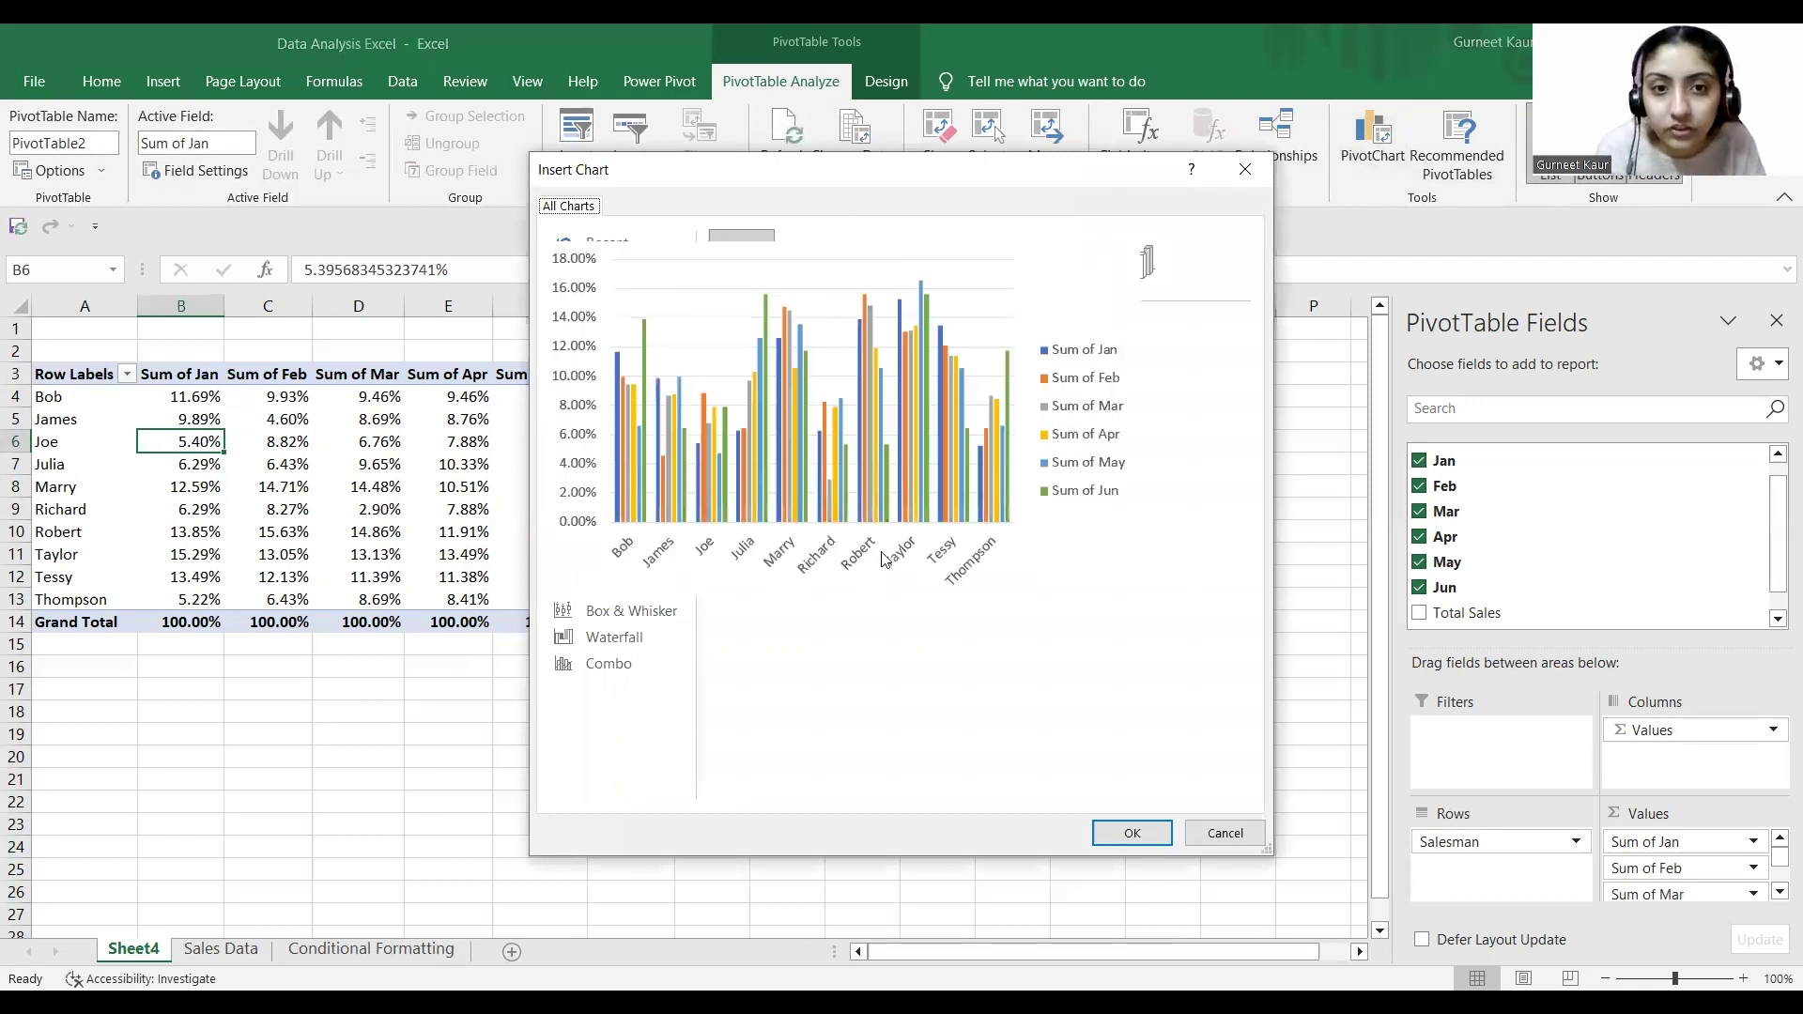
pyautogui.click(1127, 833)
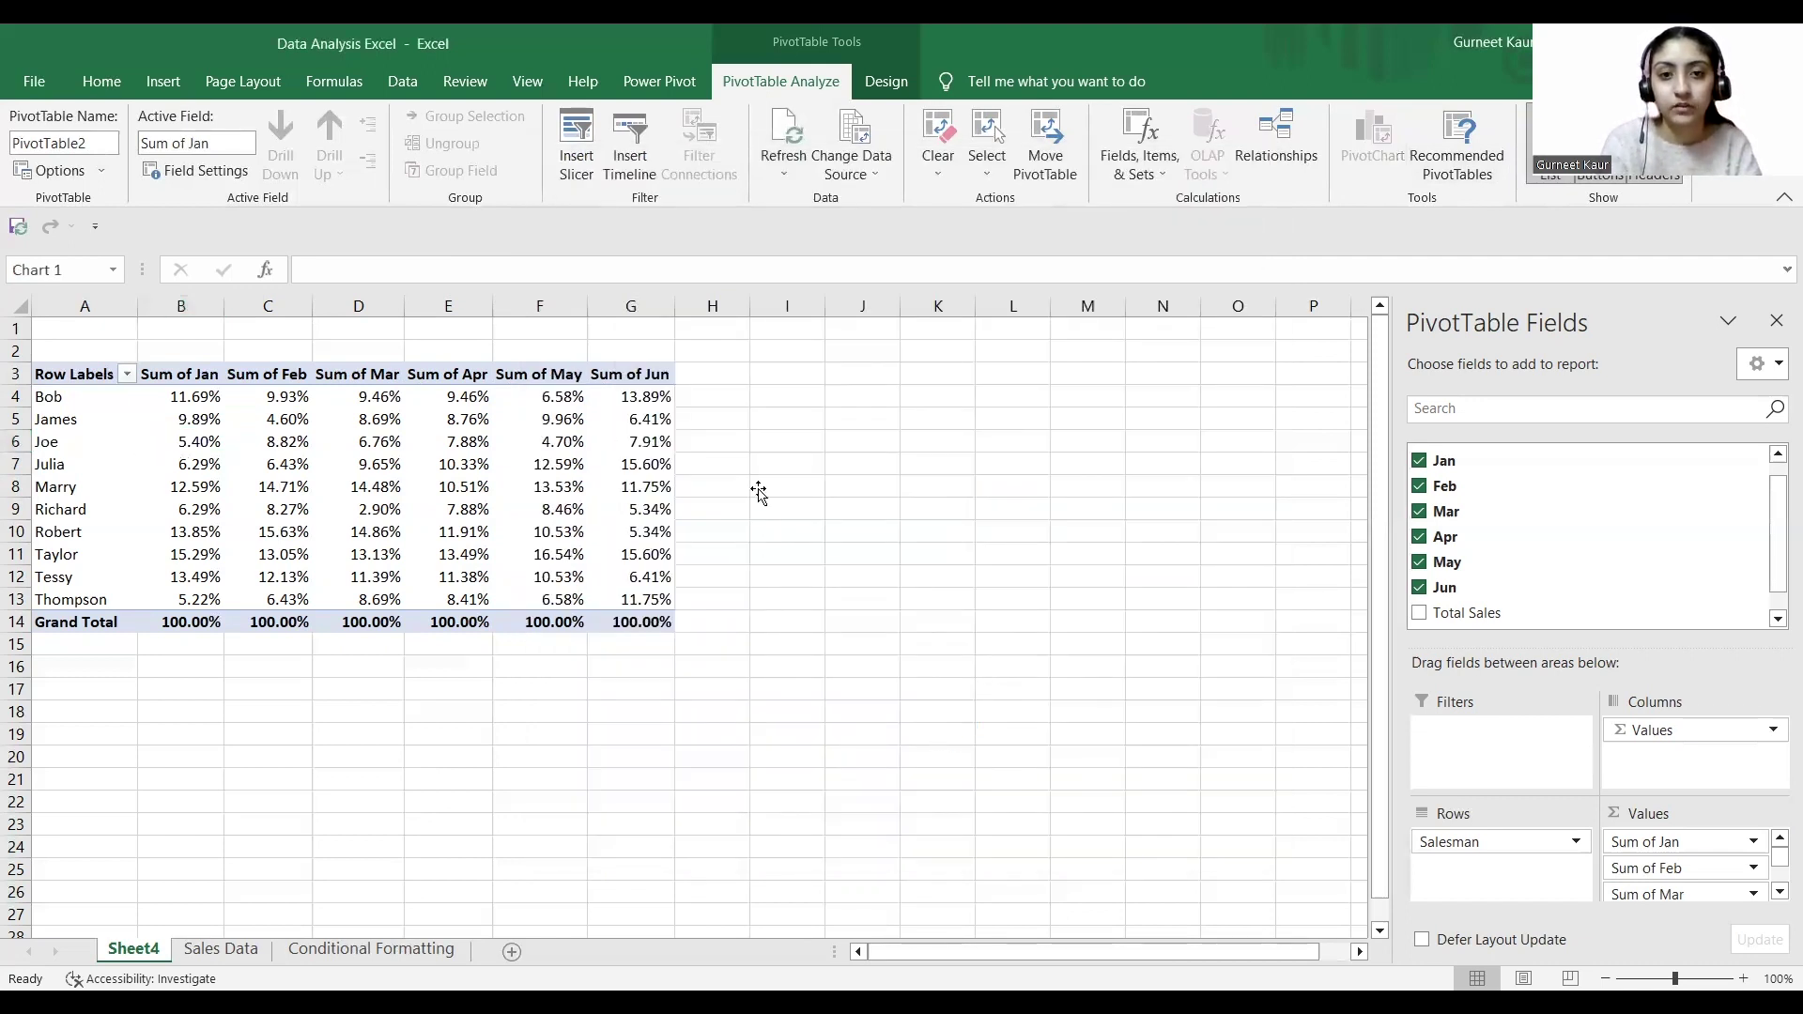
# - Move the PivotChart beside the PivotTable, starting around column I, and hide all field buttons on it
pyautogui.moveTo(902, 487); pyautogui.dragTo(1233, 387)
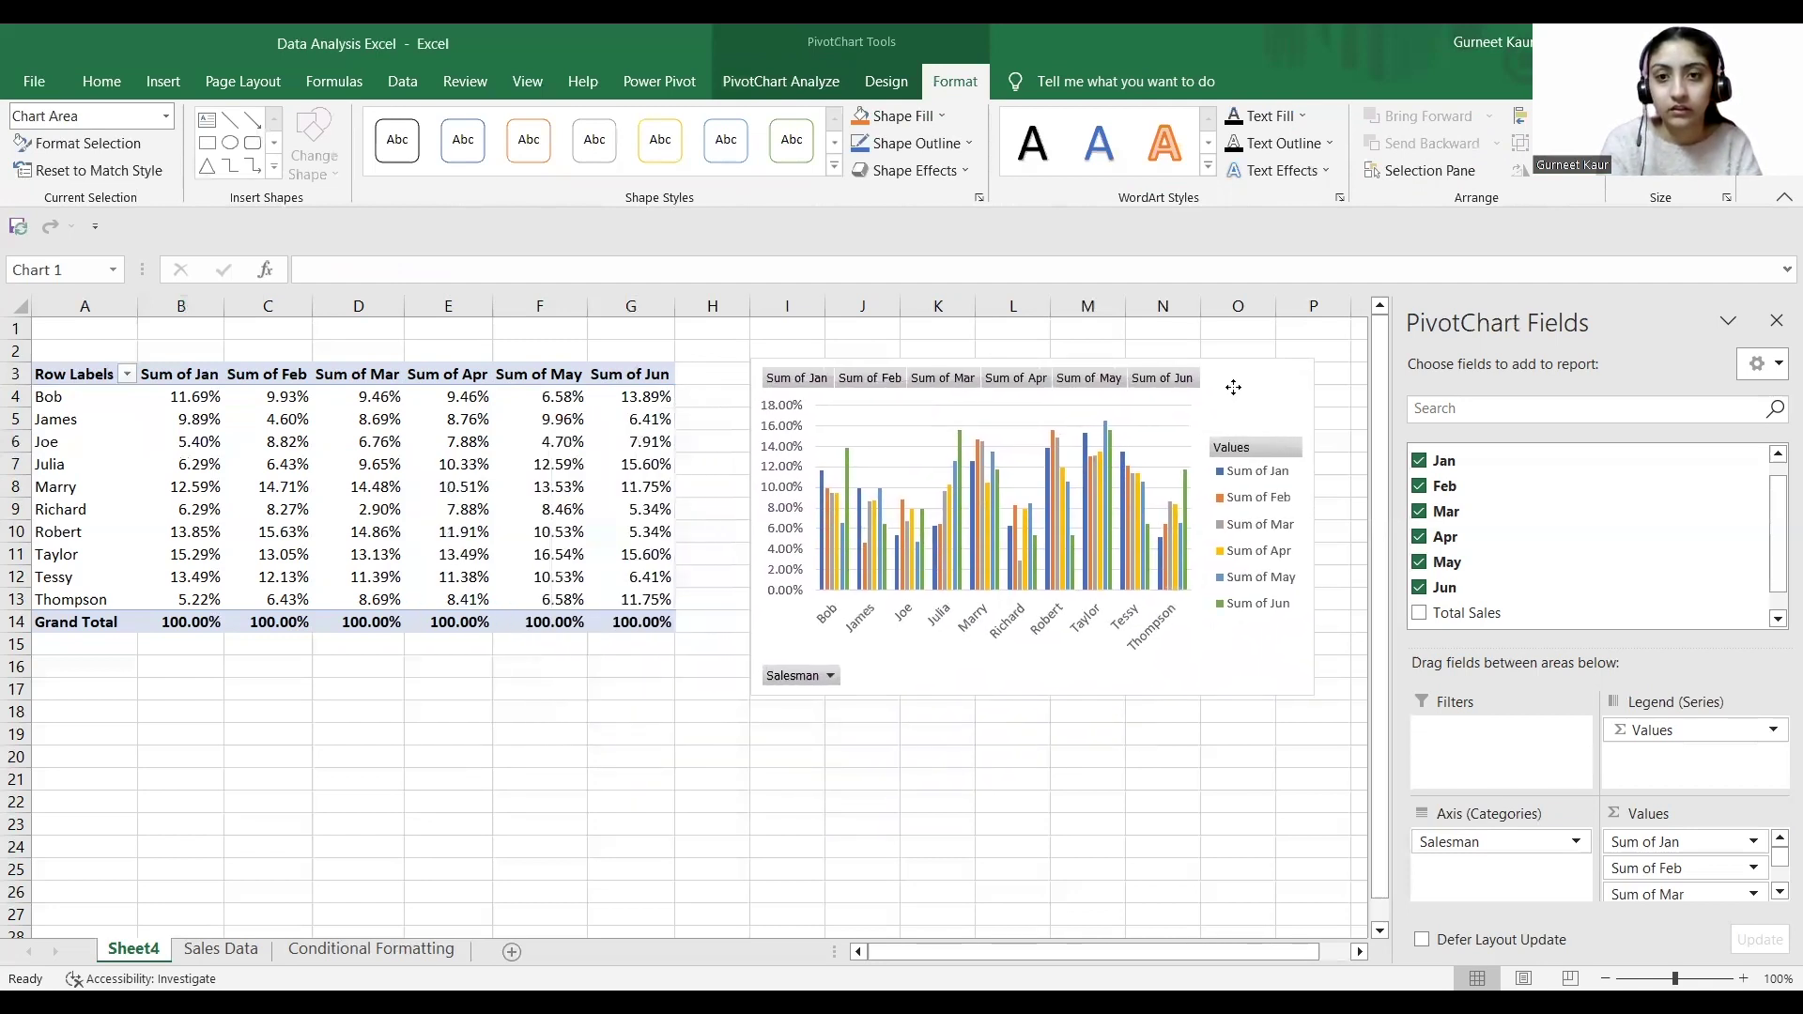
pyautogui.rightClick(1012, 378)
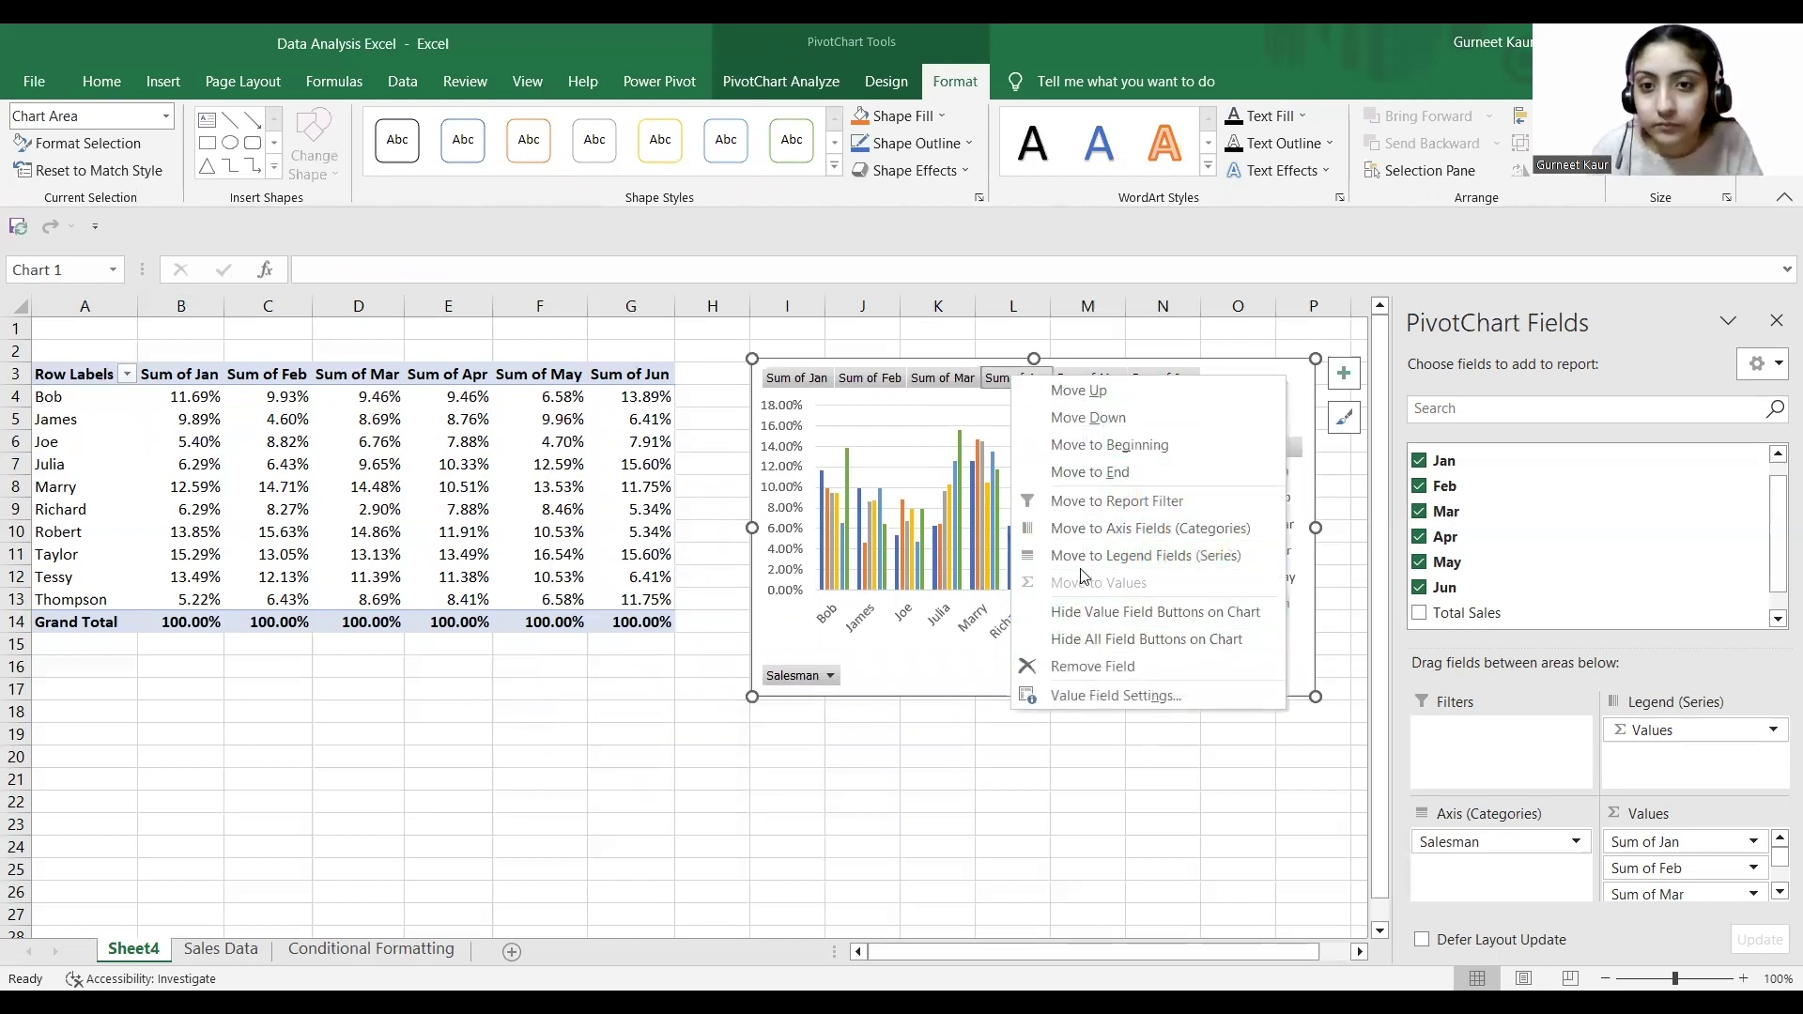
pyautogui.click(1096, 638)
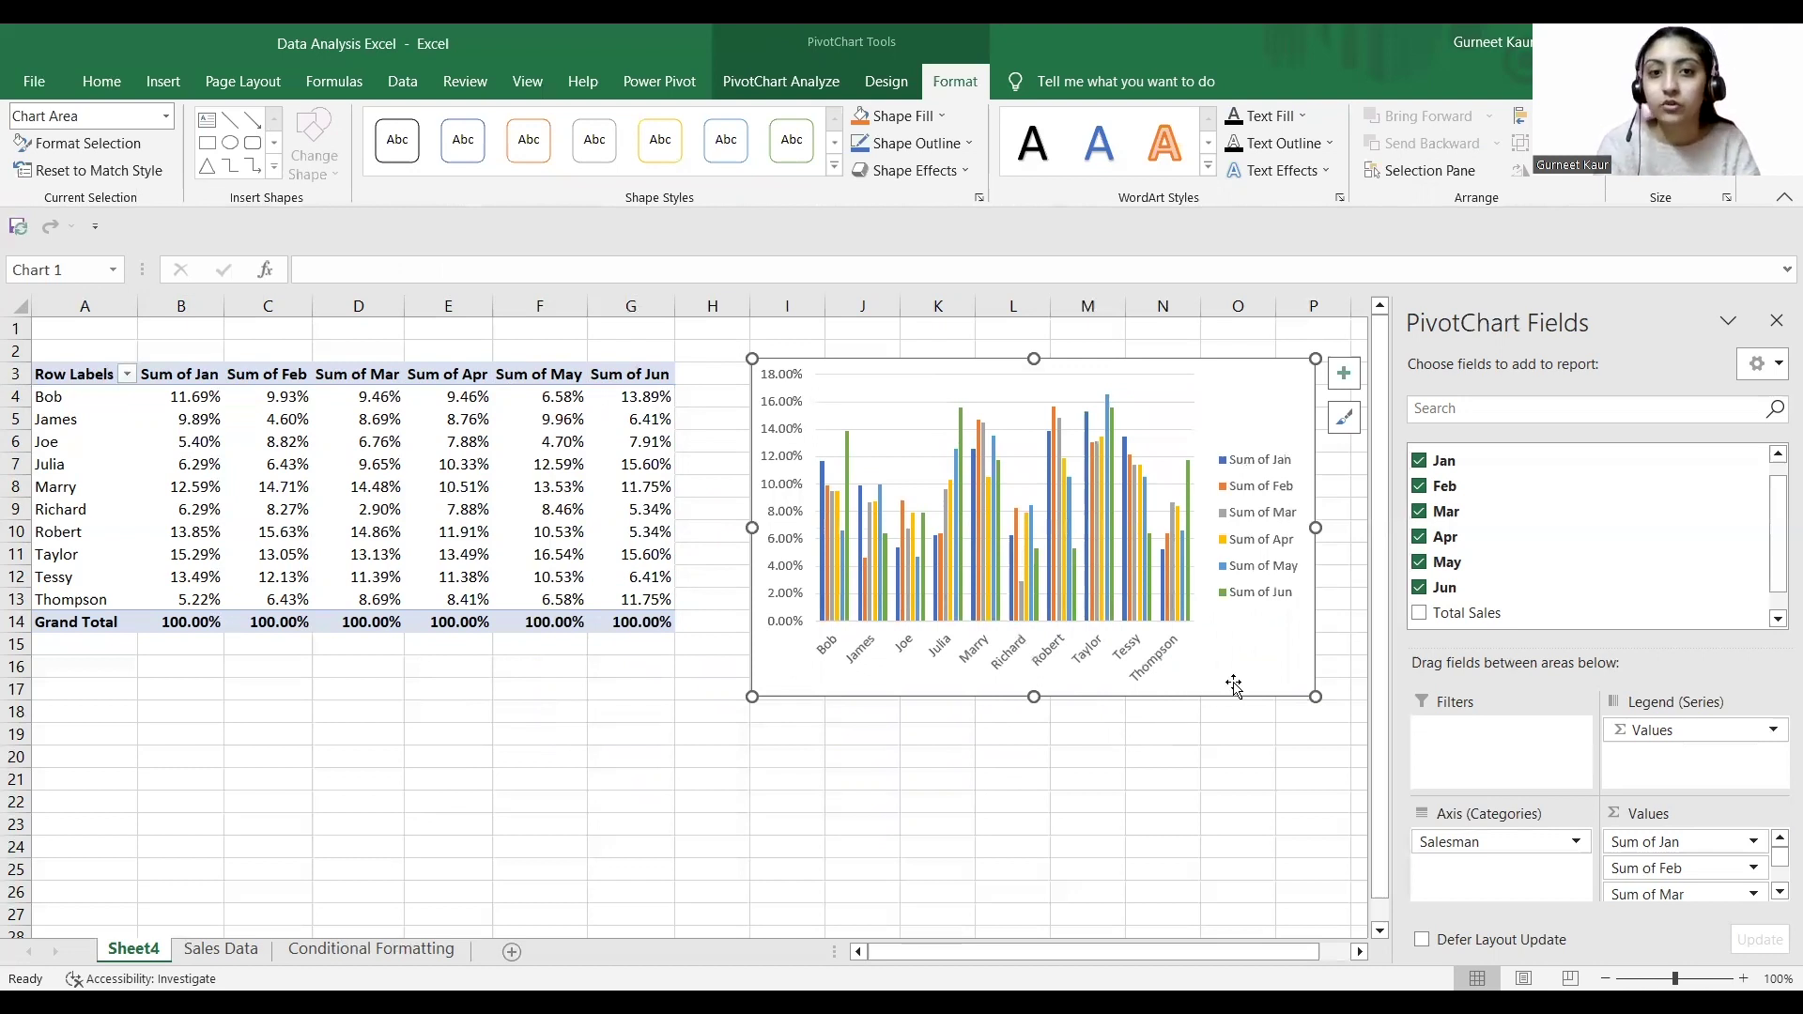
pyautogui.click(1198, 760)
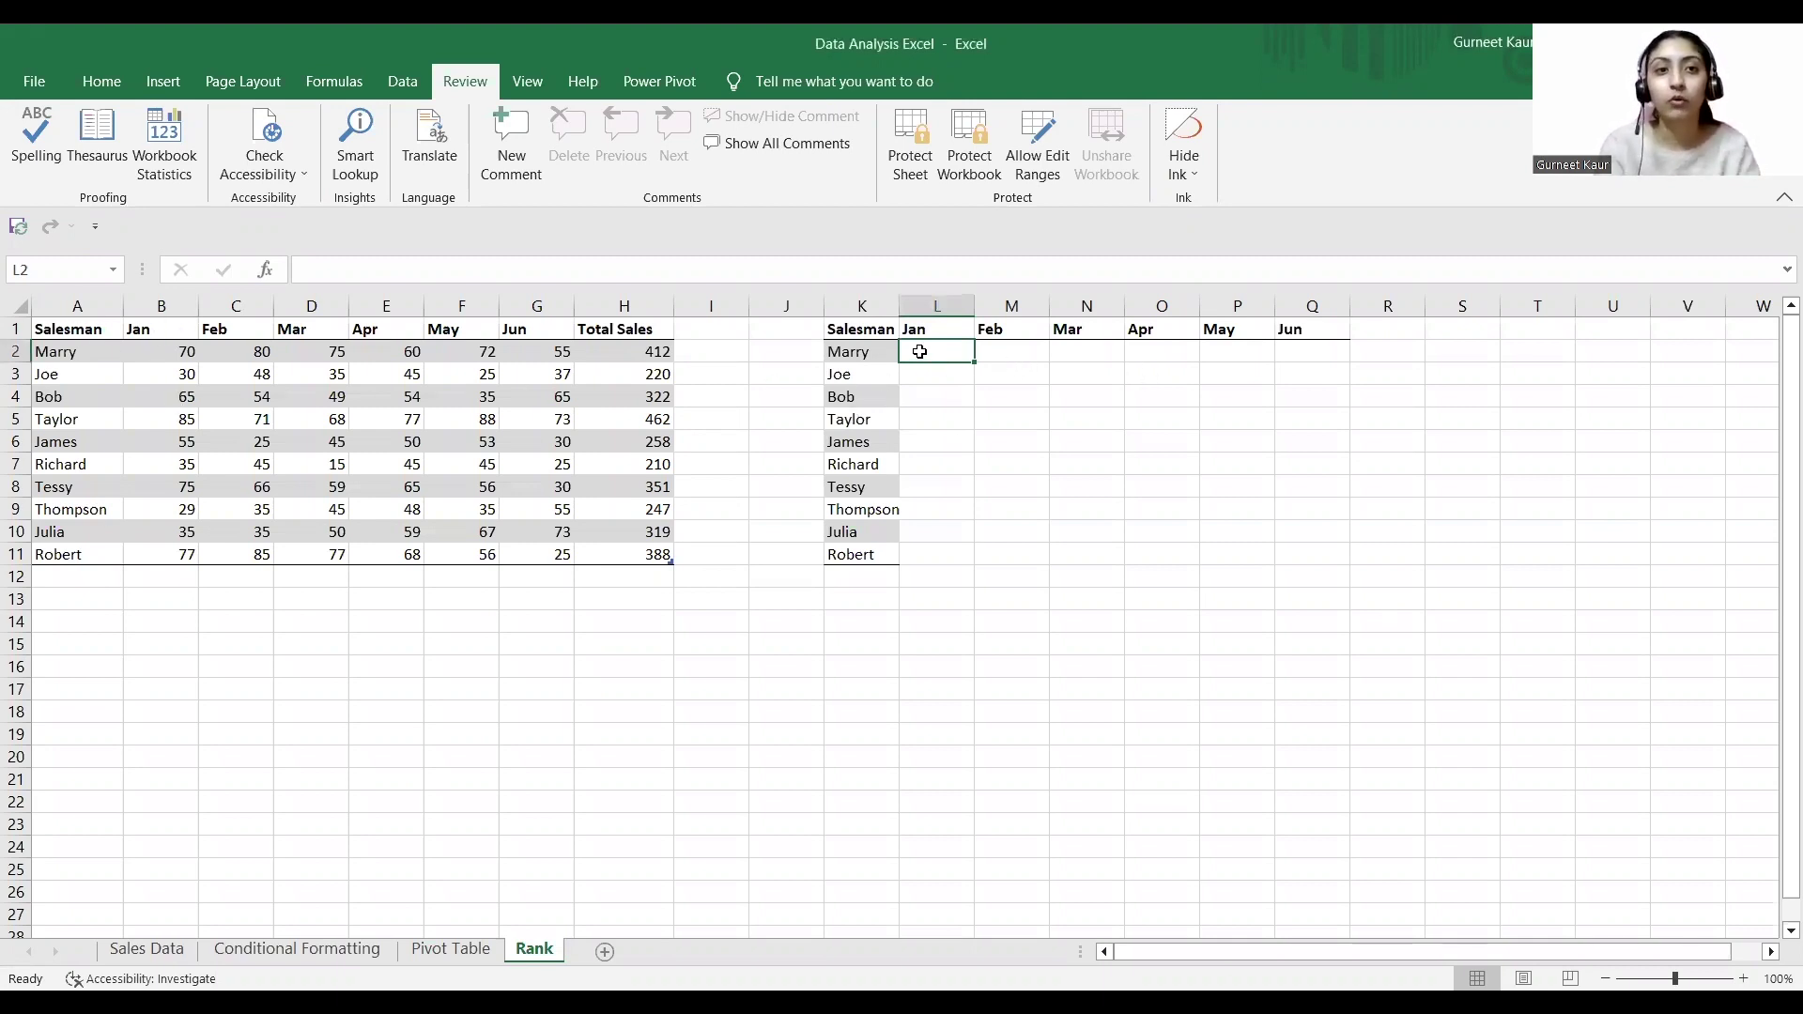
# - In cell L2 of the Rank sheet, search the function library for "Rank" and start the RANK function
pyautogui.click(105, 81)
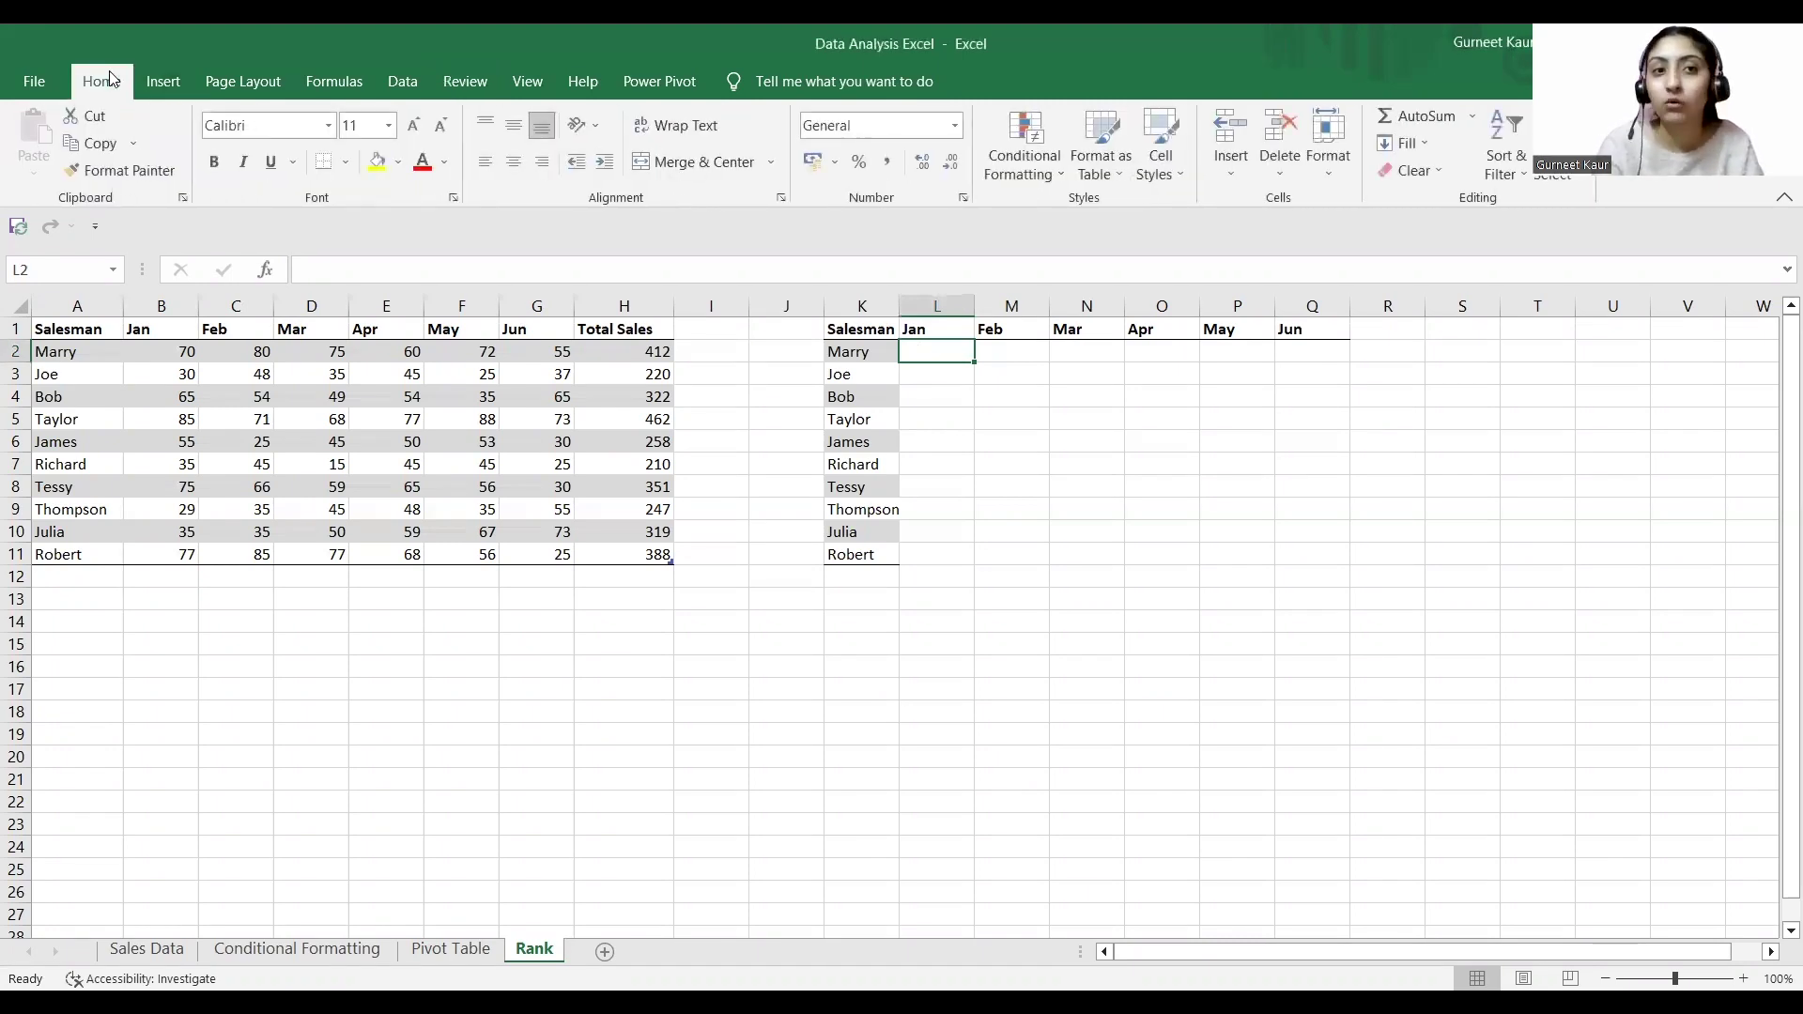
pyautogui.click(338, 81)
pyautogui.click(25, 174)
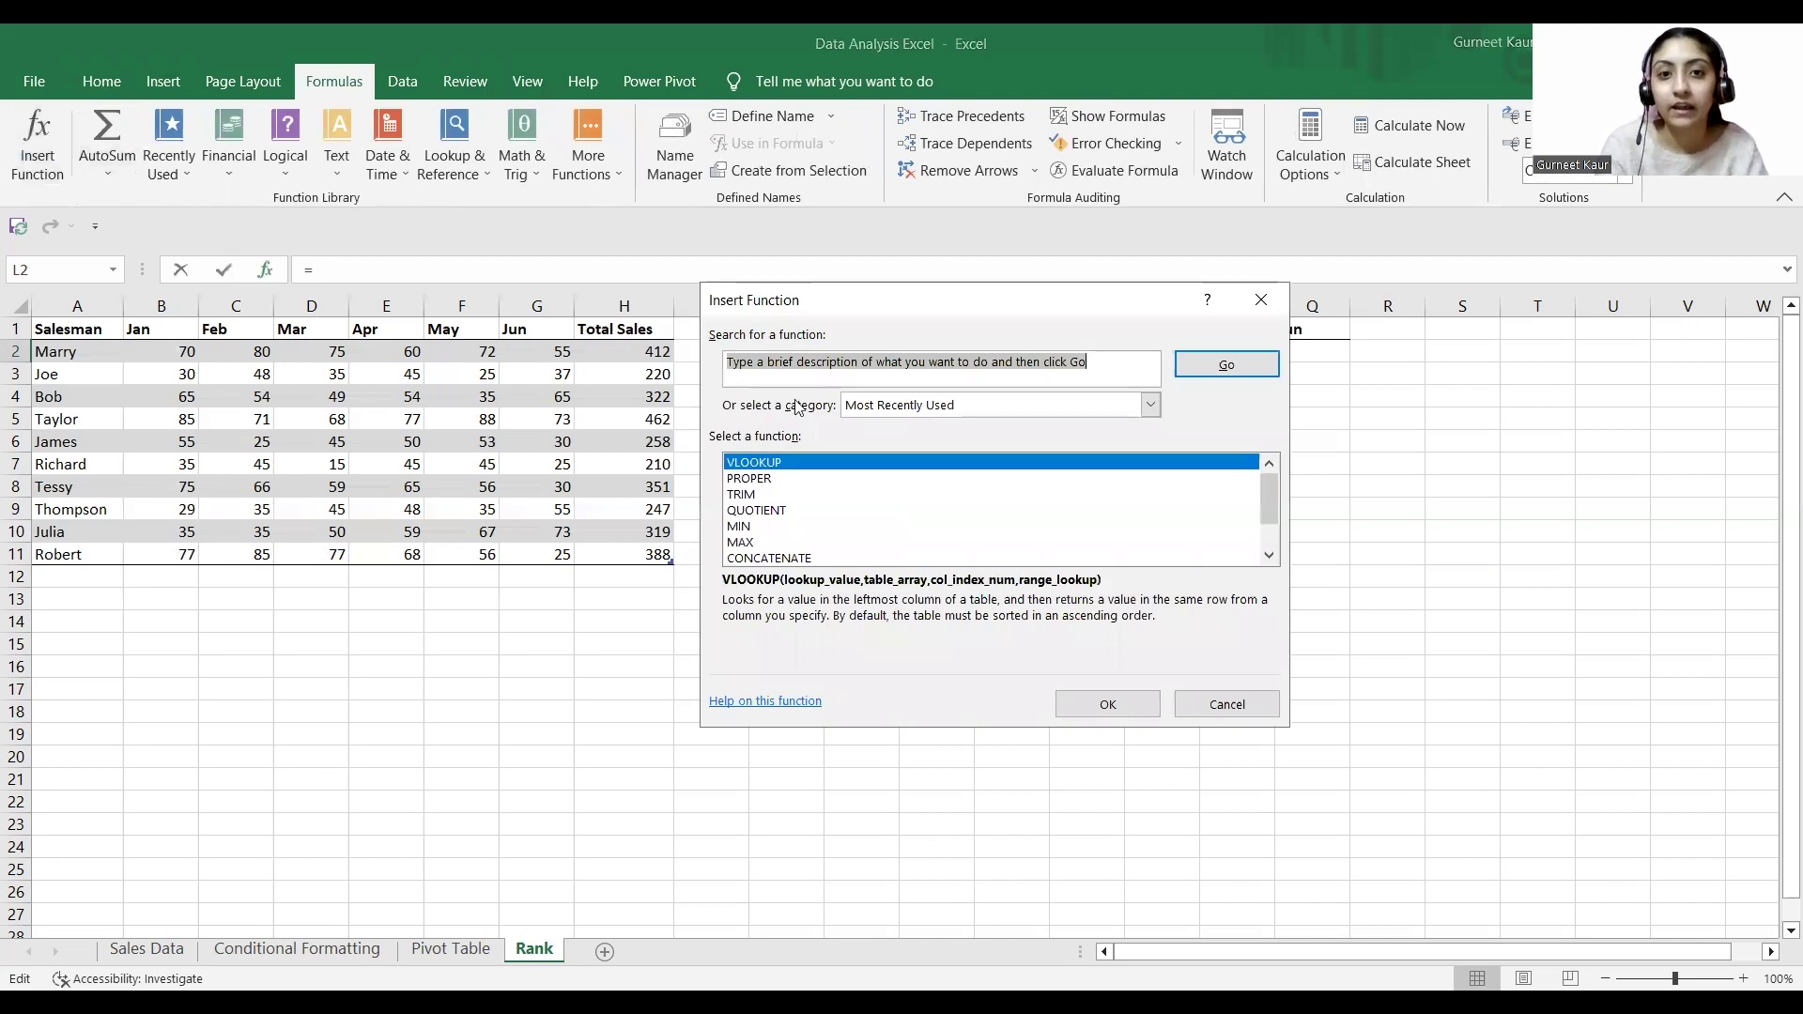
pyautogui.write('Rank')
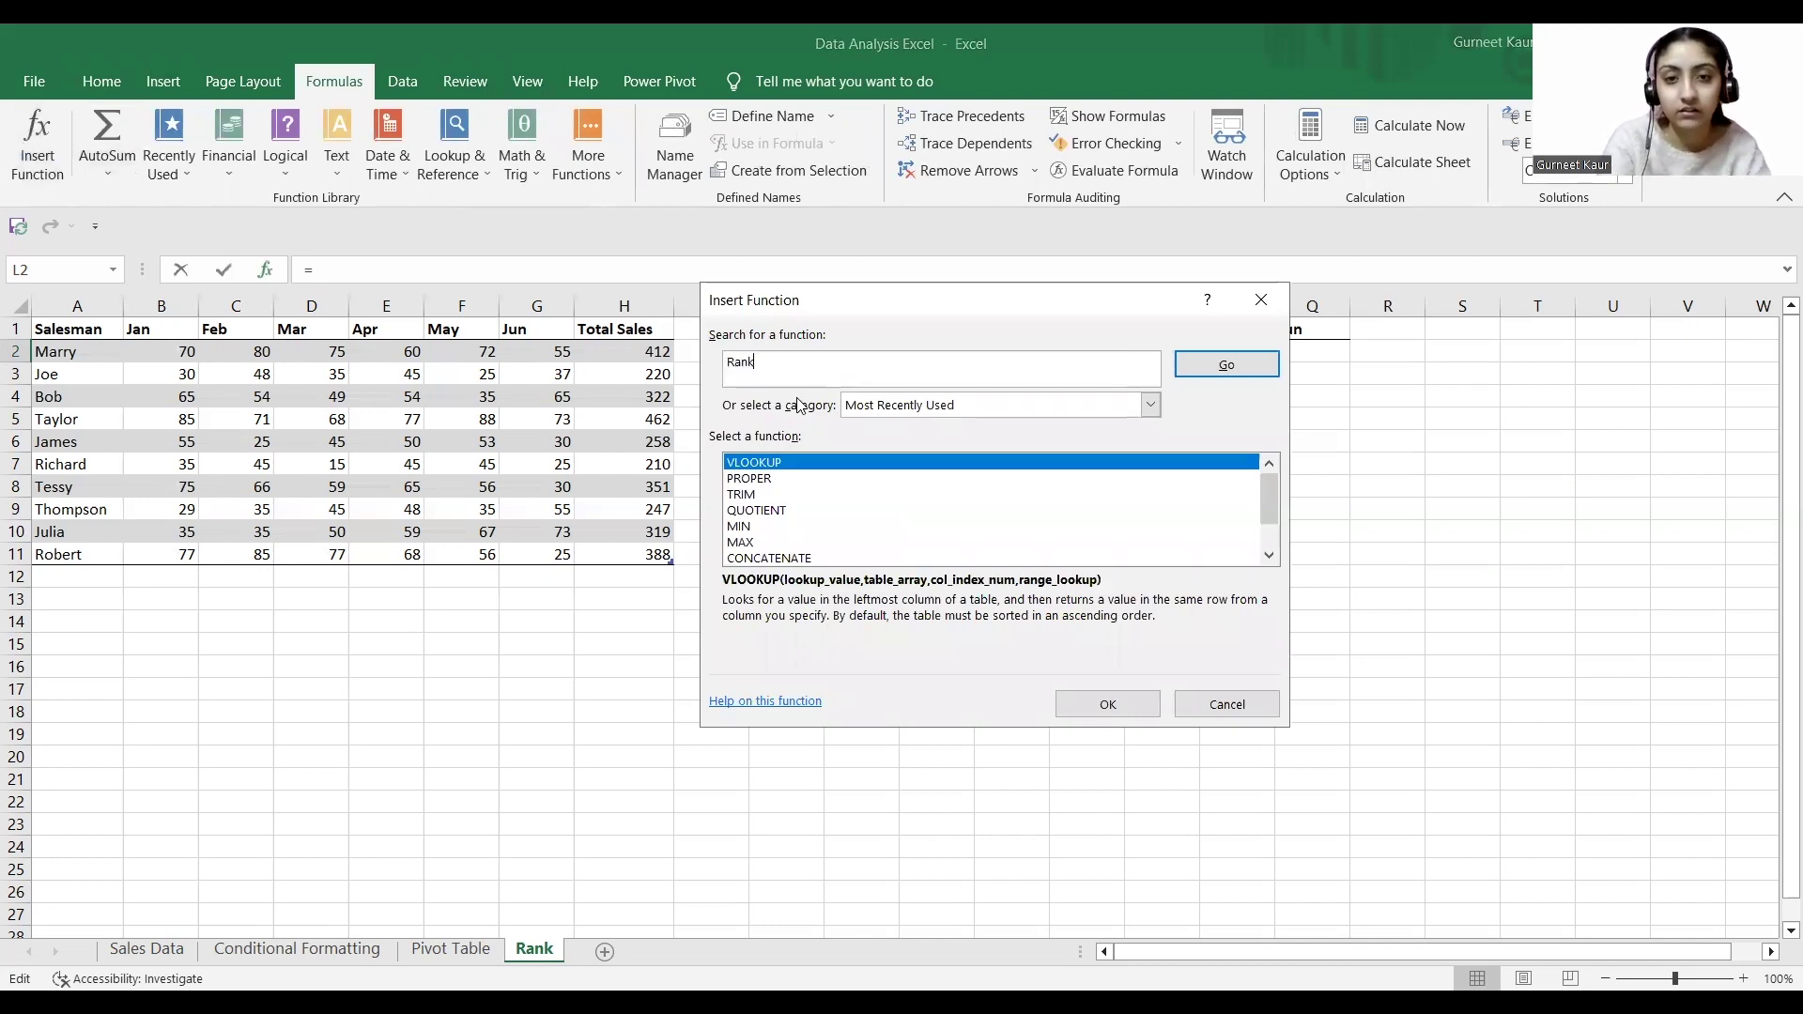
pyautogui.click(1202, 364)
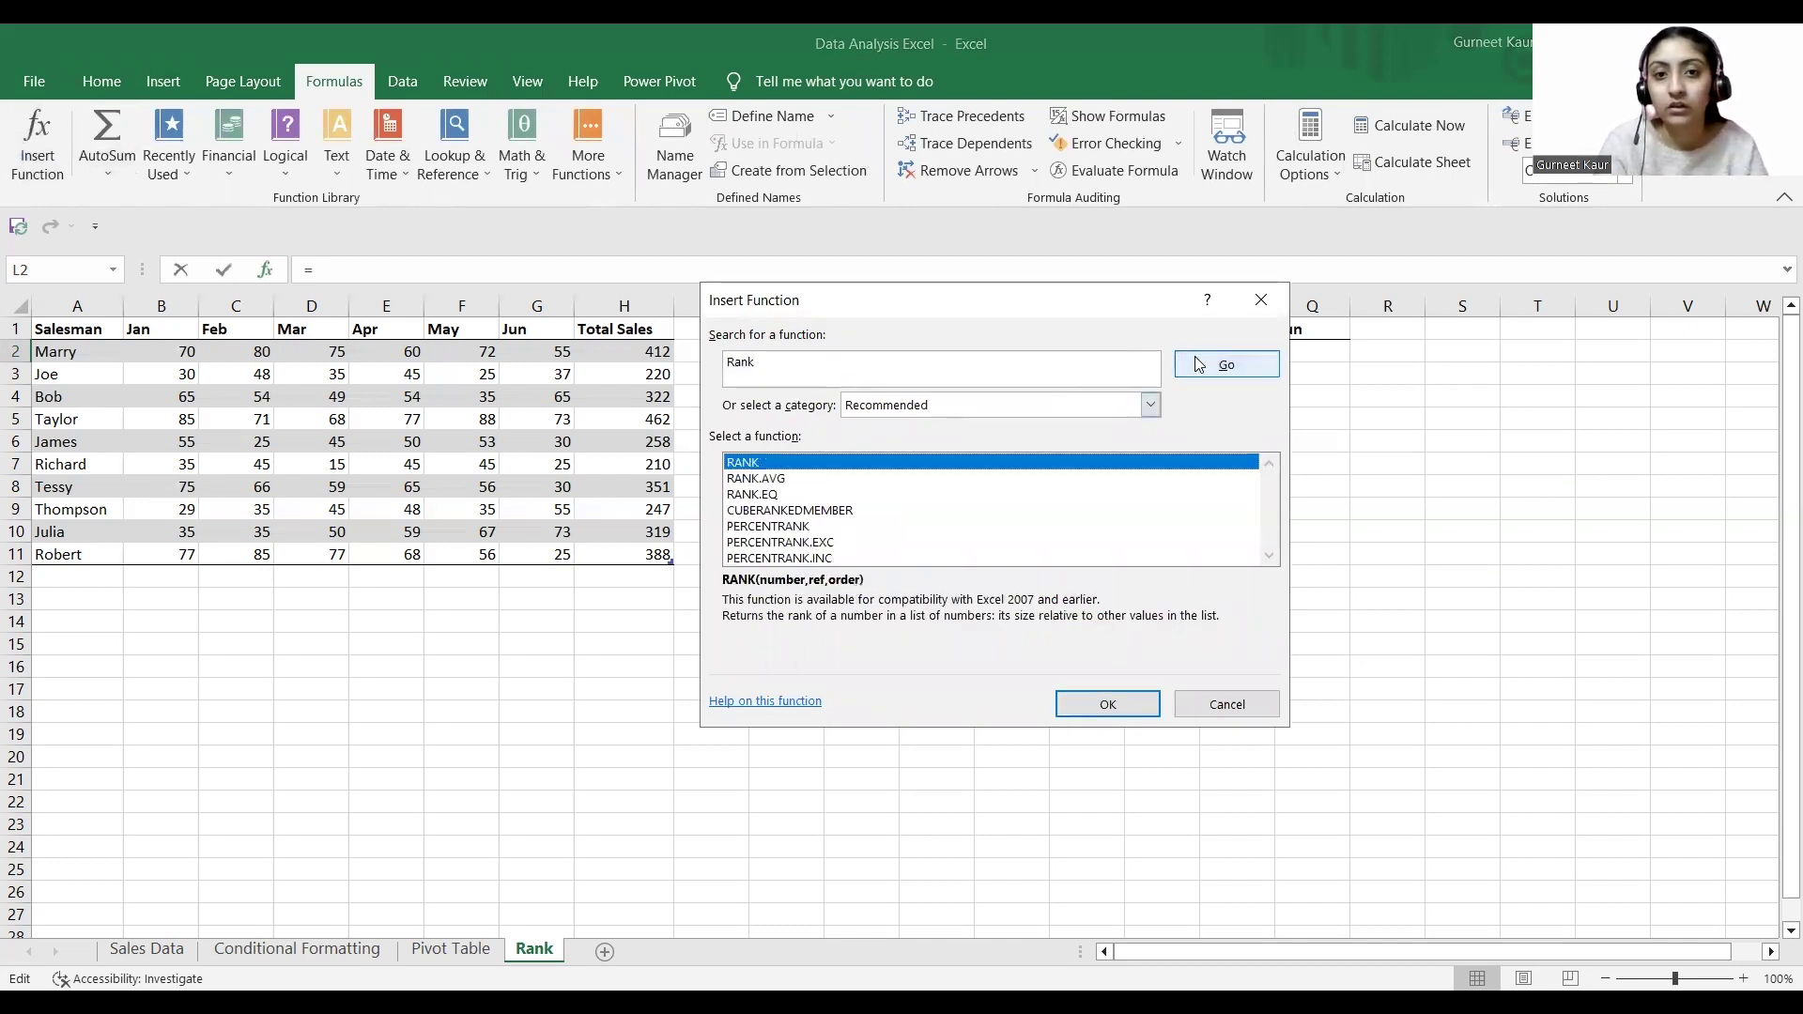
pyautogui.doubleClick(831, 463)
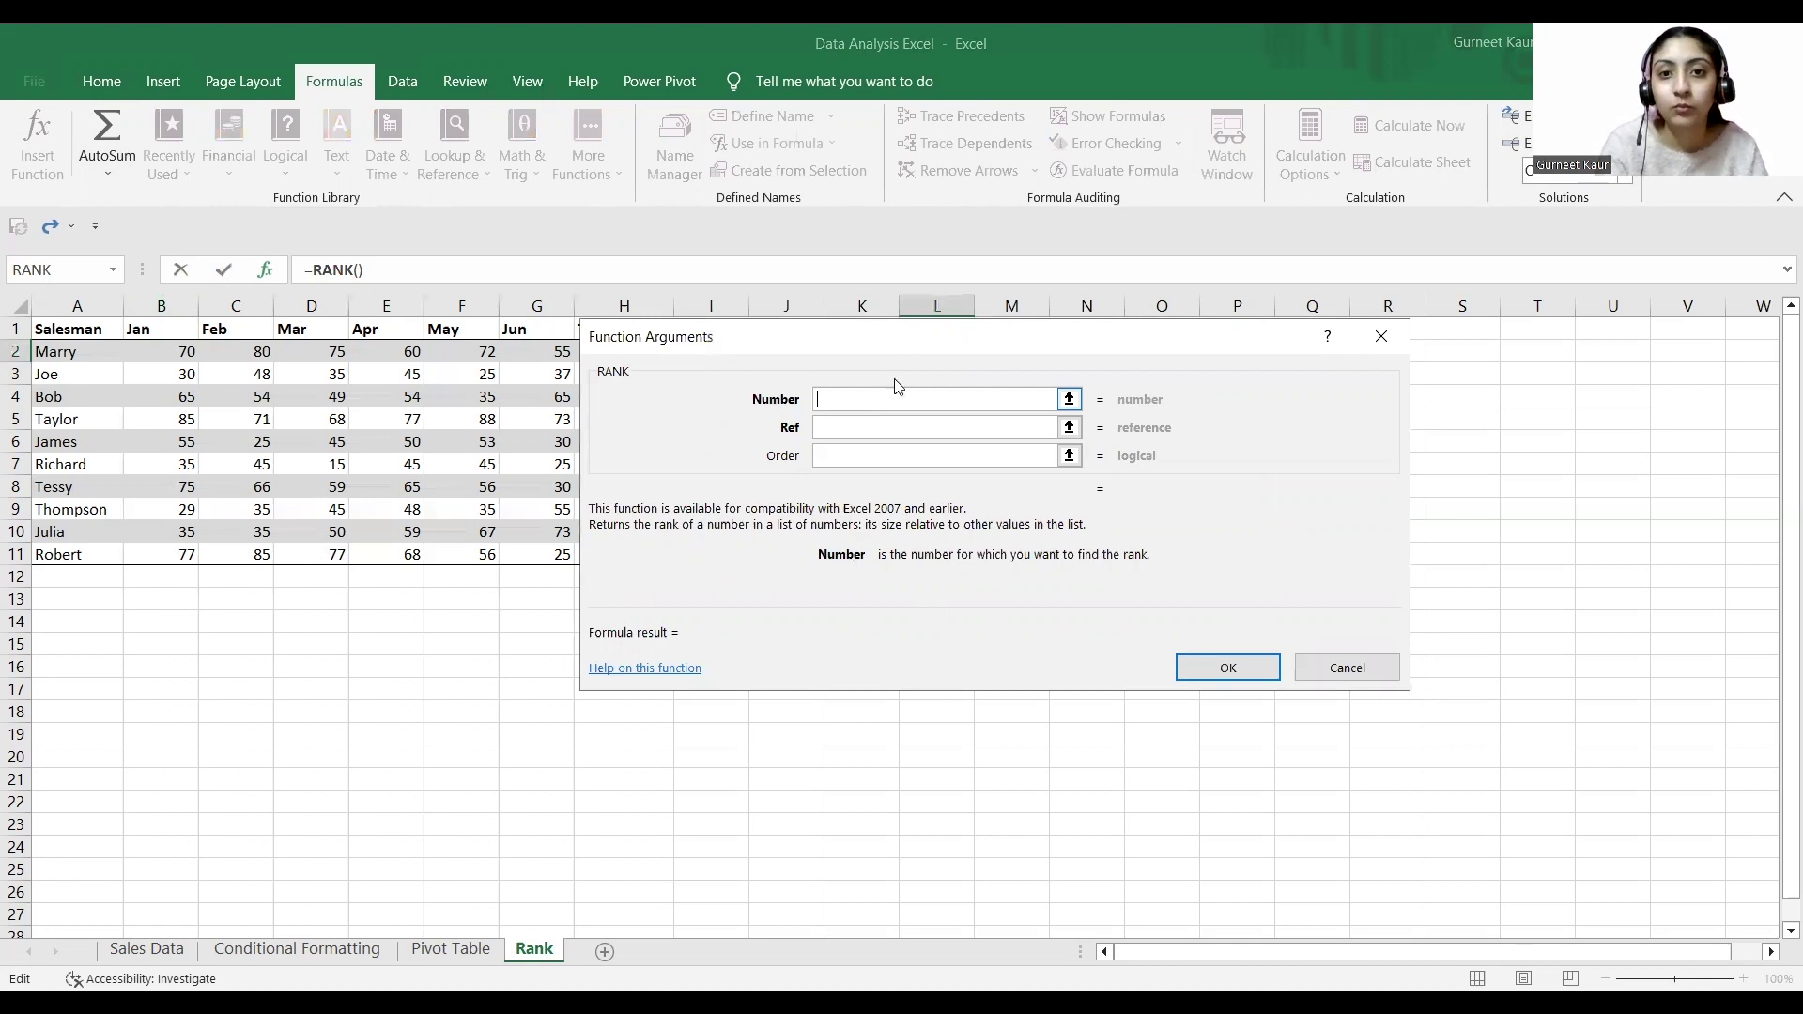
# - Move the function arguments dialog clear of cell L2 and set RANK's Number argument to L2
pyautogui.moveTo(936, 347); pyautogui.dragTo(929, 464)
pyautogui.write('L')
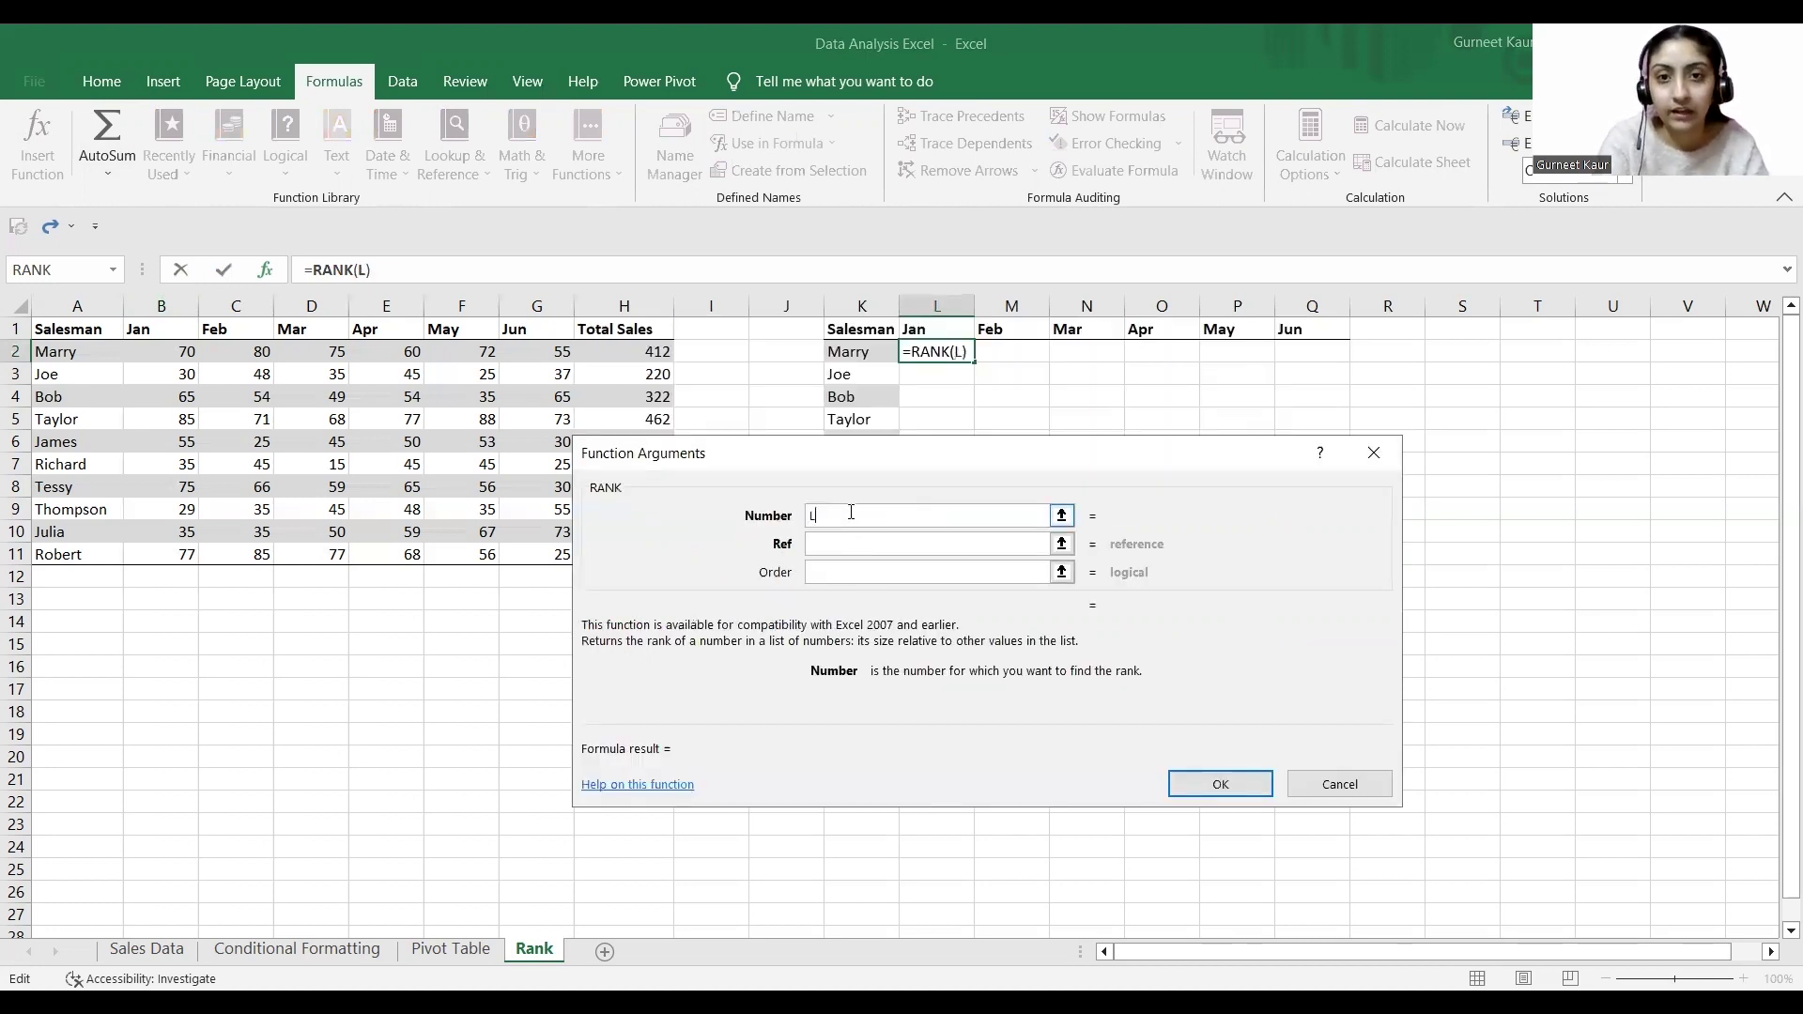
pyautogui.write('2')
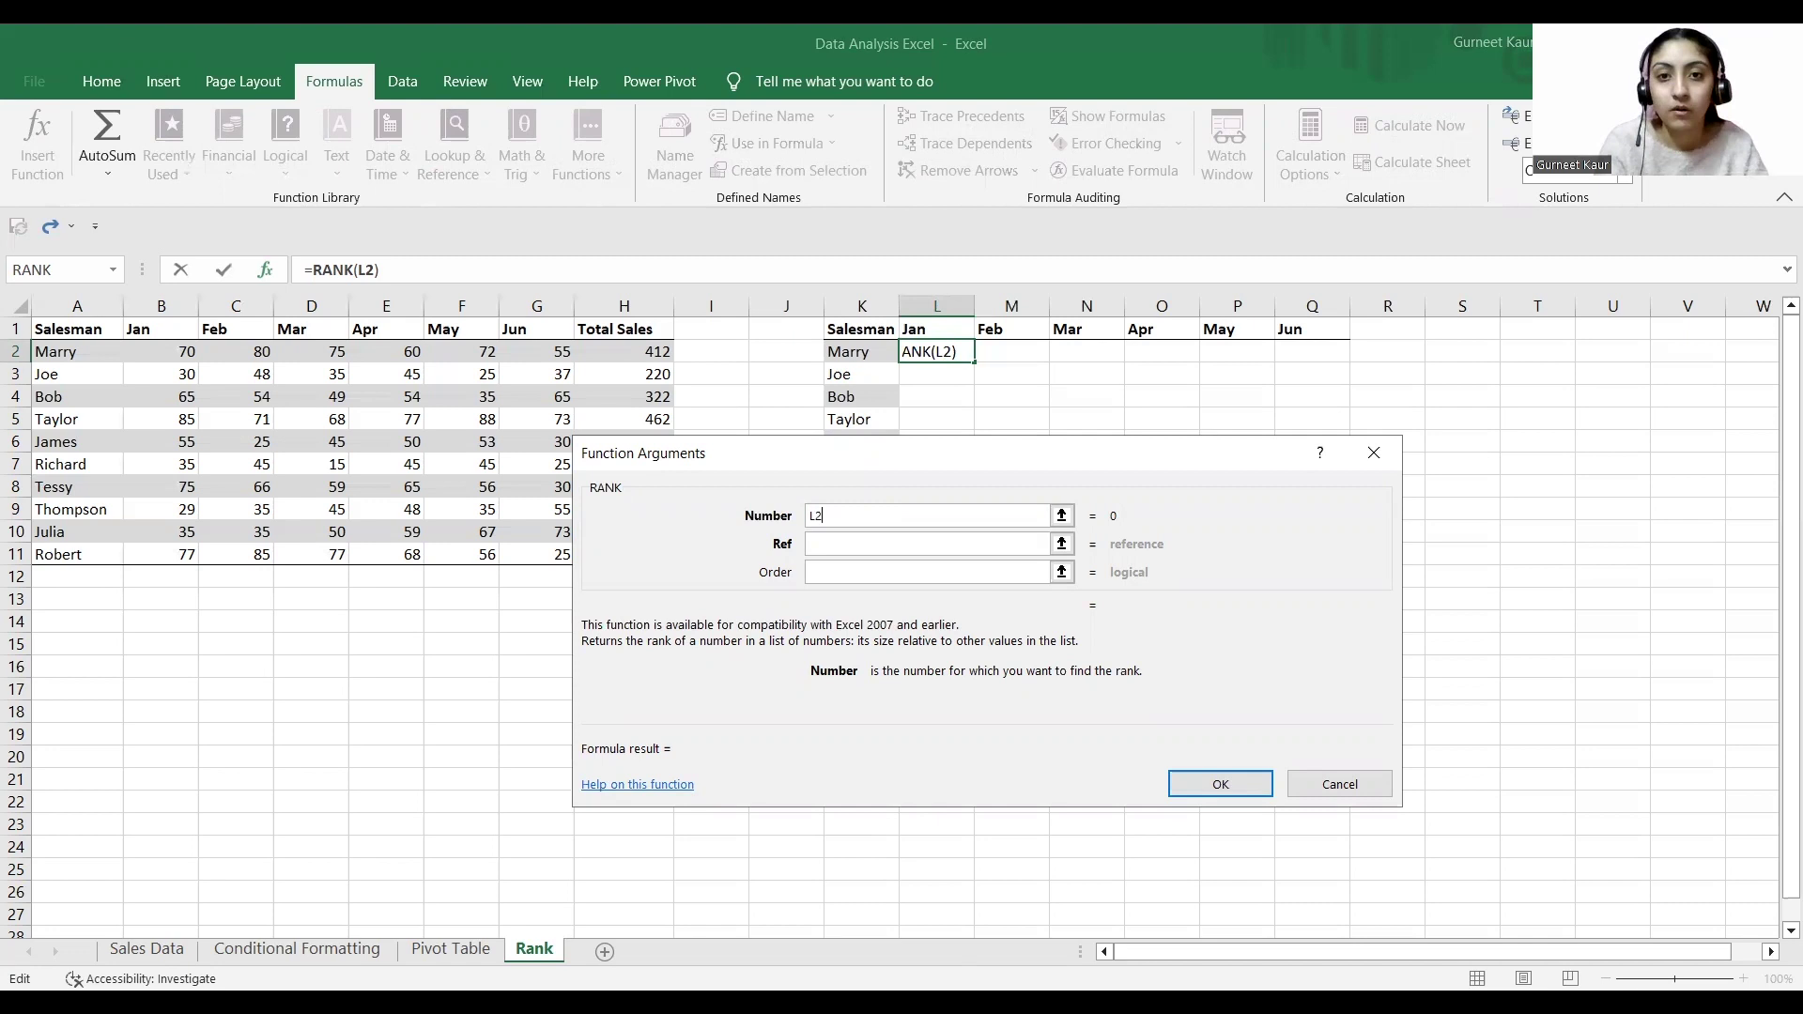
# - Set RANK's Ref argument to the absolute range $B$2:$G$11, moving the dialog off the sales data
pyautogui.click(914, 547)
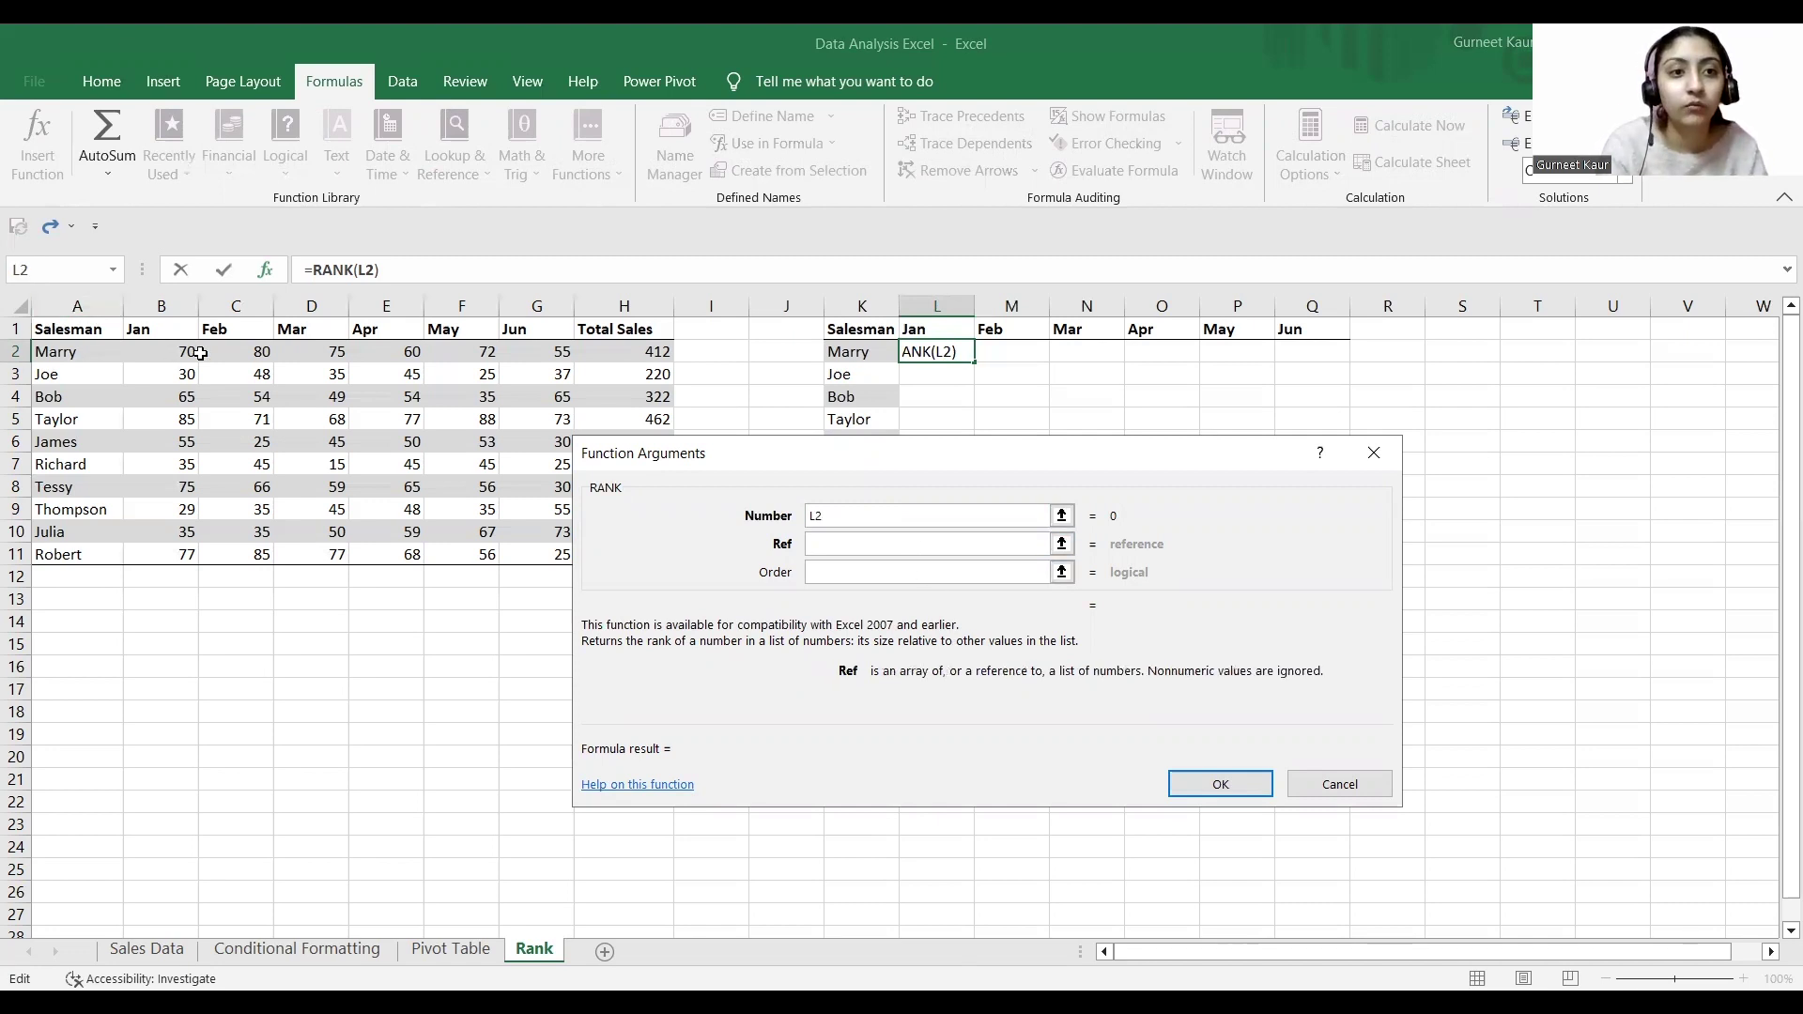
pyautogui.write('$B')
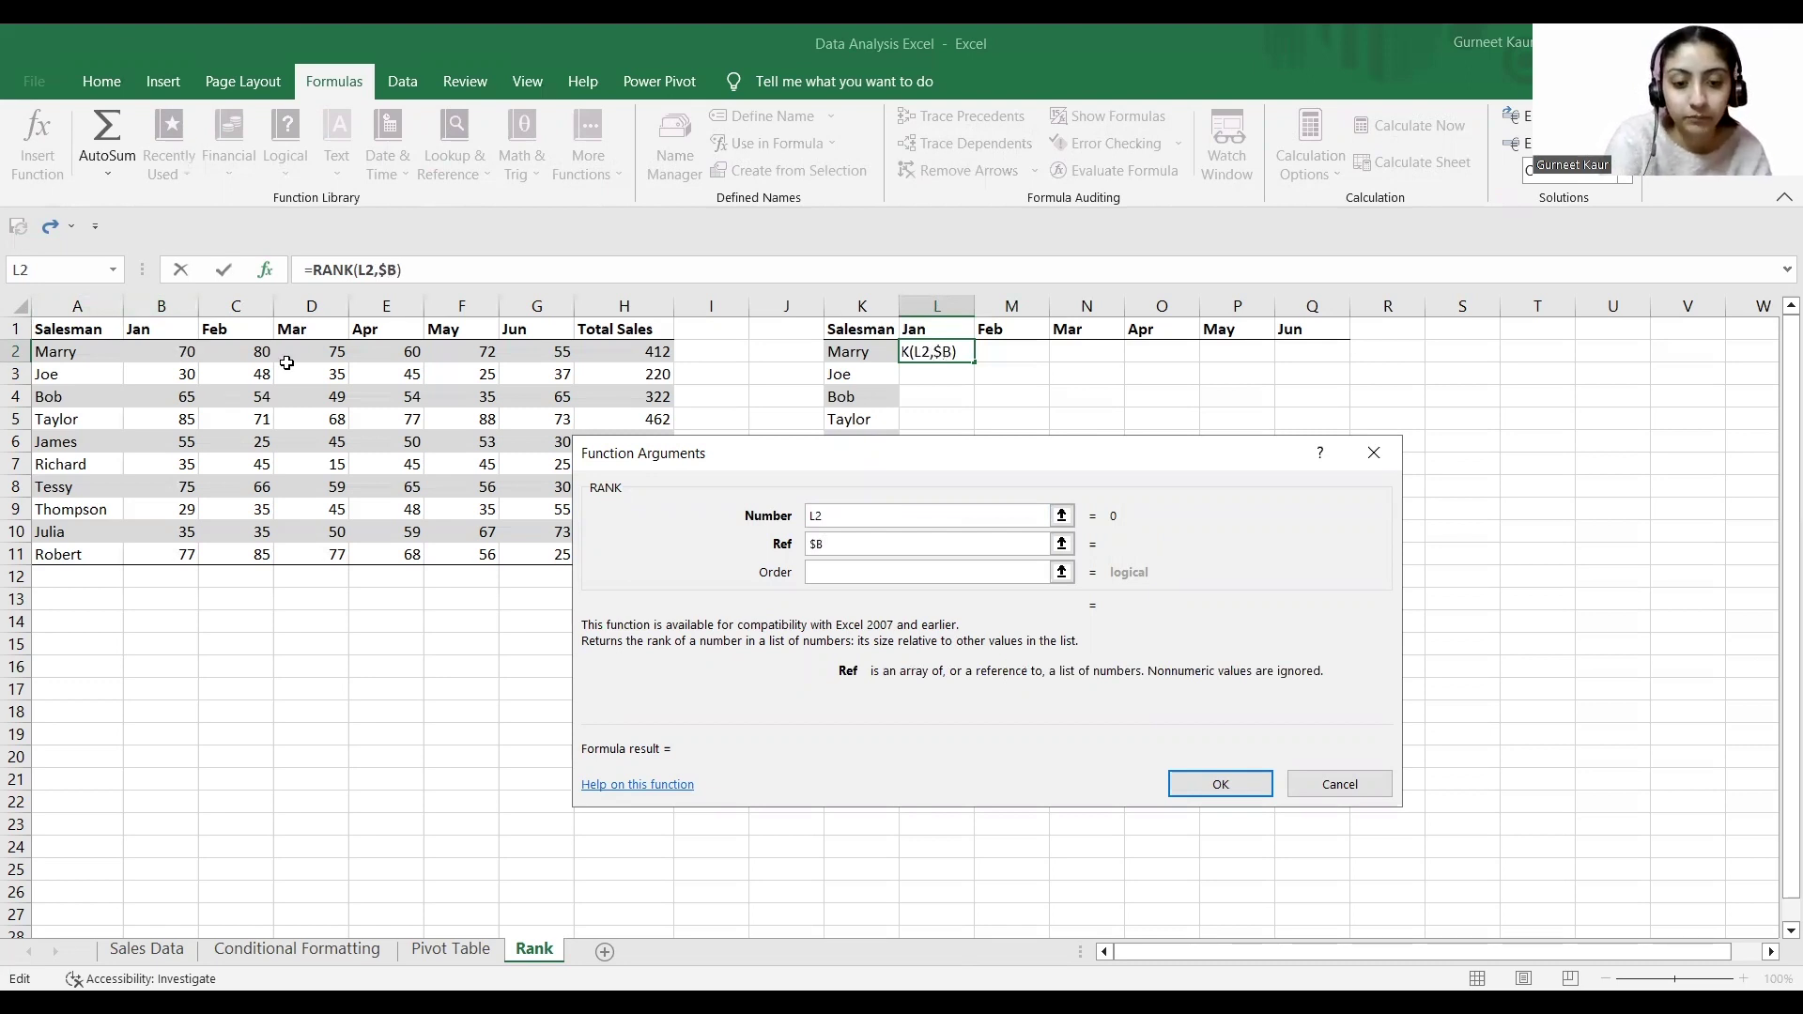
pyautogui.write('$')
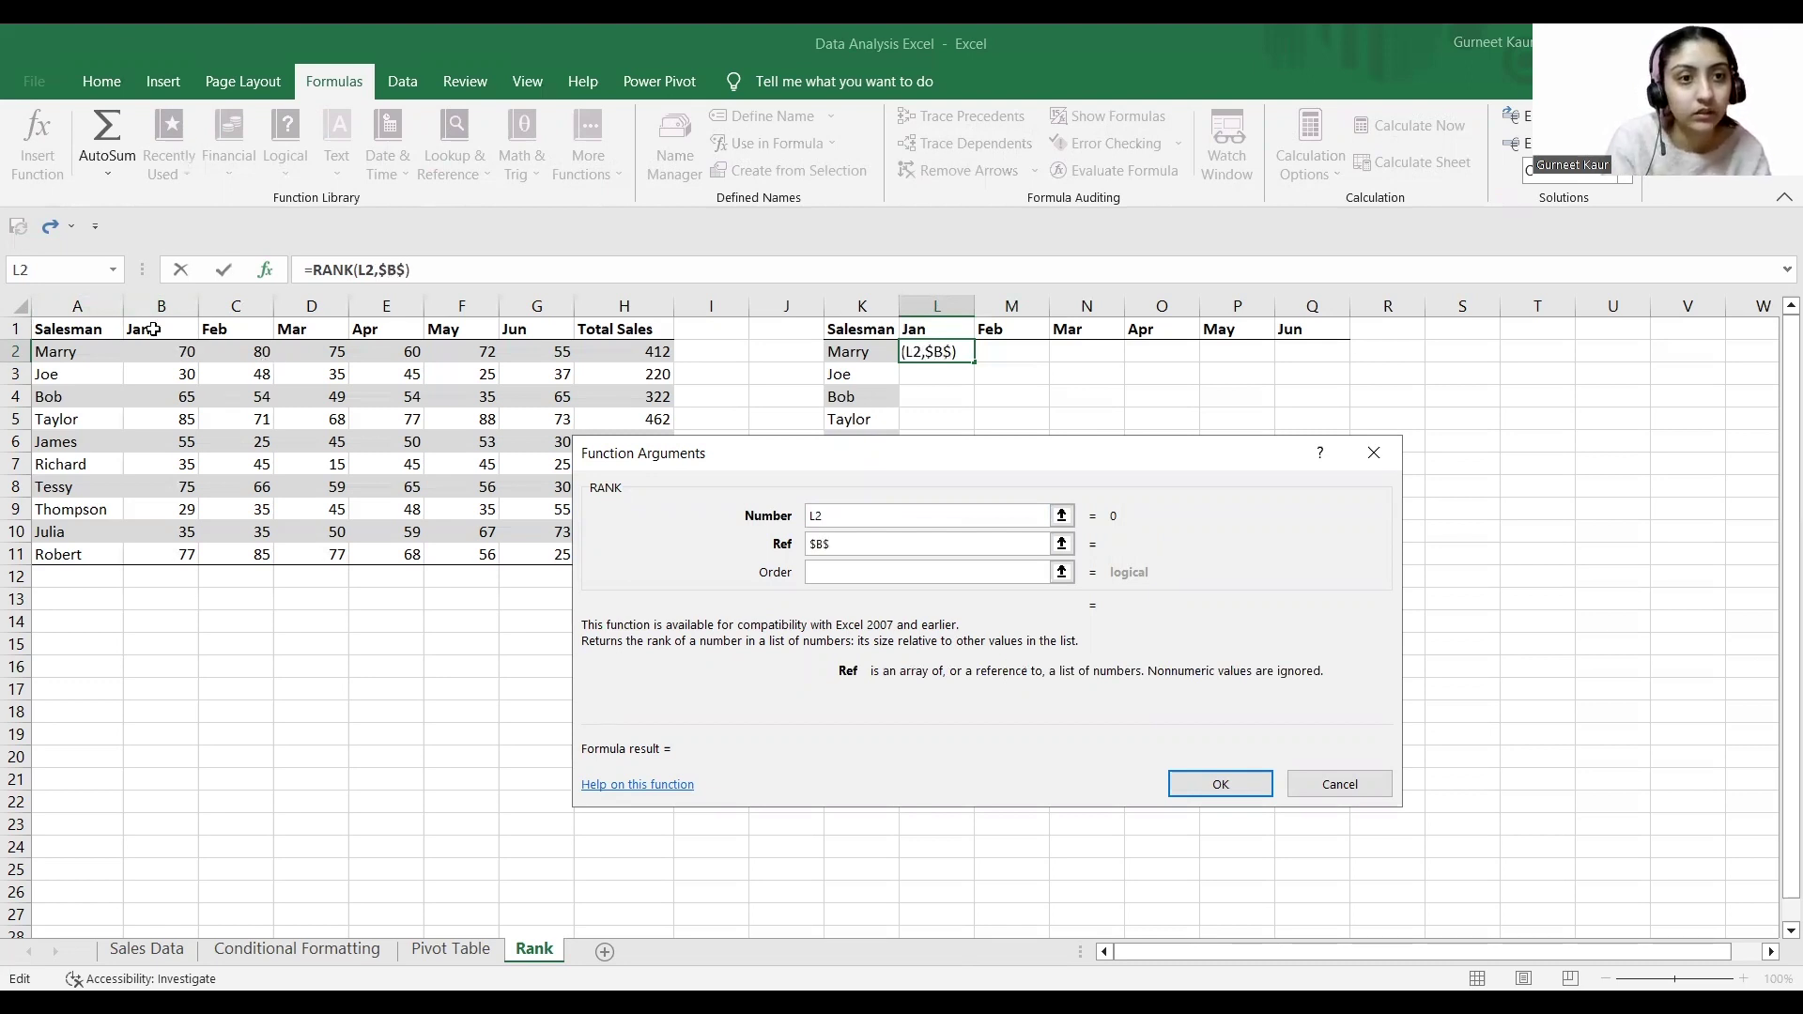
pyautogui.write('2')
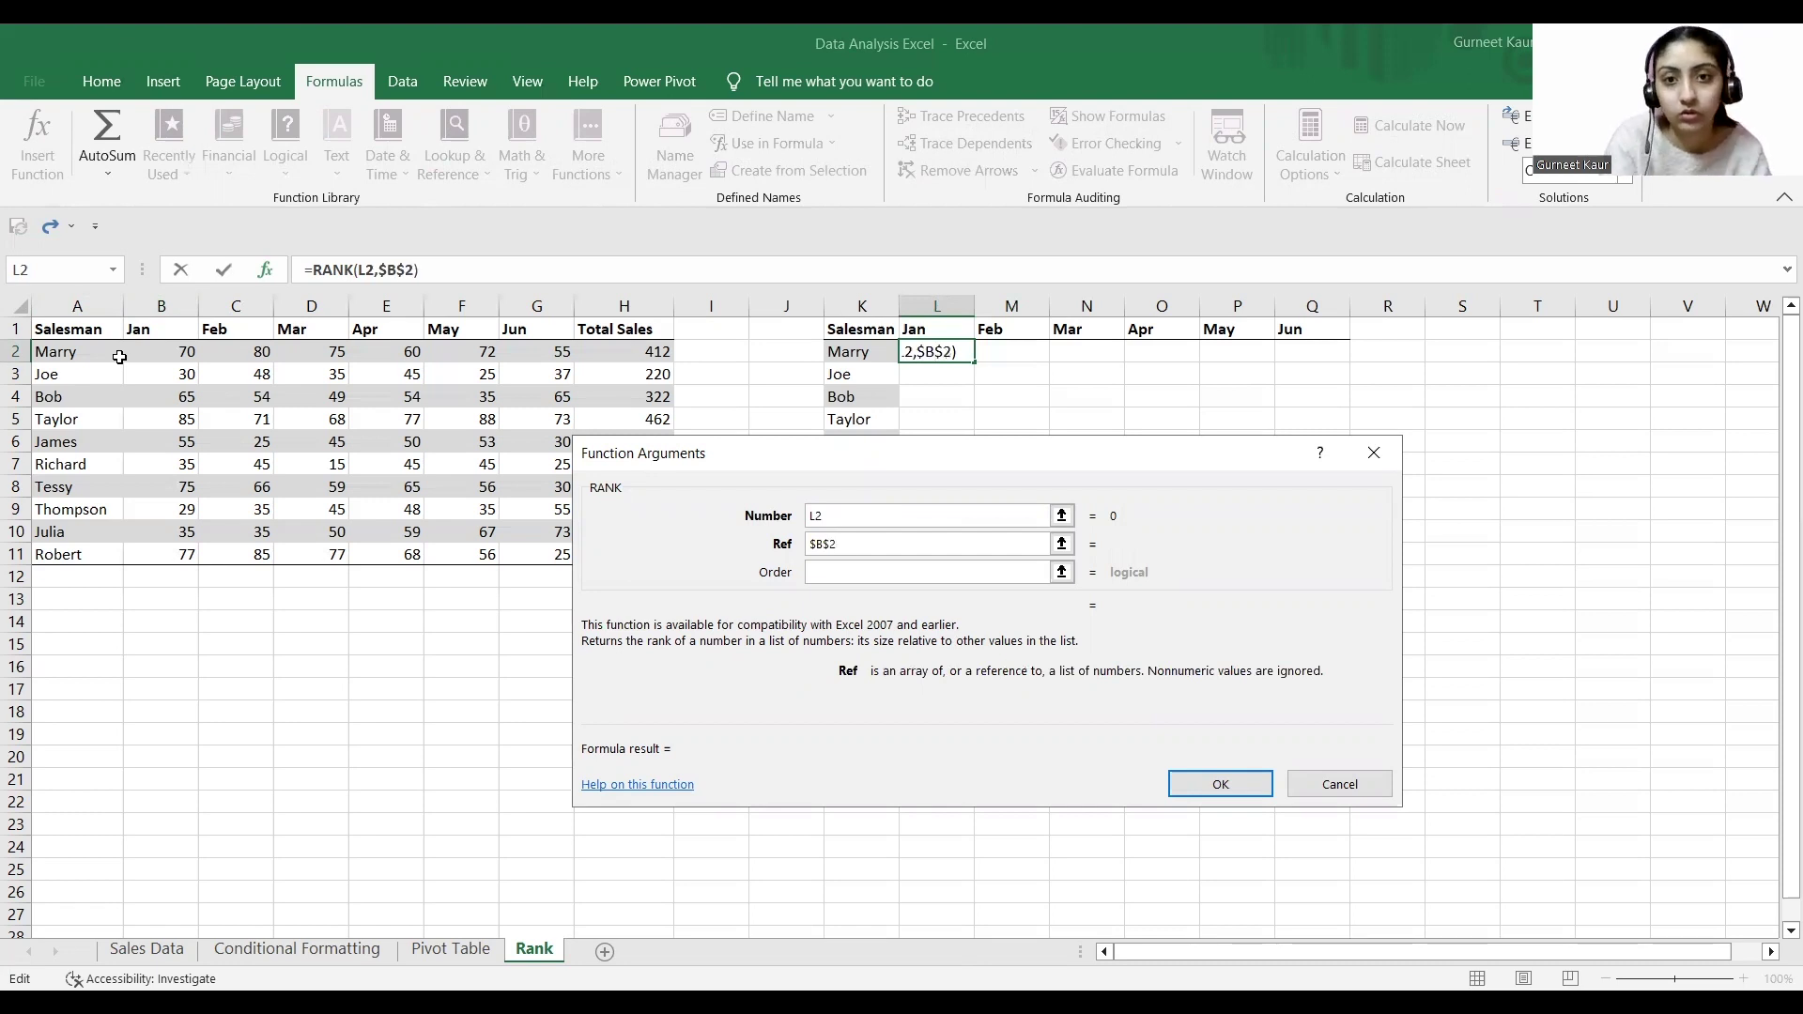
pyautogui.write(':')
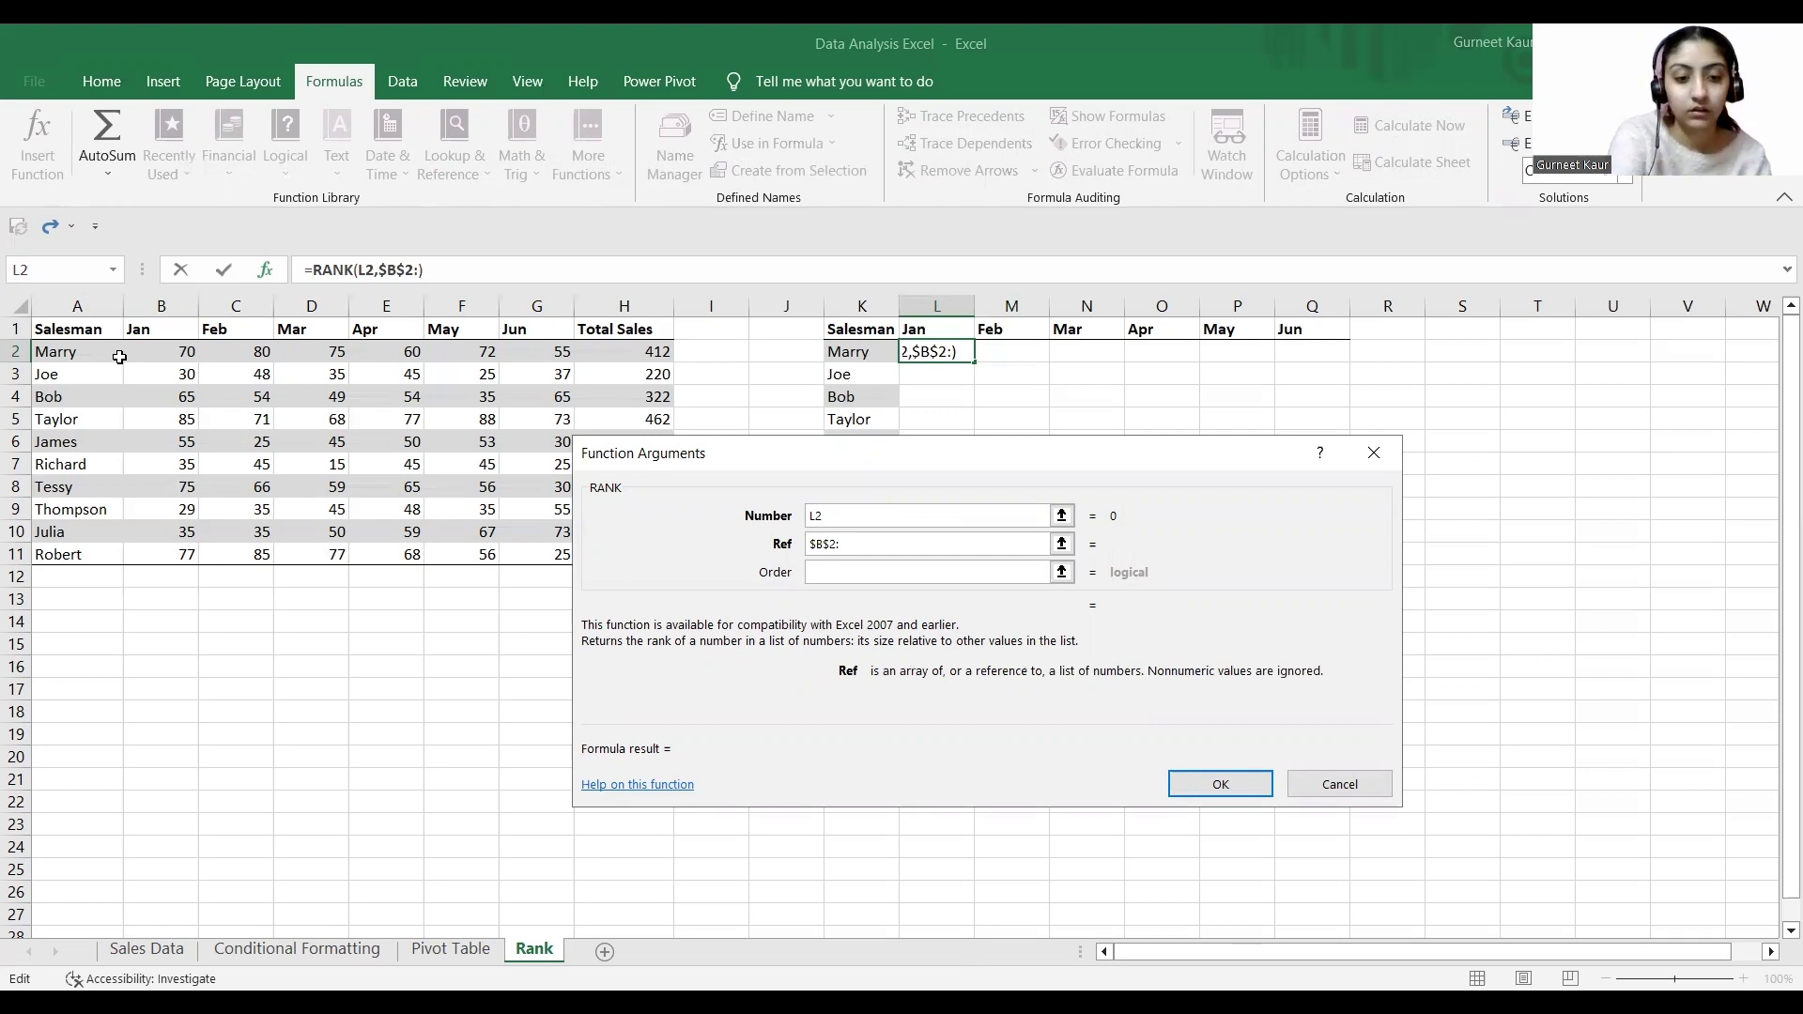
pyautogui.write('$G$')
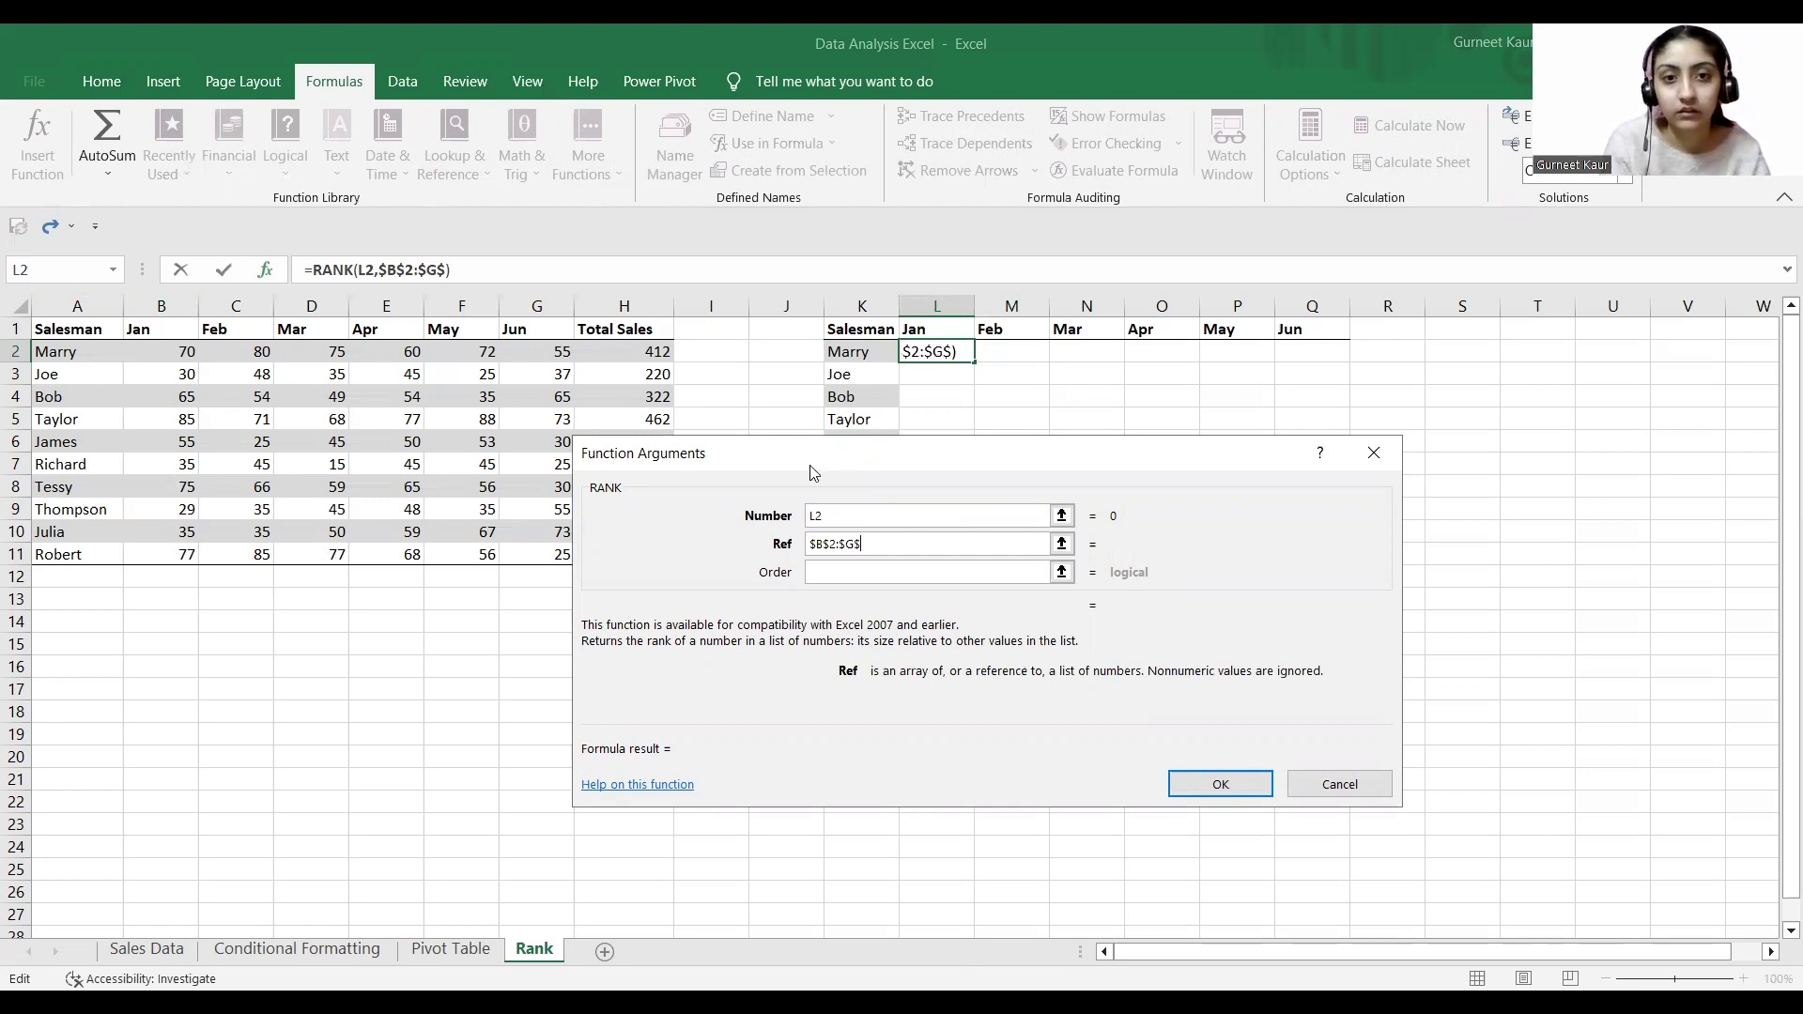
pyautogui.moveTo(813, 472); pyautogui.dragTo(991, 415)
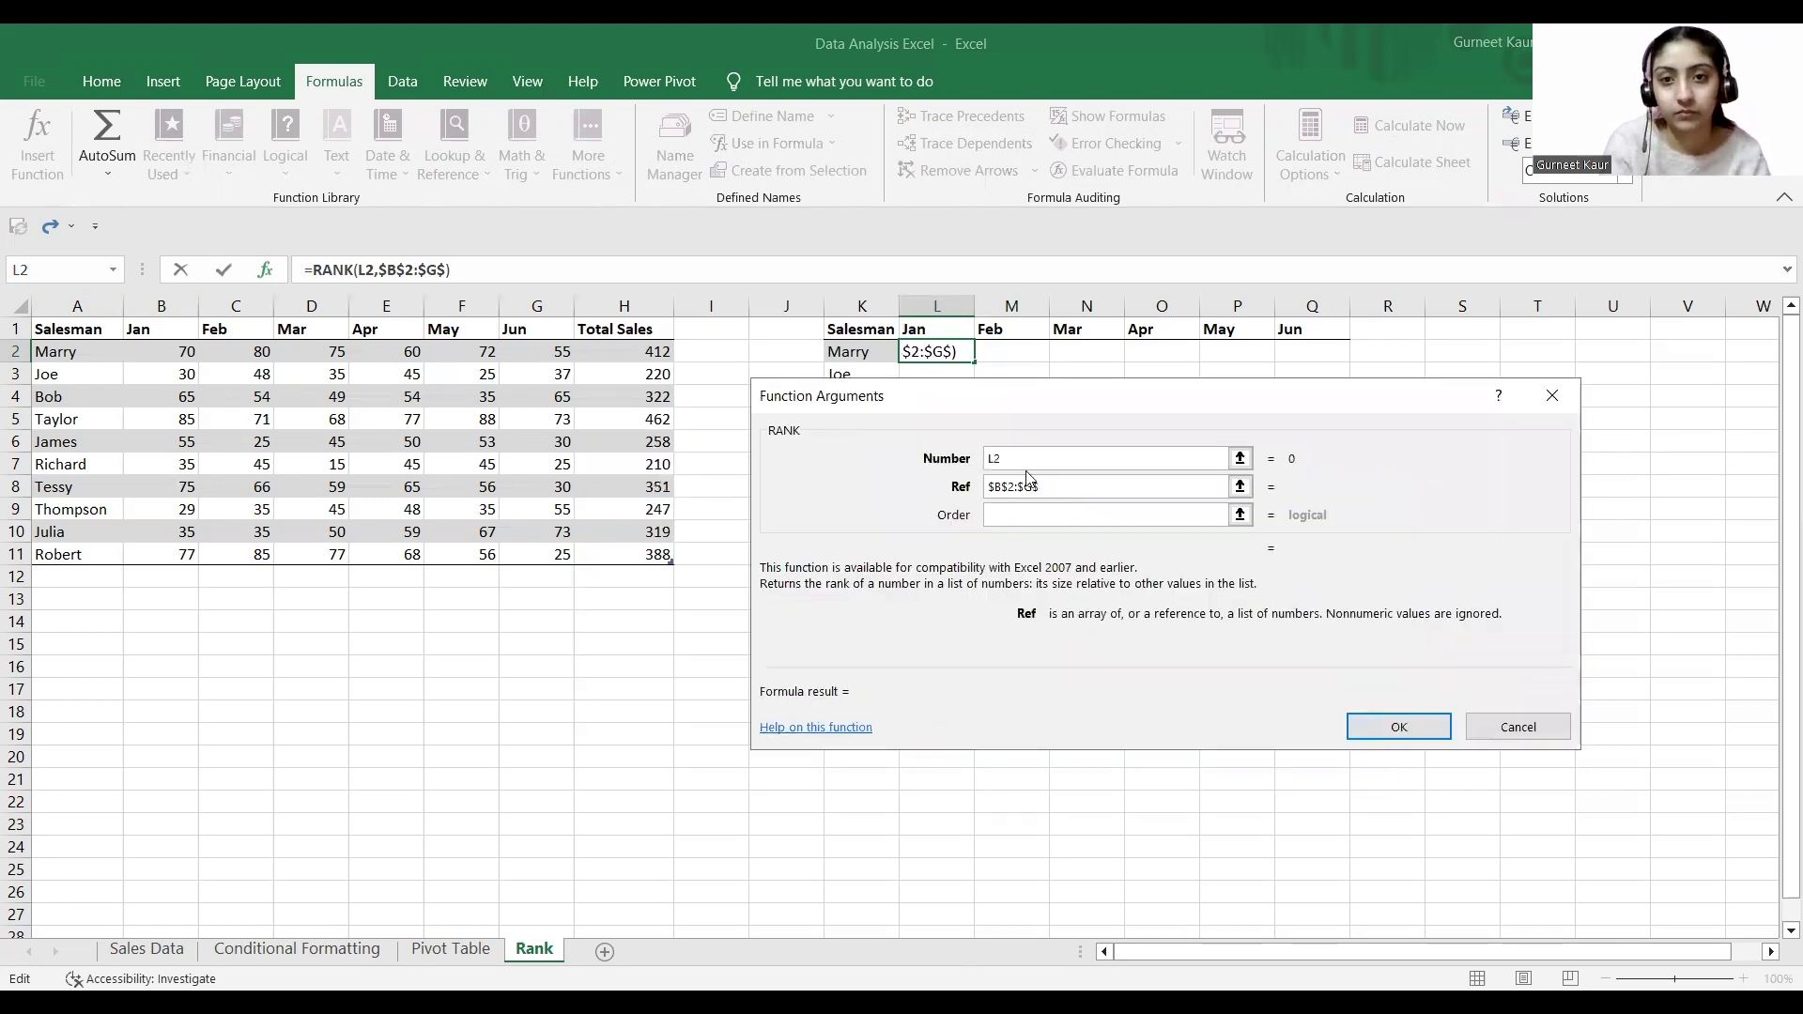
pyautogui.write('11')
# - Set RANK's Order argument to 0 for descending ranking and enter the function in the cell
pyautogui.click(1078, 513)
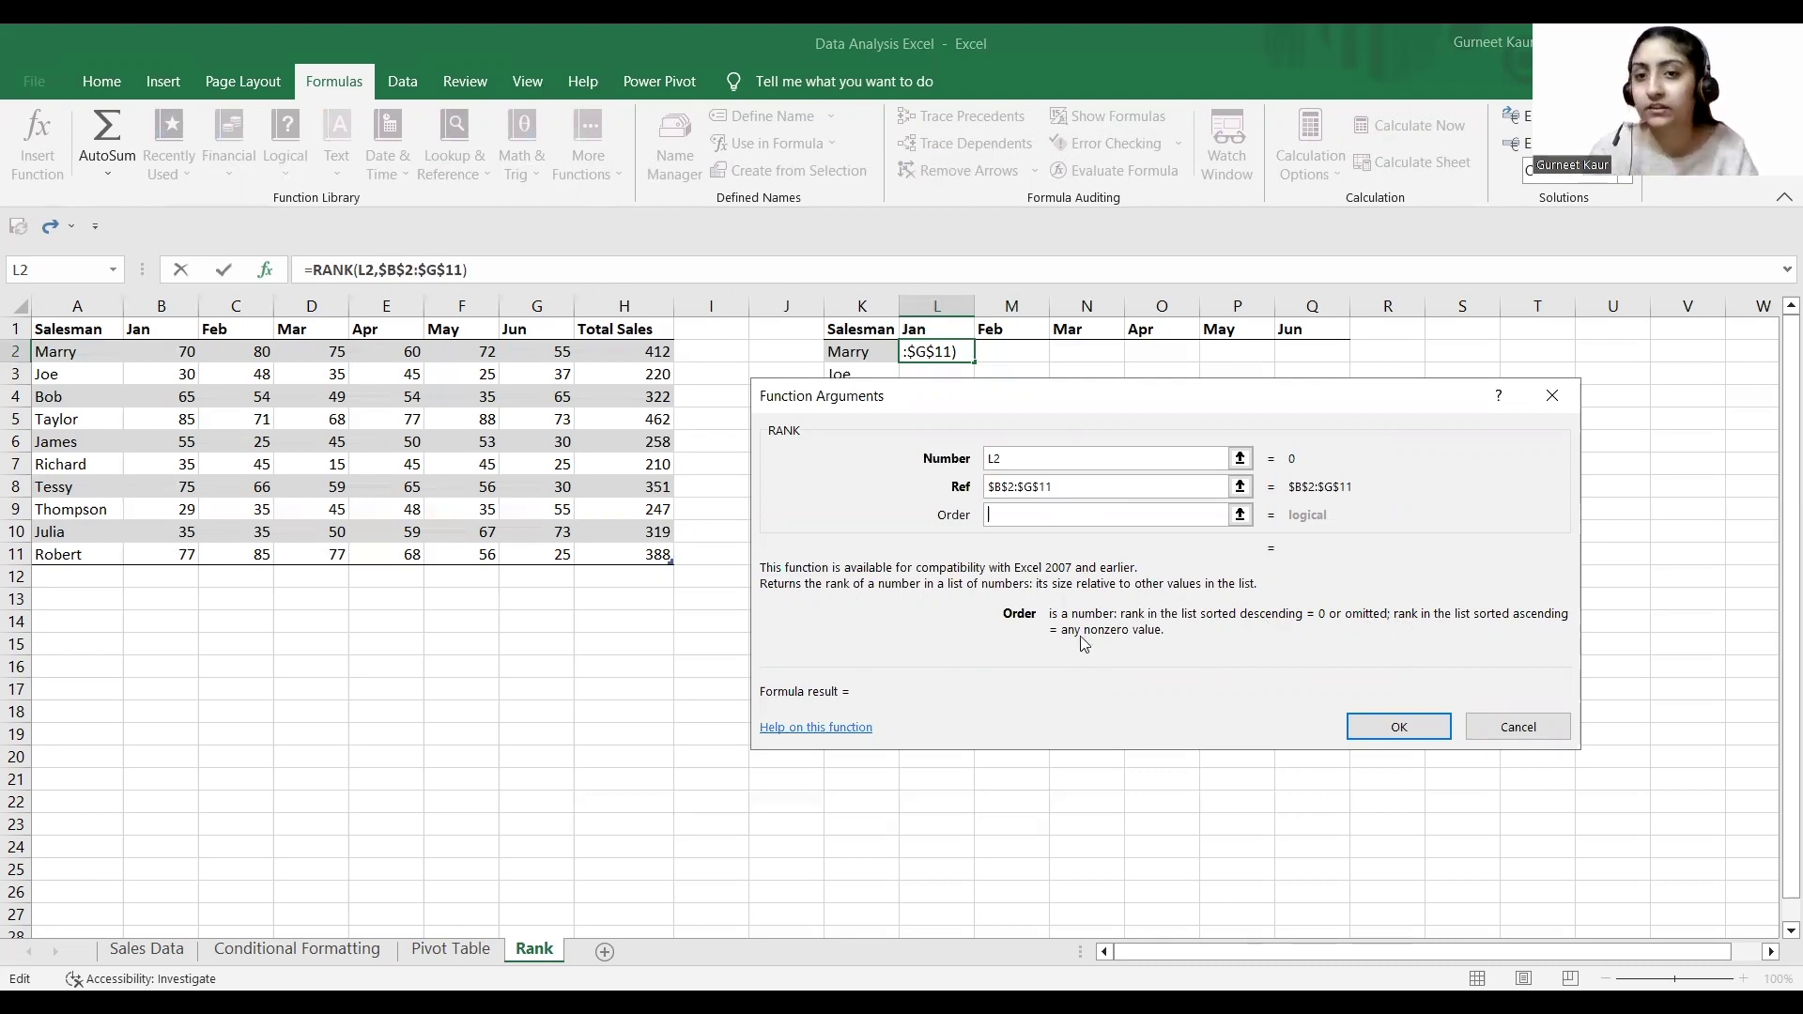
pyautogui.write('0')
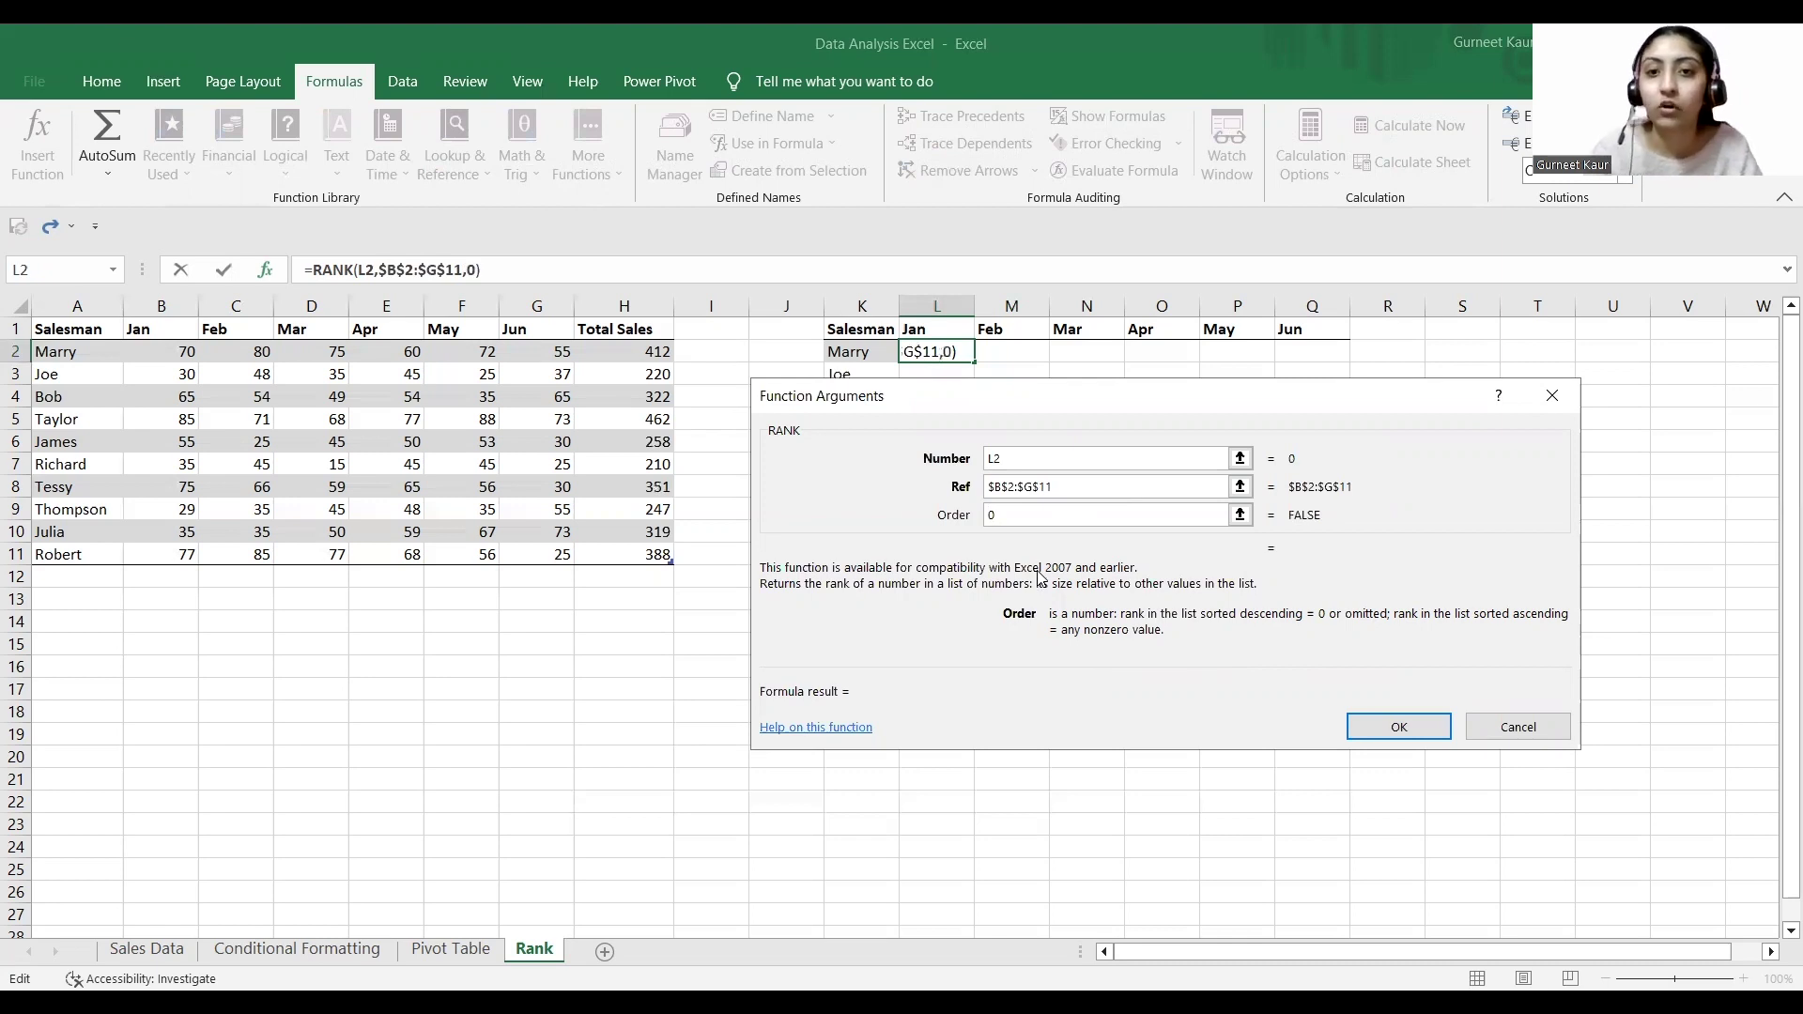
pyautogui.click(1422, 730)
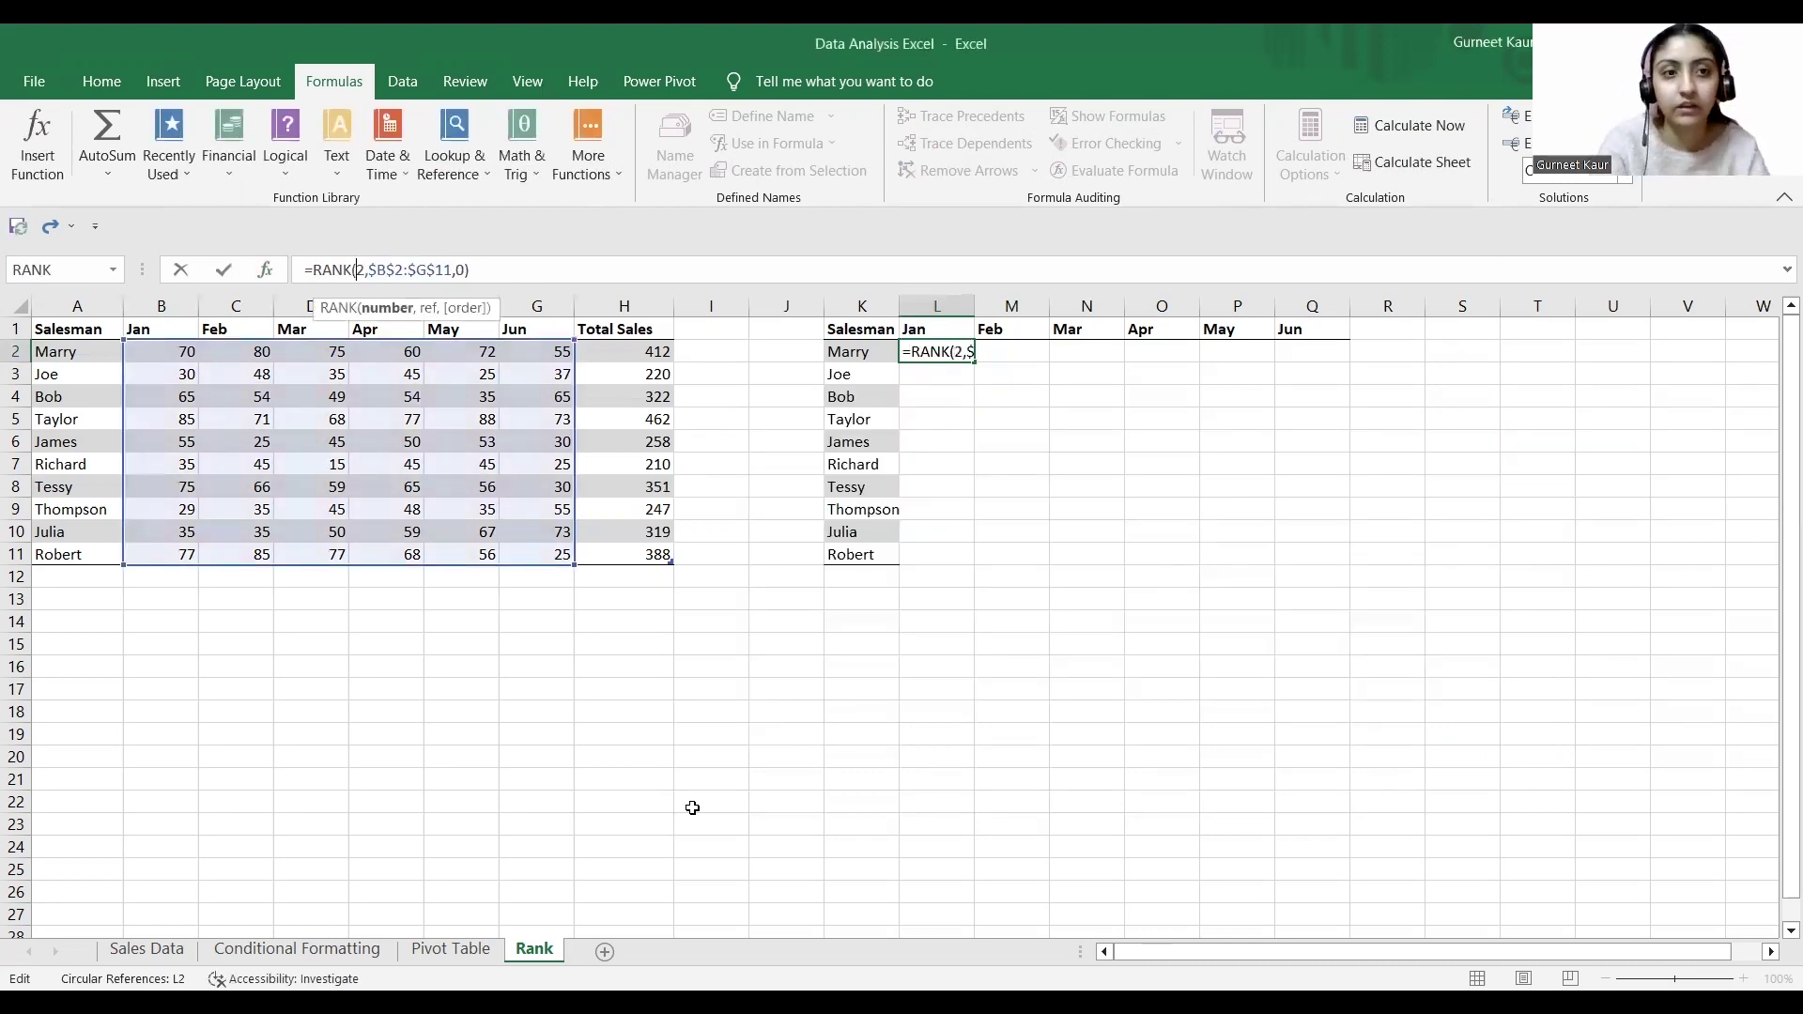
# - Correct the formula in L2 to =RANK(B2,$B$2:$G$11,0) and fill it down the Jan column through L11
pyautogui.write('B')
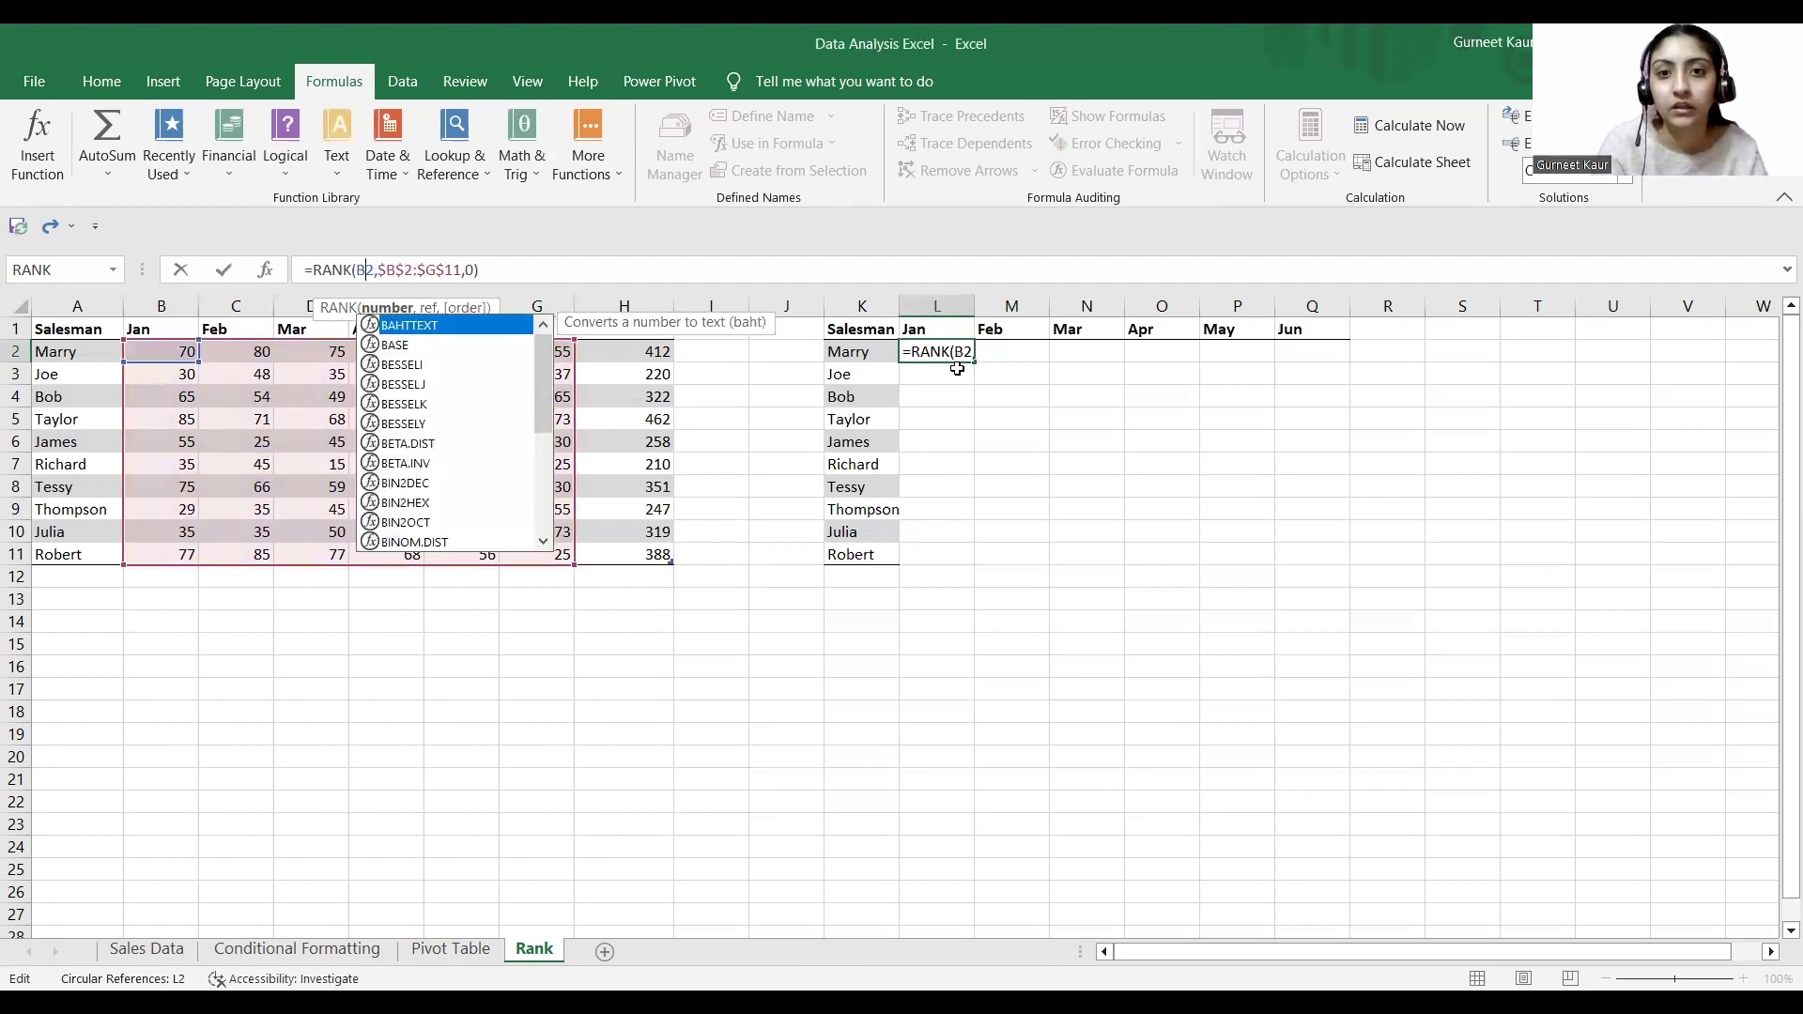
pyautogui.press('Return')
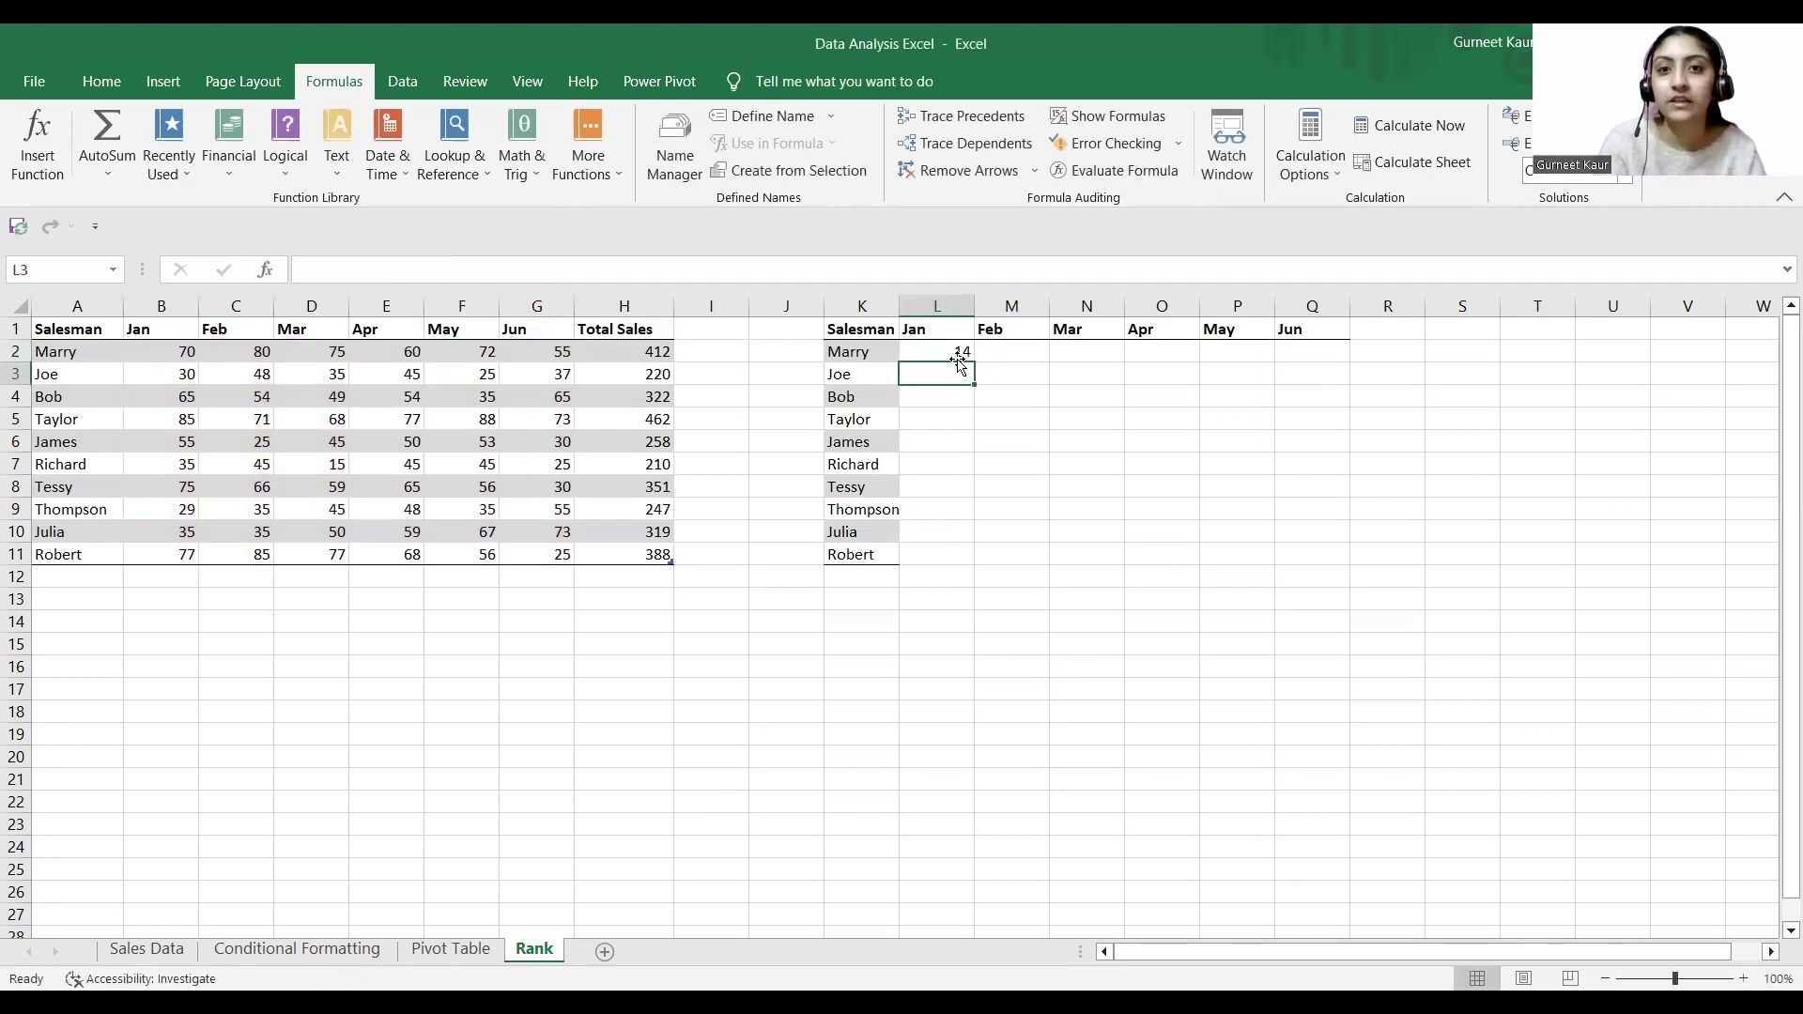
pyautogui.click(959, 352)
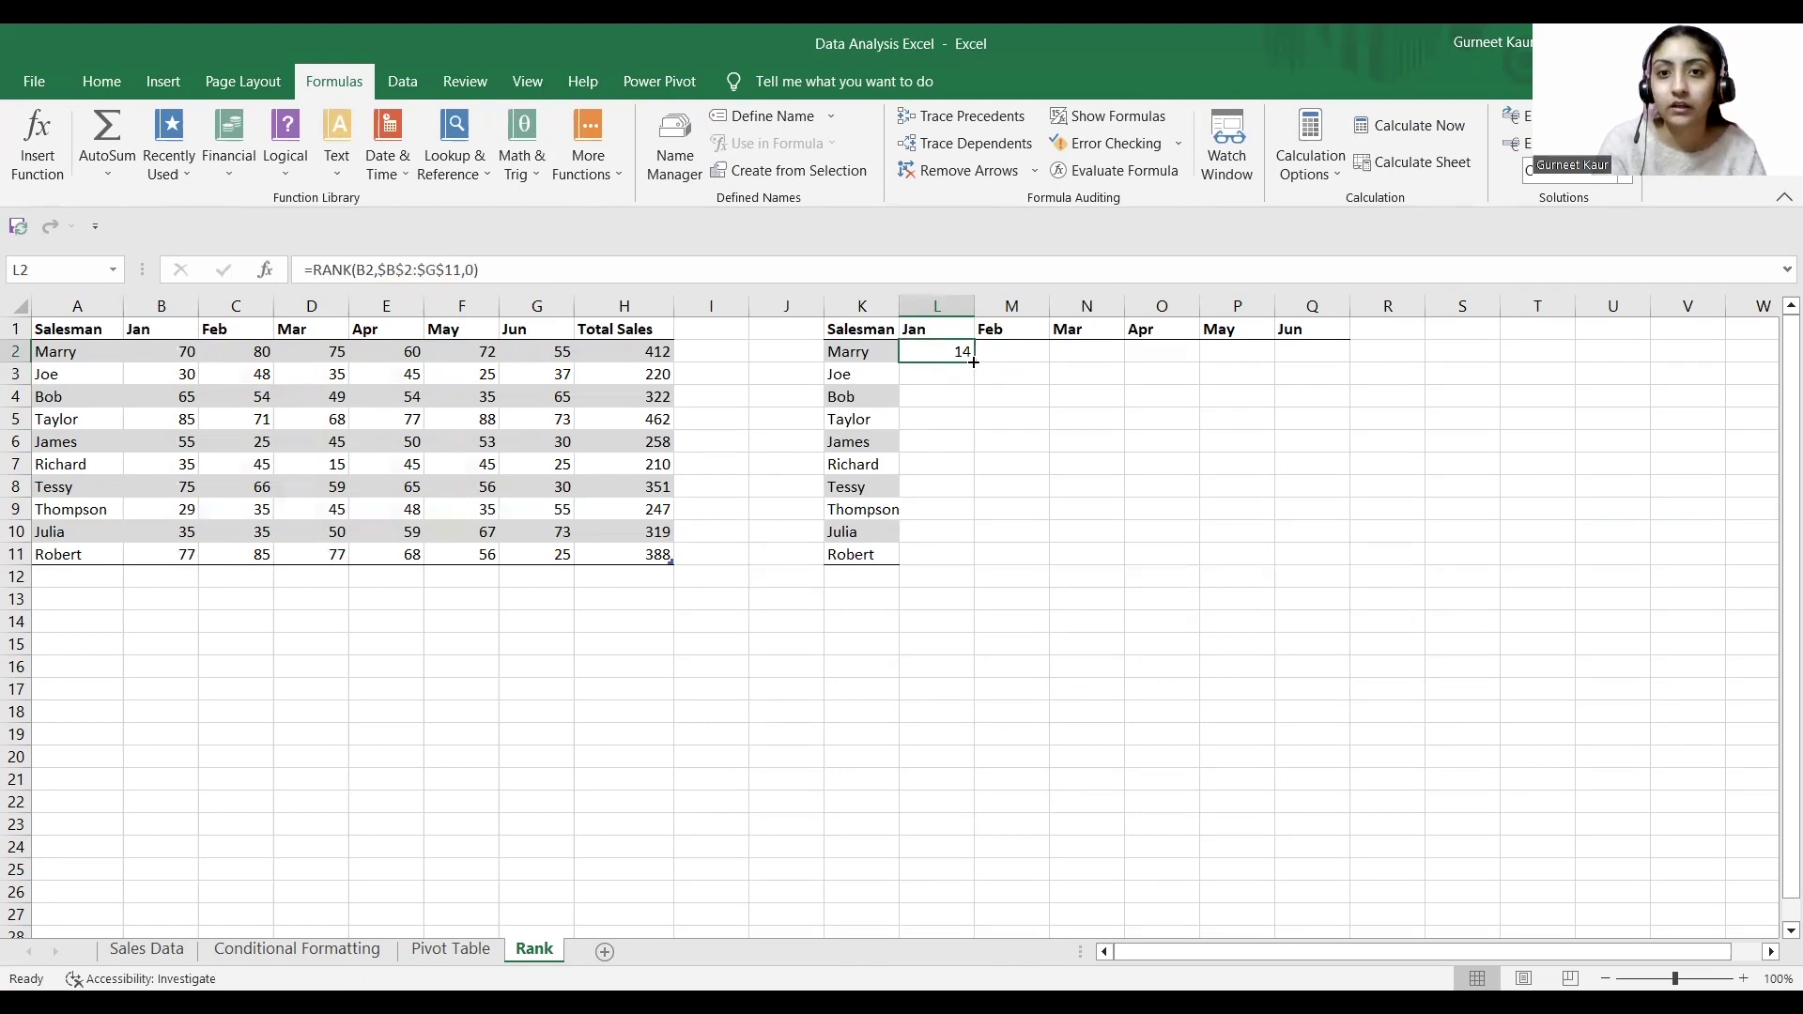
pyautogui.moveTo(1009, 374); pyautogui.dragTo(975, 565)
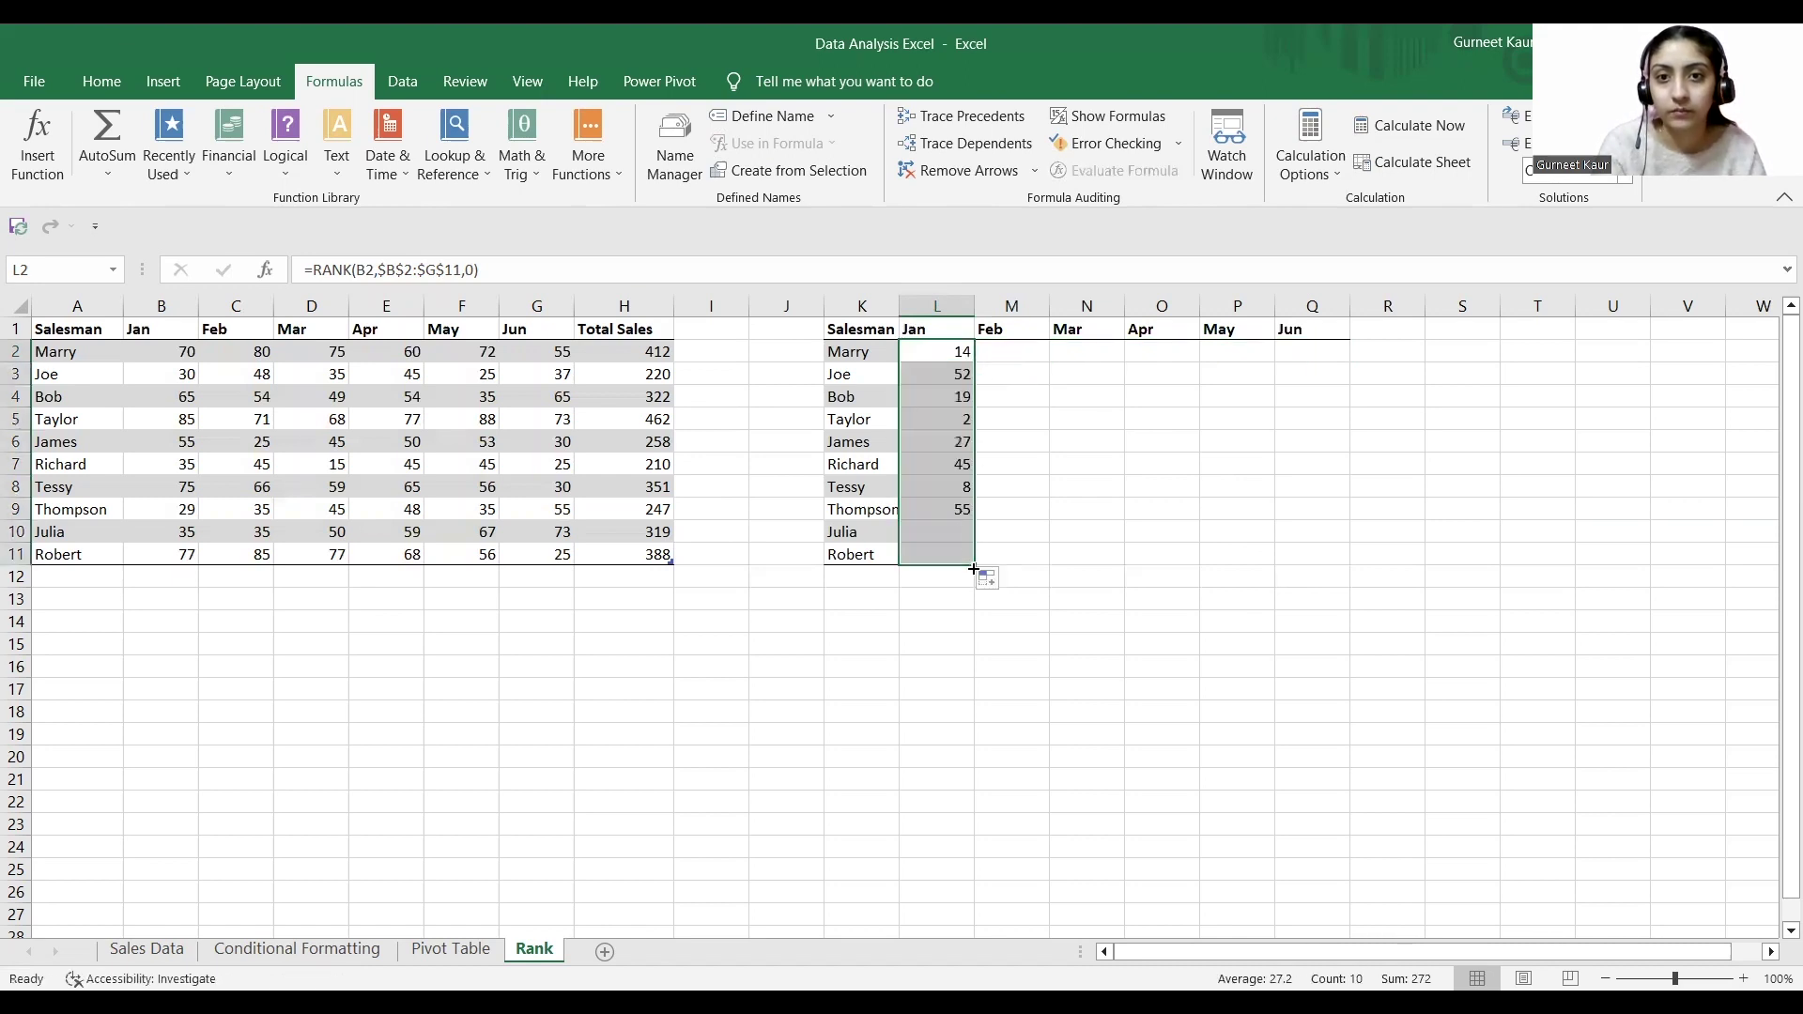
# - Fill the RANK formula from L11 across row 11 through the Jun column, Q11
pyautogui.click(997, 350)
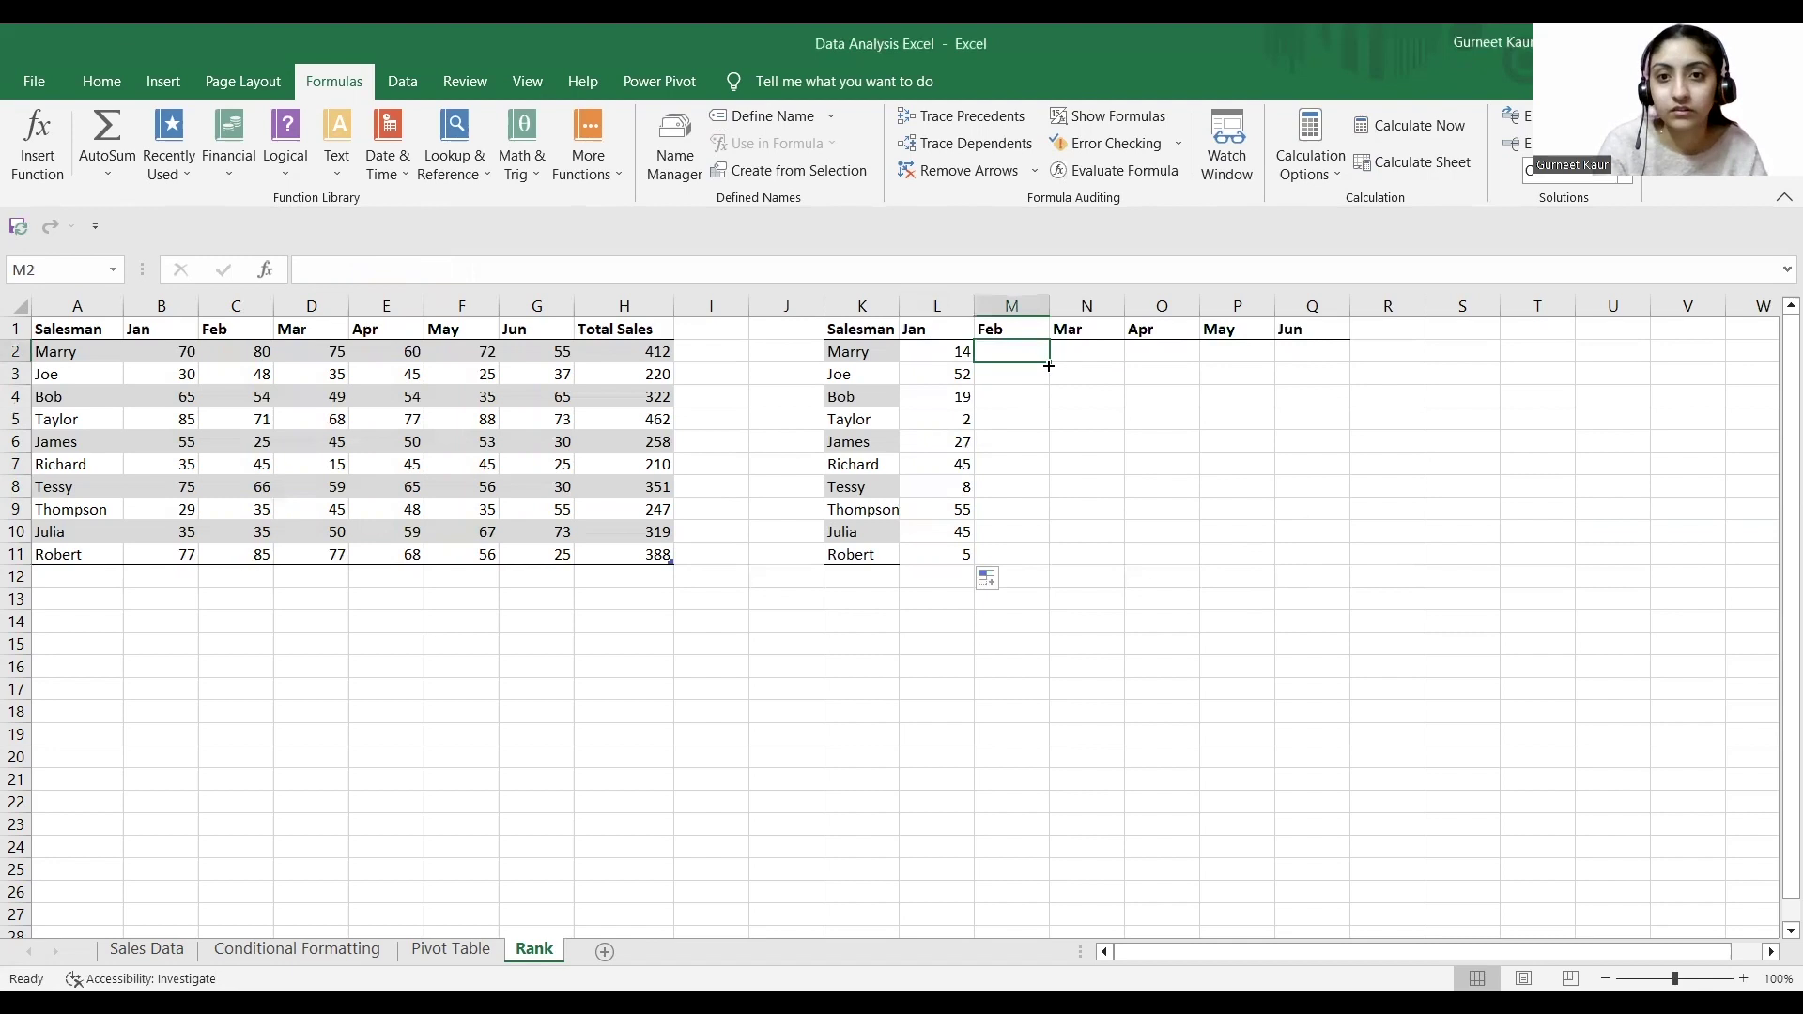
pyautogui.click(967, 552)
pyautogui.moveTo(976, 561); pyautogui.dragTo(1352, 406)
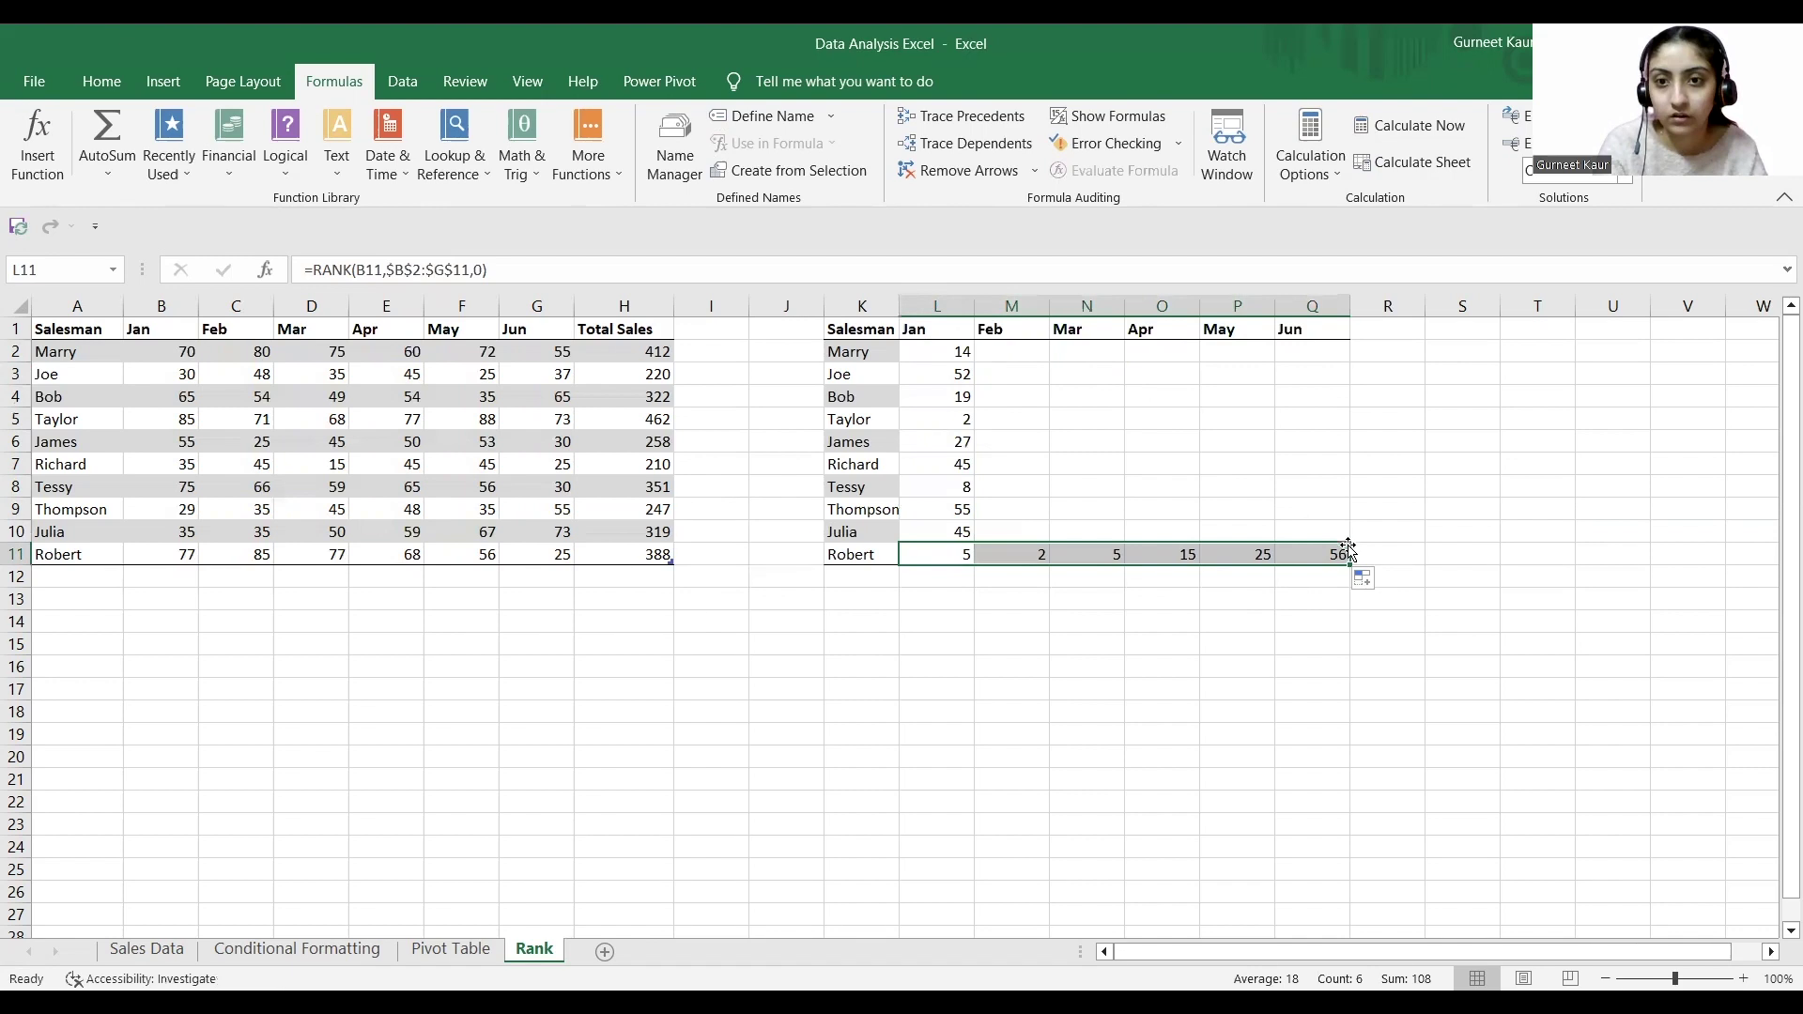
# - Fill the RANK formulas in L2, L3 and L4 across their rows through the Jun column, Q
pyautogui.click(1237, 550)
pyautogui.click(1336, 550)
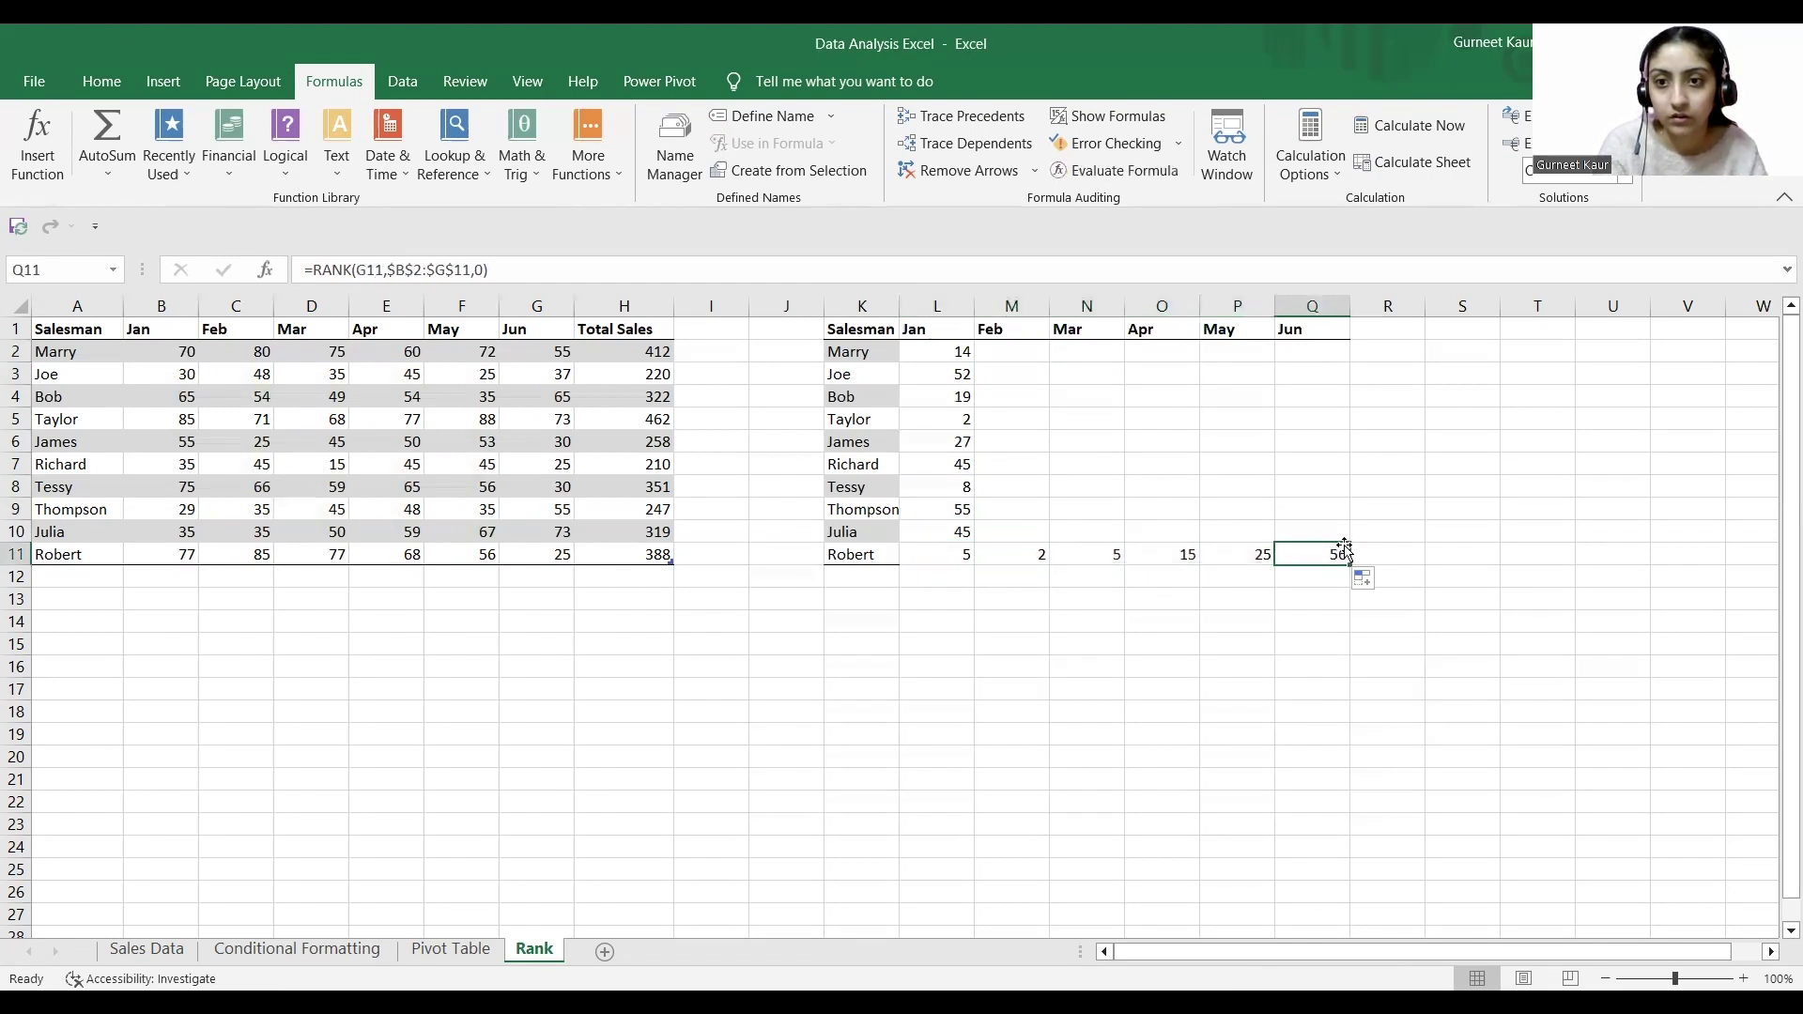
pyautogui.click(962, 351)
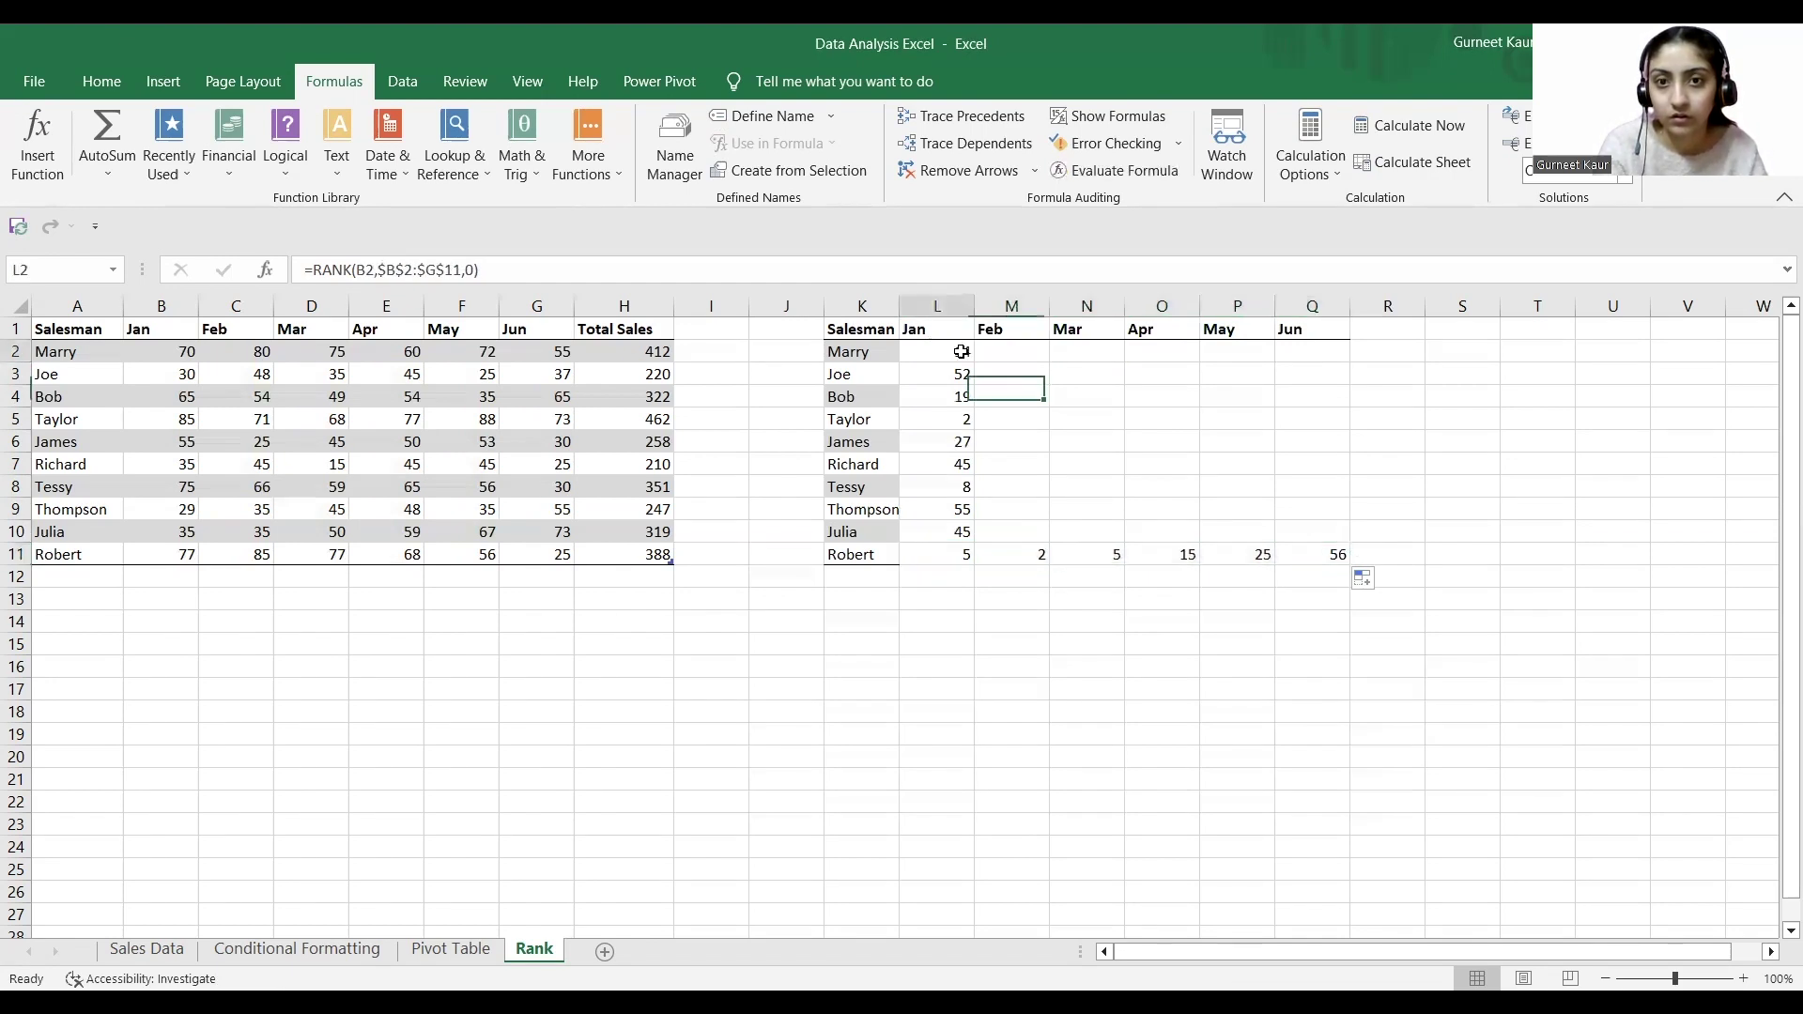
pyautogui.moveTo(975, 361); pyautogui.dragTo(1317, 371)
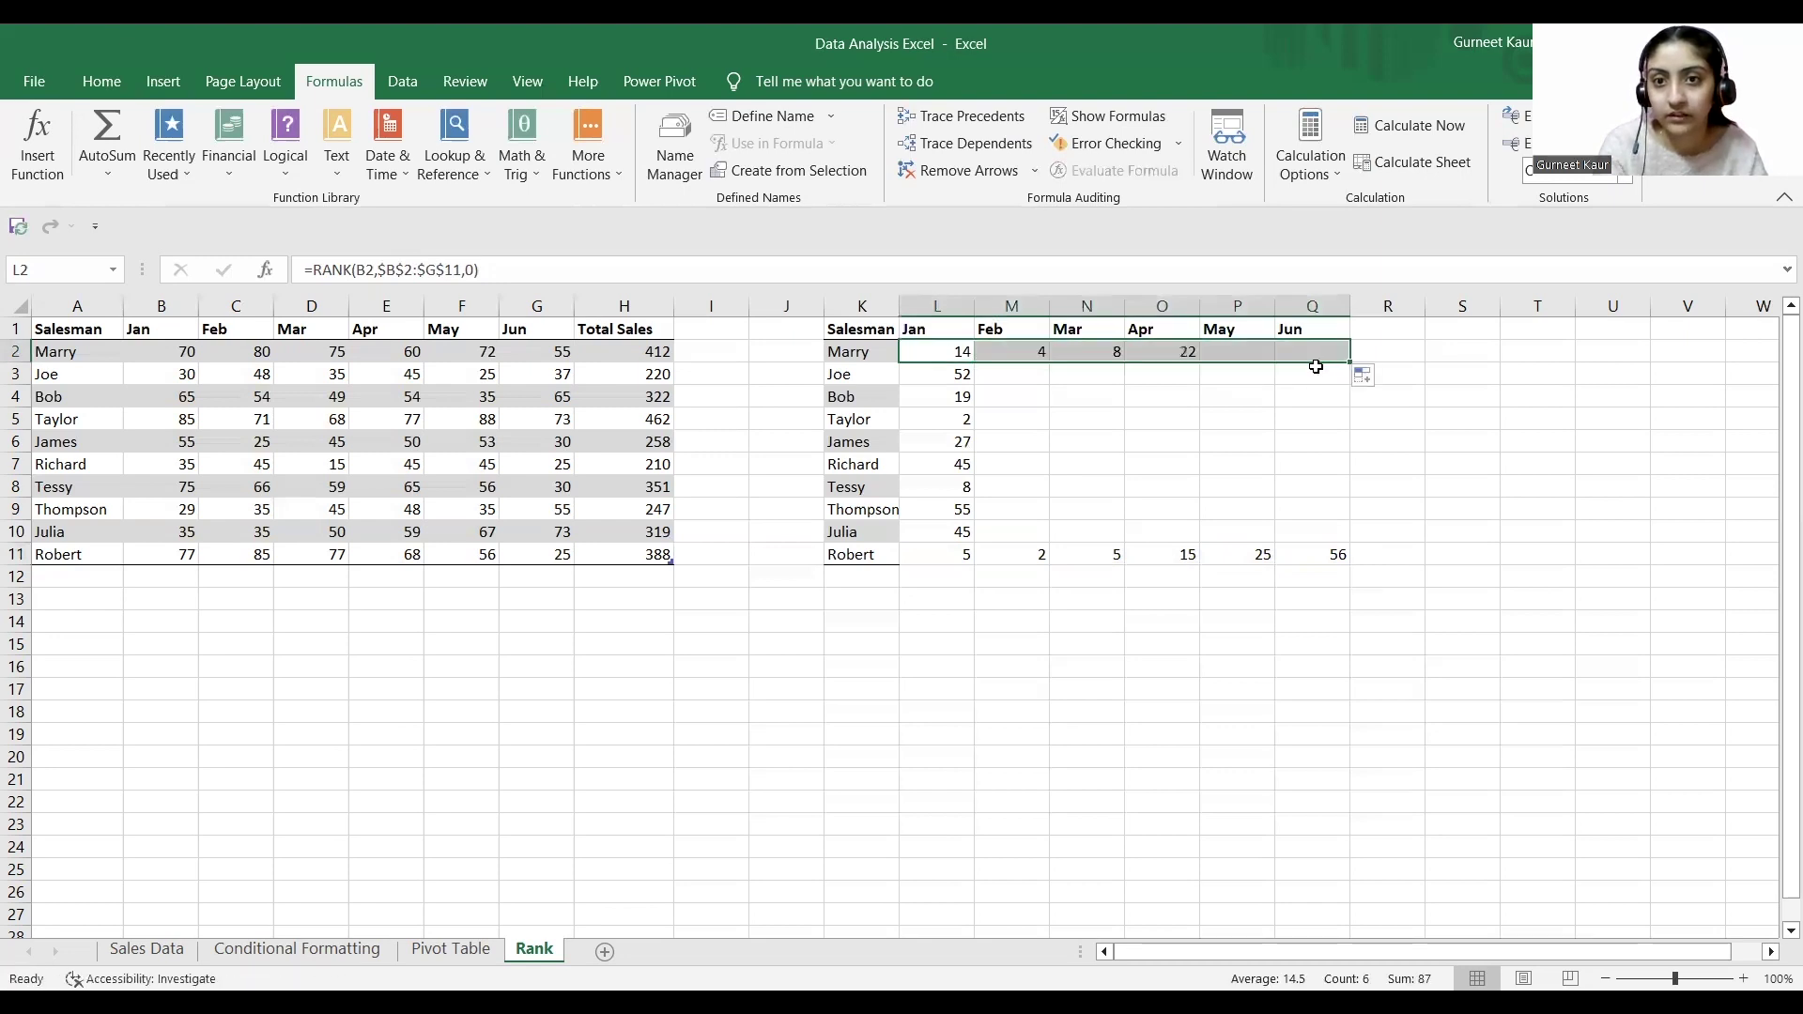
pyautogui.click(975, 378)
pyautogui.moveTo(979, 383); pyautogui.dragTo(1319, 392)
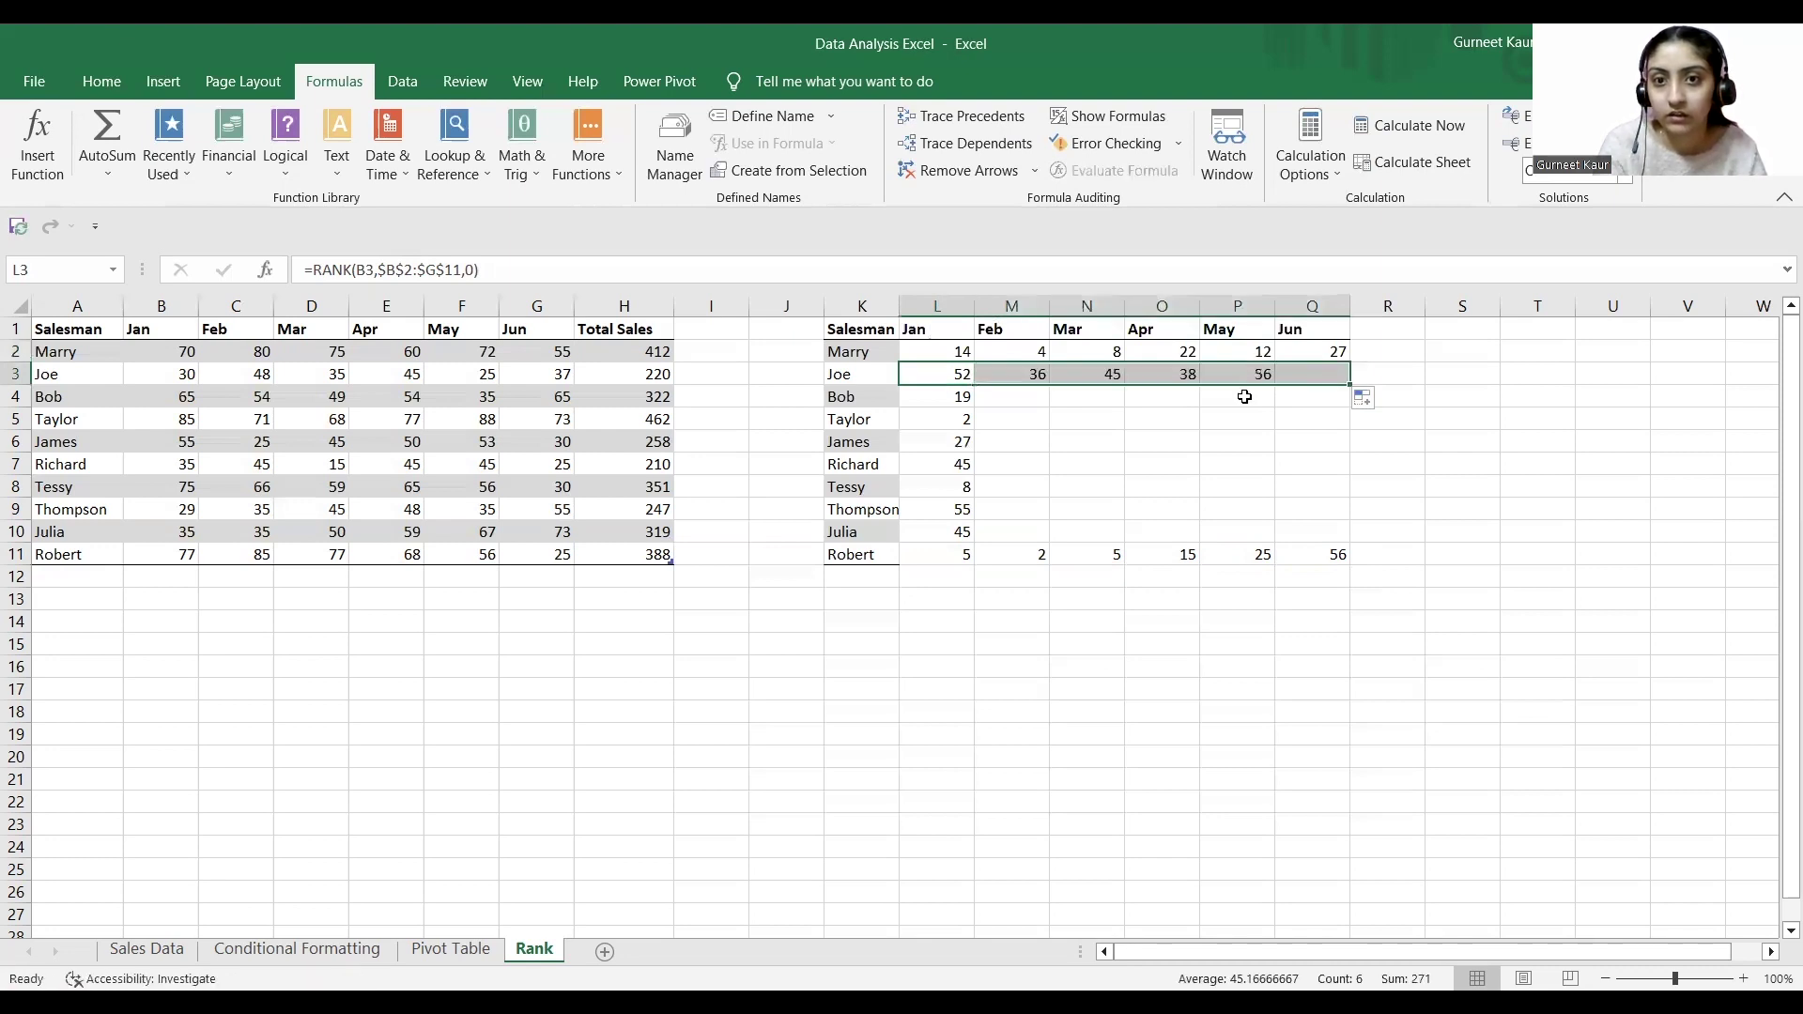
pyautogui.click(967, 402)
pyautogui.moveTo(975, 408); pyautogui.dragTo(1325, 464)
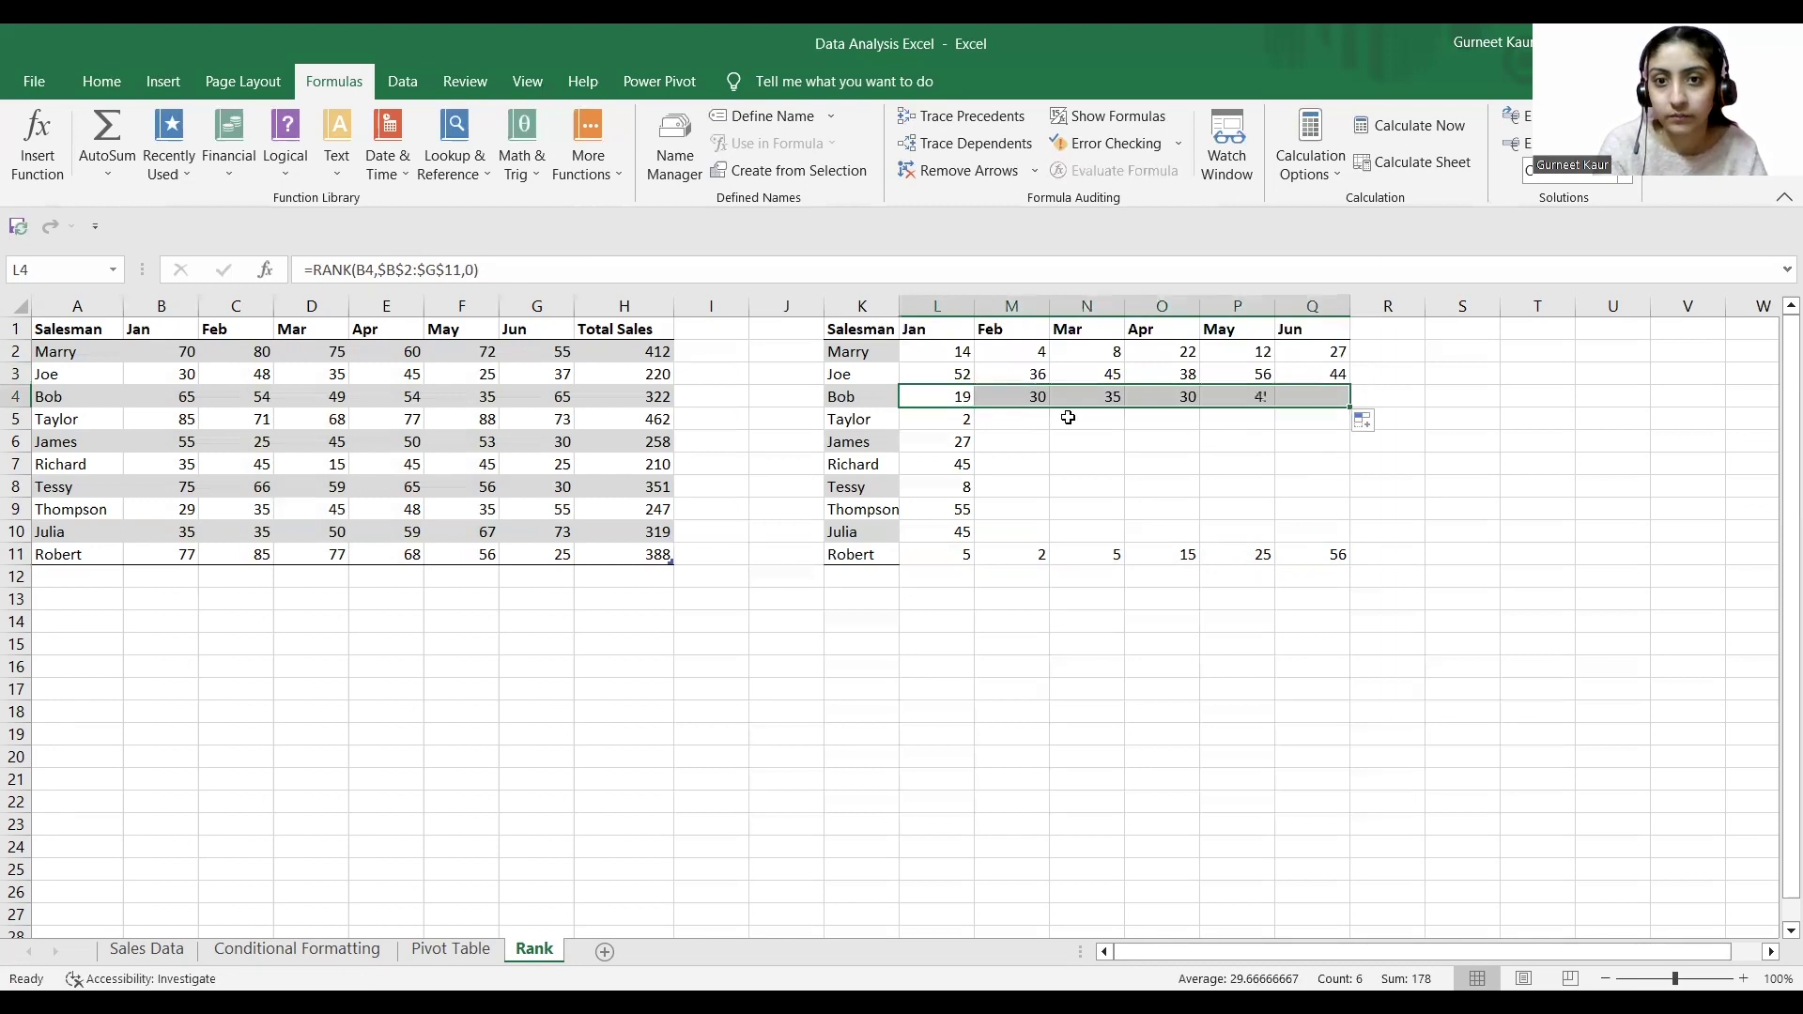
# - Fill the RANK formulas in L5, L6 and L7 across their rows through the Jun column, Q
pyautogui.click(962, 420)
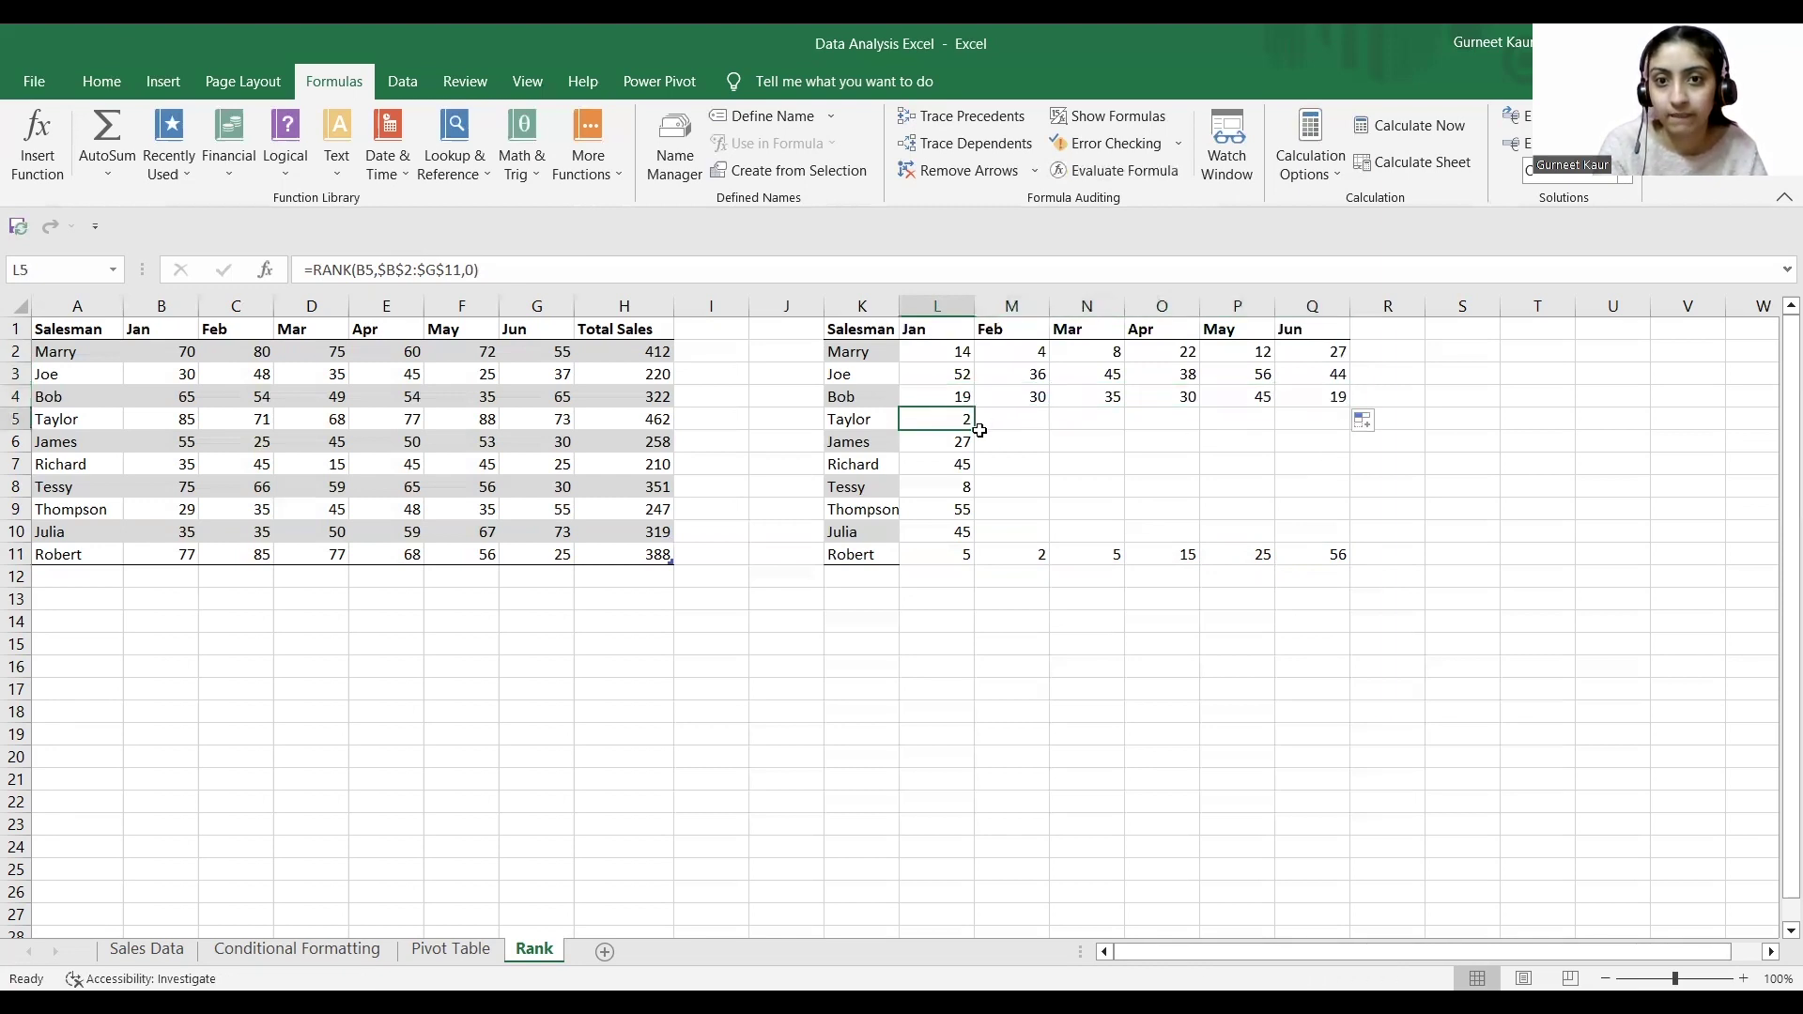
pyautogui.moveTo(974, 430); pyautogui.dragTo(1280, 467)
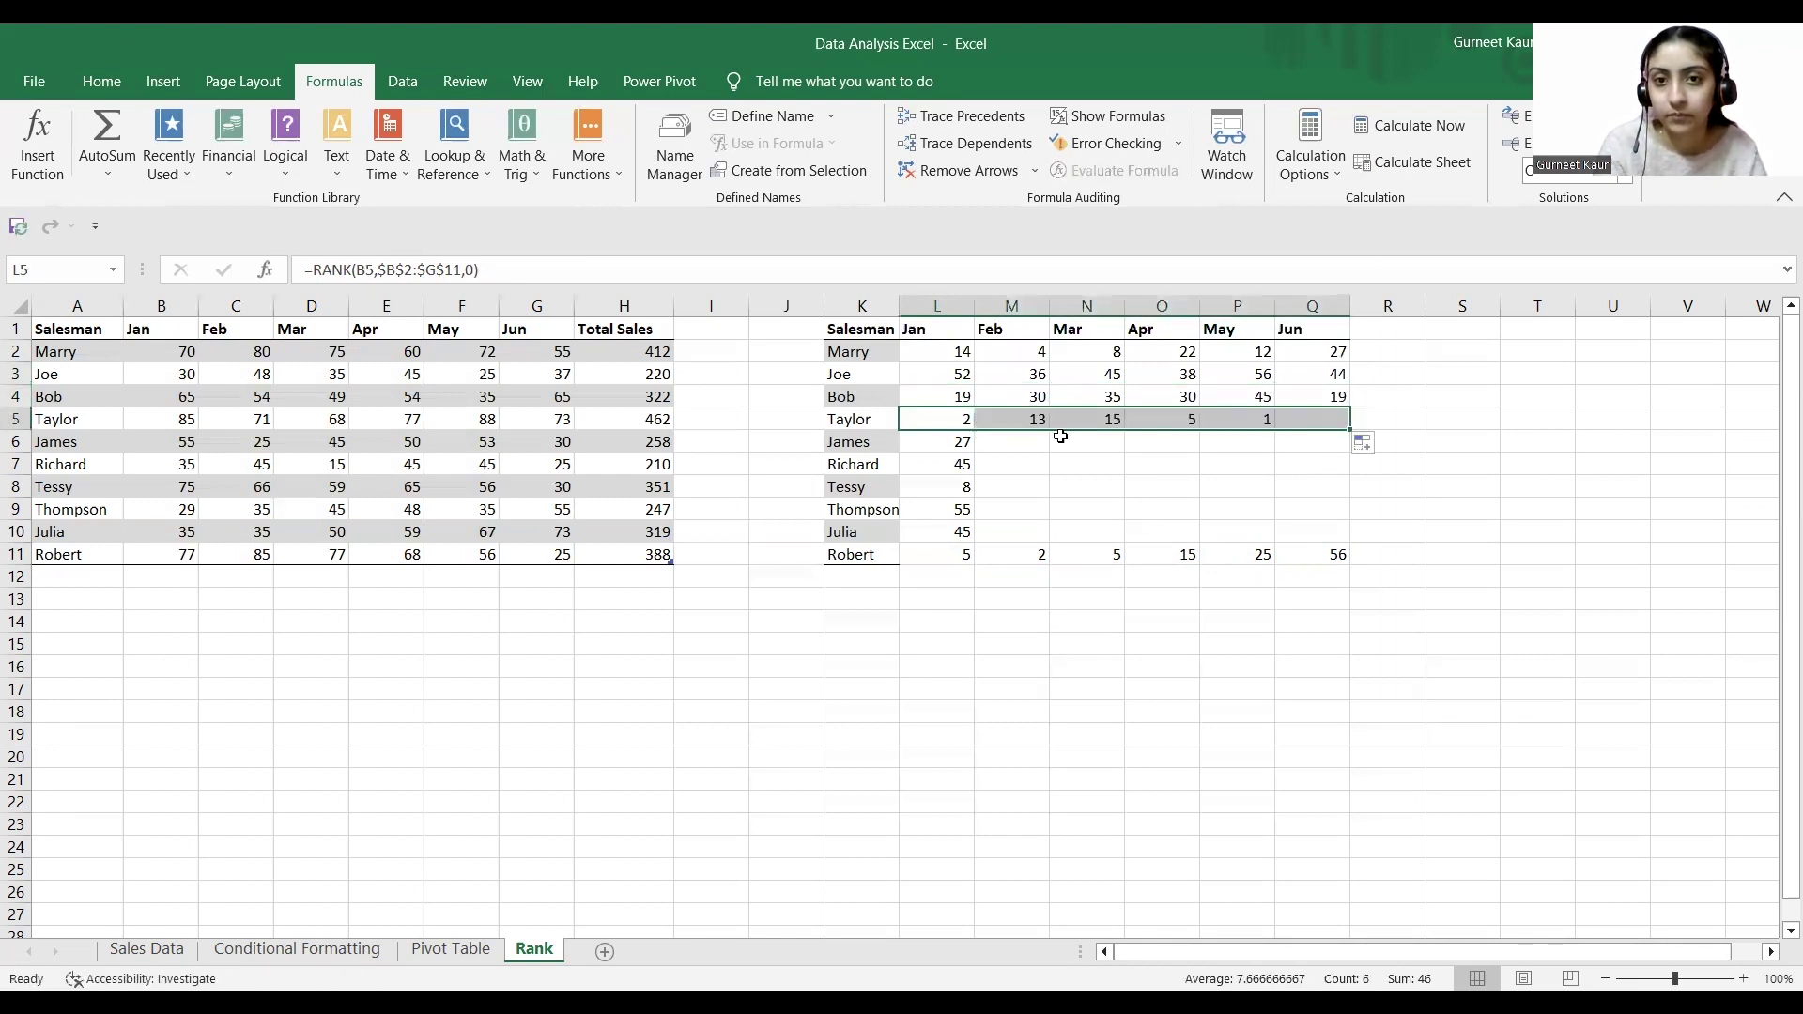
pyautogui.click(960, 441)
pyautogui.moveTo(974, 455); pyautogui.dragTo(1338, 449)
pyautogui.click(967, 464)
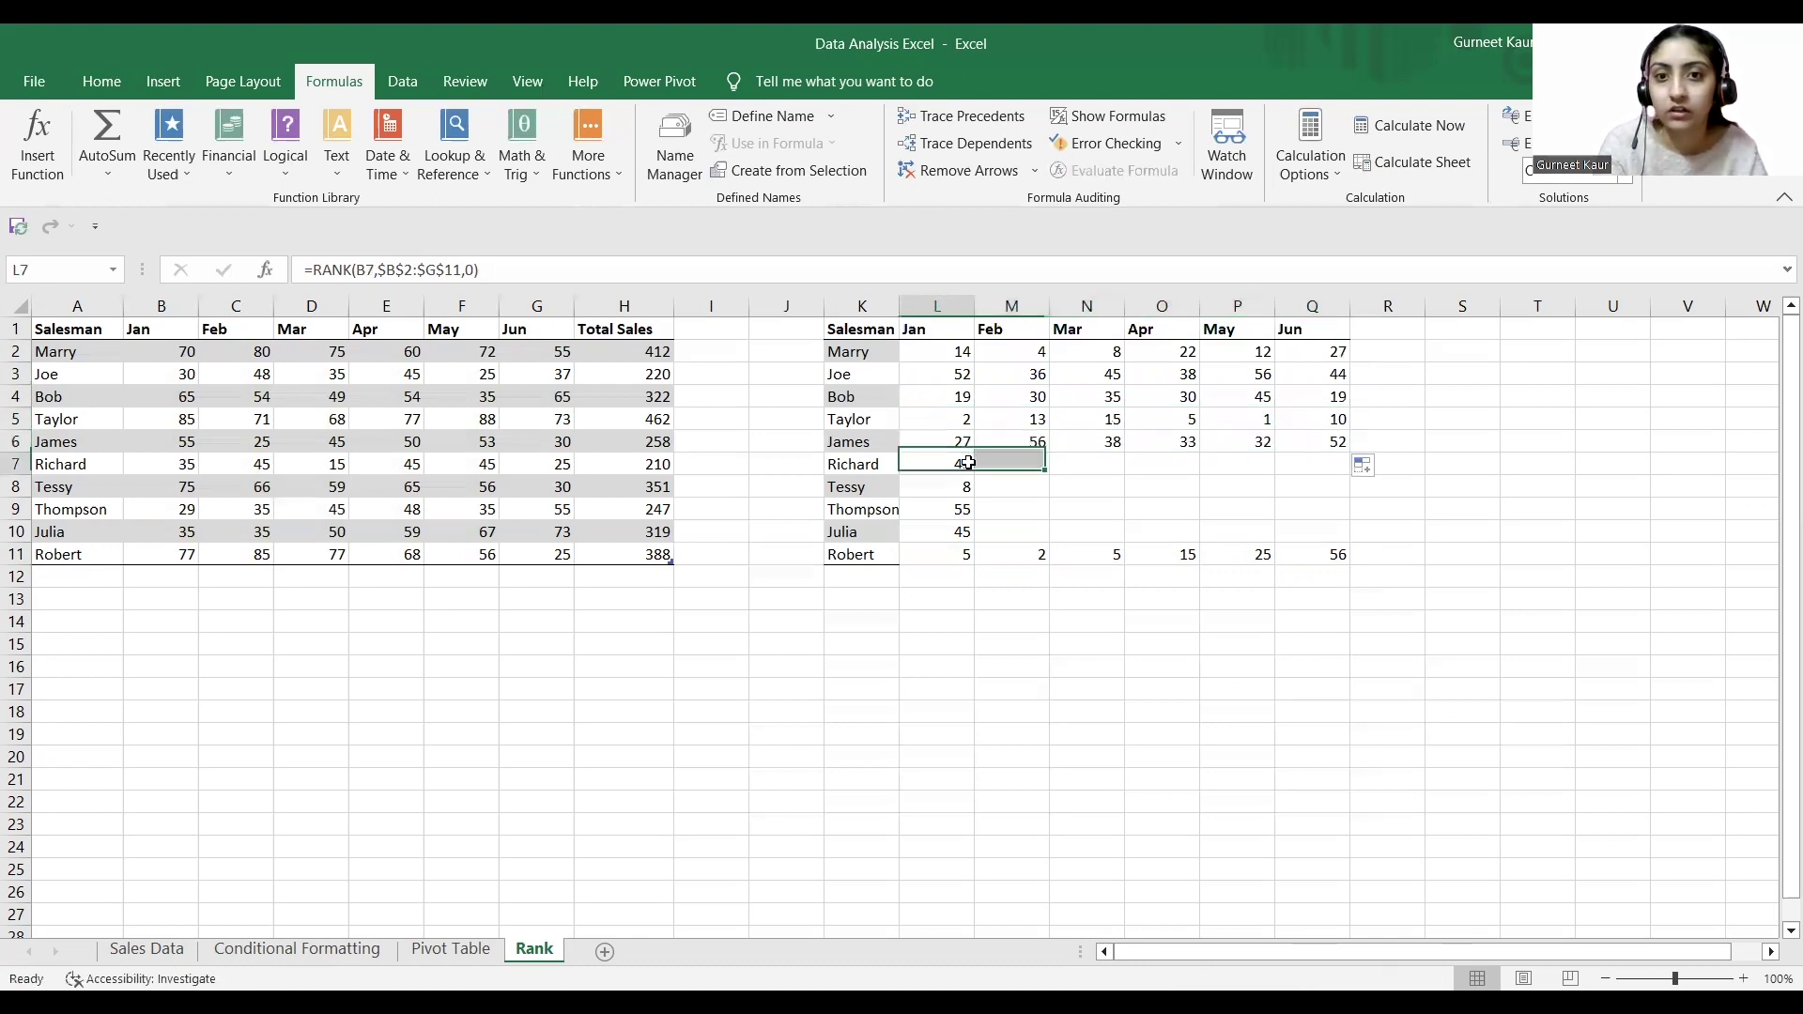
pyautogui.moveTo(975, 475); pyautogui.dragTo(1338, 475)
# - Complete the ranking table by filling the RANK formulas in L8, L9 and L10 across through column Q
pyautogui.click(945, 487)
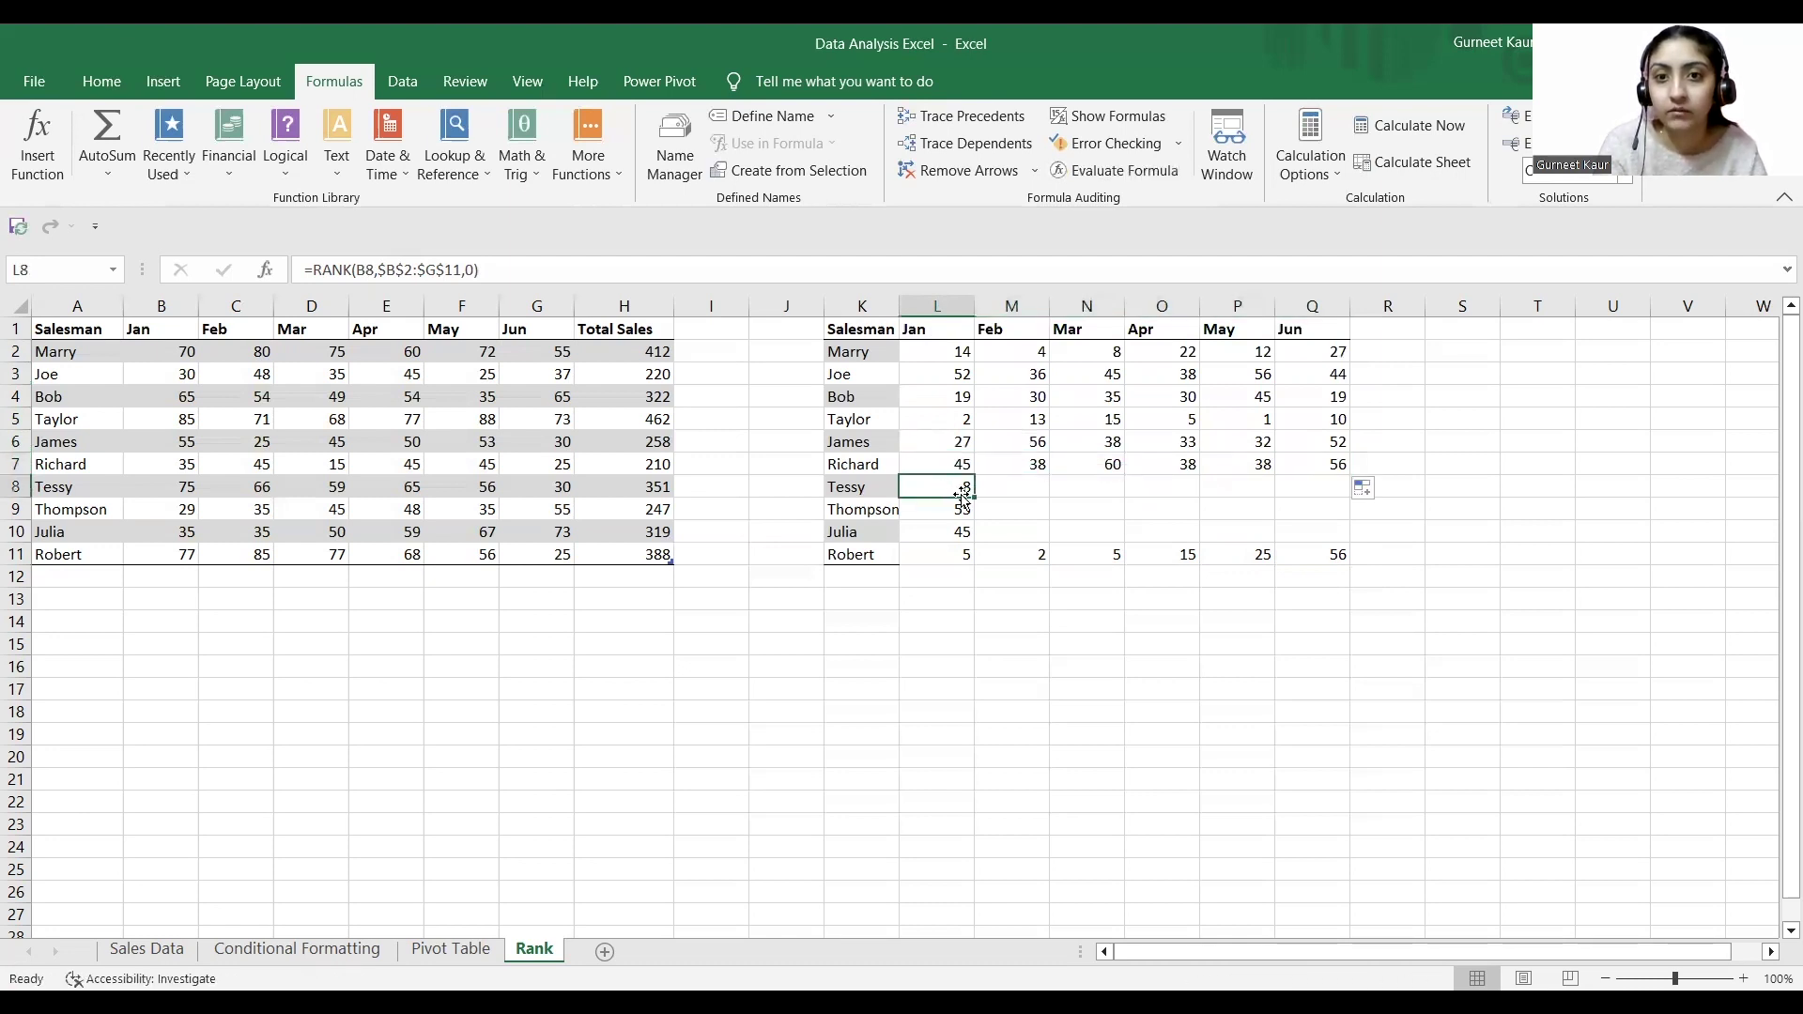
pyautogui.moveTo(974, 498); pyautogui.dragTo(1323, 511)
pyautogui.click(959, 515)
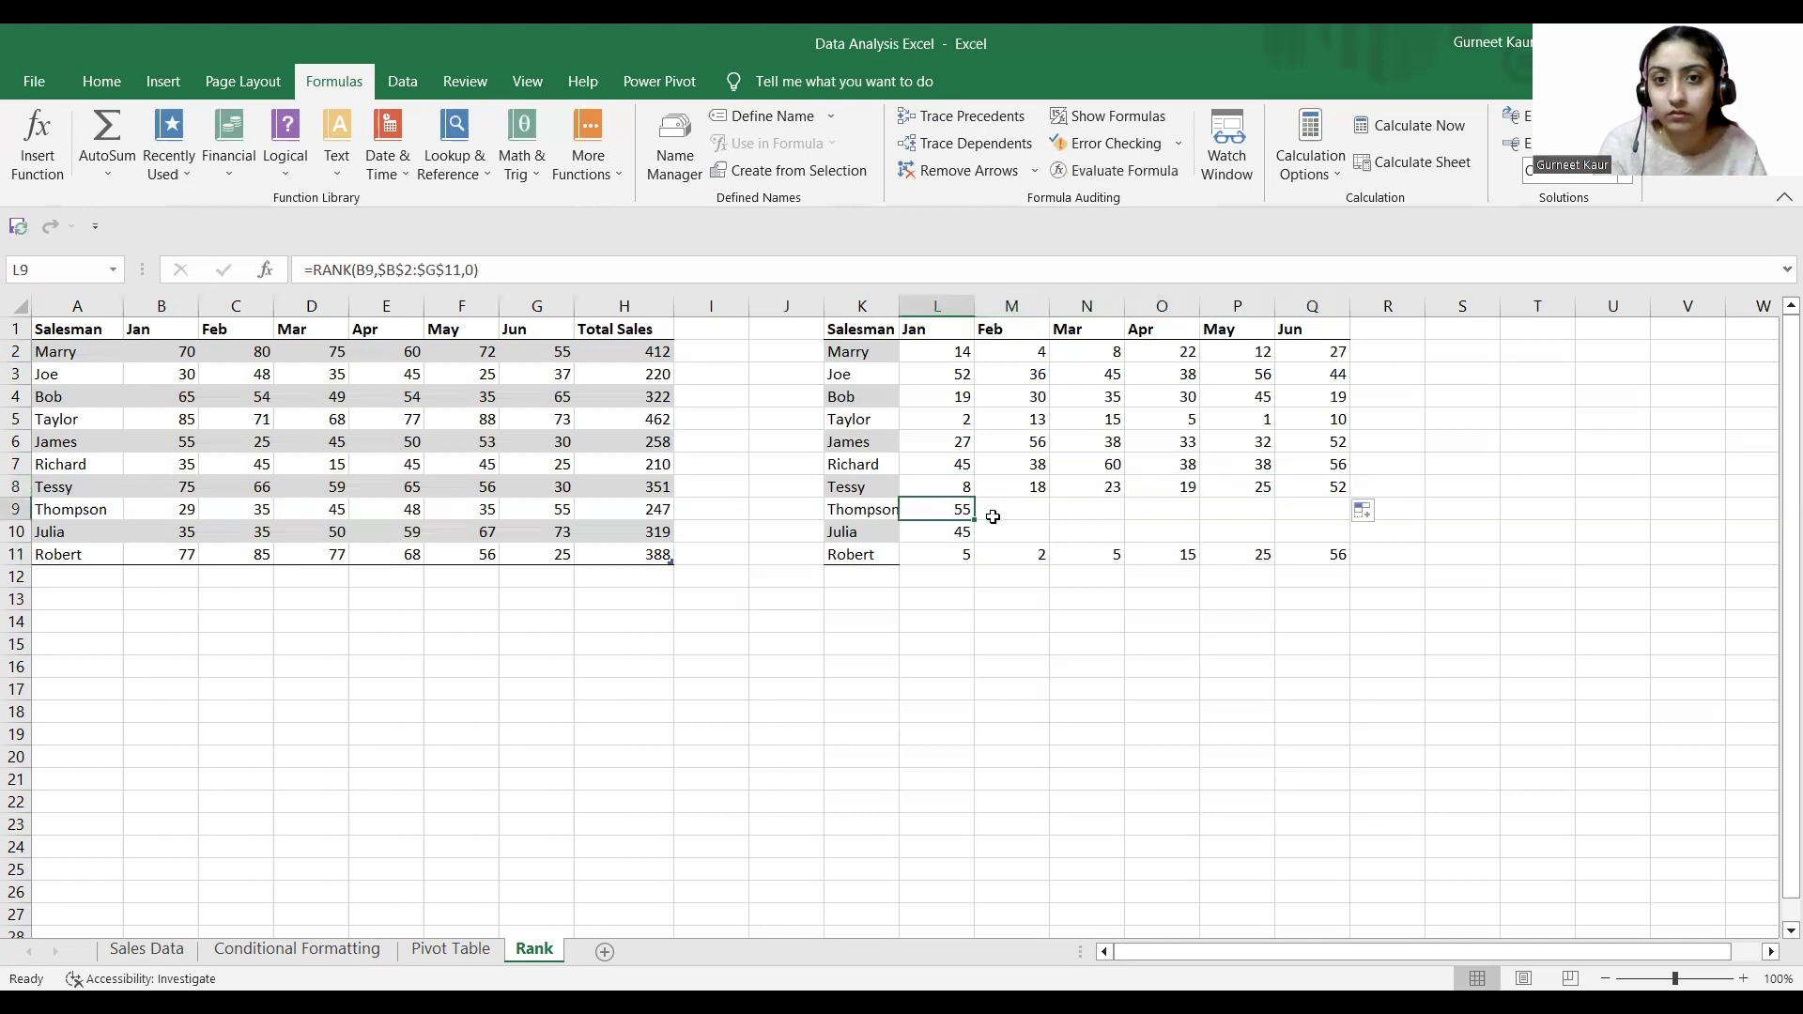
pyautogui.moveTo(975, 517); pyautogui.dragTo(1324, 514)
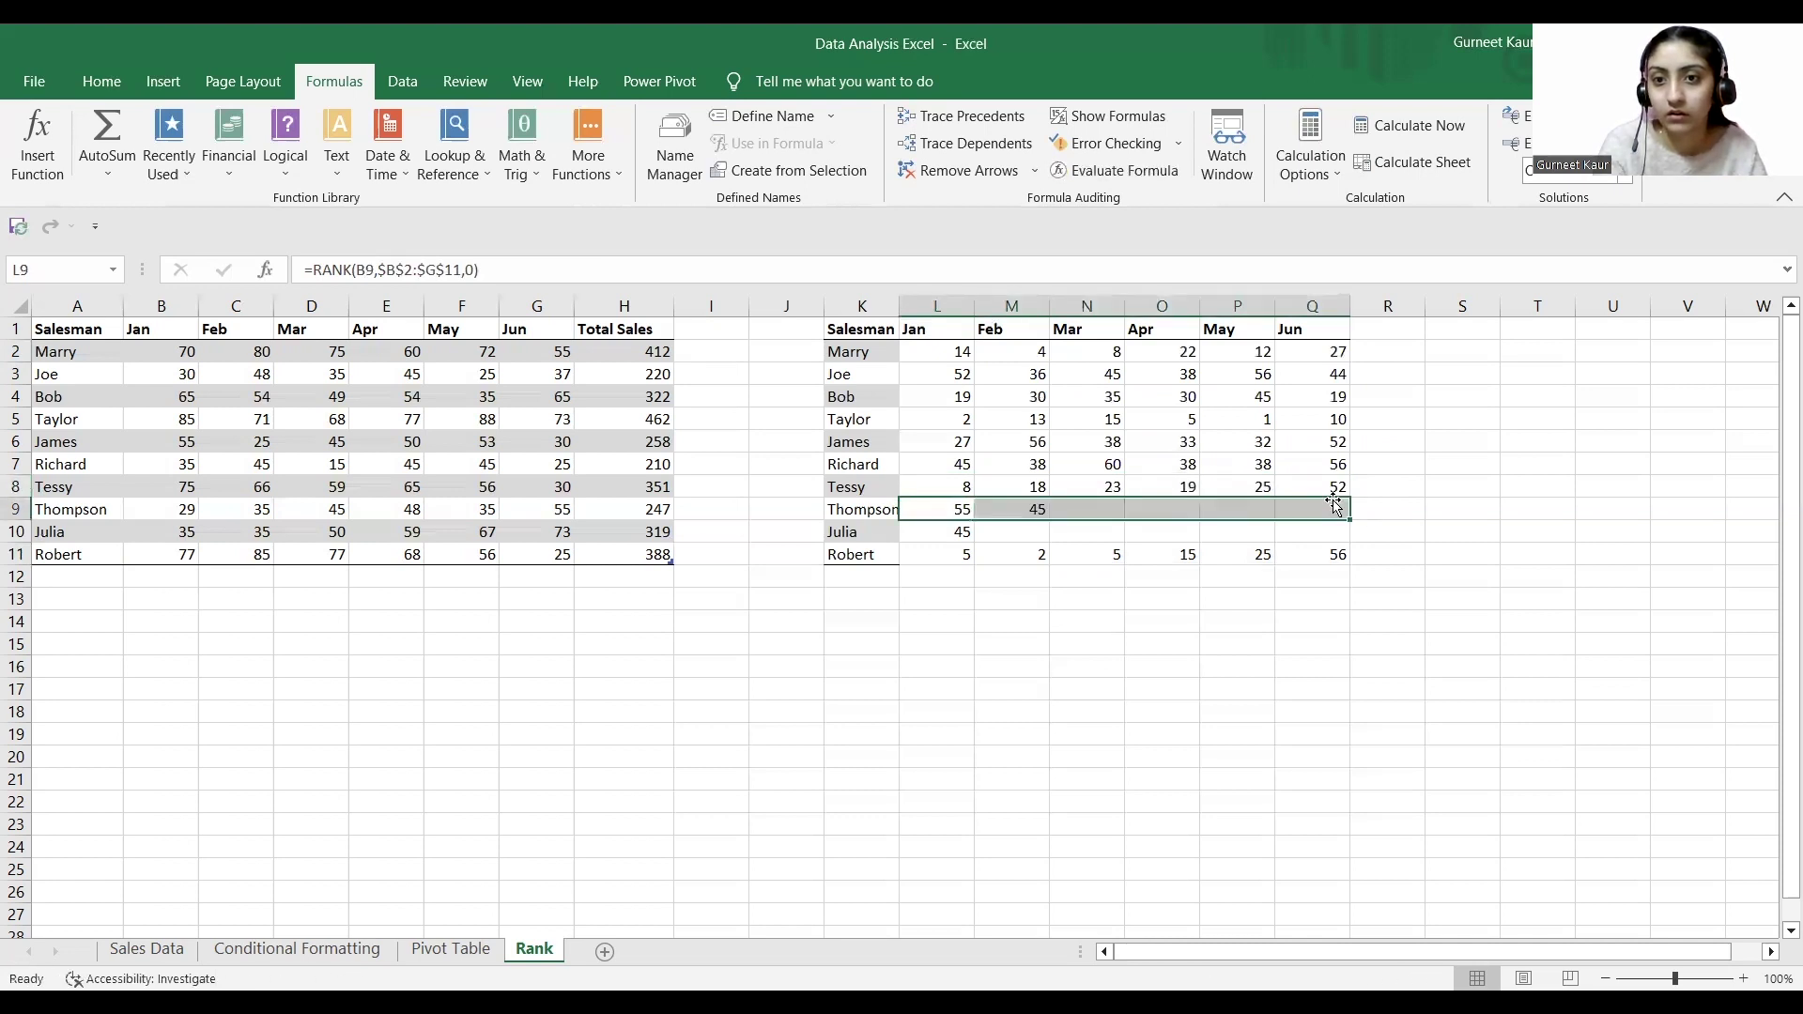
pyautogui.click(959, 533)
pyautogui.moveTo(974, 543); pyautogui.dragTo(1333, 533)
pyautogui.click(1011, 463)
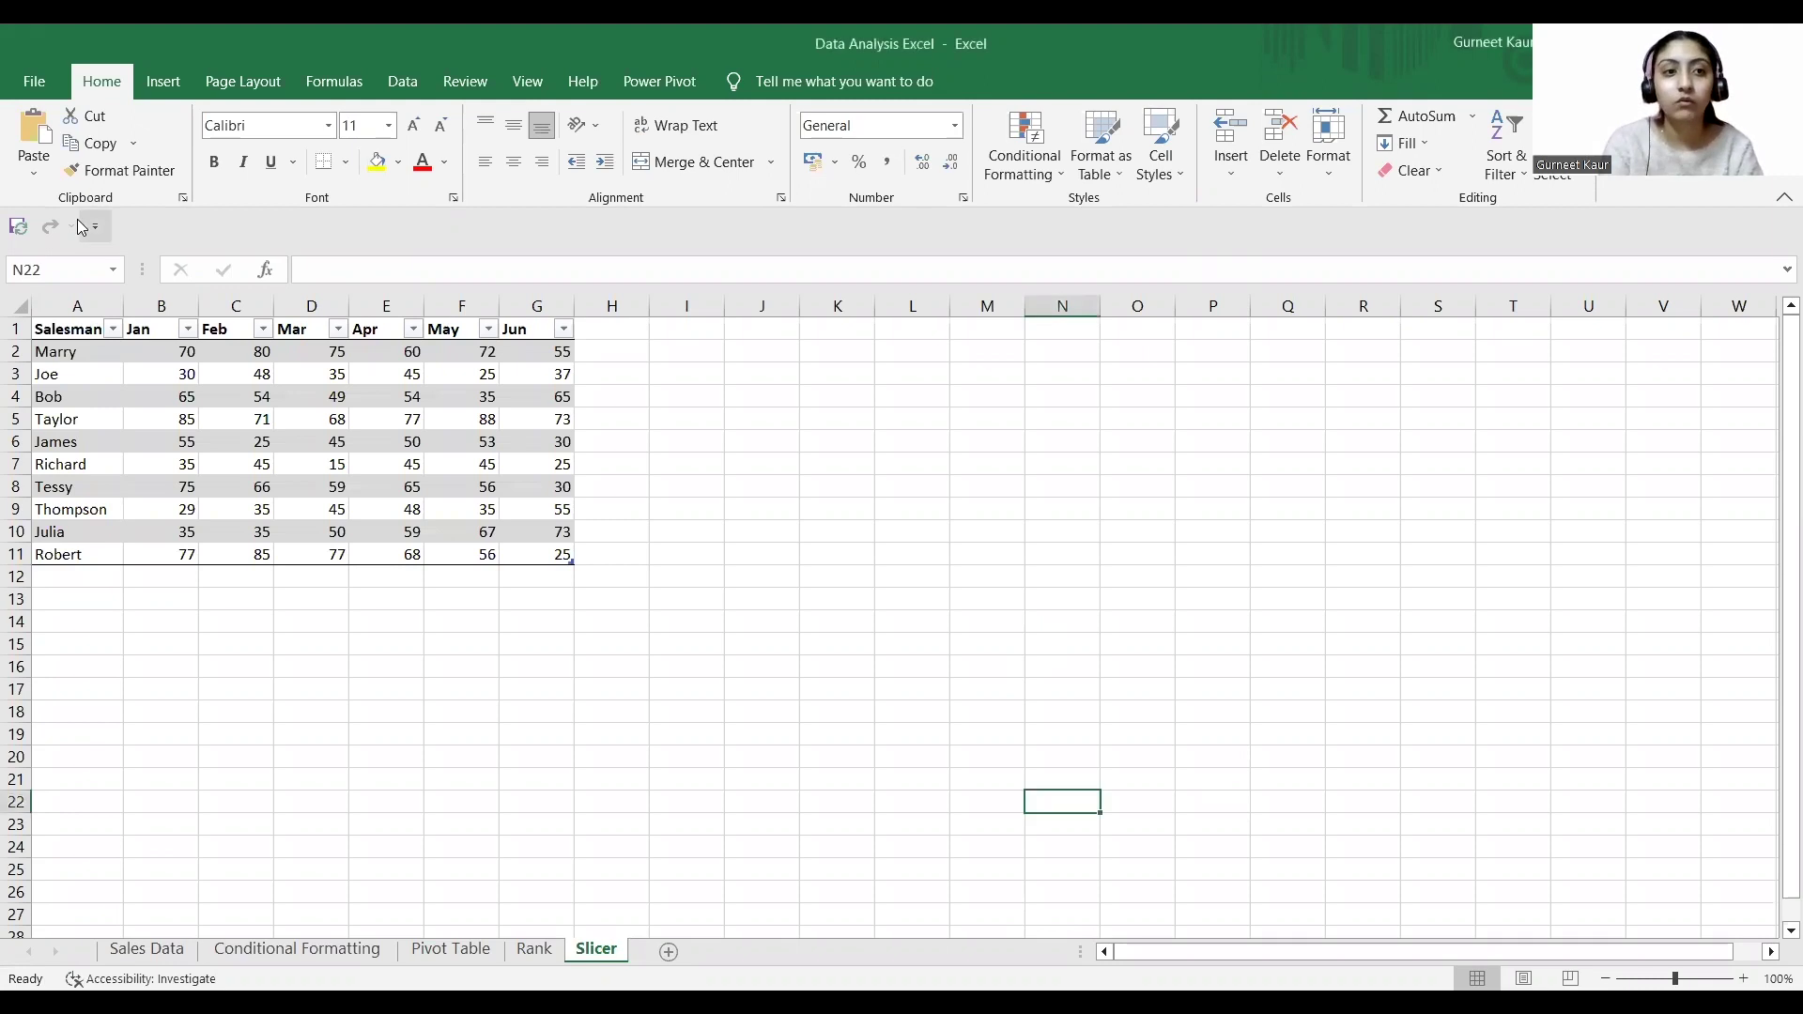
# - On the Slicer sheet, insert a clustered column and line combo chart from Table18 and remove its chart title
pyautogui.click(113, 269)
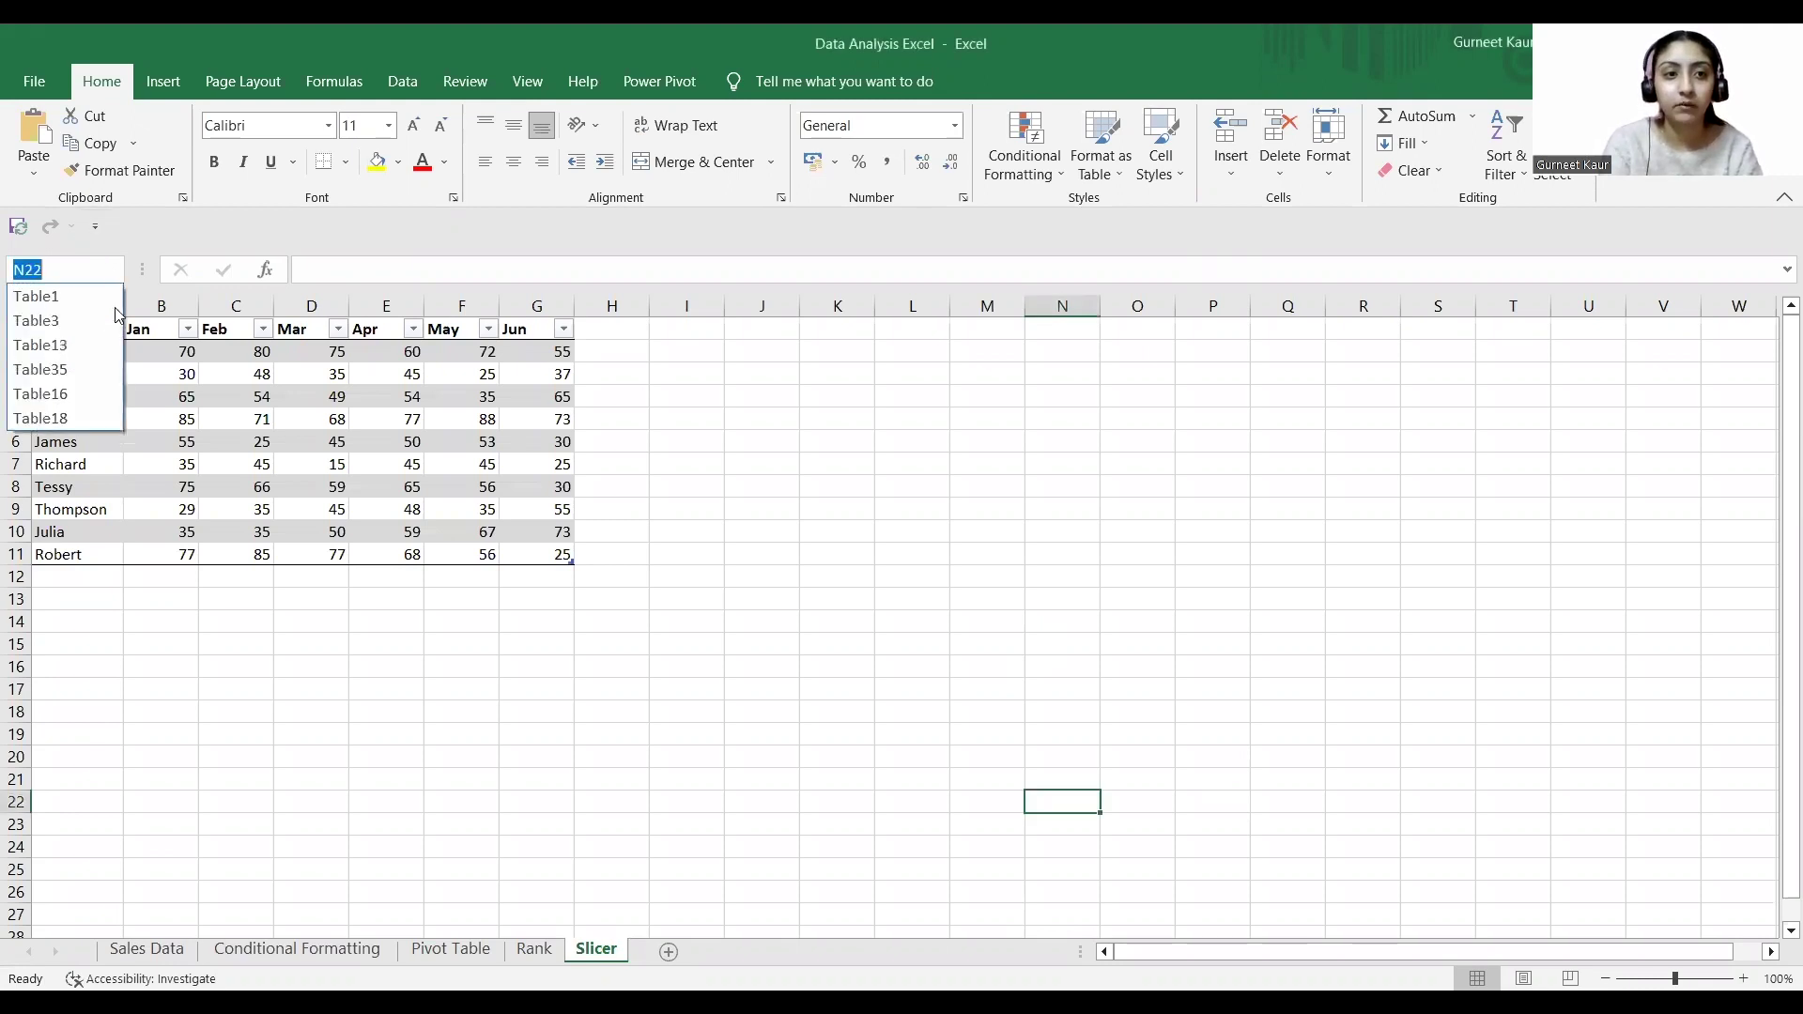
pyautogui.click(90, 418)
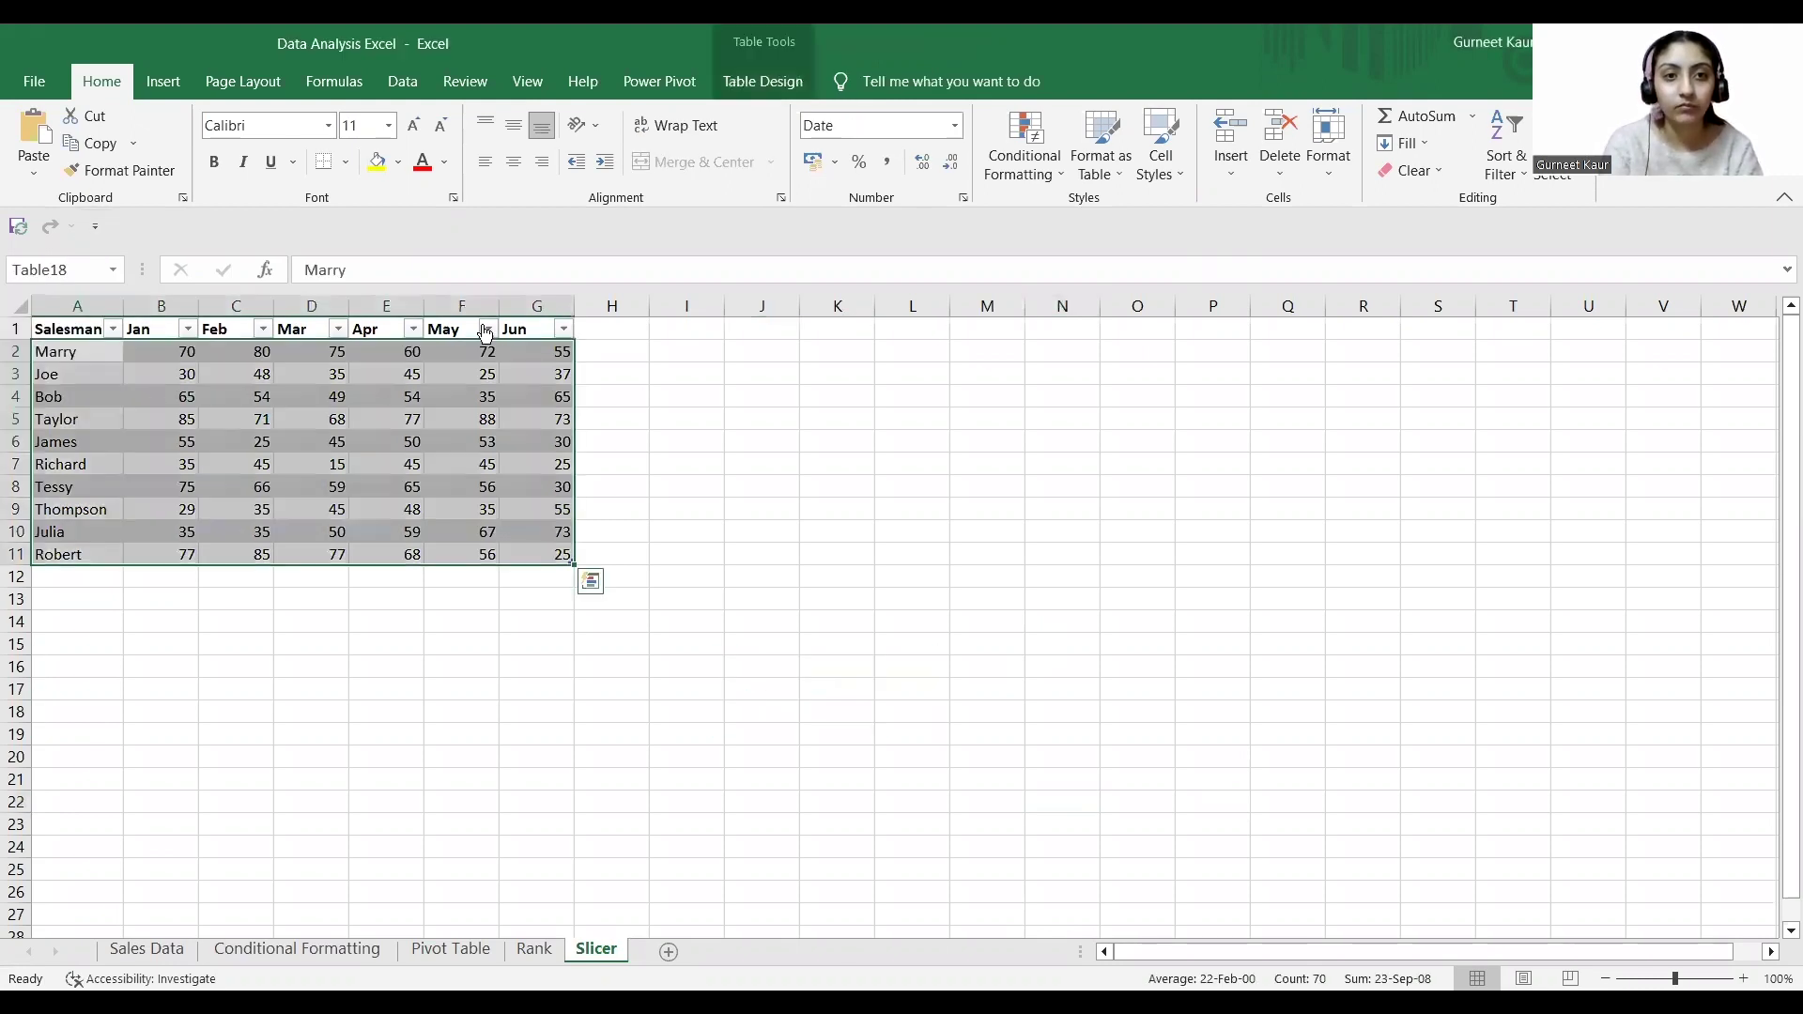
pyautogui.click(164, 82)
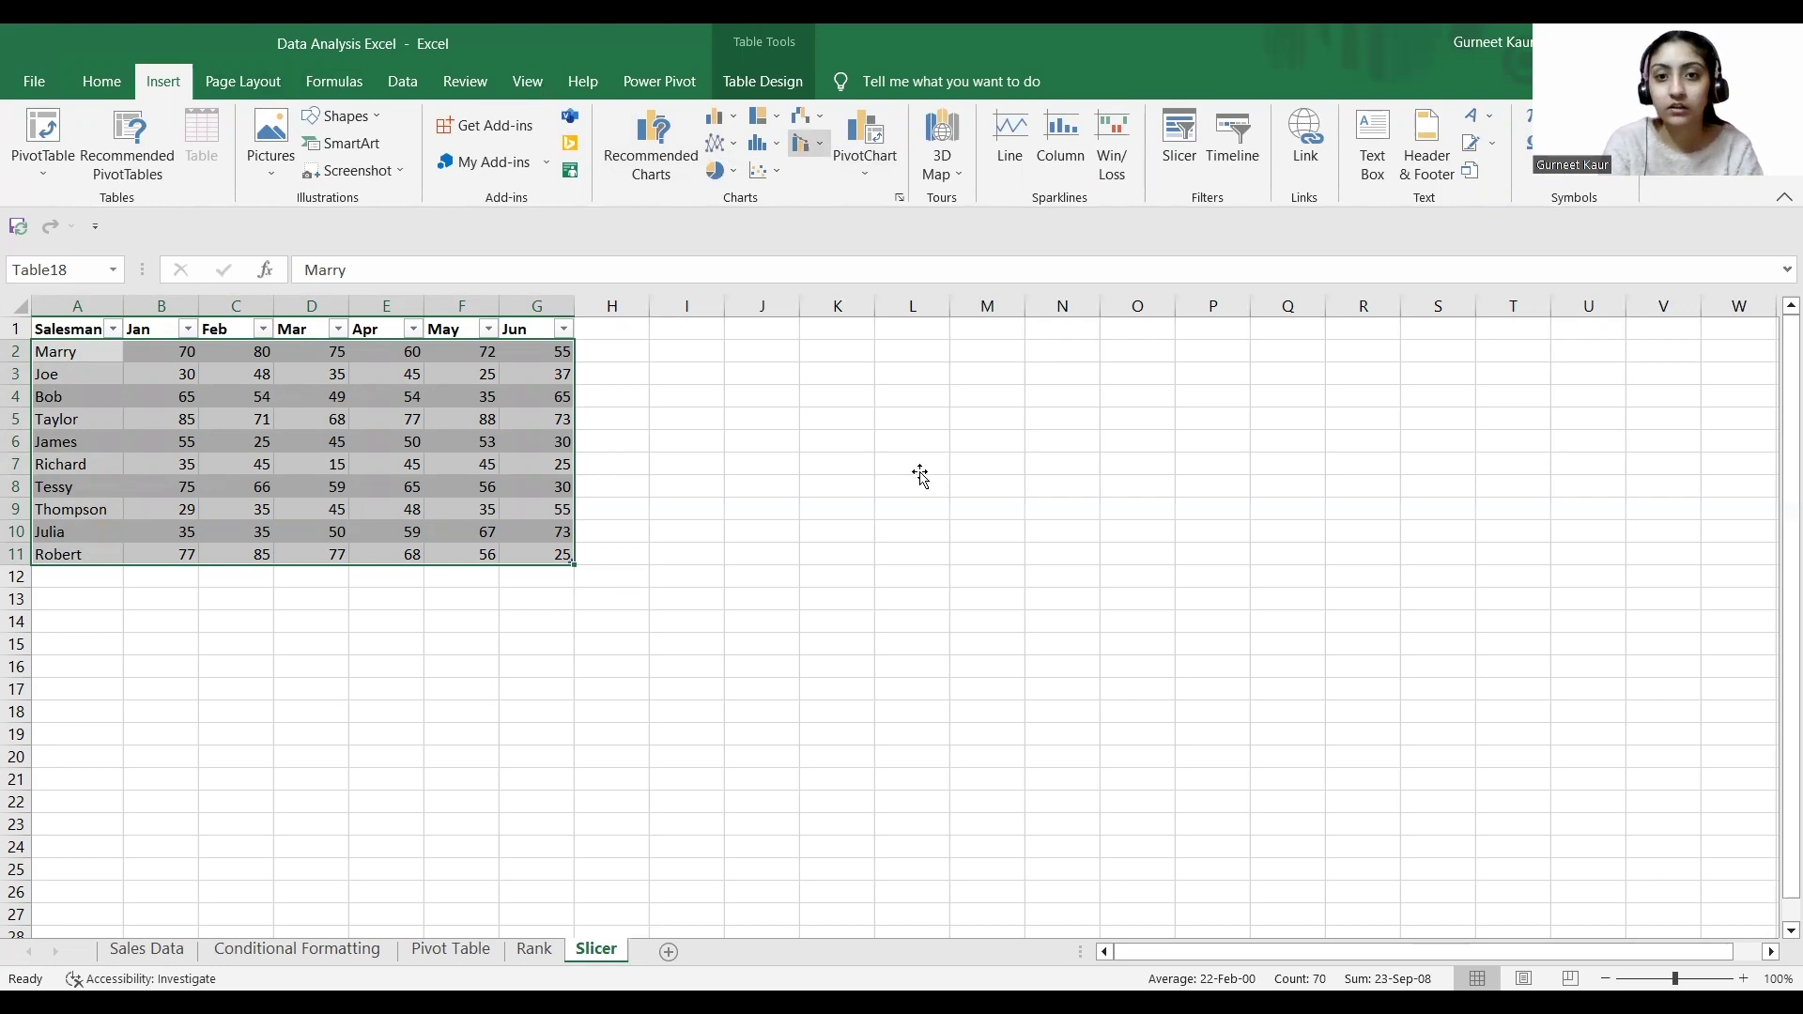
pyautogui.hotkey('alt', 'F1')
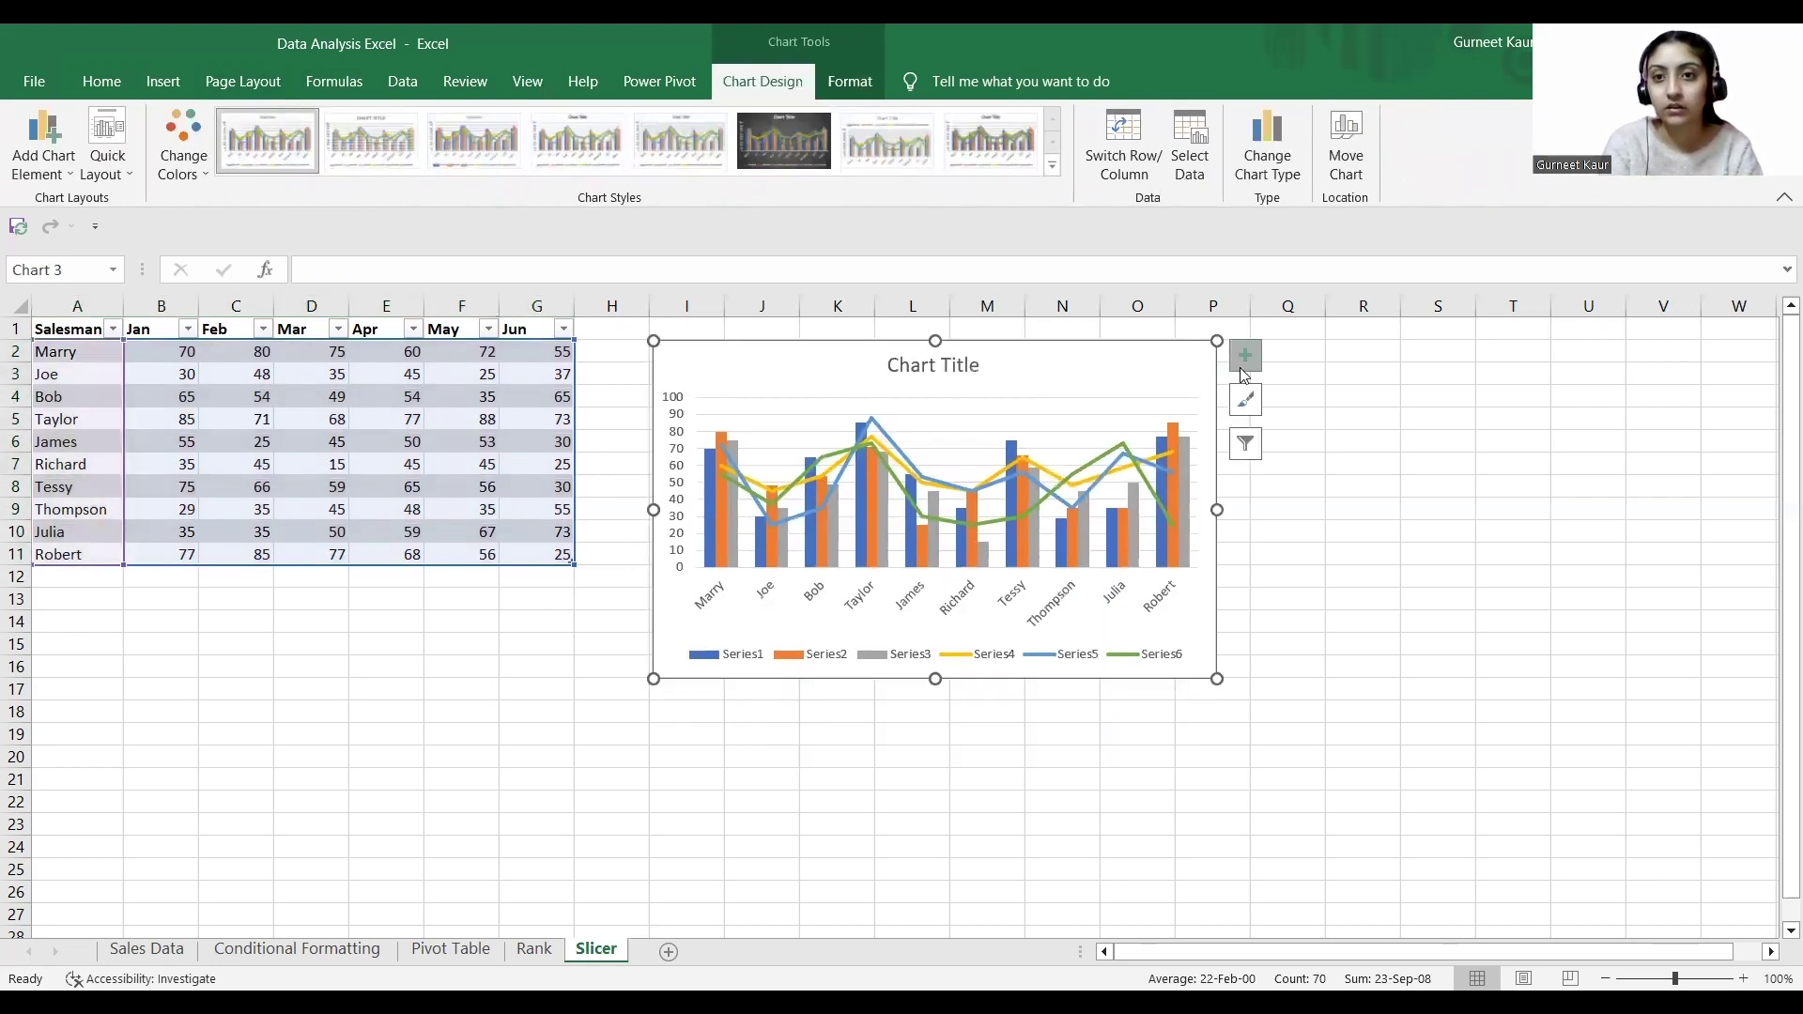
pyautogui.click(1245, 355)
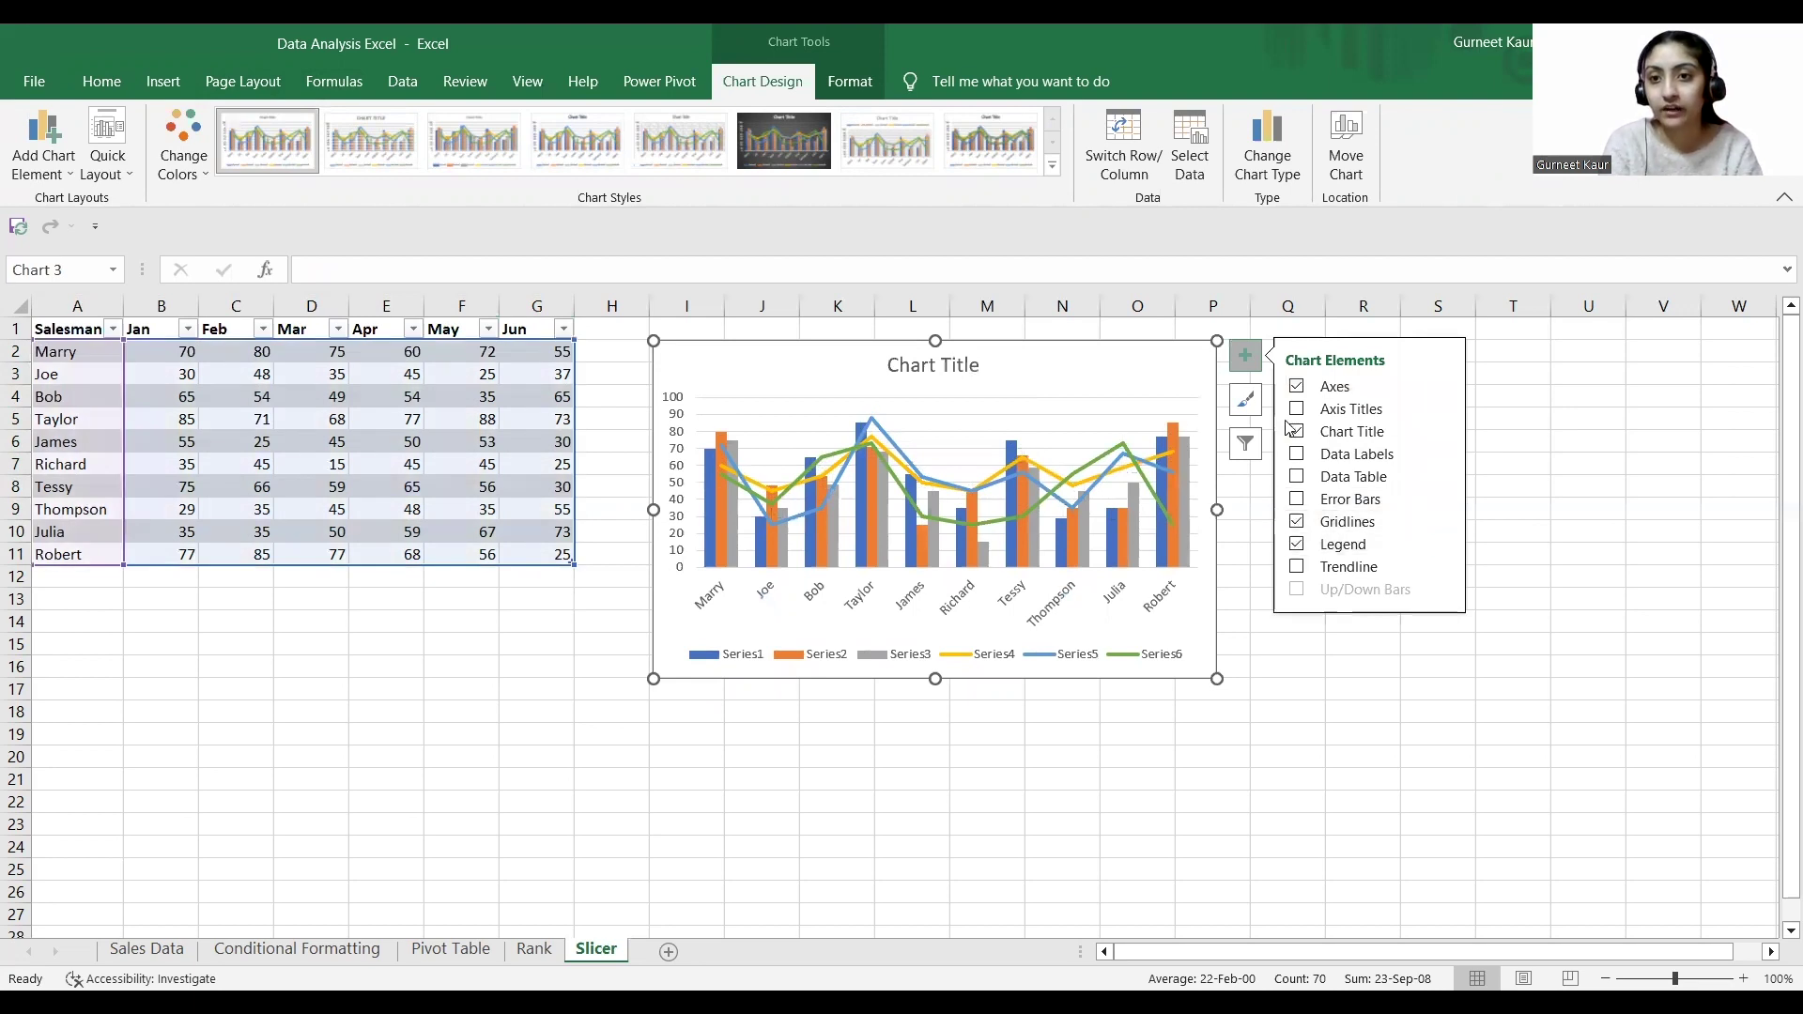
pyautogui.click(1295, 432)
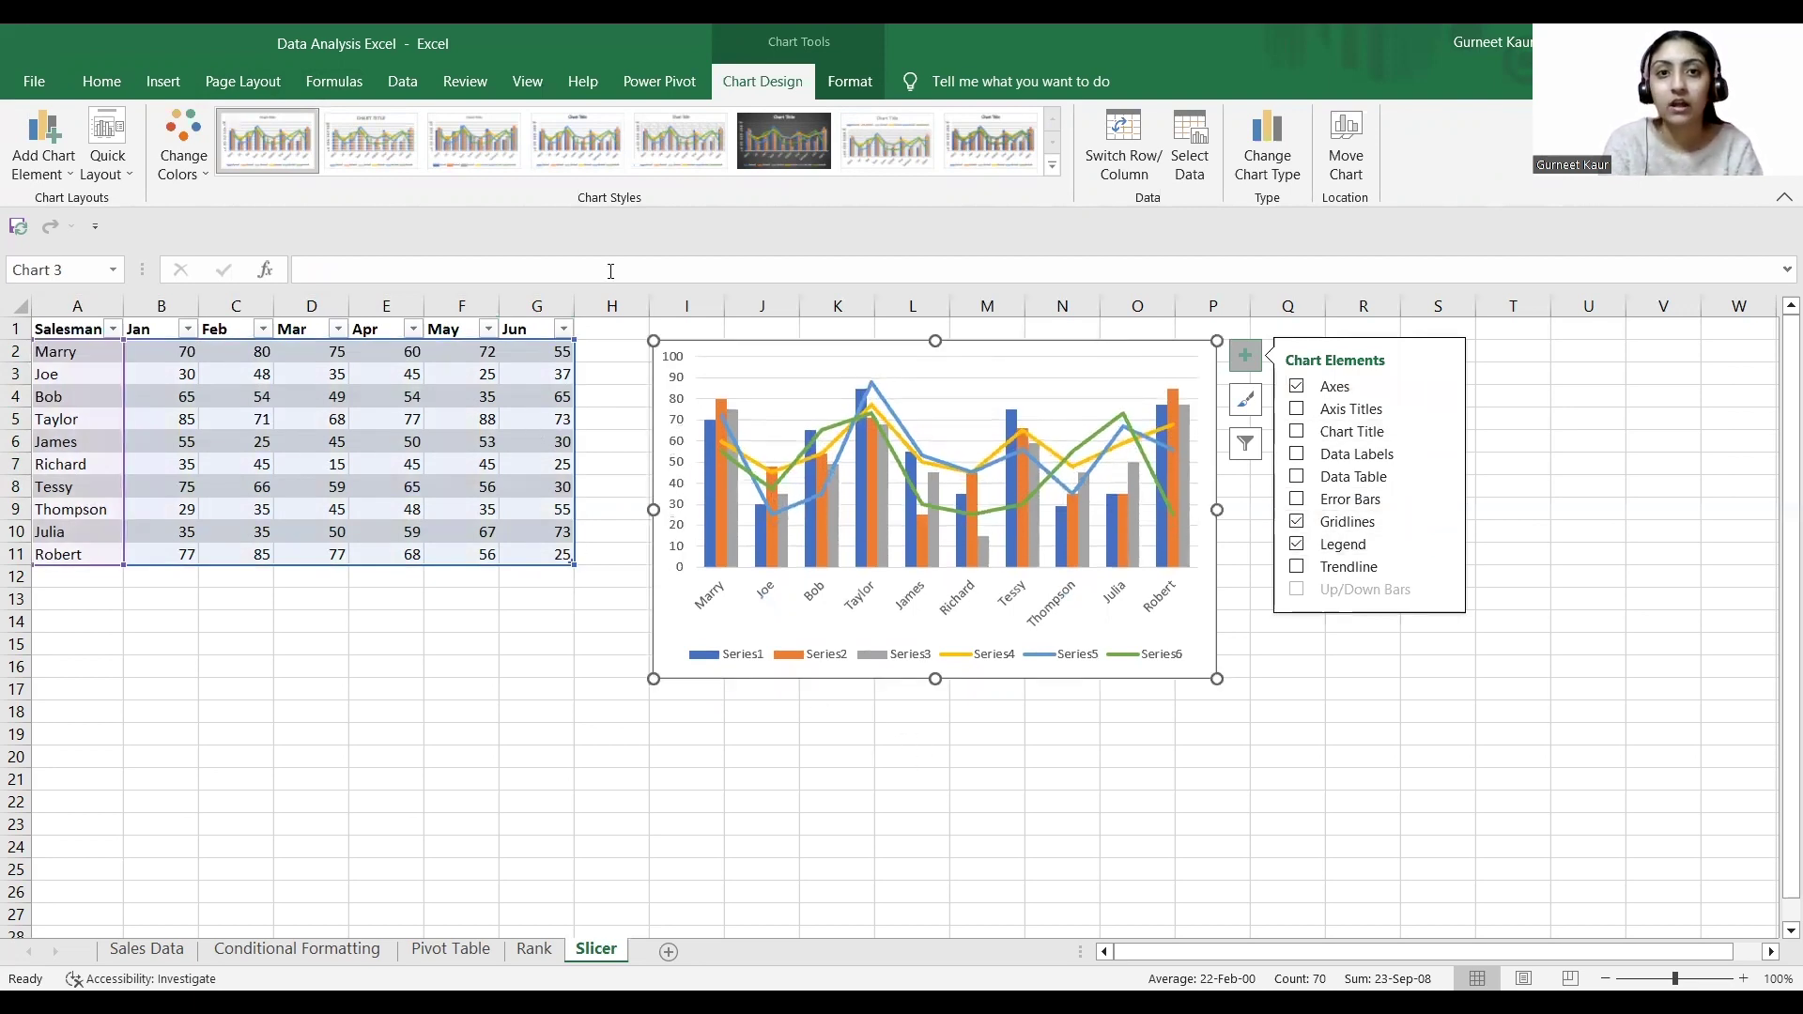
# - Insert a Salesman slicer, place it beside the combo chart and lengthen it to 8.81 cm high
pyautogui.click(162, 82)
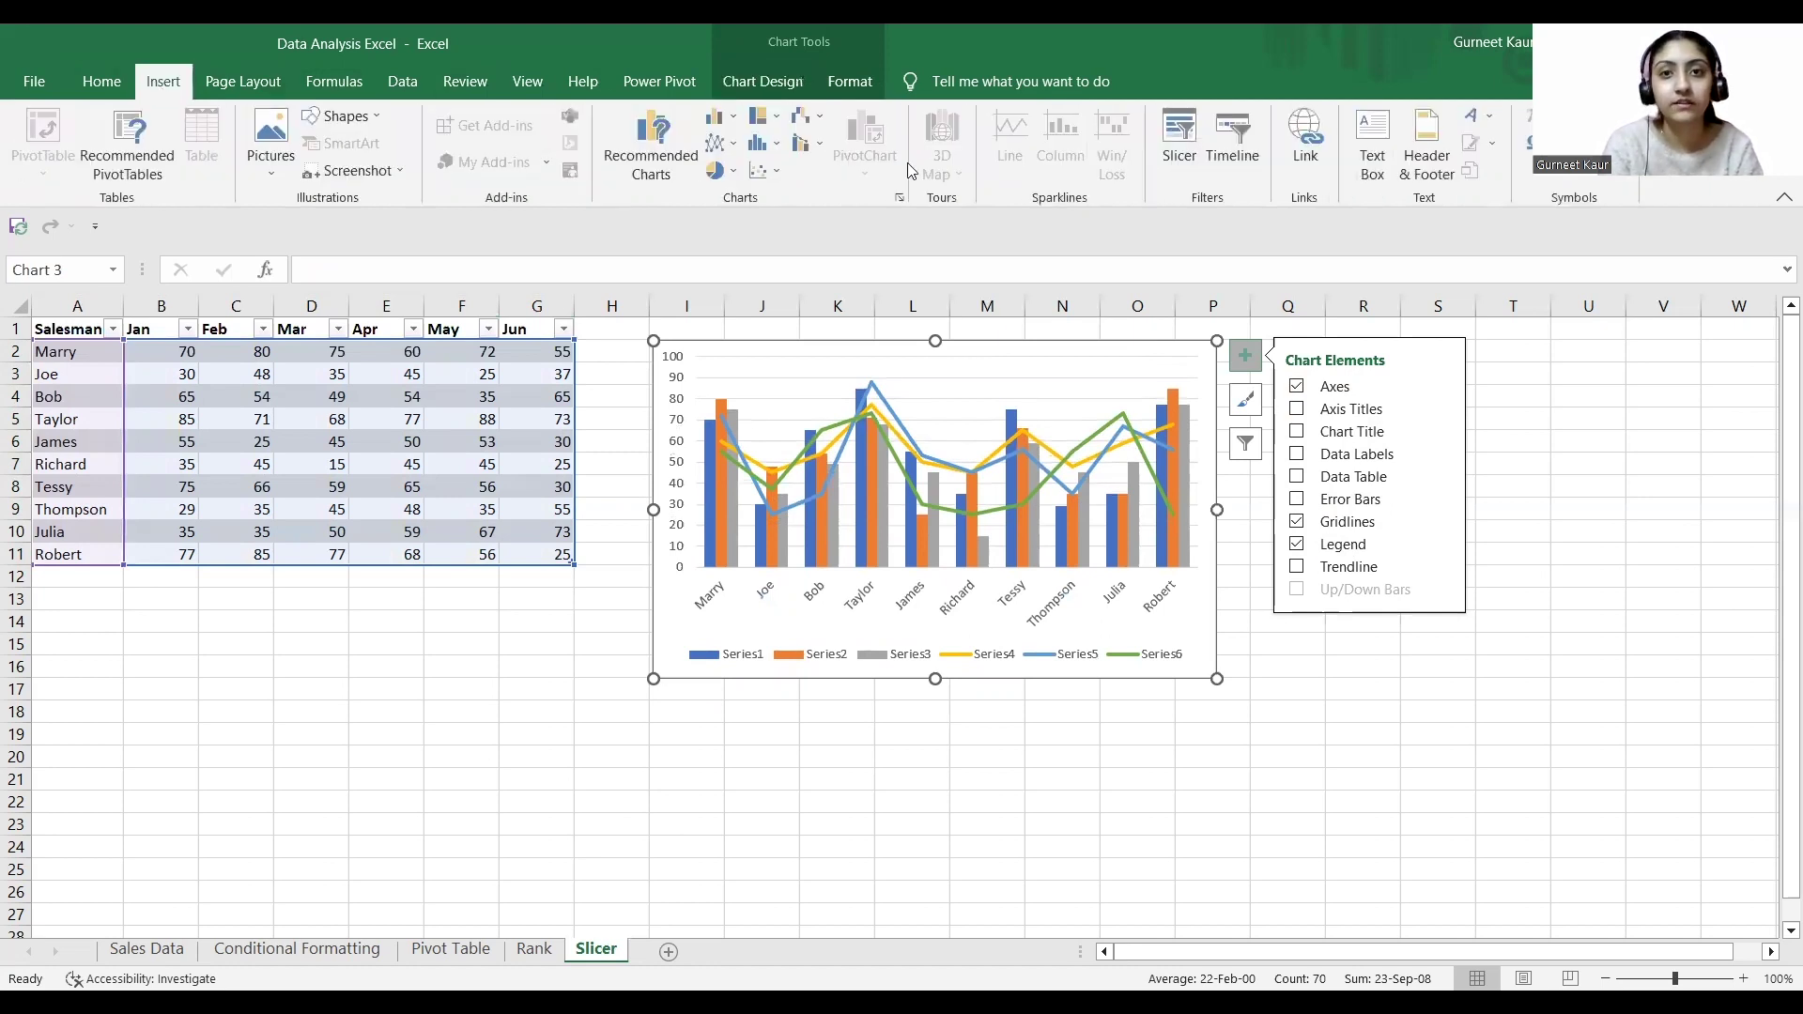
pyautogui.click(1174, 150)
pyautogui.click(1051, 410)
pyautogui.click(1164, 839)
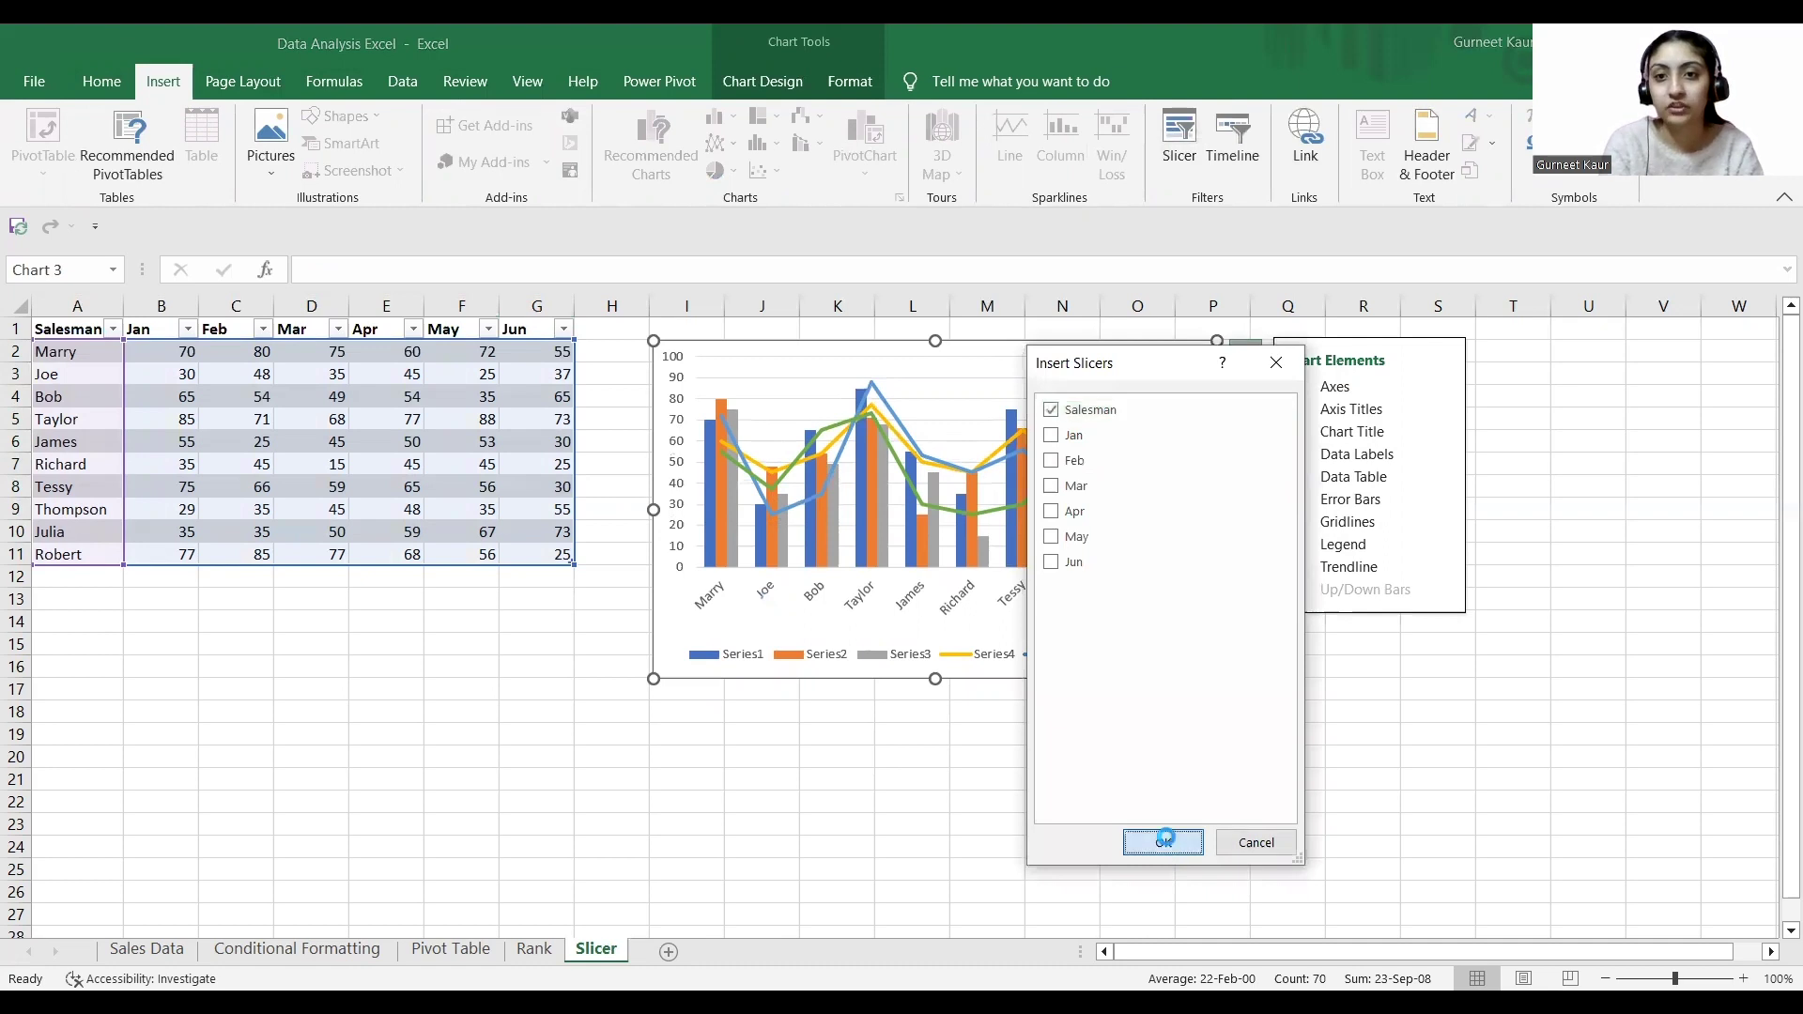
pyautogui.moveTo(913, 492); pyautogui.dragTo(1446, 346)
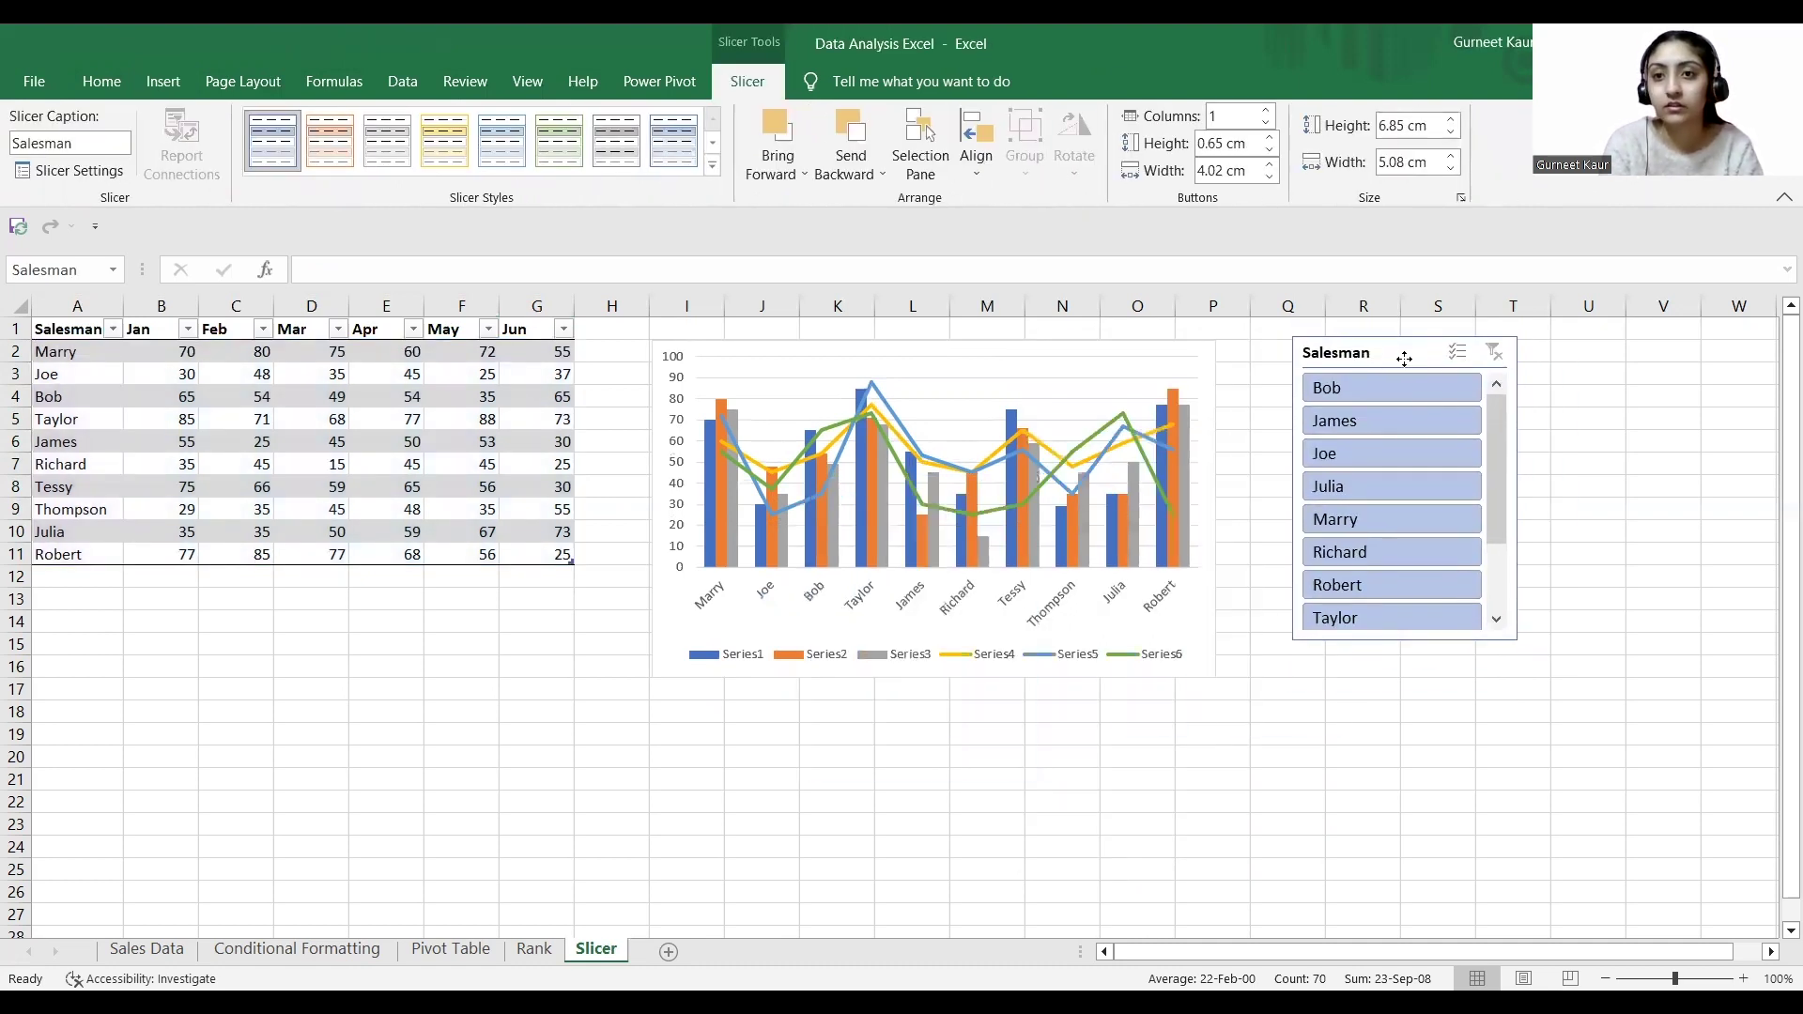
pyautogui.moveTo(1406, 641); pyautogui.dragTo(1405, 728)
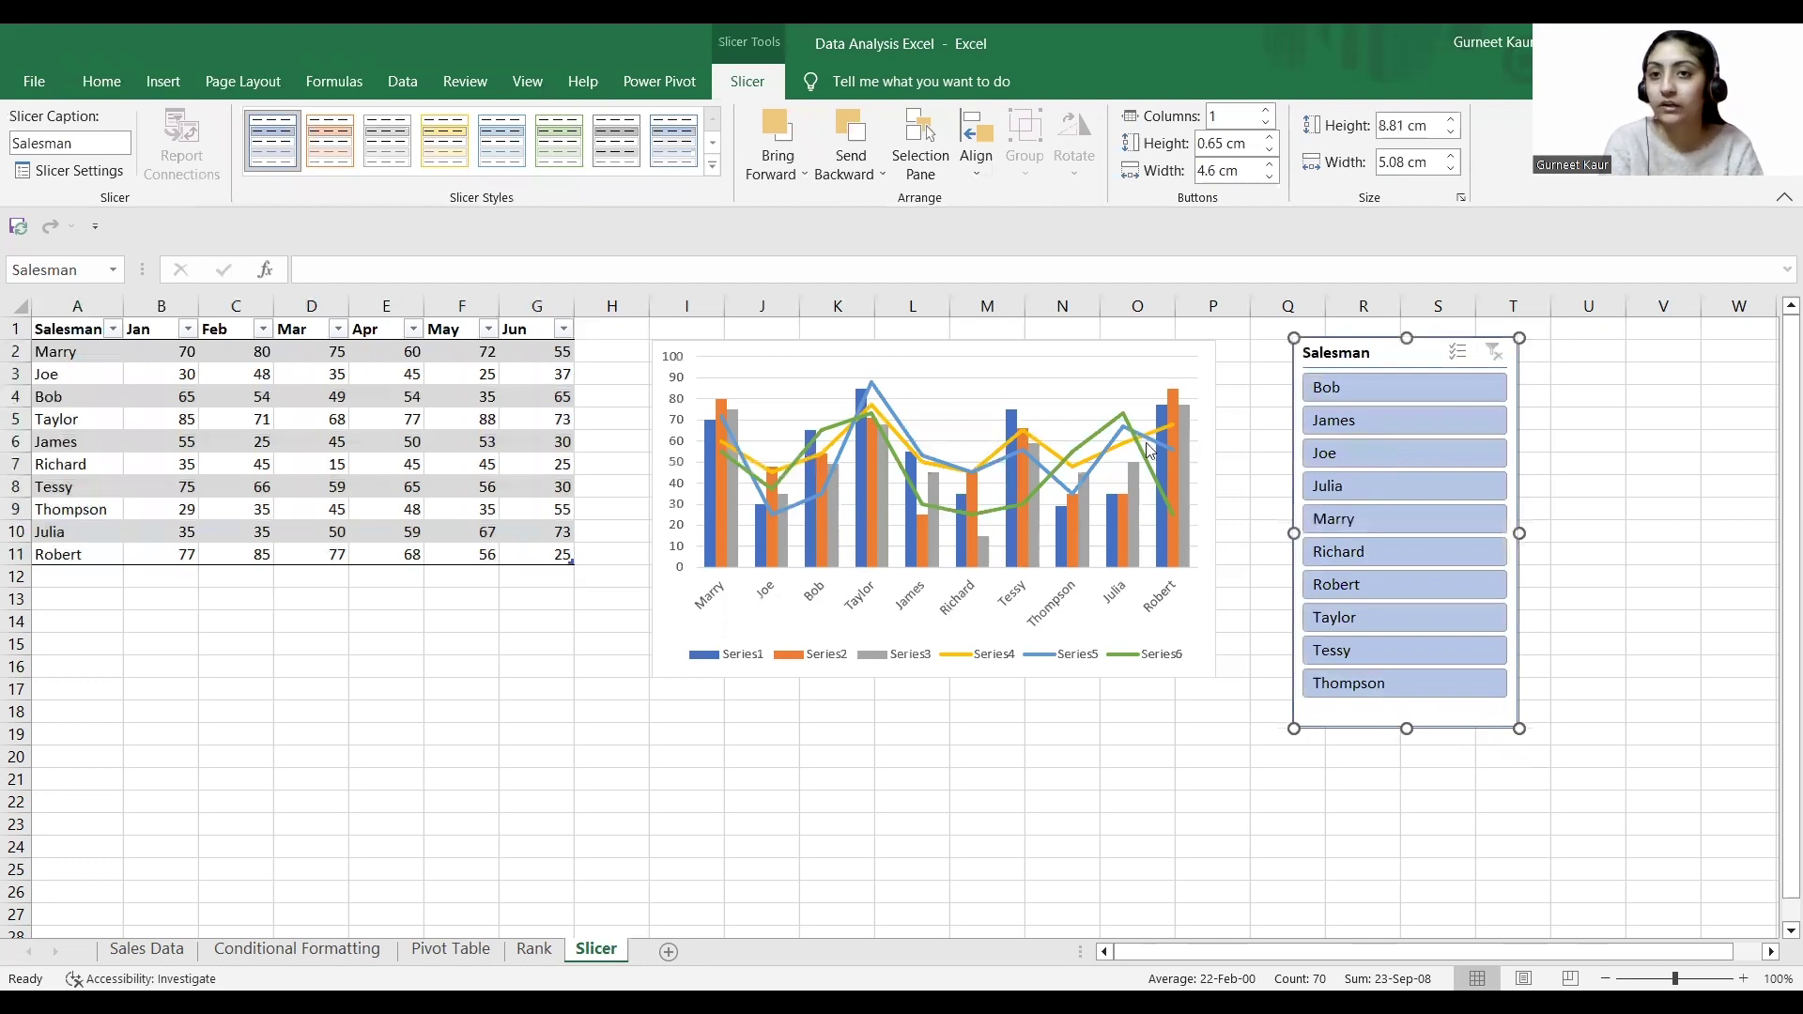
pyautogui.click(418, 670)
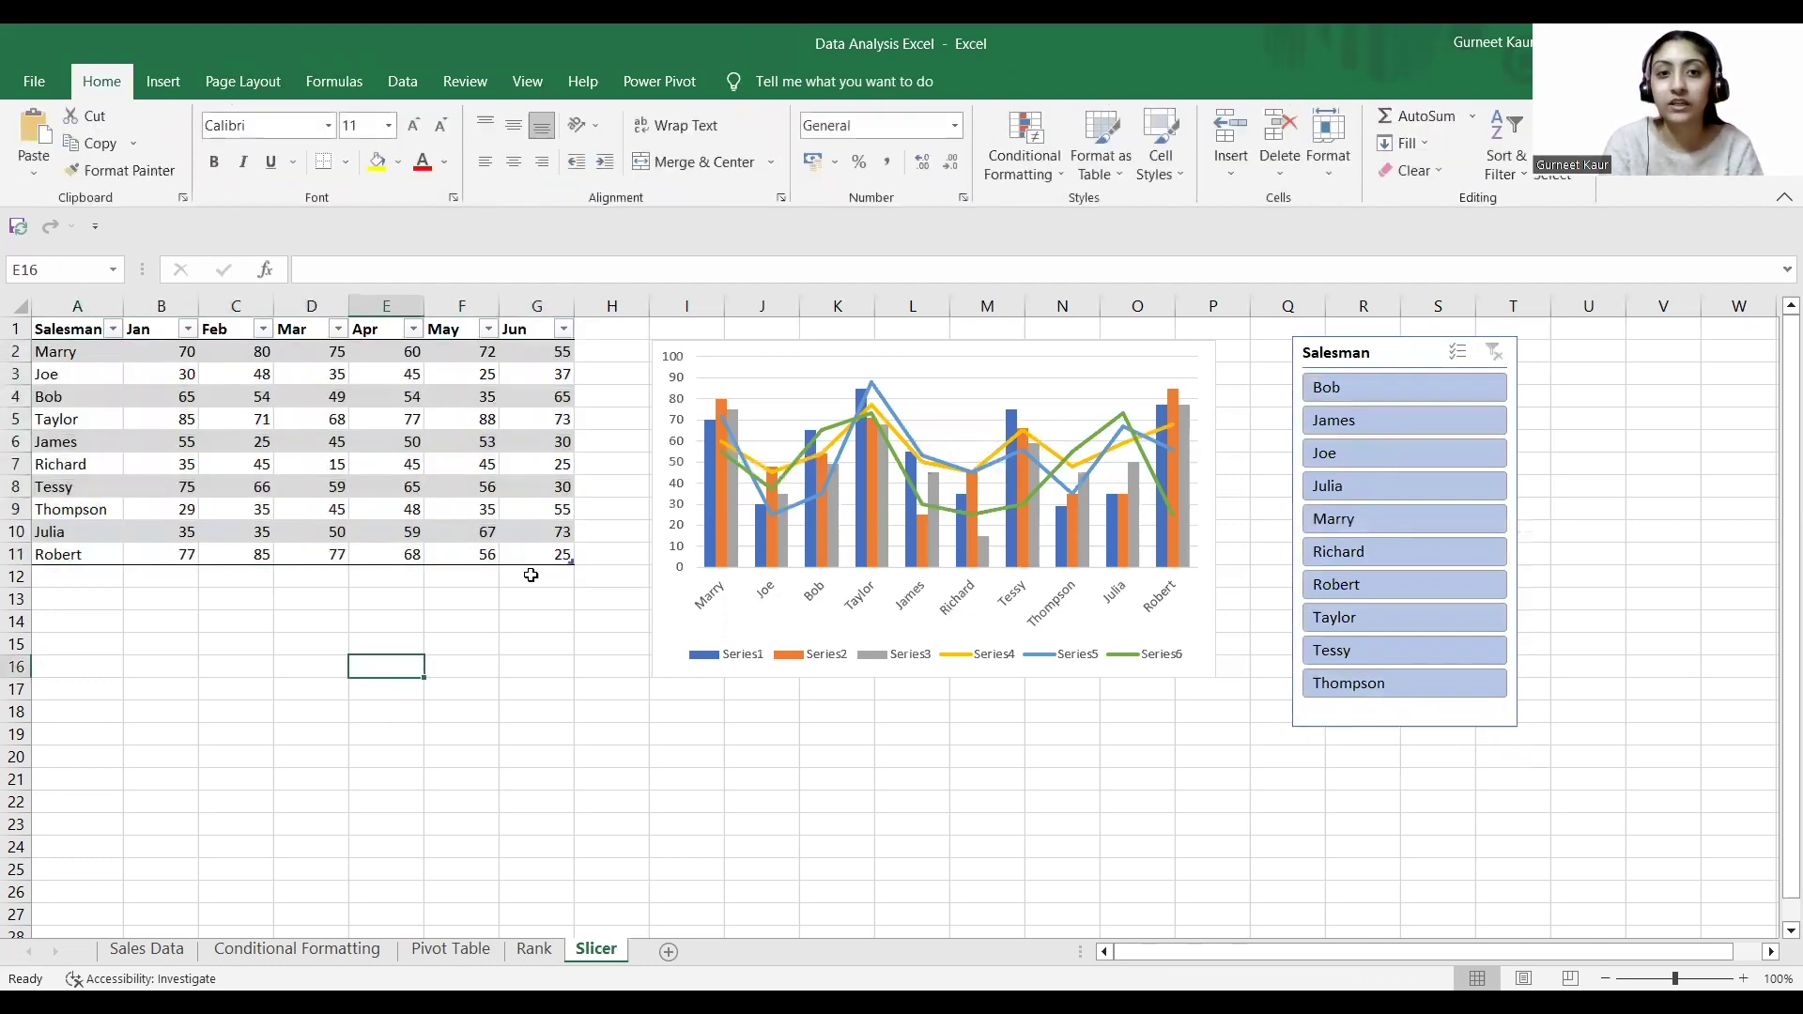
# - Test the Salesman slicer by filtering the table and chart to single salesmen in turn, and clear the filter
pyautogui.click(1342, 399)
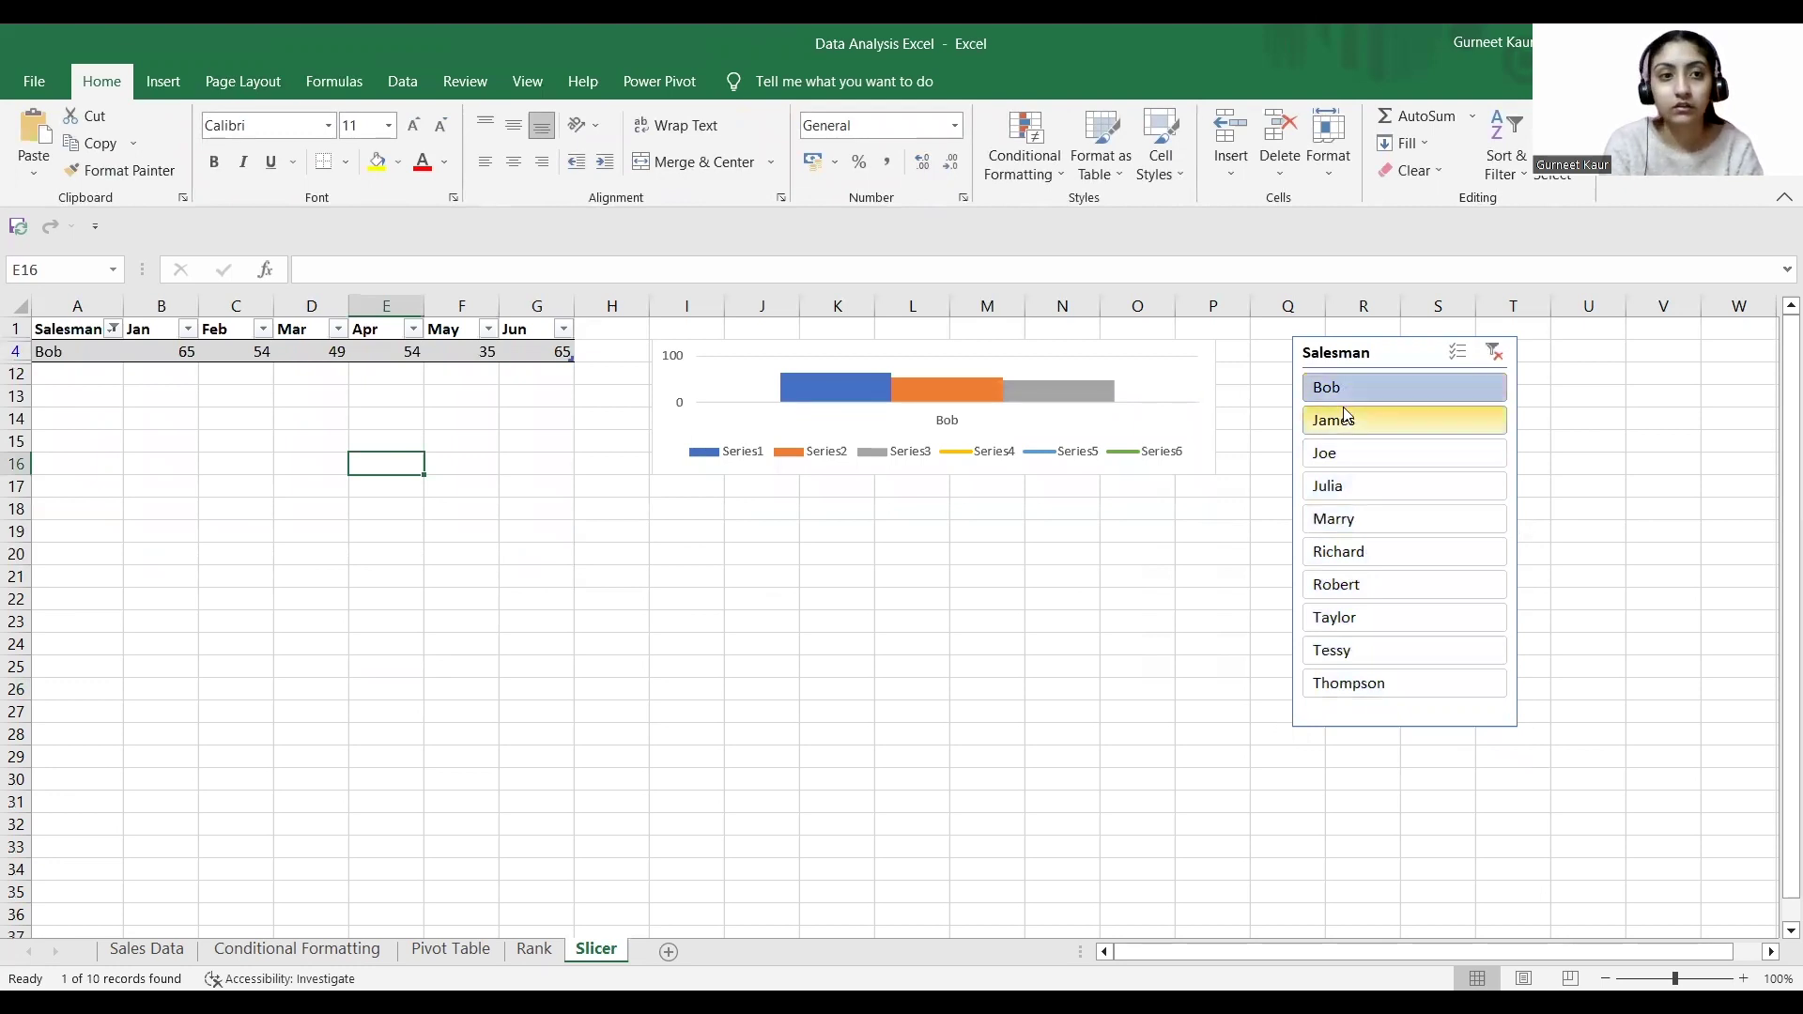
pyautogui.click(1344, 419)
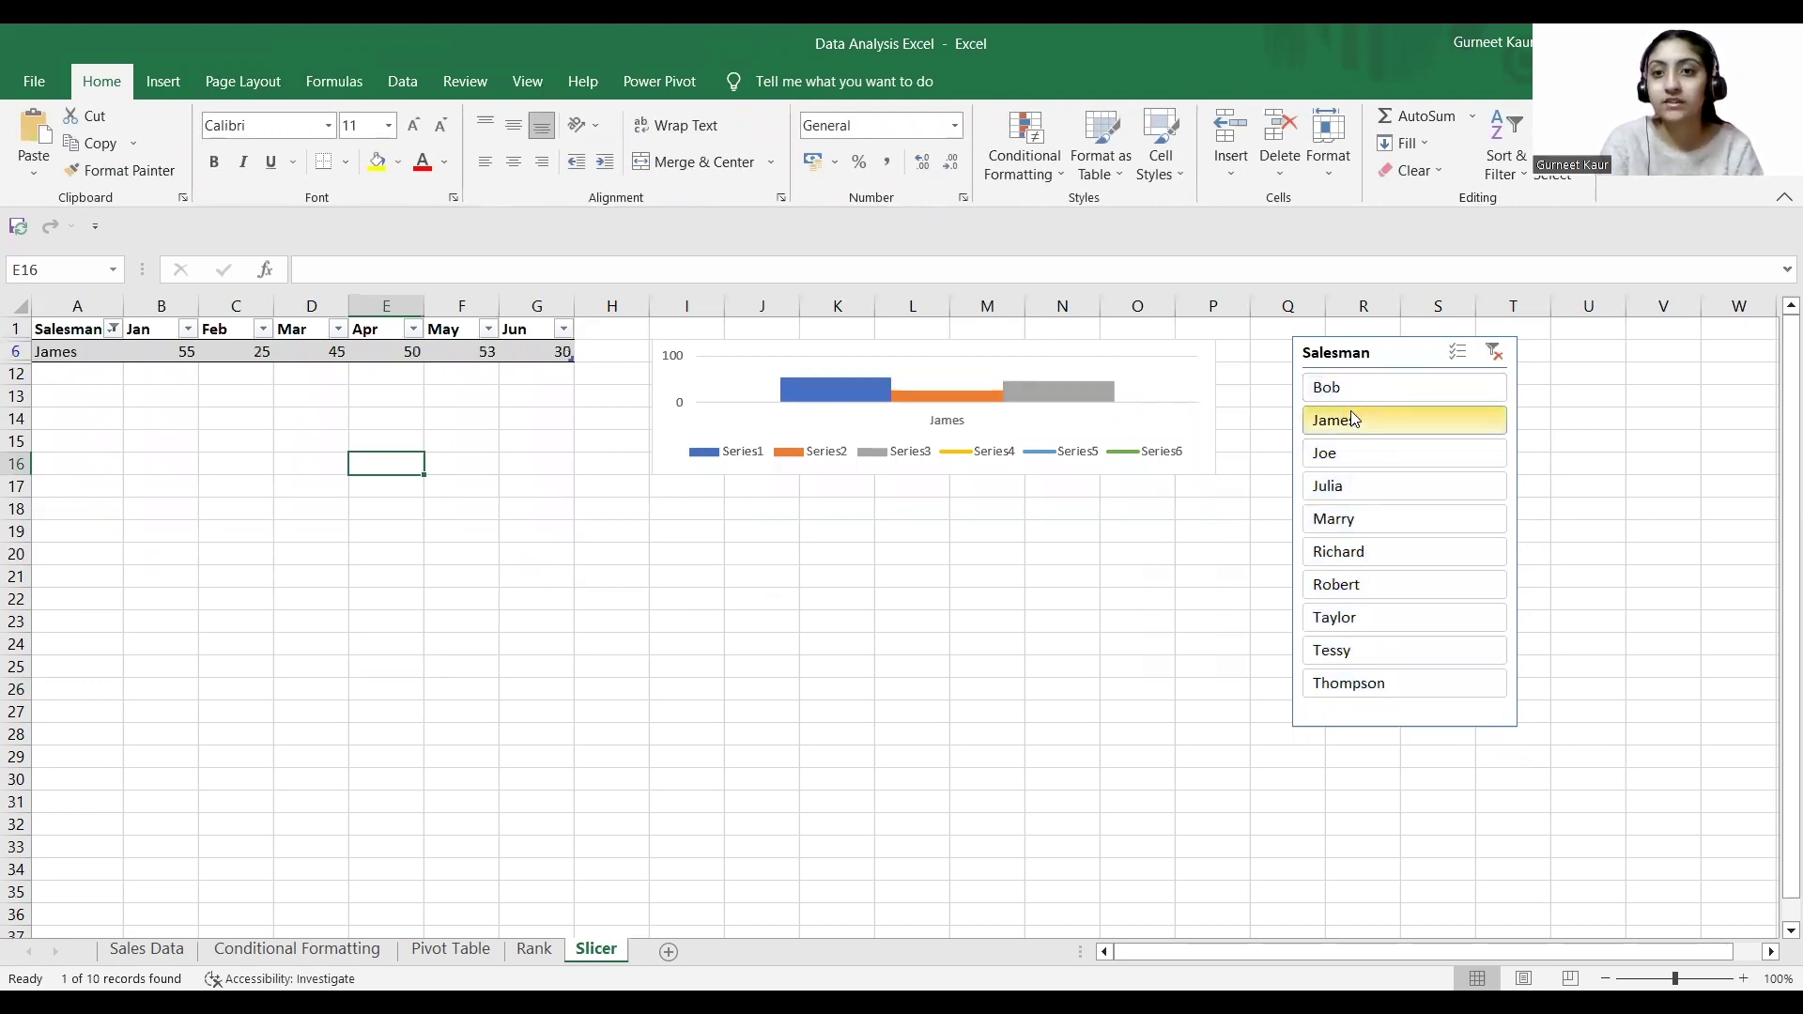
pyautogui.click(1361, 402)
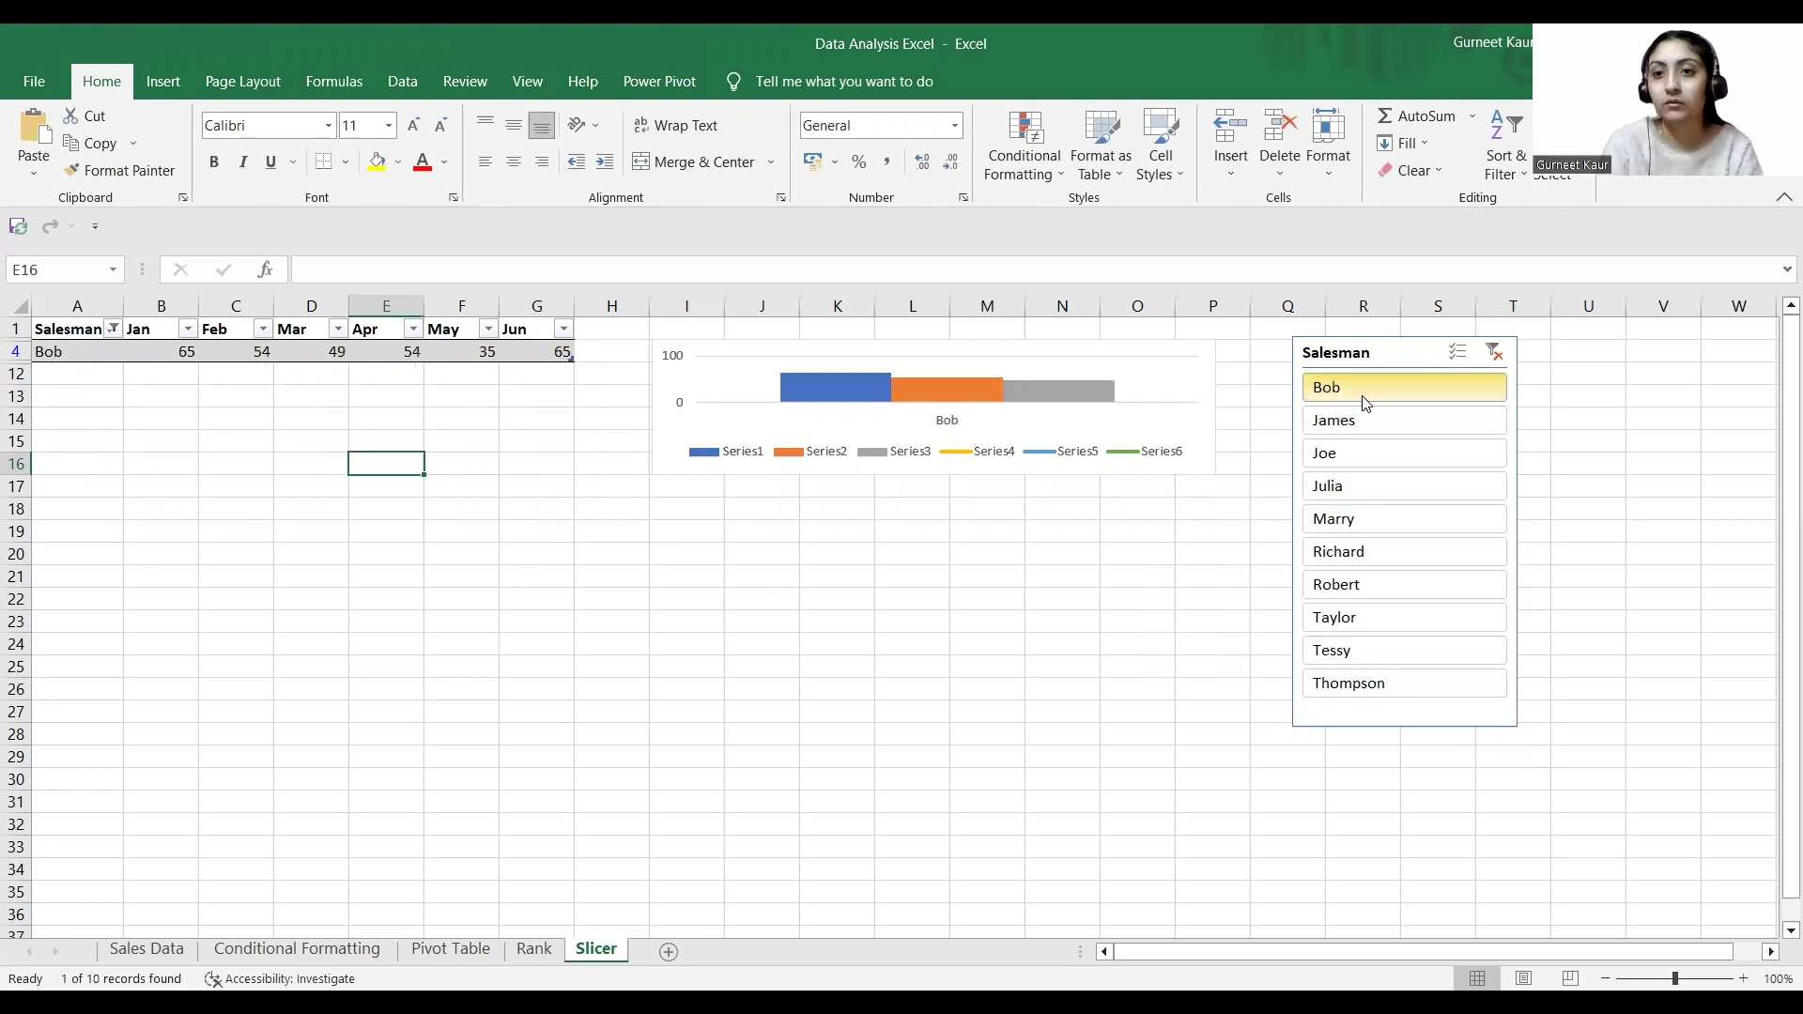
pyautogui.click(1362, 449)
pyautogui.click(1376, 387)
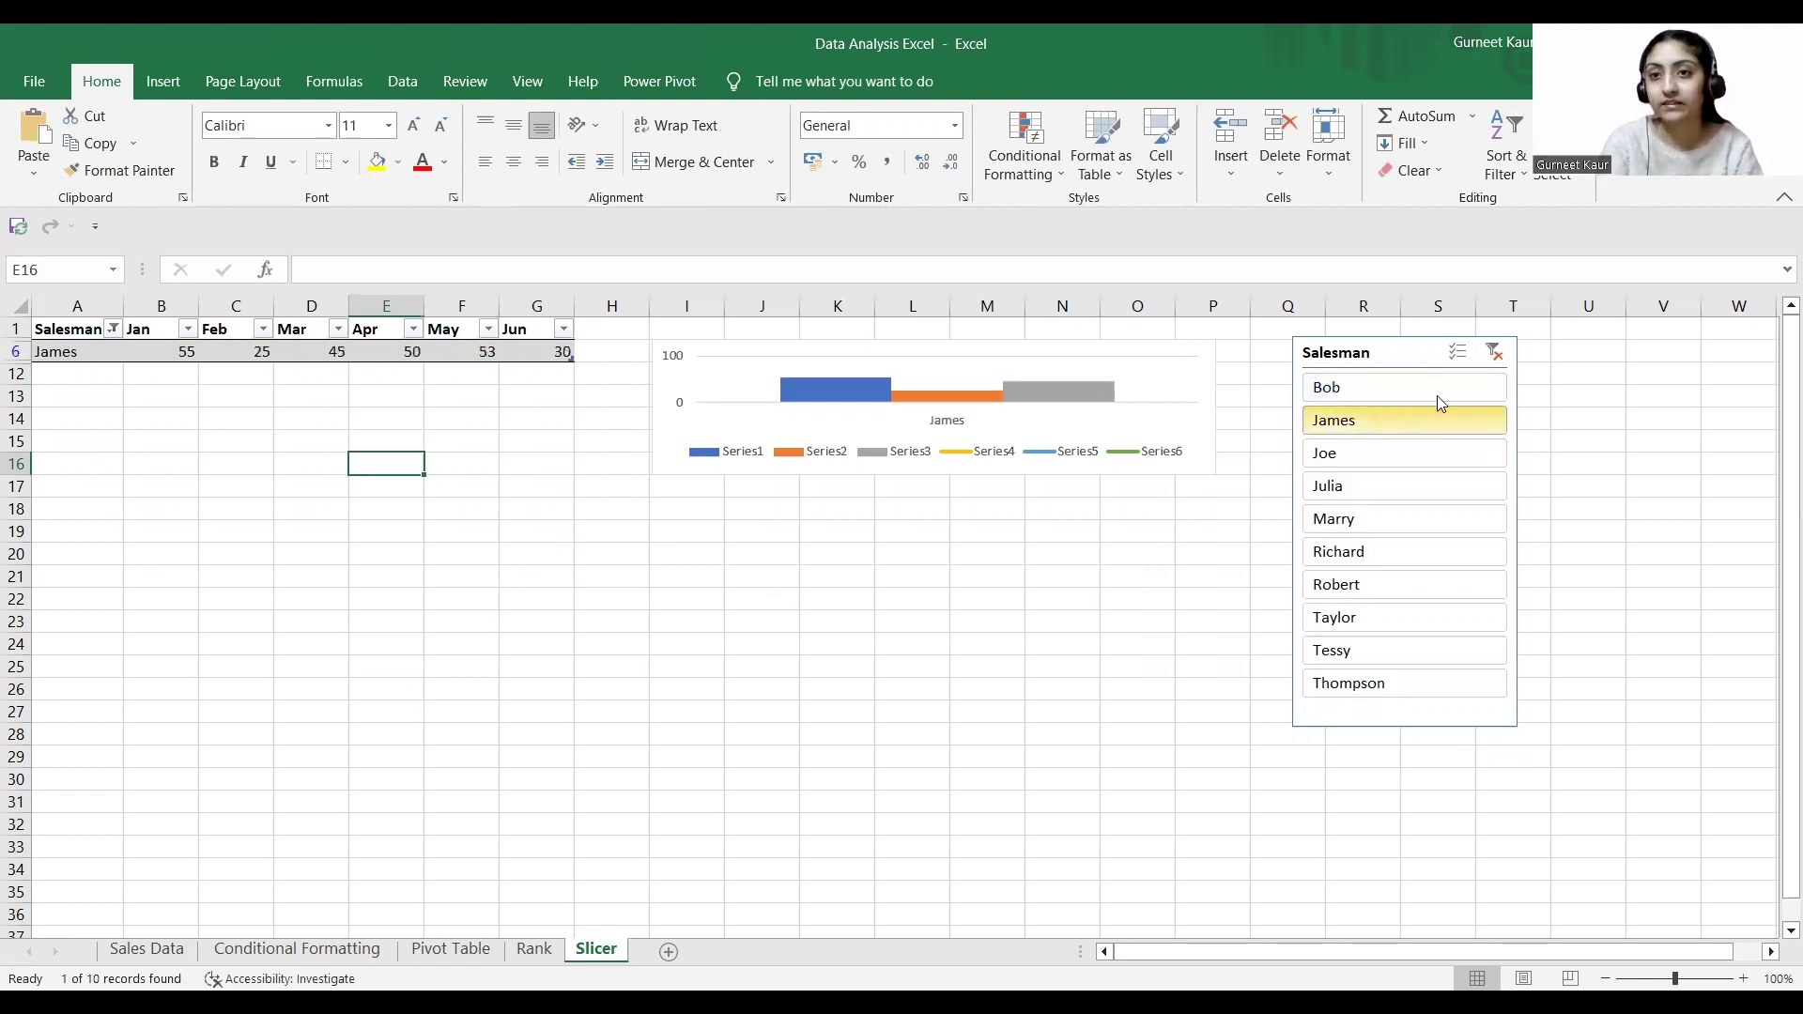
pyautogui.click(1494, 352)
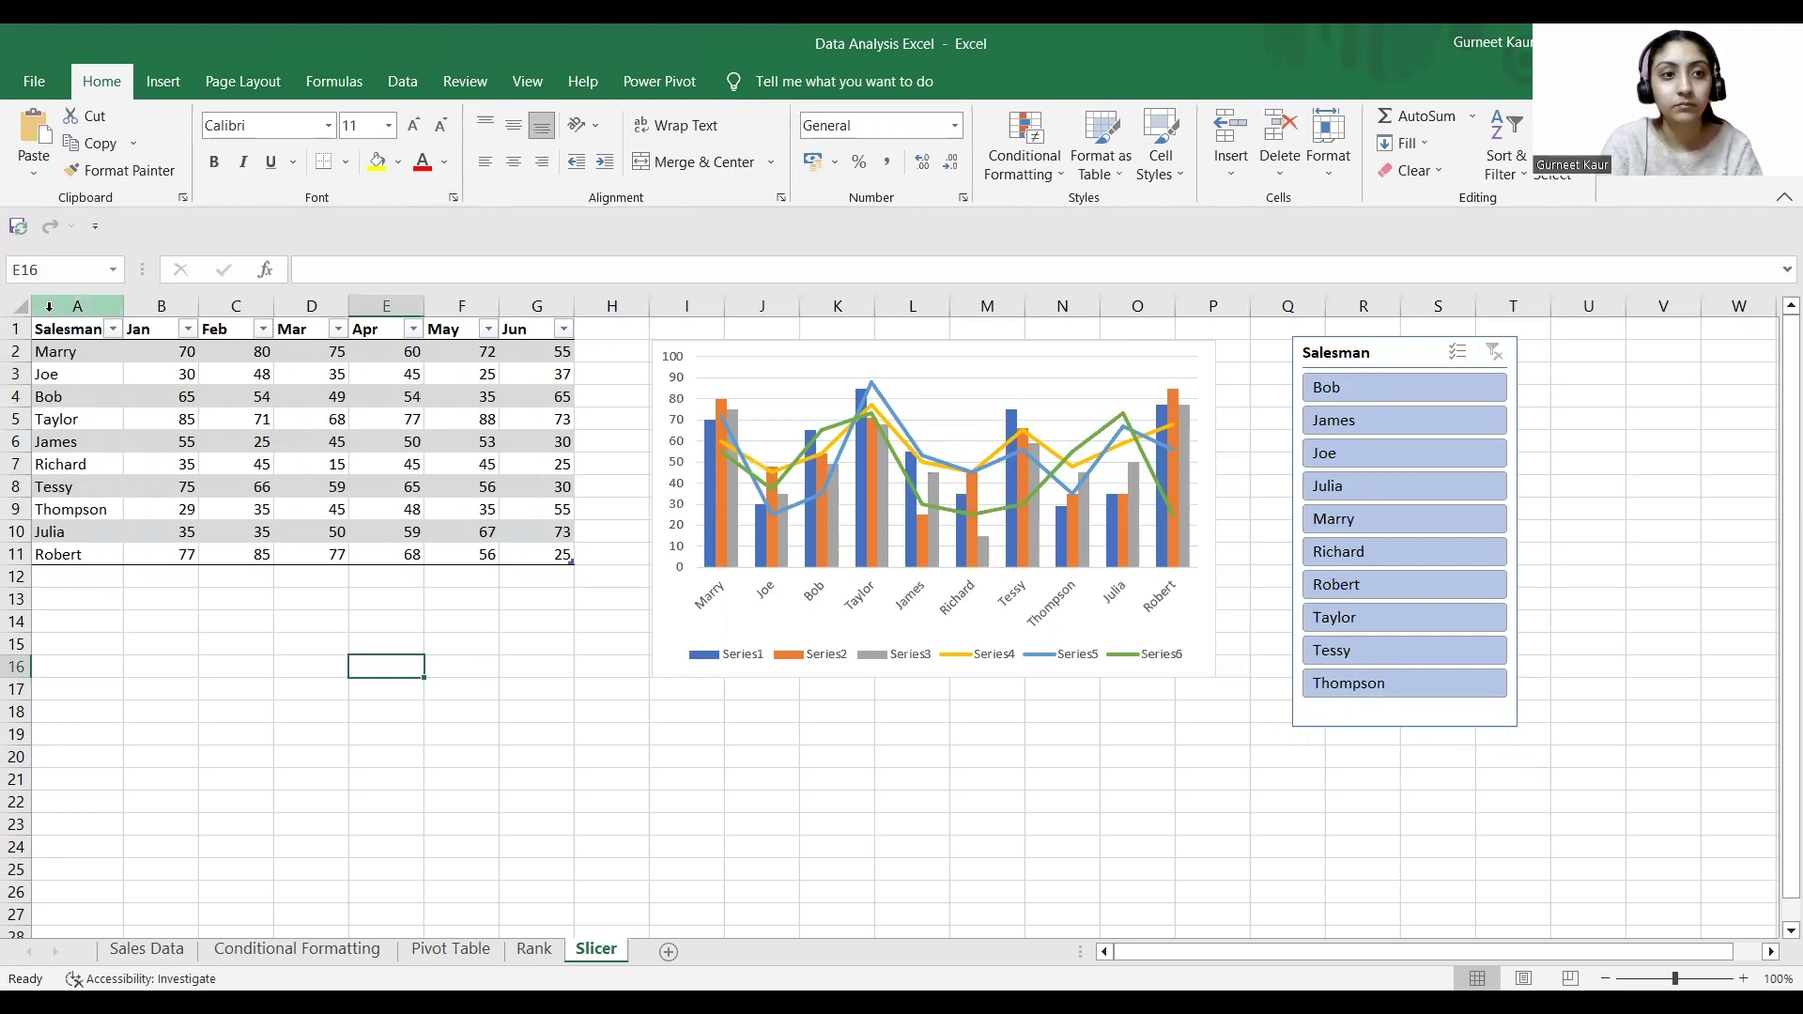
# - Insert a scatter chart with straight lines and markers from Table18, place it below the table and remove its chart title
pyautogui.click(112, 271)
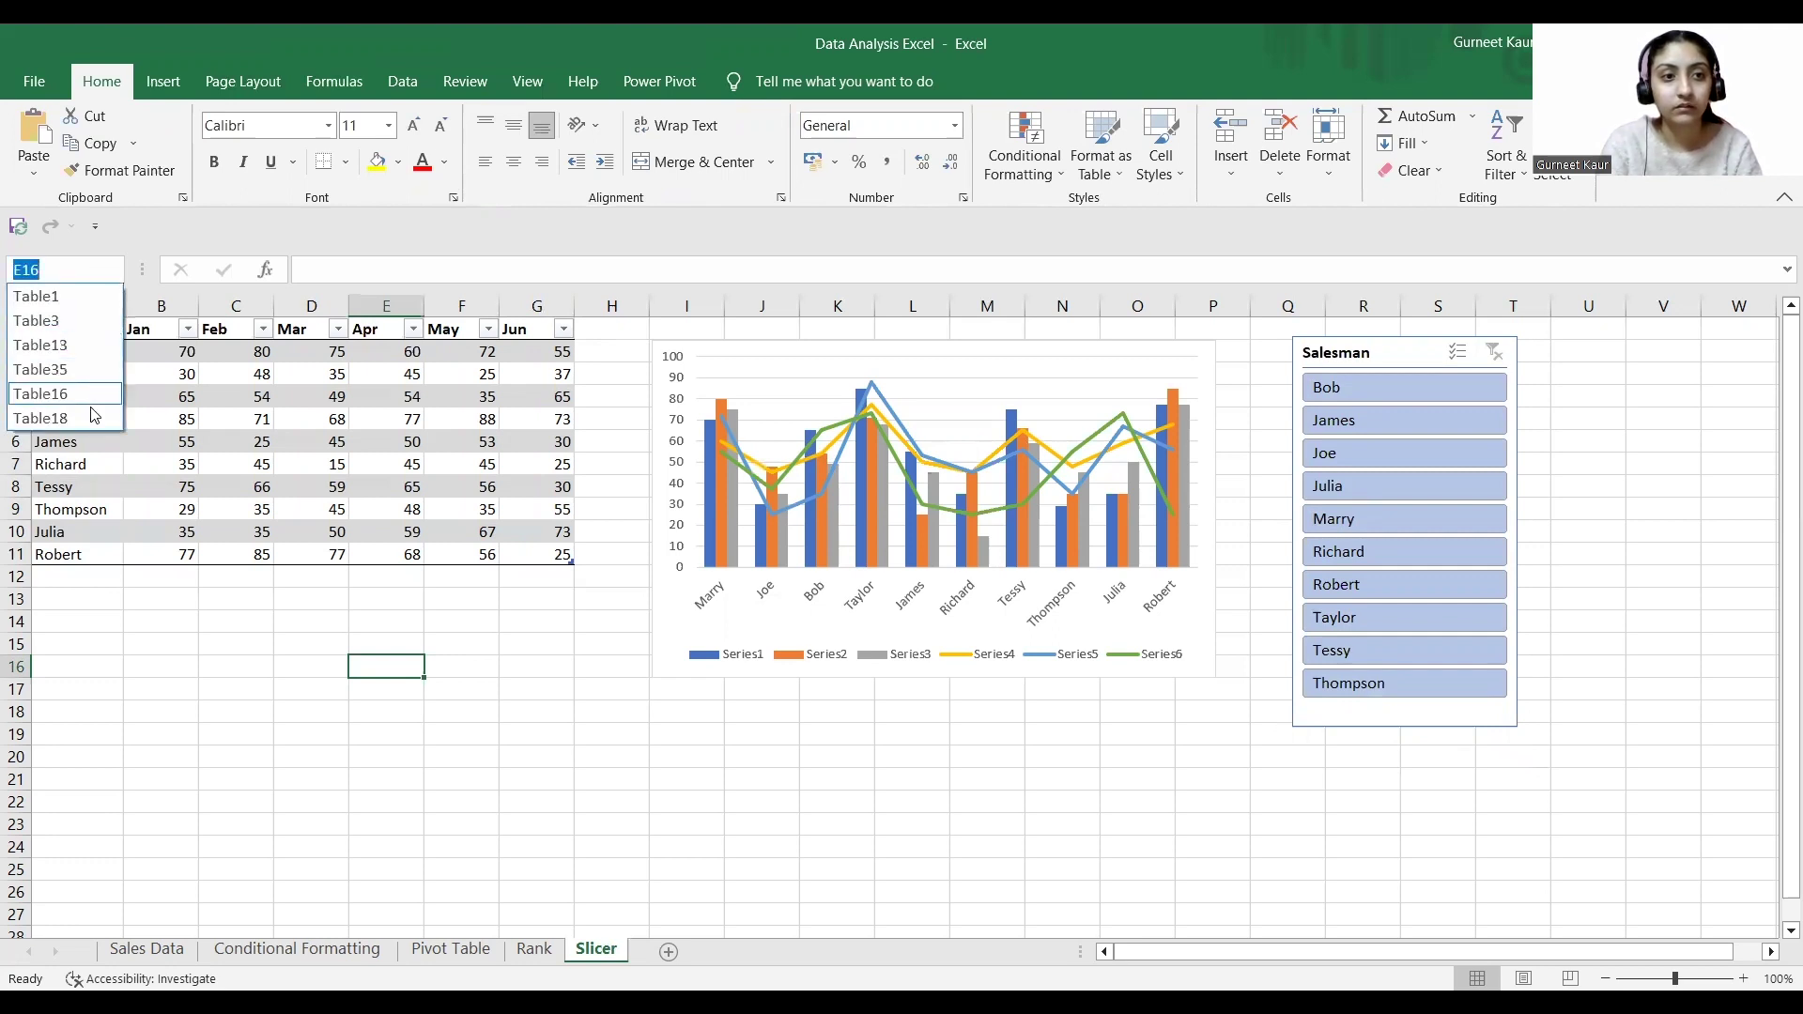
pyautogui.click(95, 408)
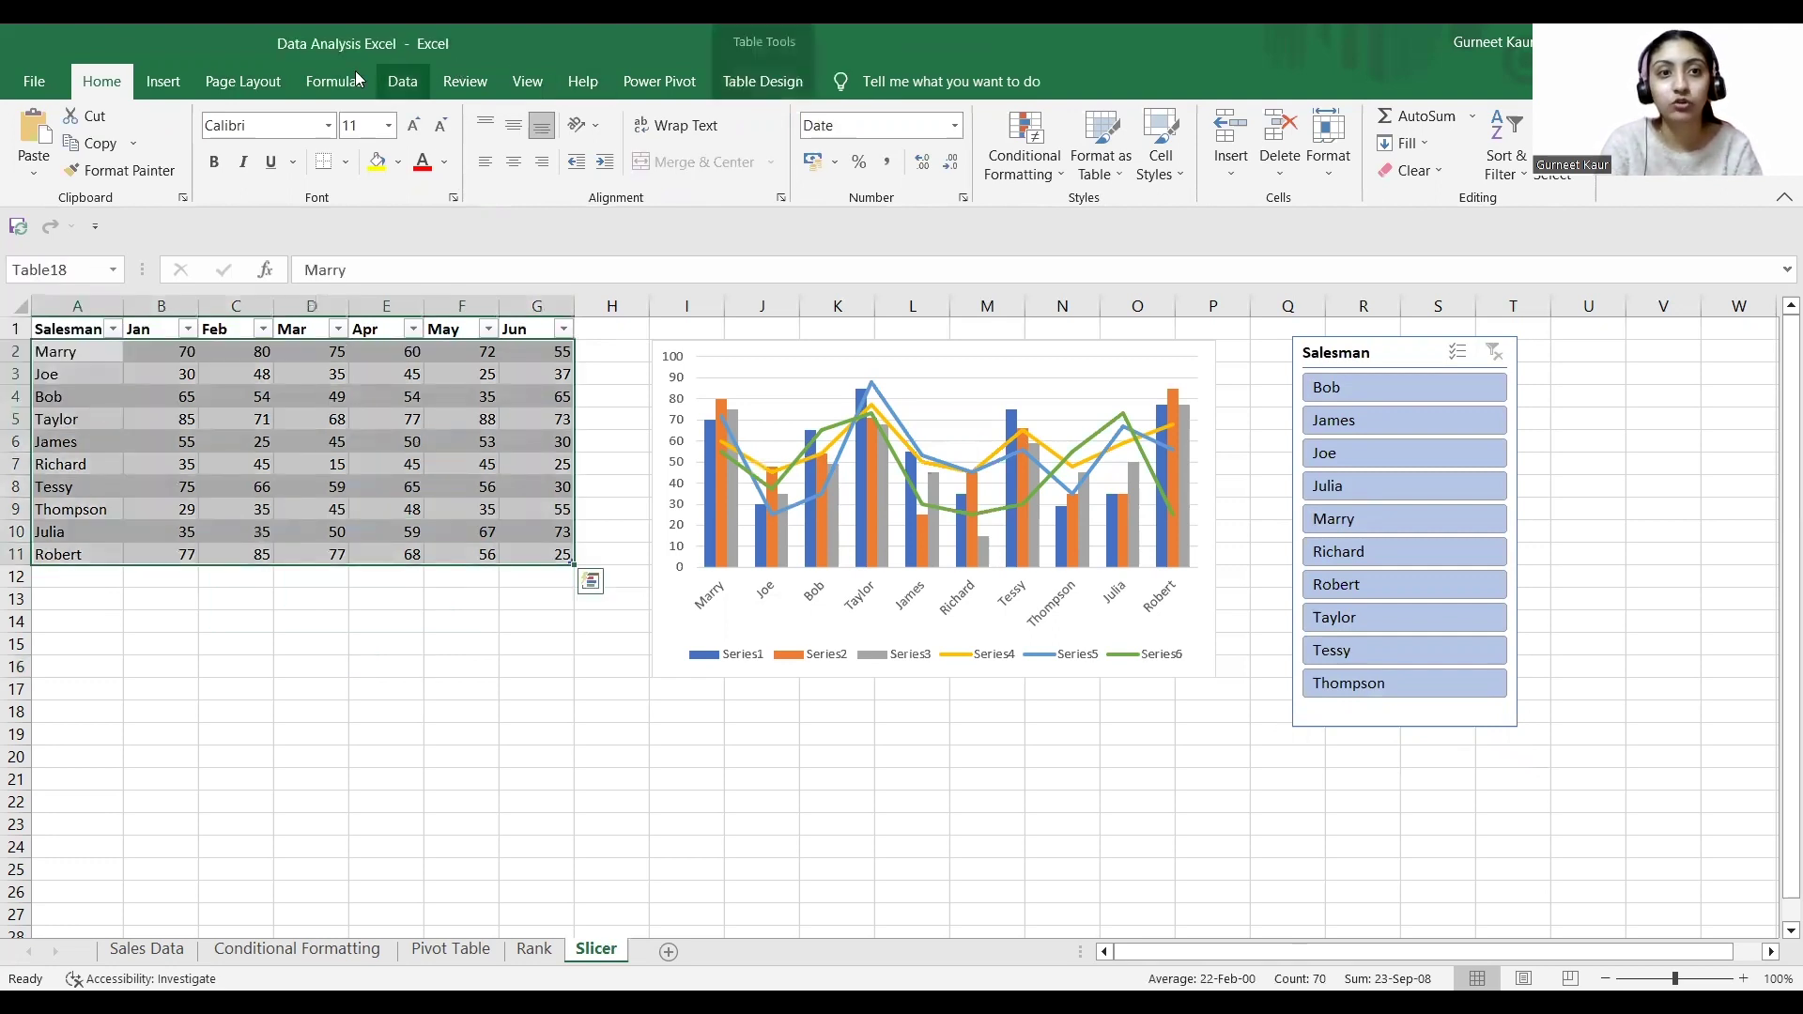
pyautogui.click(159, 84)
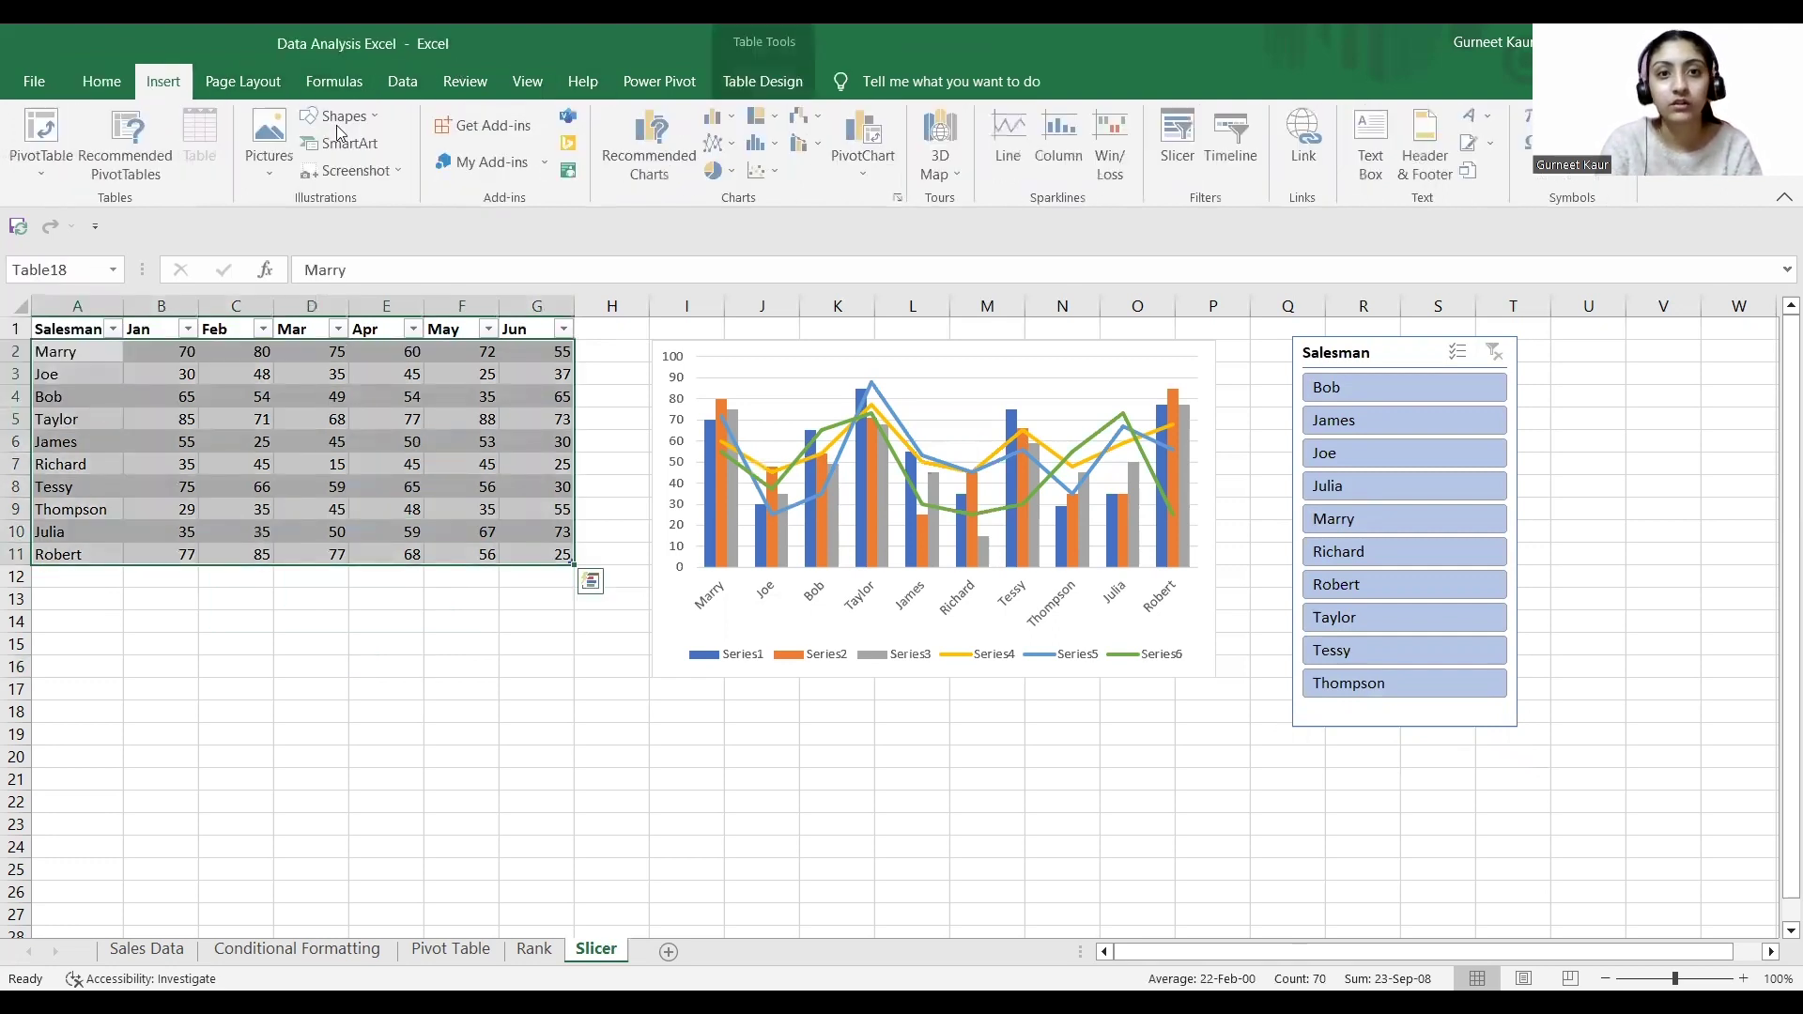
pyautogui.click(765, 170)
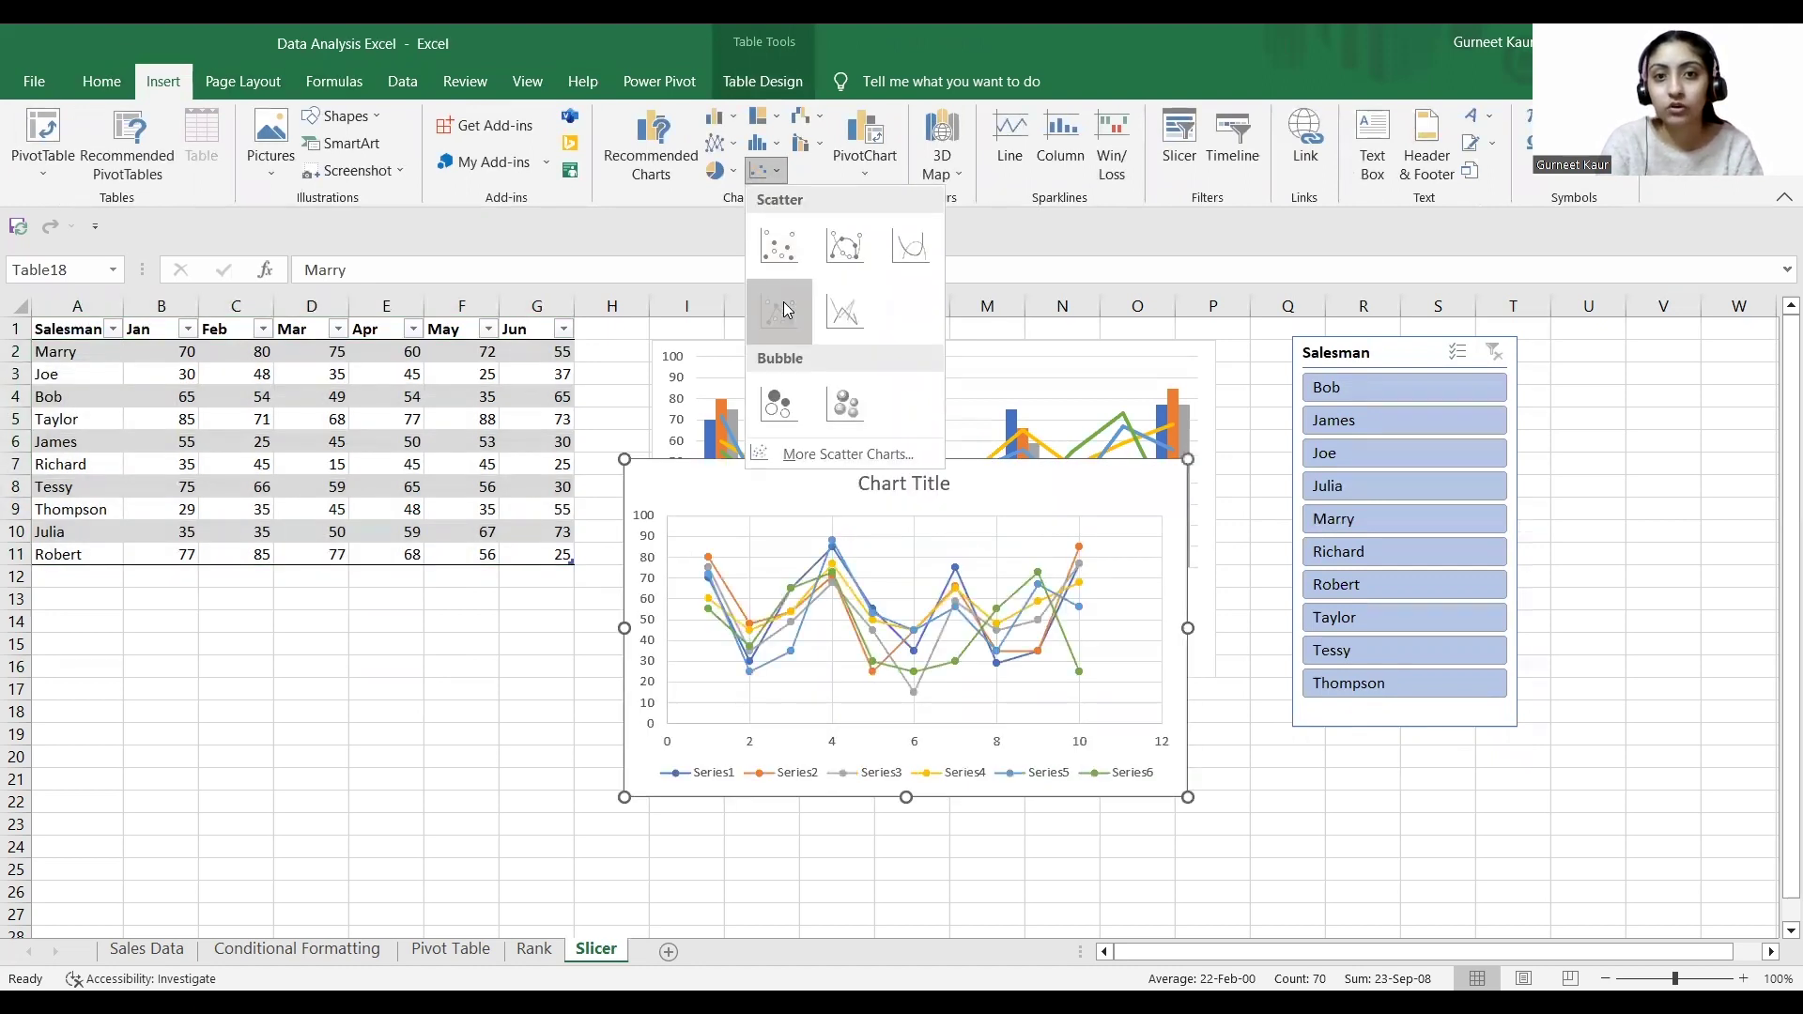
pyautogui.click(787, 309)
pyautogui.moveTo(1026, 484)
pyautogui.mouseDown()
pyautogui.moveTo(866, 604)
pyautogui.moveTo(765, 526)
pyautogui.moveTo(453, 601)
pyautogui.mouseUp()
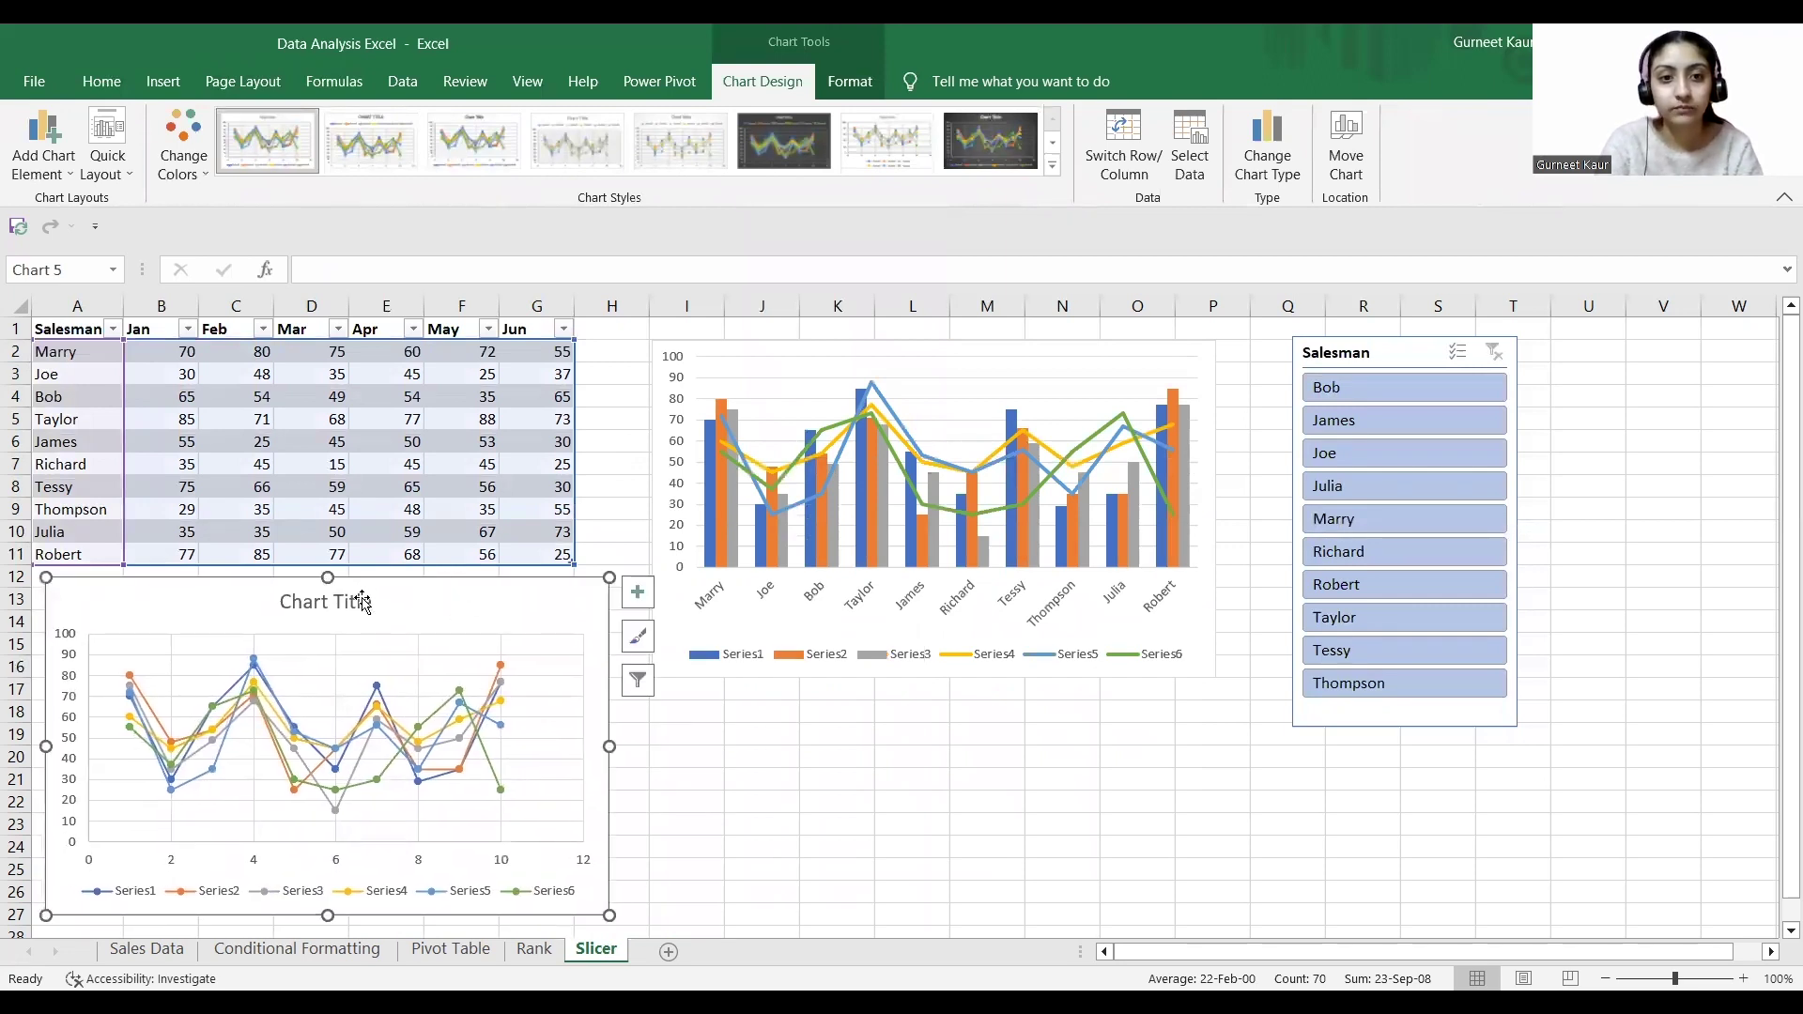
pyautogui.click(638, 591)
pyautogui.click(688, 668)
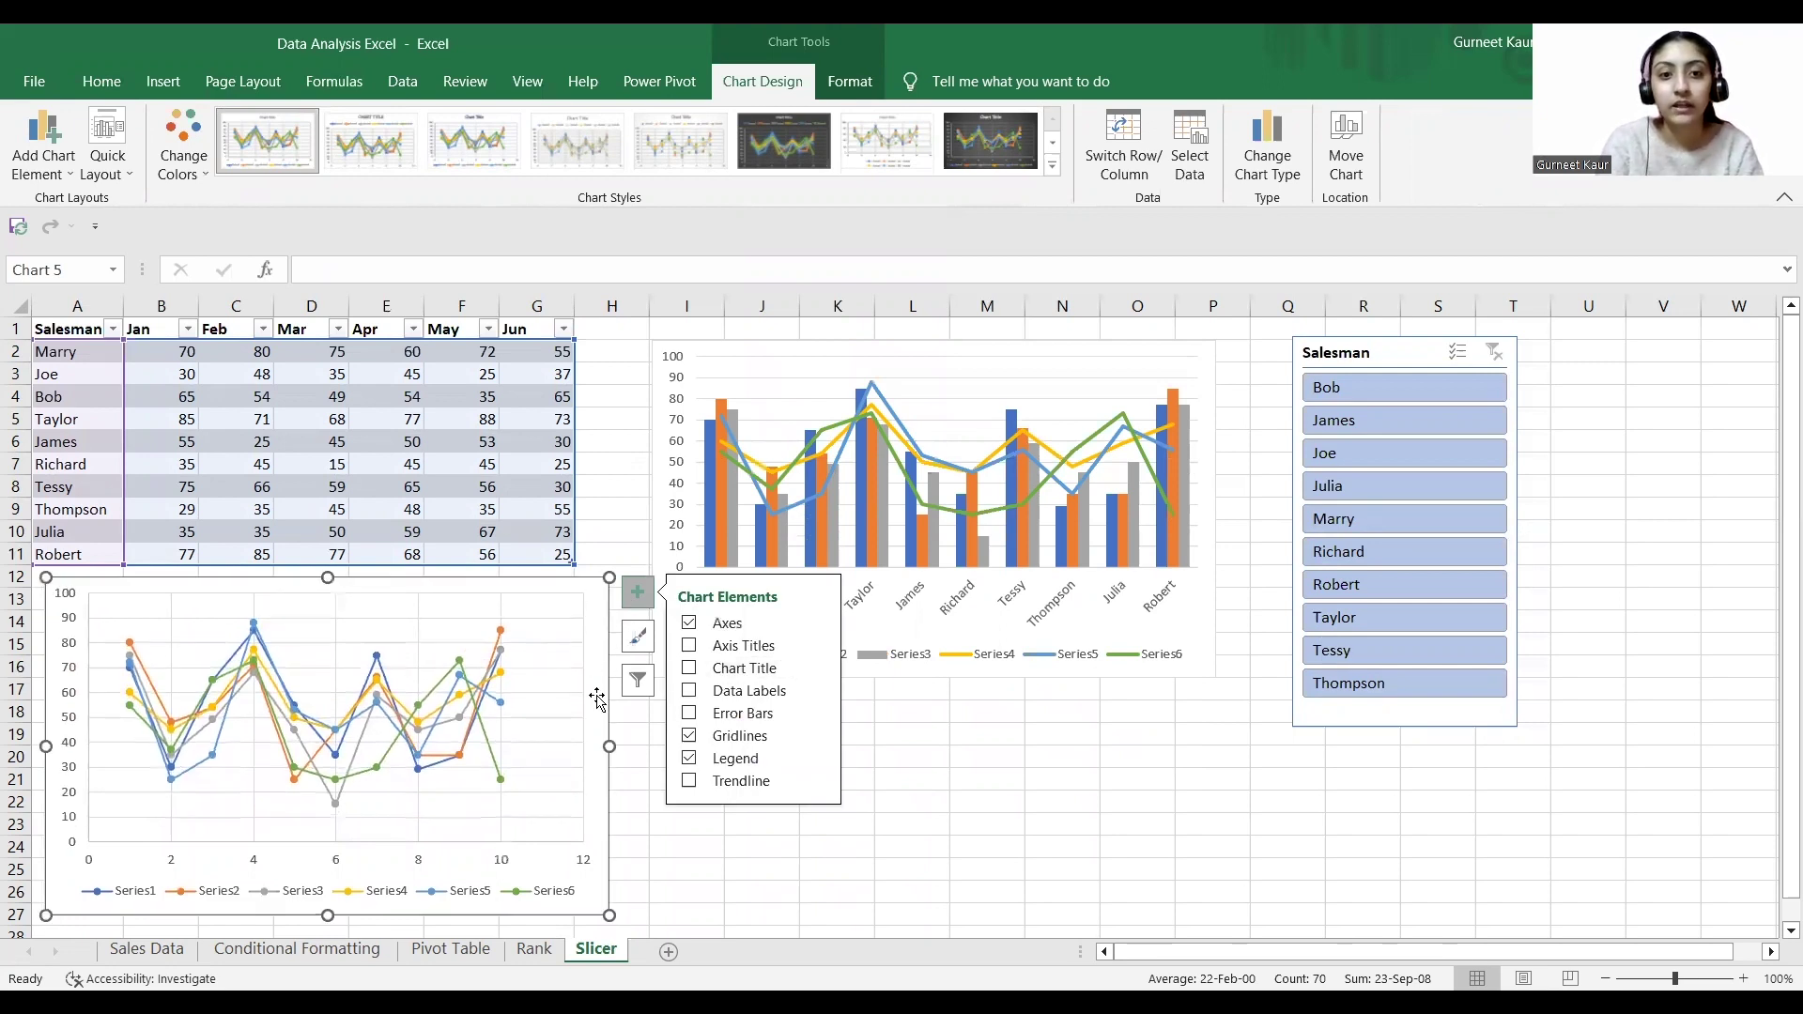
# - Check how the scatter and combo charts respond by filtering the Salesman slicer from Bob through Thompson, one salesman at a time, and clear the filter
pyautogui.click(1401, 388)
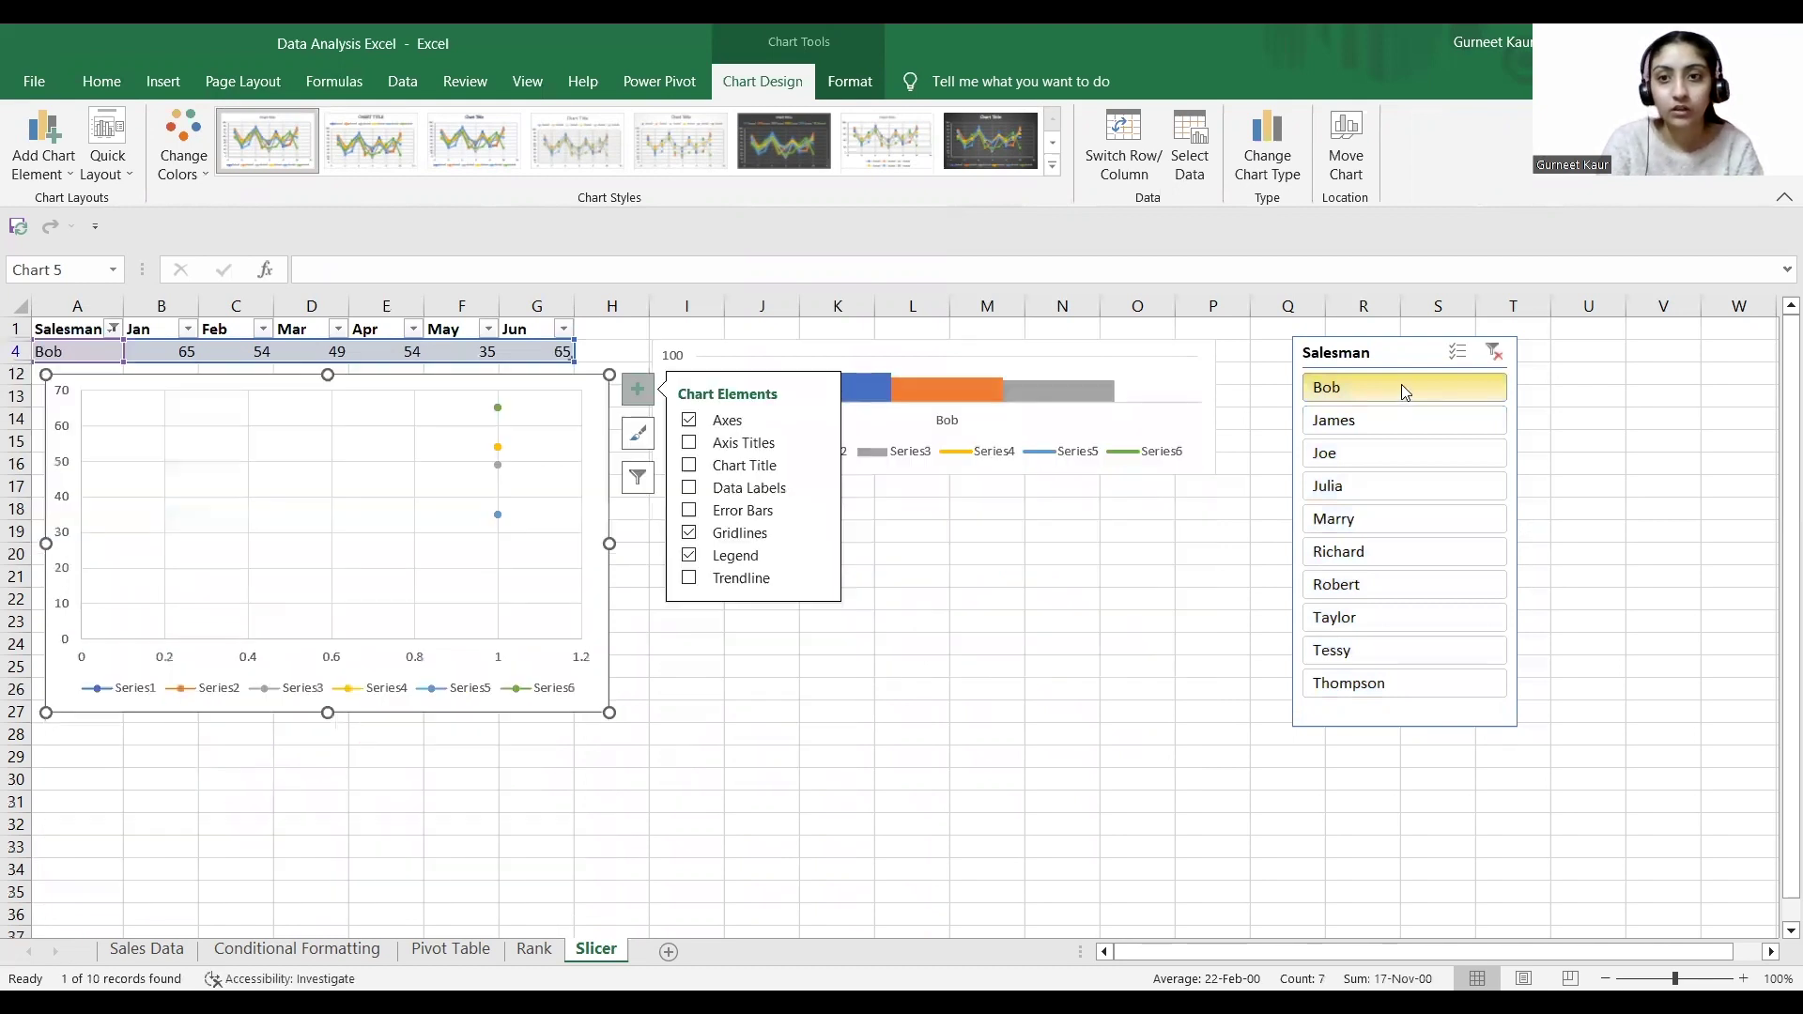
pyautogui.click(1398, 420)
pyautogui.click(1395, 449)
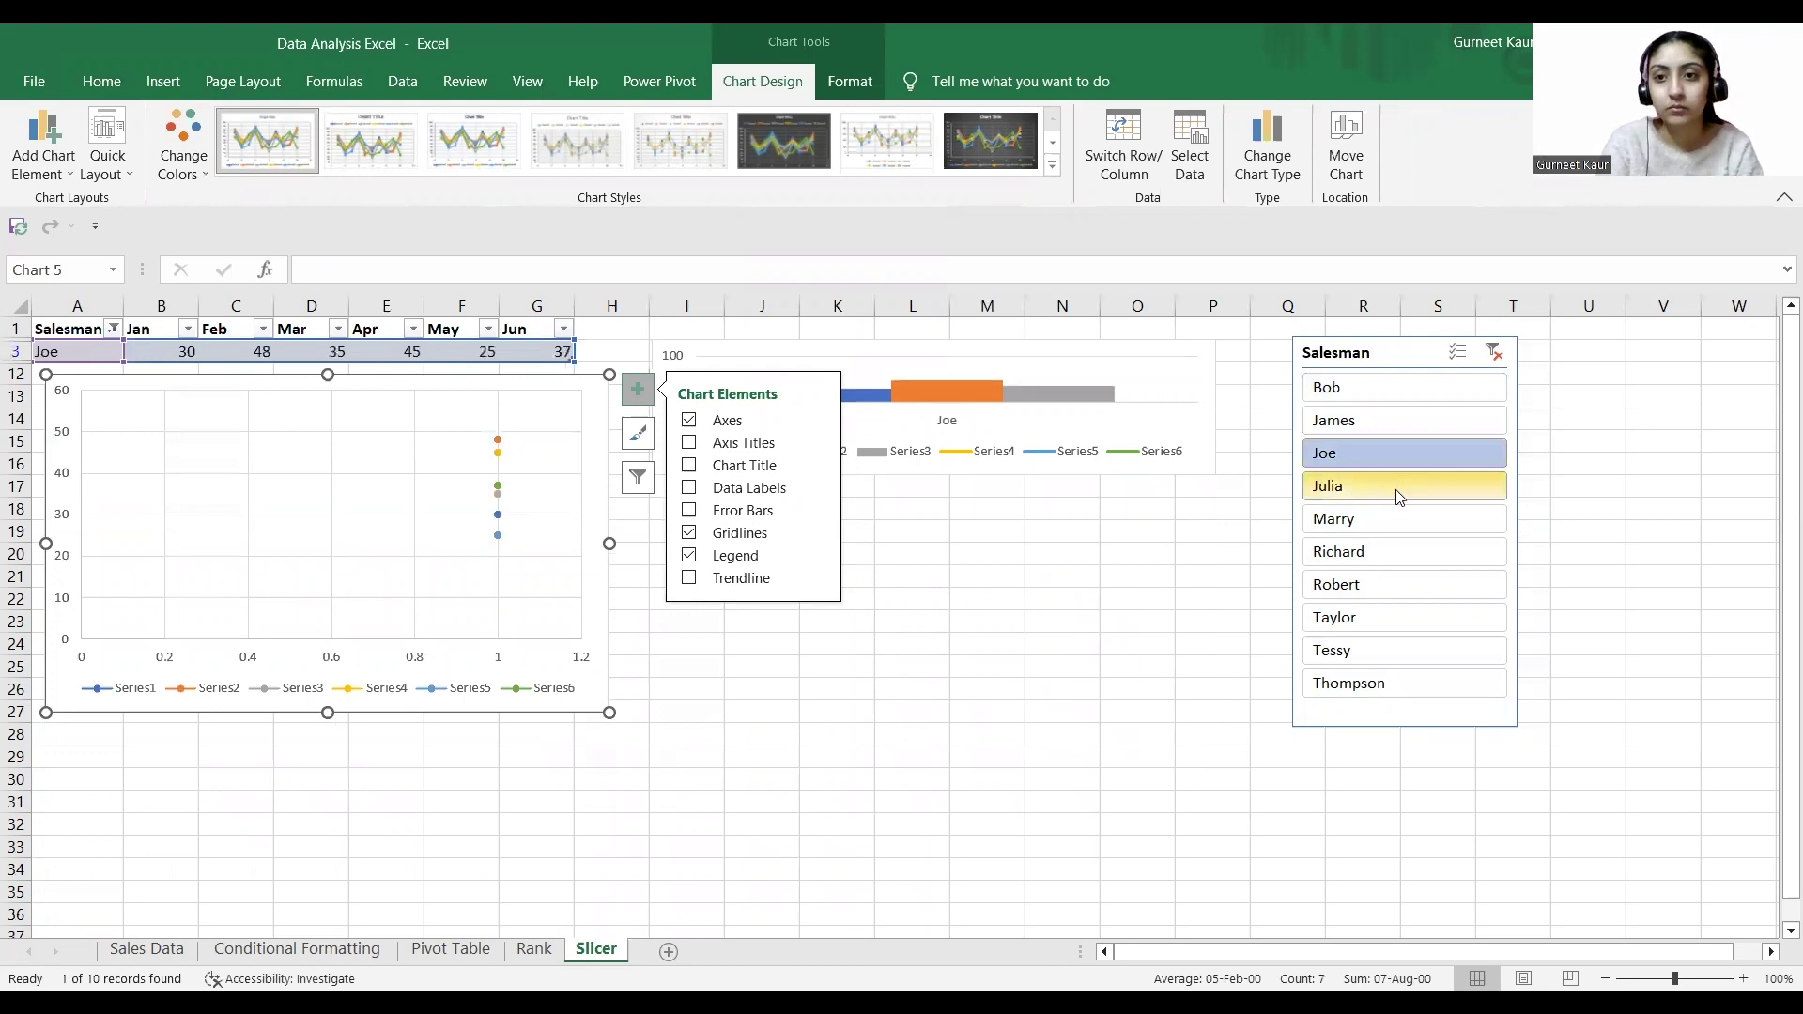
pyautogui.click(1395, 485)
pyautogui.click(1395, 518)
pyautogui.click(1395, 551)
pyautogui.click(1395, 584)
pyautogui.click(1394, 616)
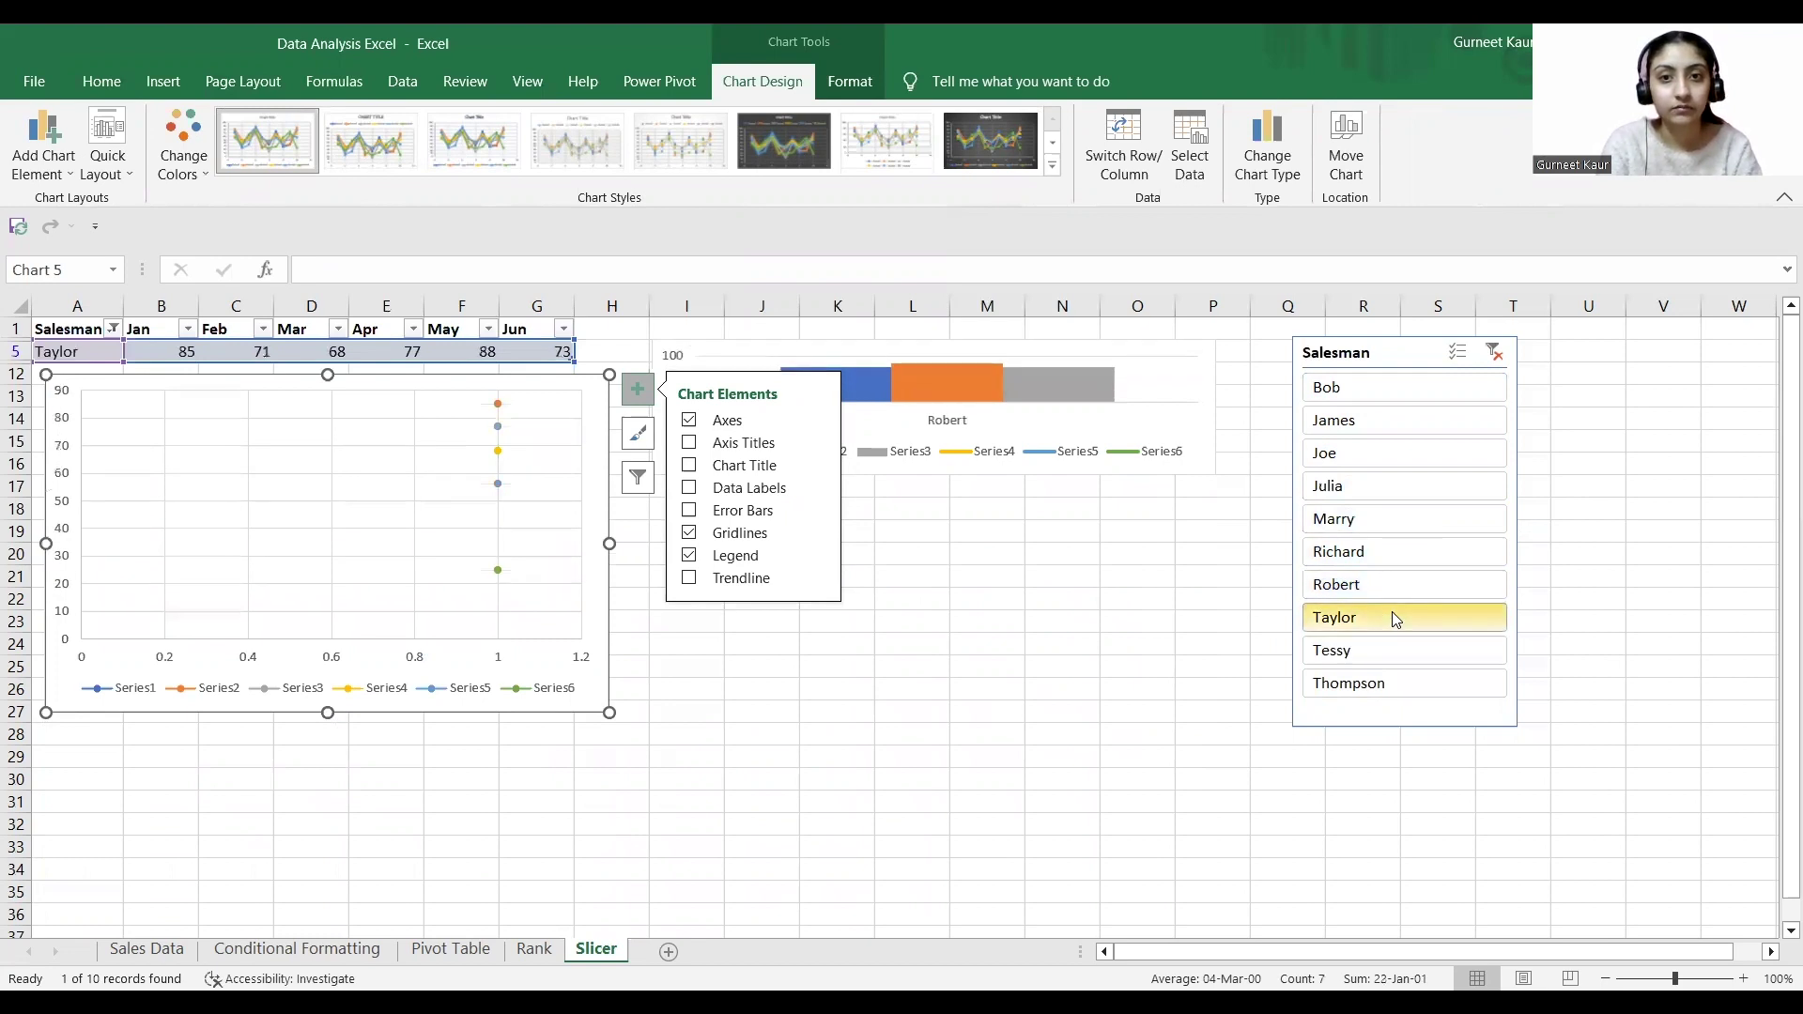
pyautogui.click(1393, 657)
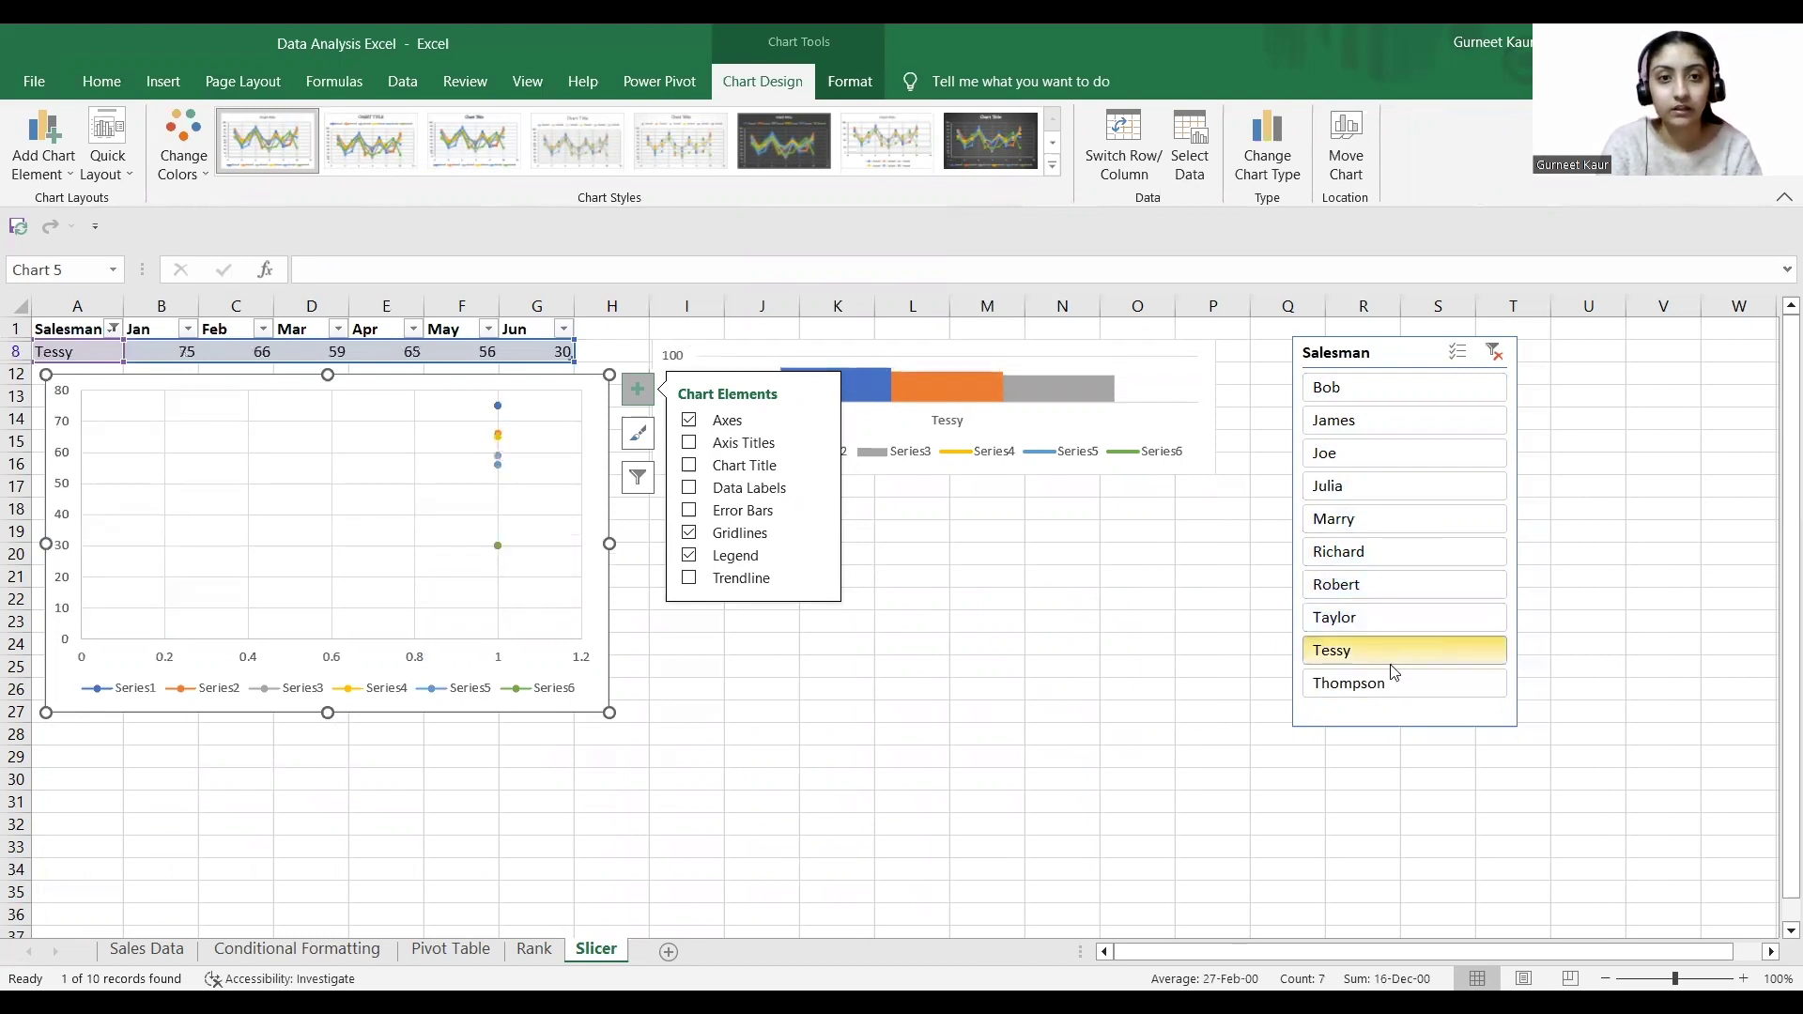
pyautogui.click(1393, 685)
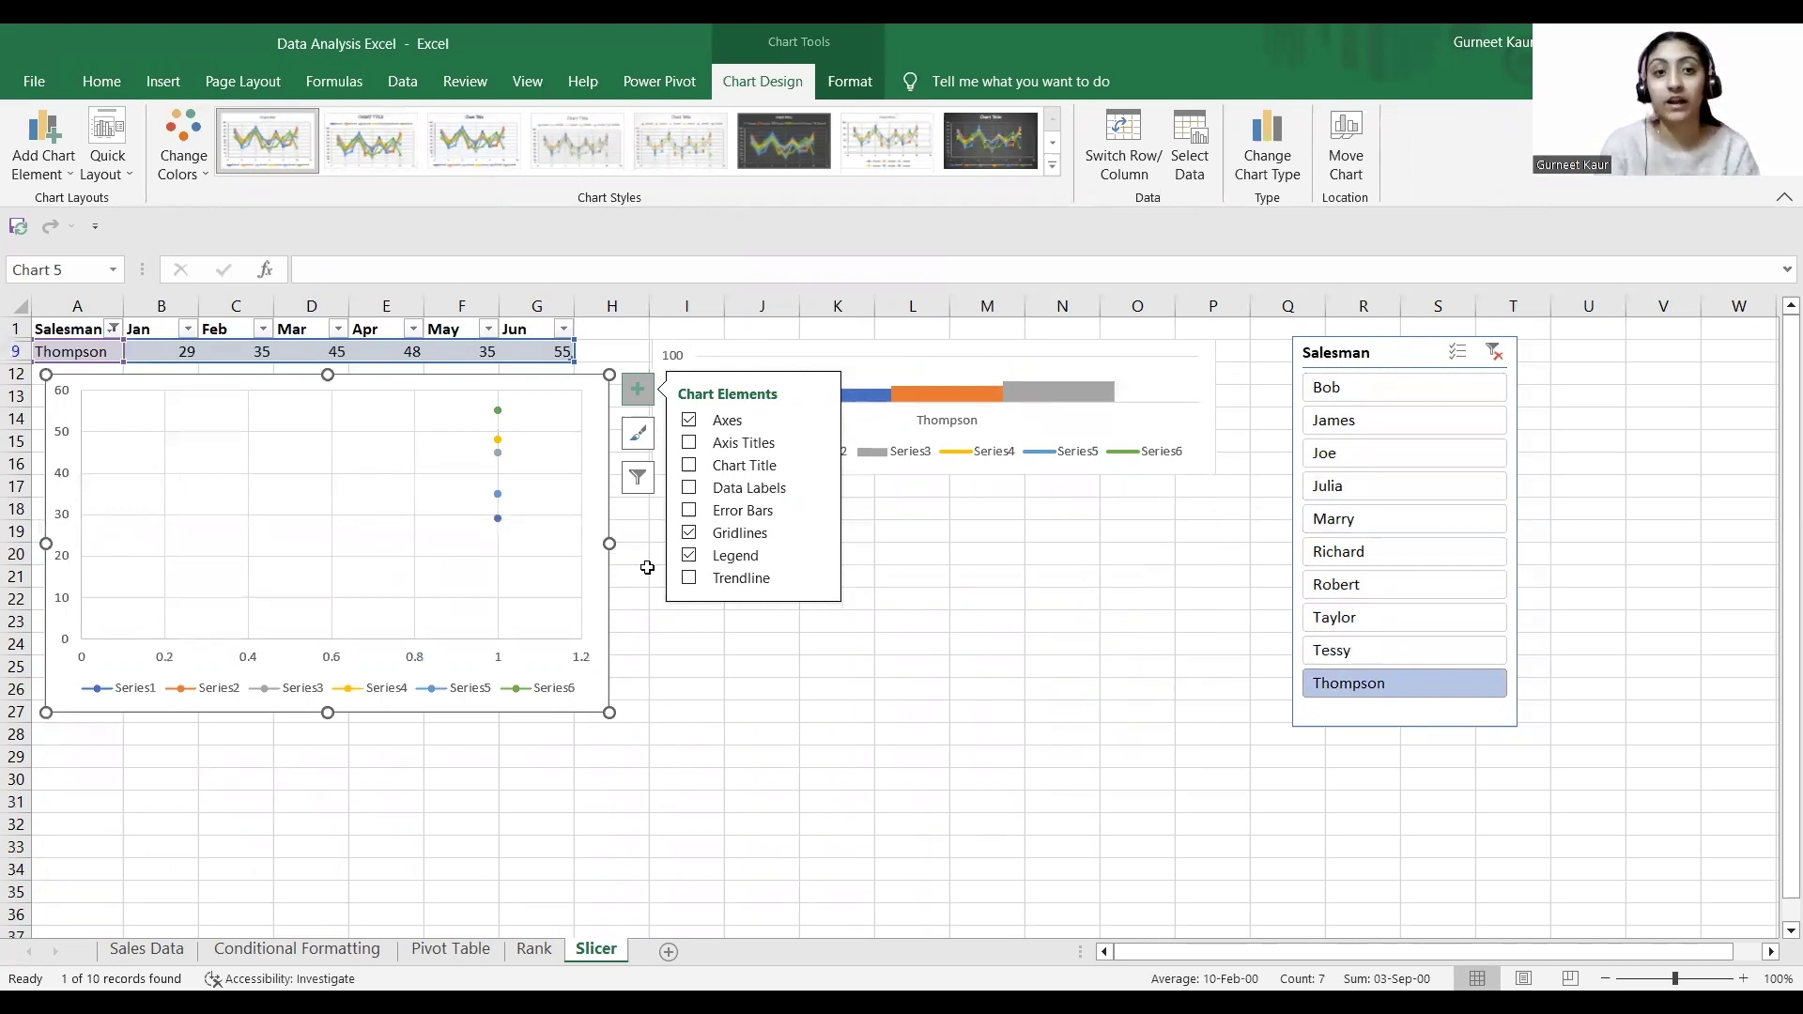
pyautogui.click(1491, 352)
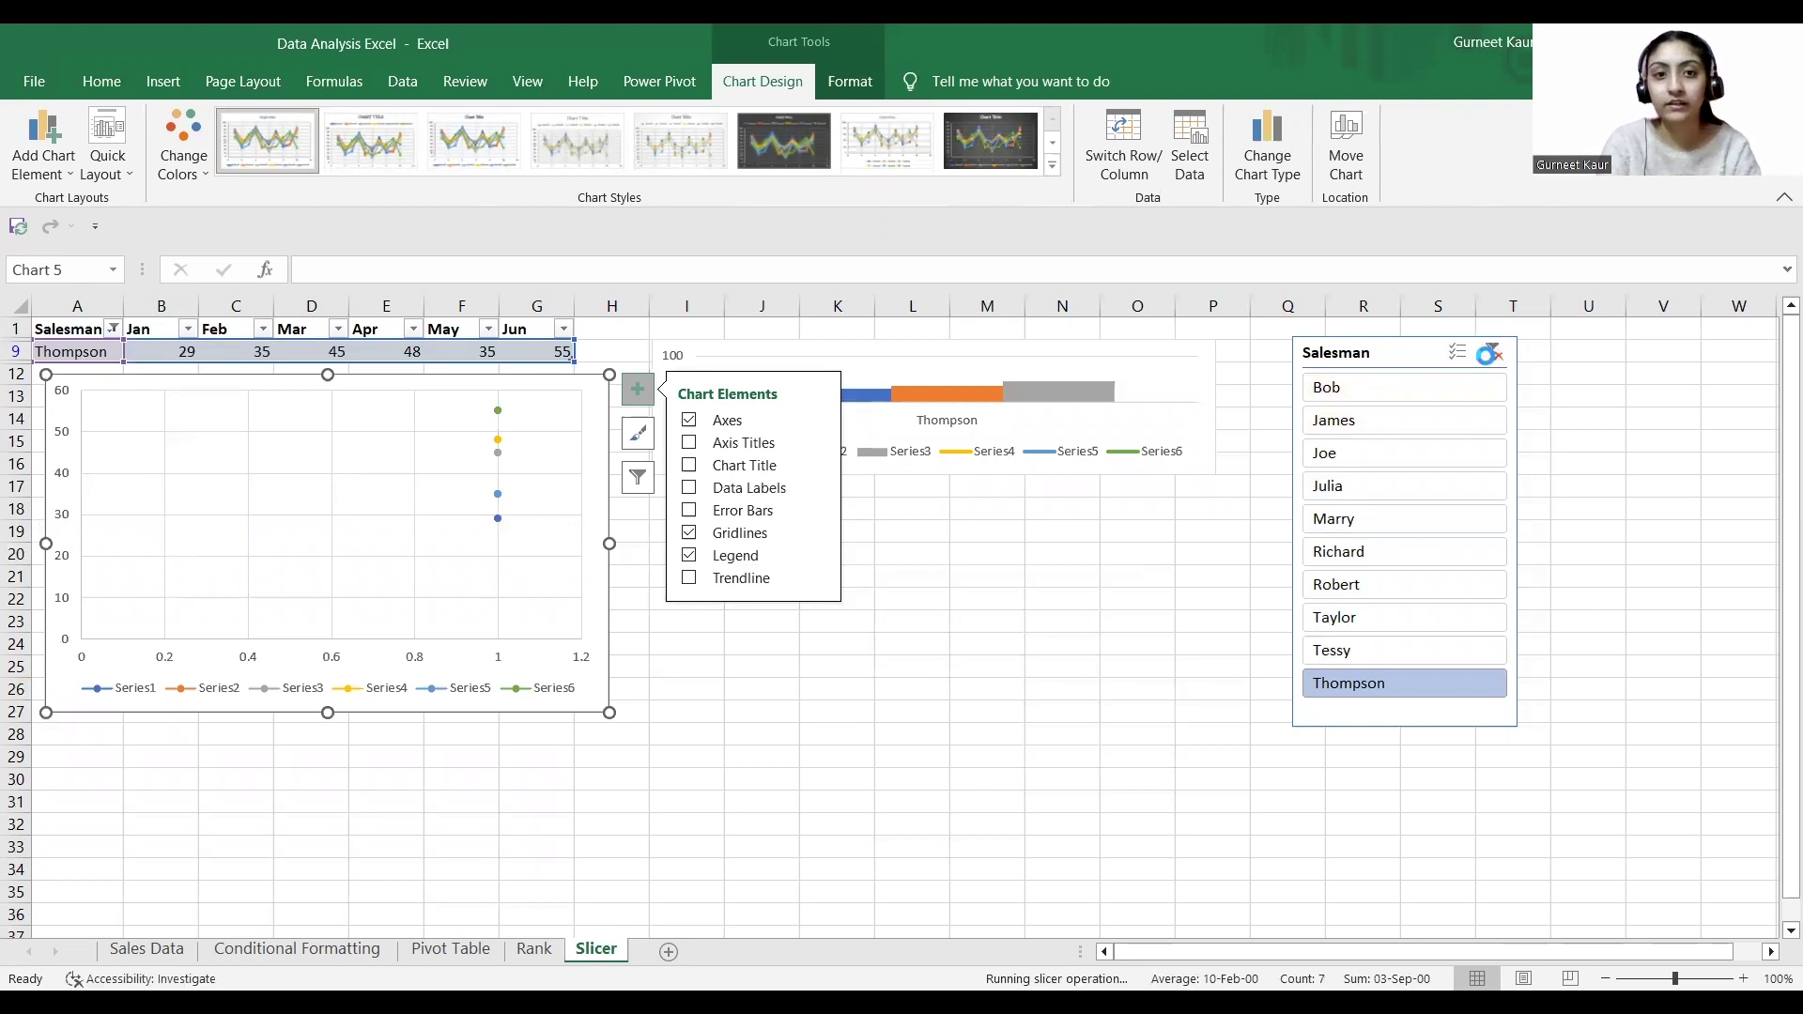
pyautogui.click(1097, 784)
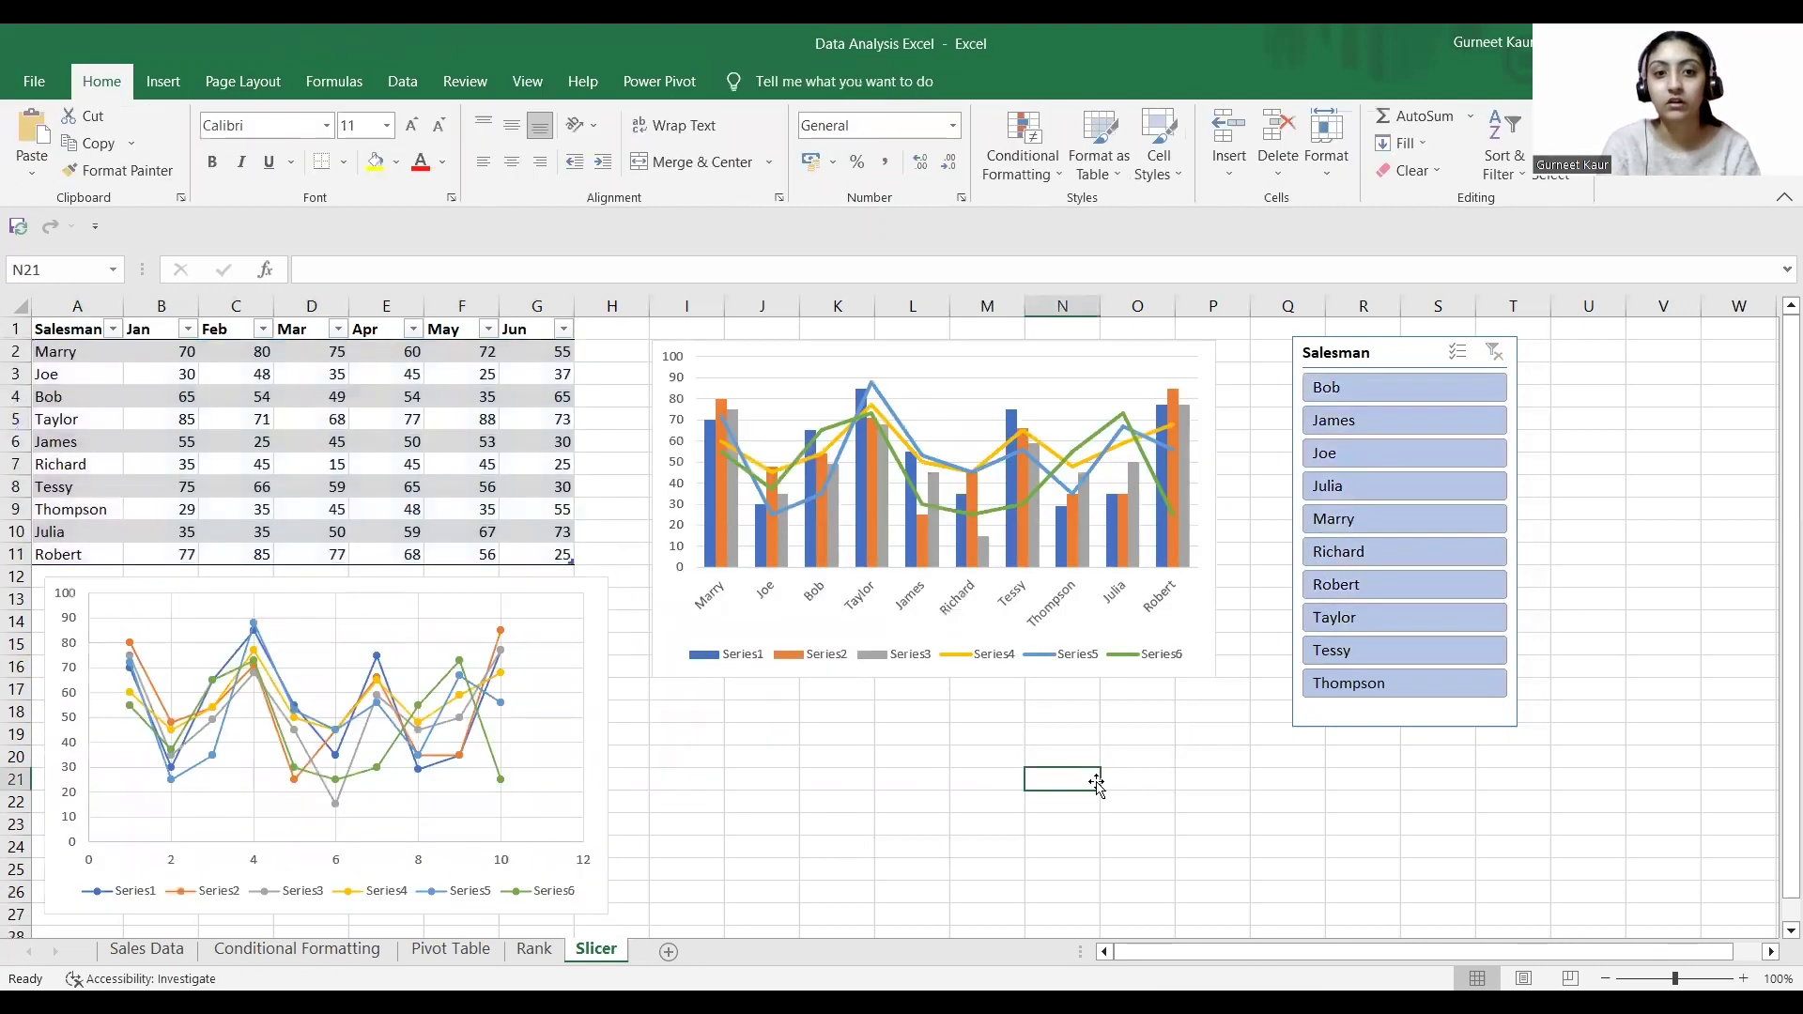
pyautogui.click(454, 749)
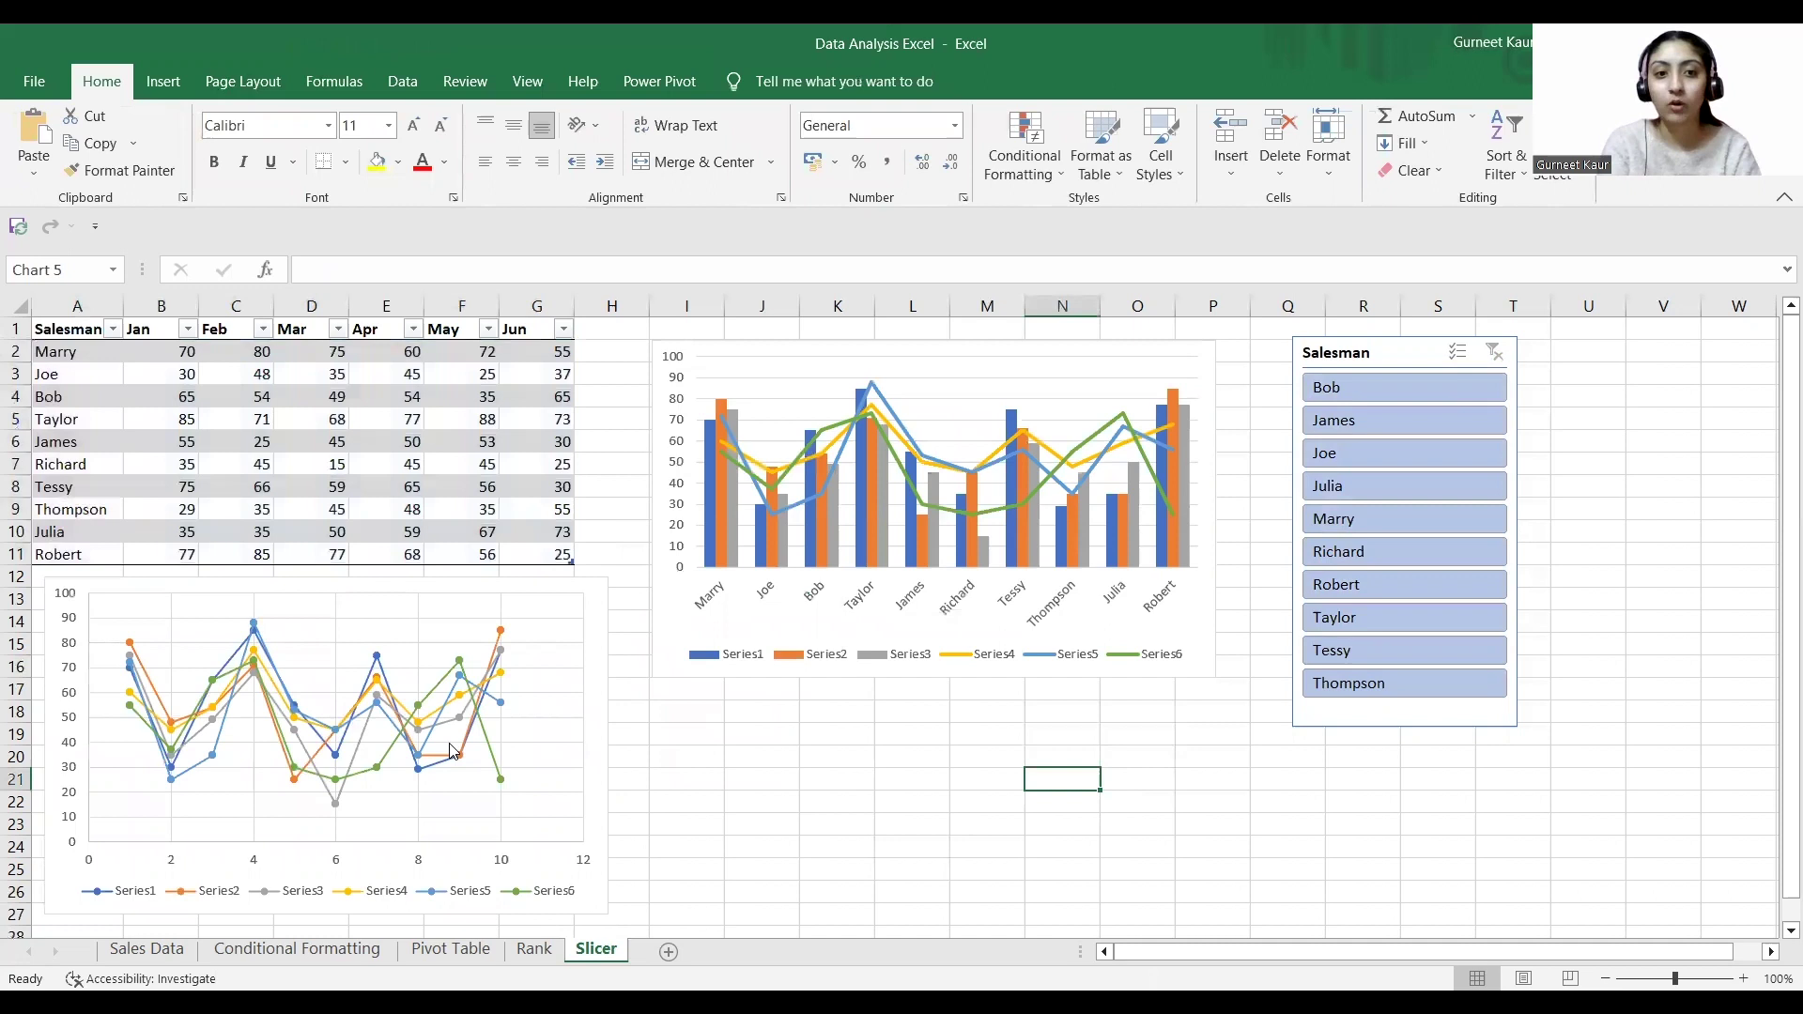
pyautogui.click(1138, 620)
pyautogui.moveTo(971, 532)
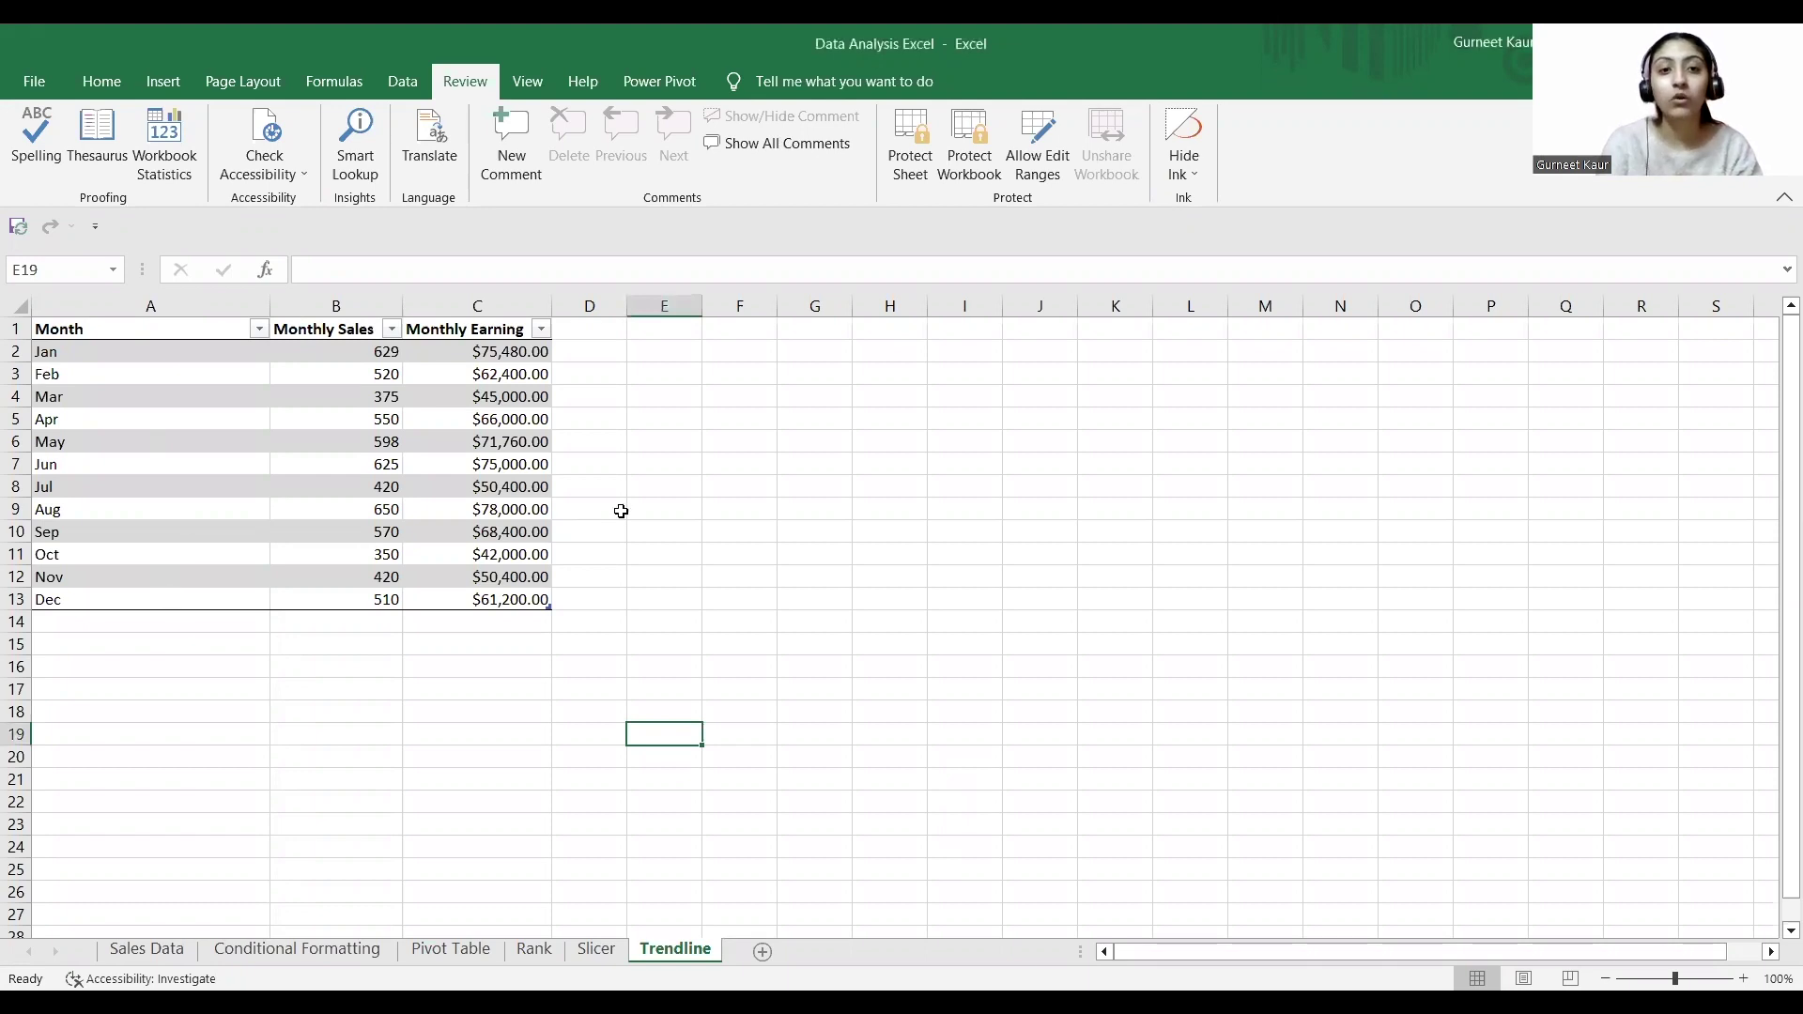
# - On the Trendline sheet, insert a 2-D line chart from Table39 and place it beside the table
pyautogui.click(112, 270)
pyautogui.click(82, 439)
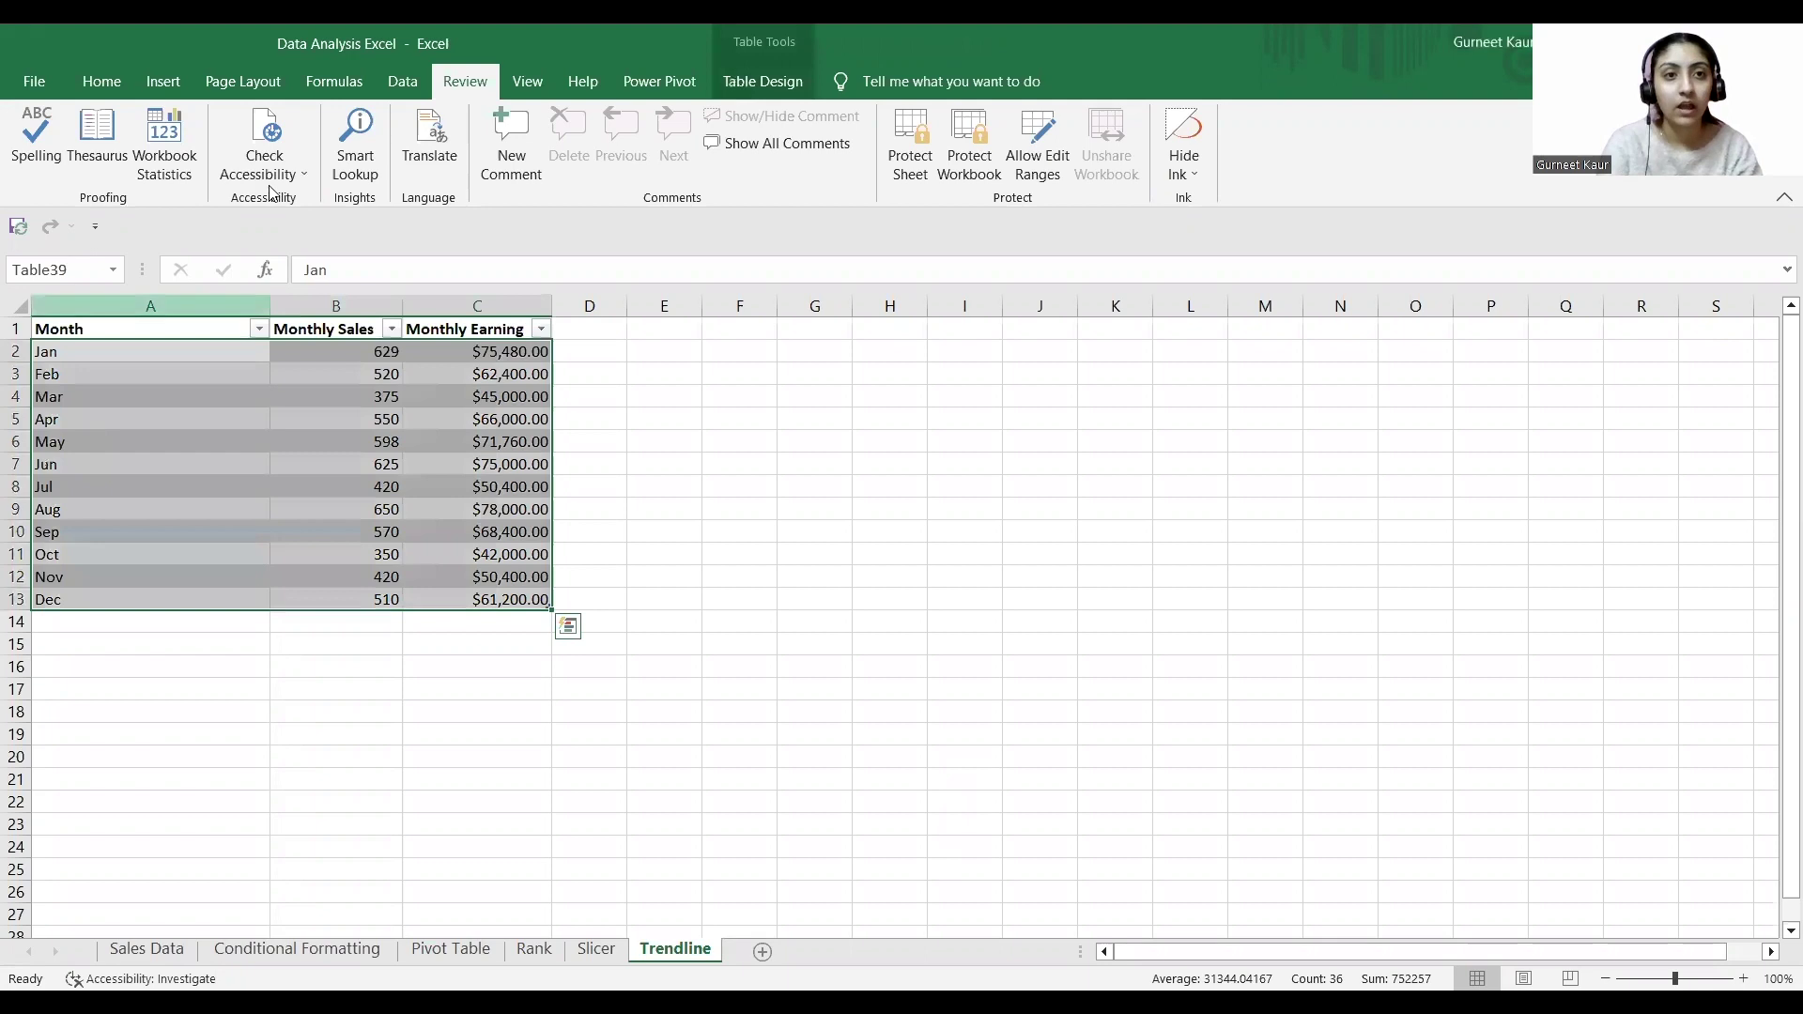
pyautogui.click(163, 80)
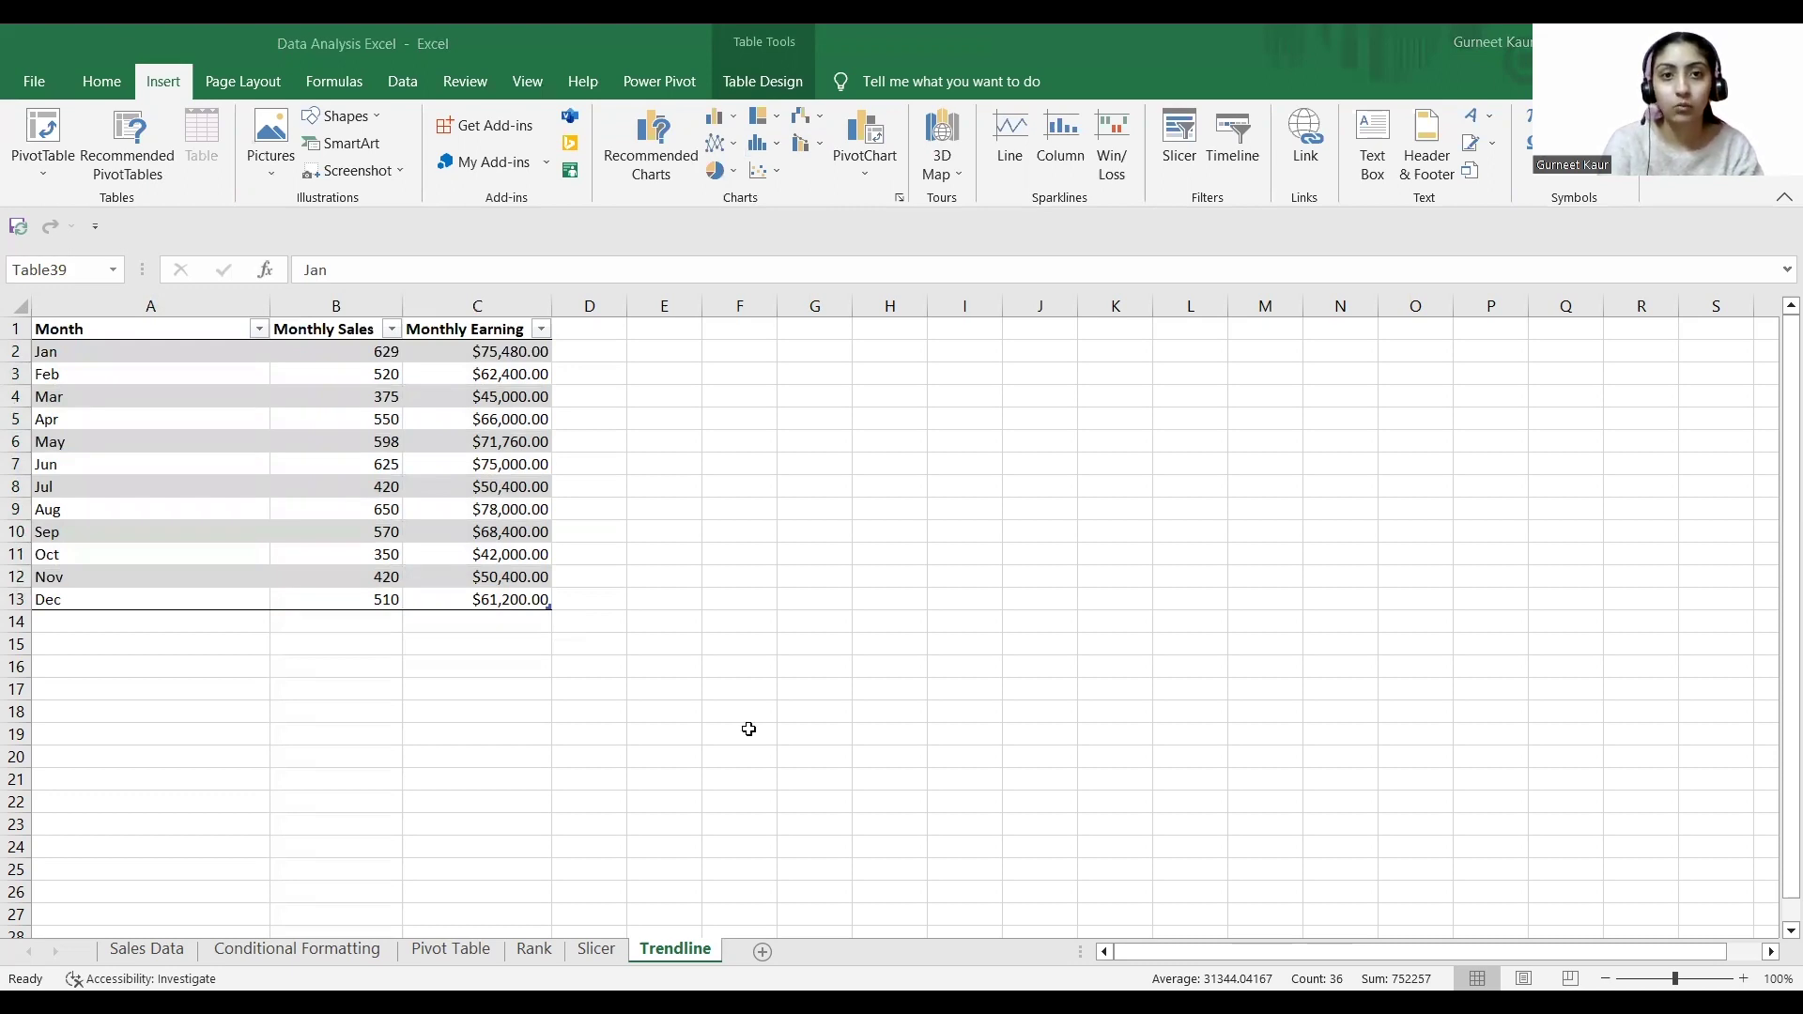
pyautogui.click(698, 206)
pyautogui.click(716, 148)
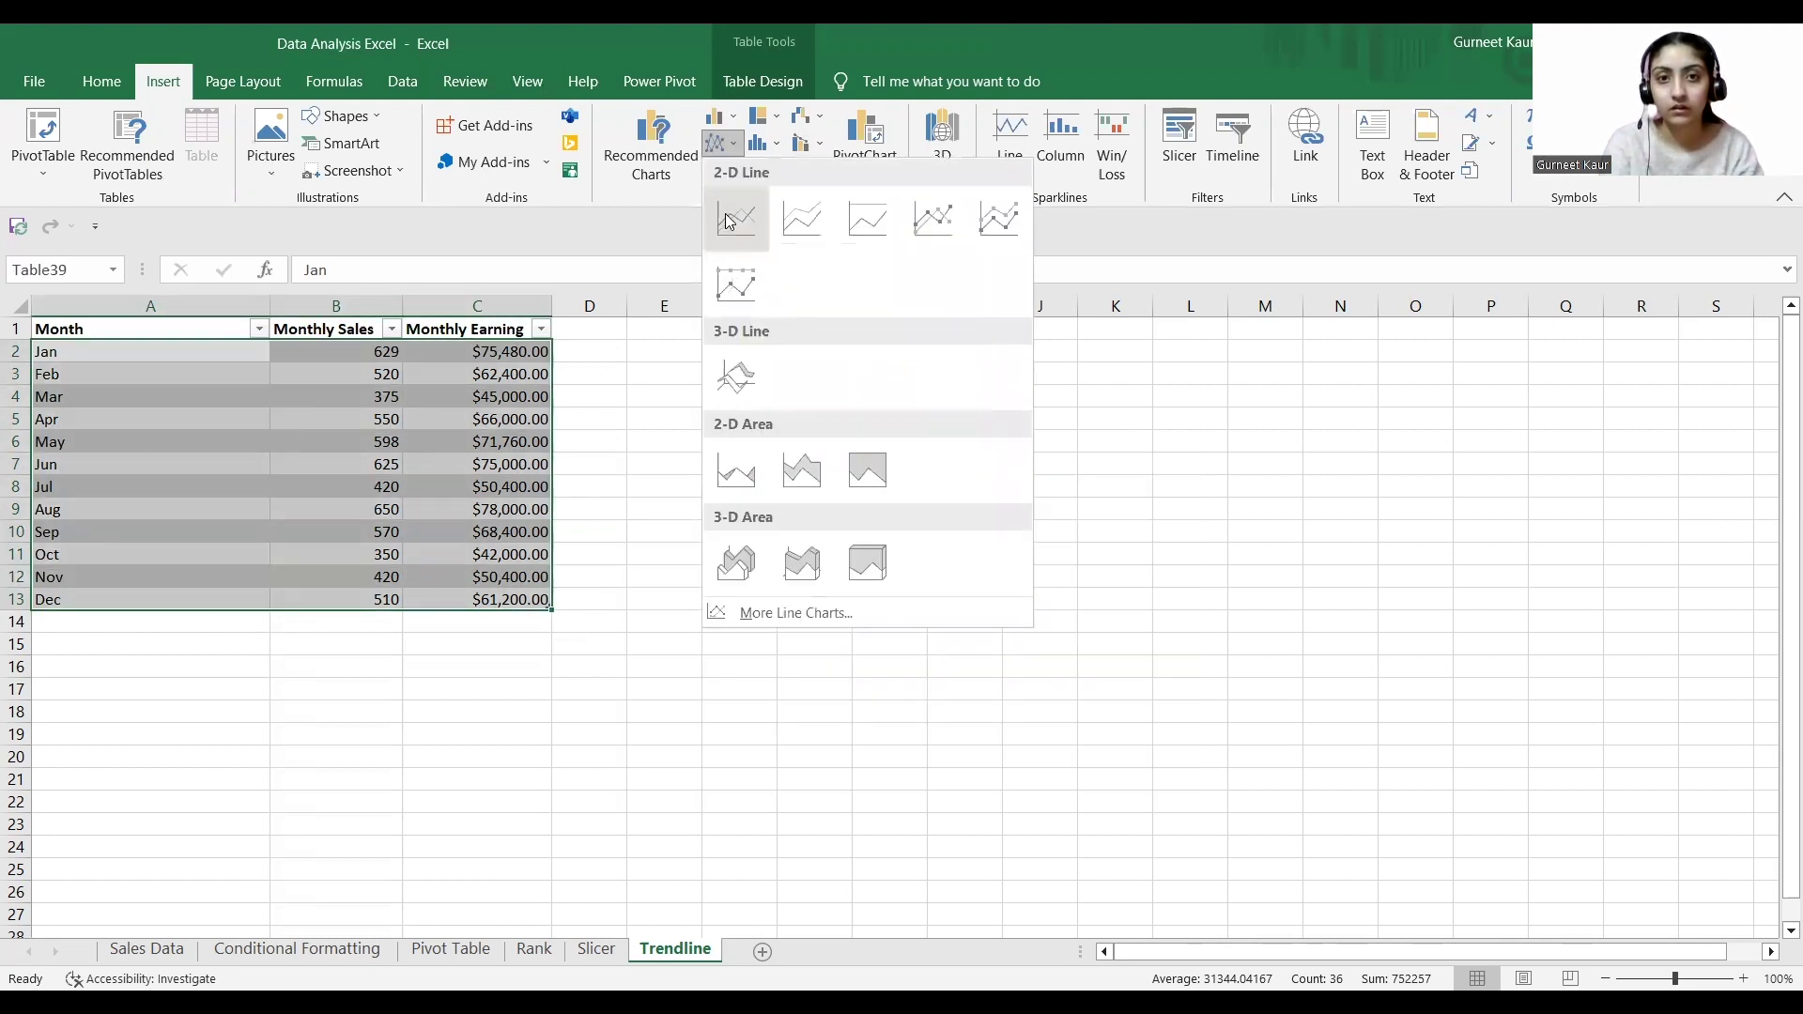
pyautogui.press('Return')
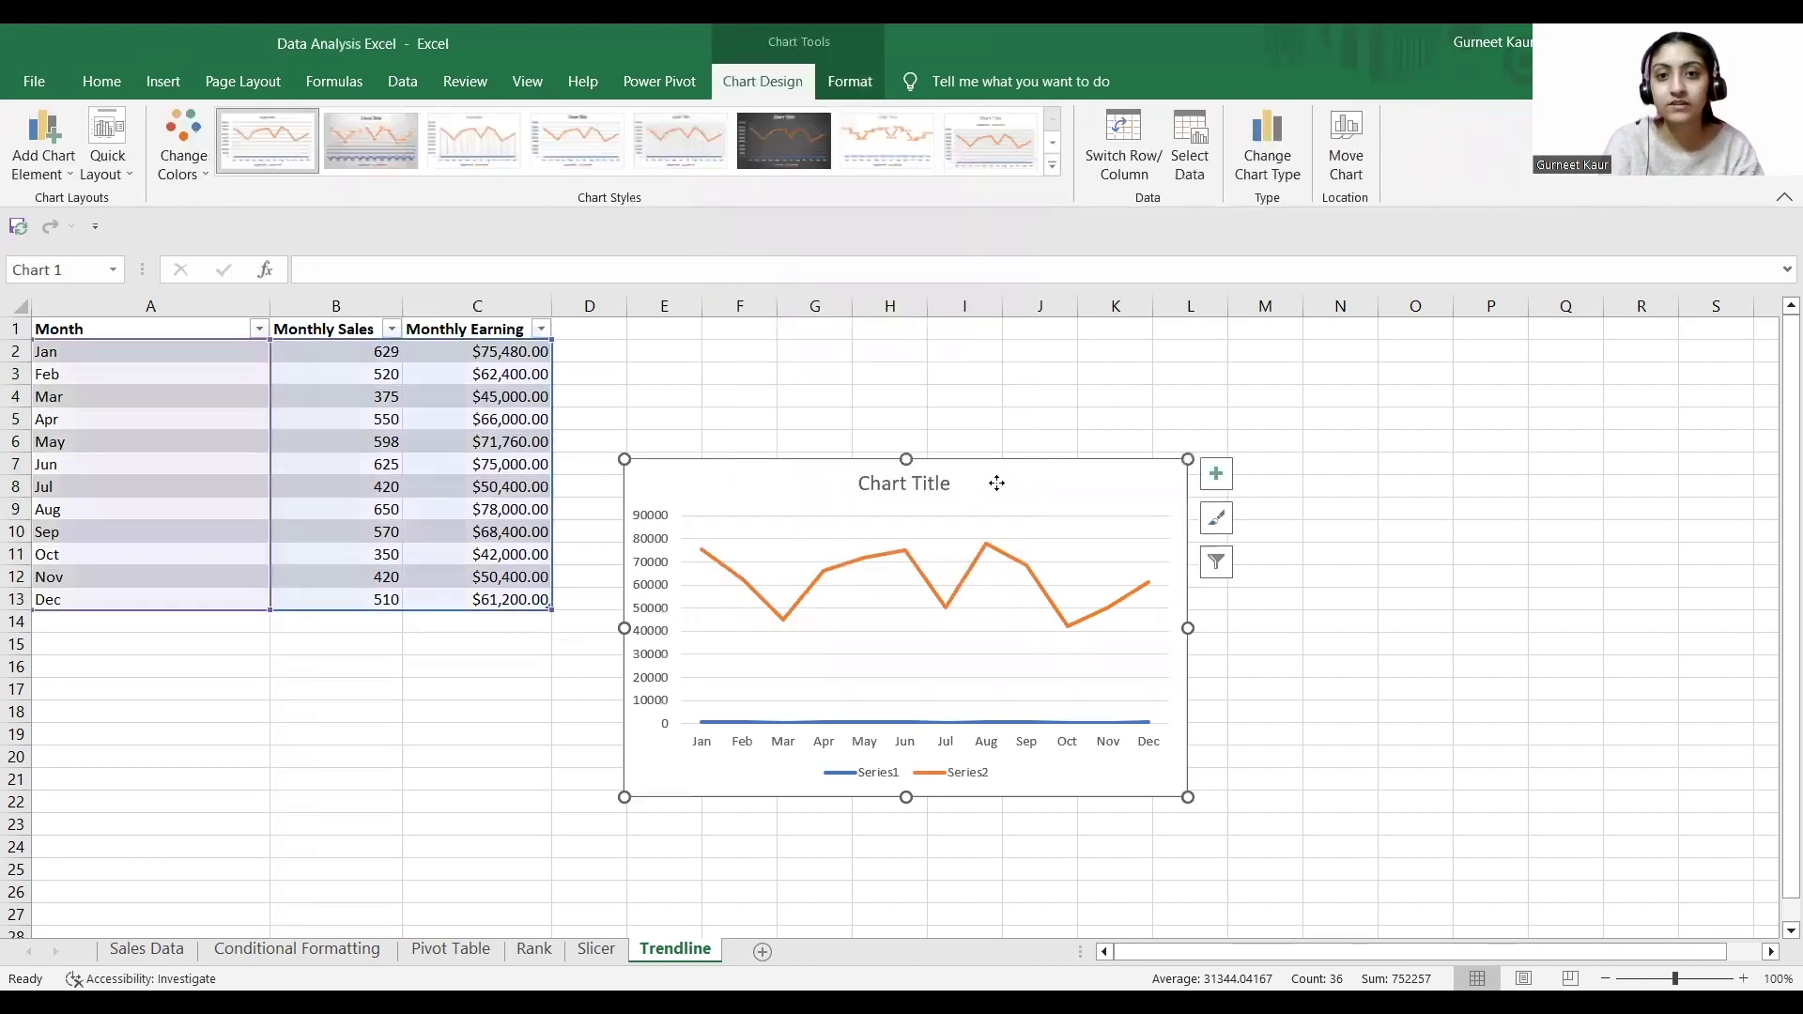
pyautogui.moveTo(994, 483); pyautogui.dragTo(1084, 389)
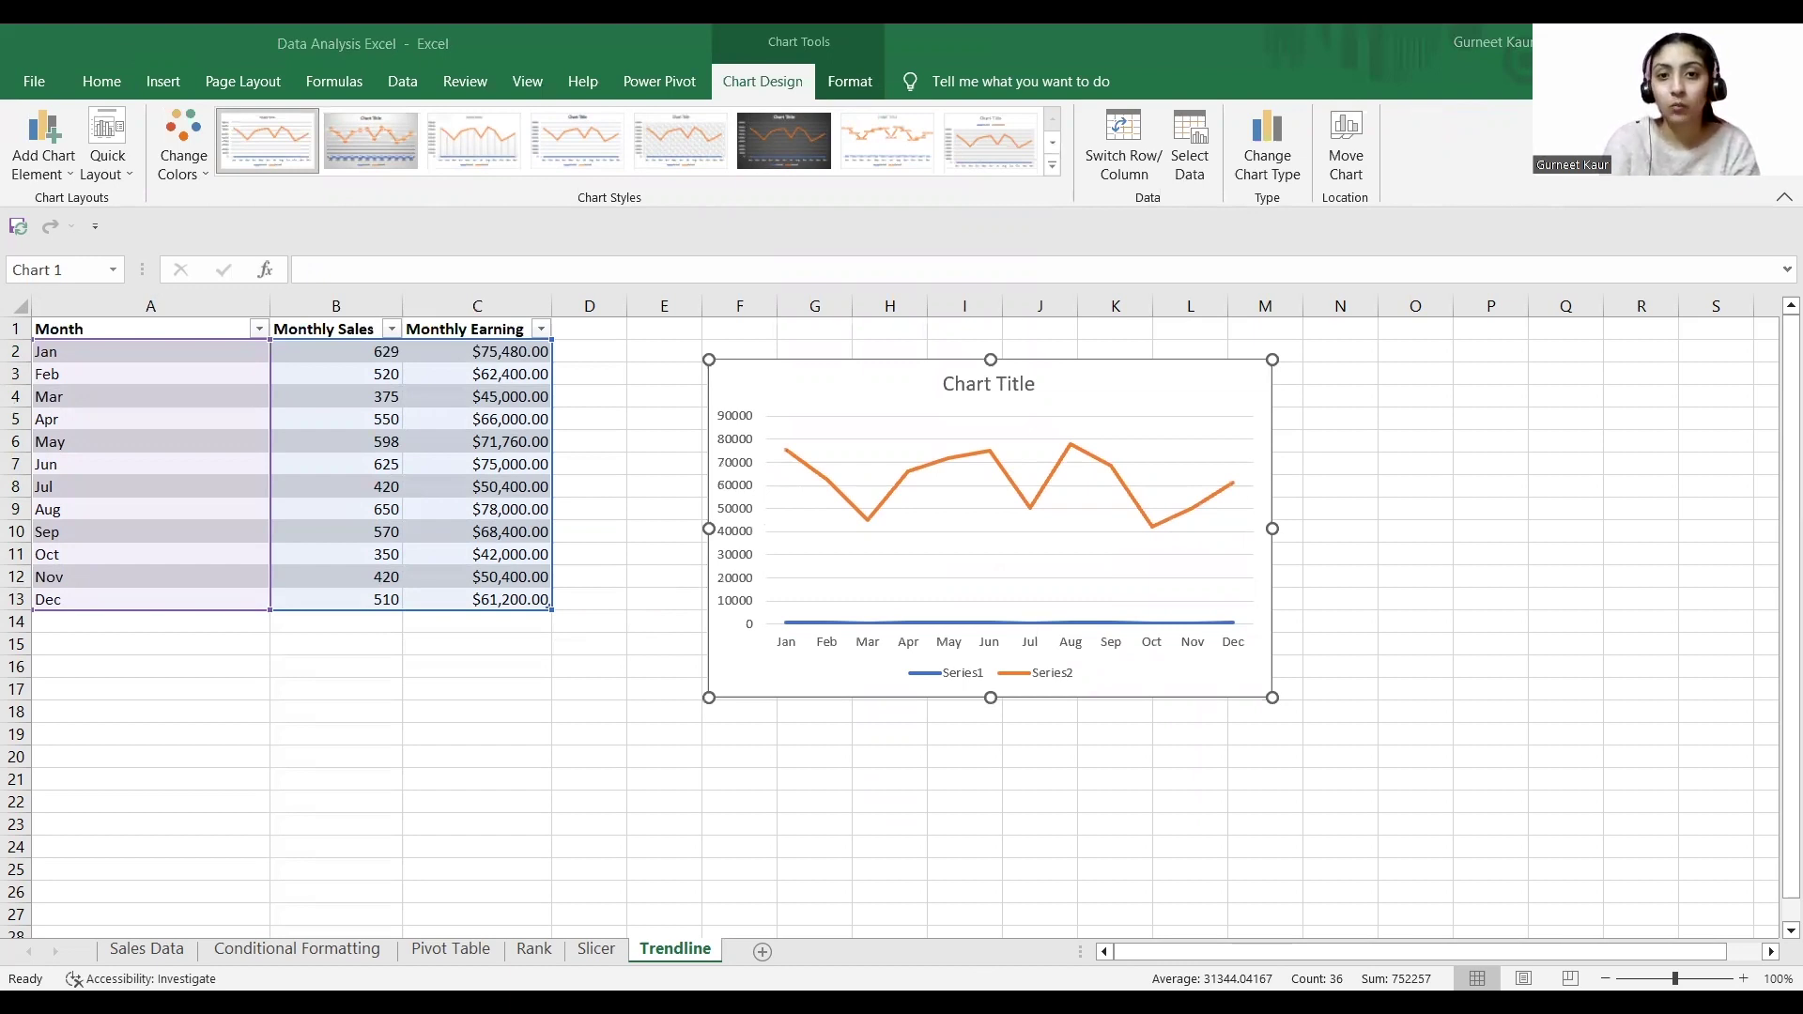
# - Move the line chart up so its upper edge aligns with row 2, and remove its chart title
pyautogui.moveTo(813, 482)
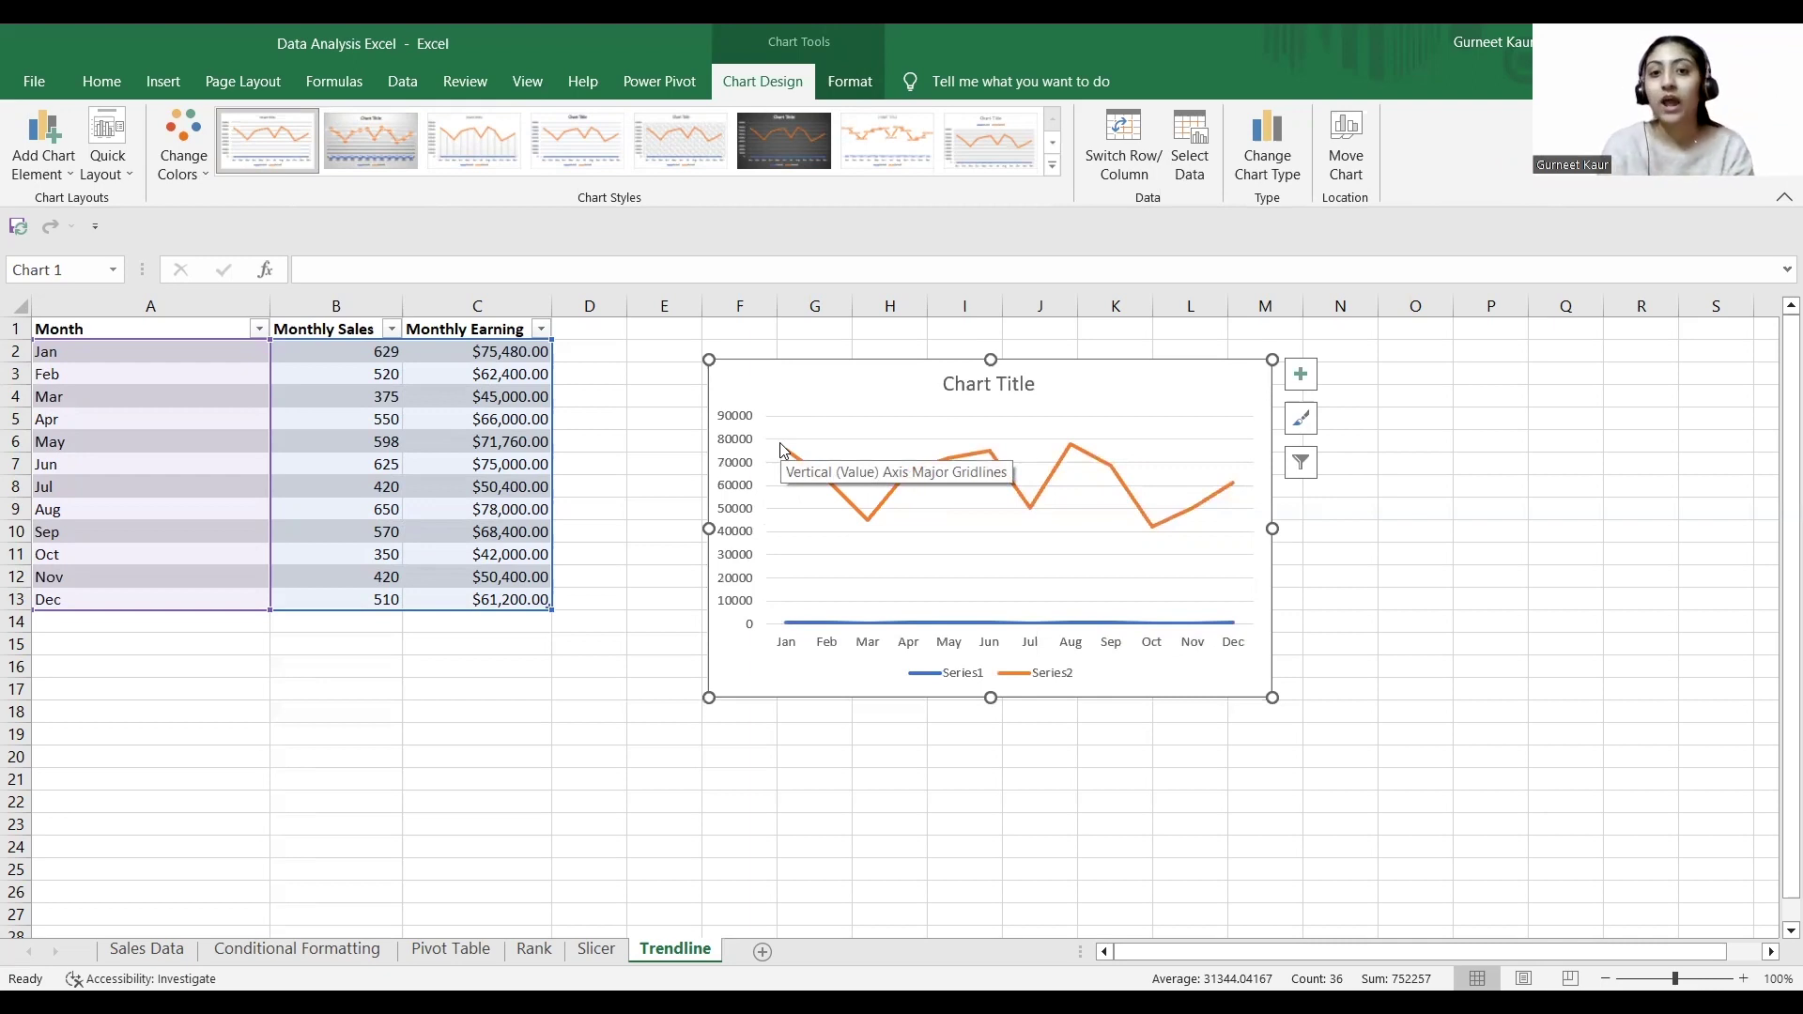
pyautogui.moveTo(868, 523)
pyautogui.moveTo(910, 480)
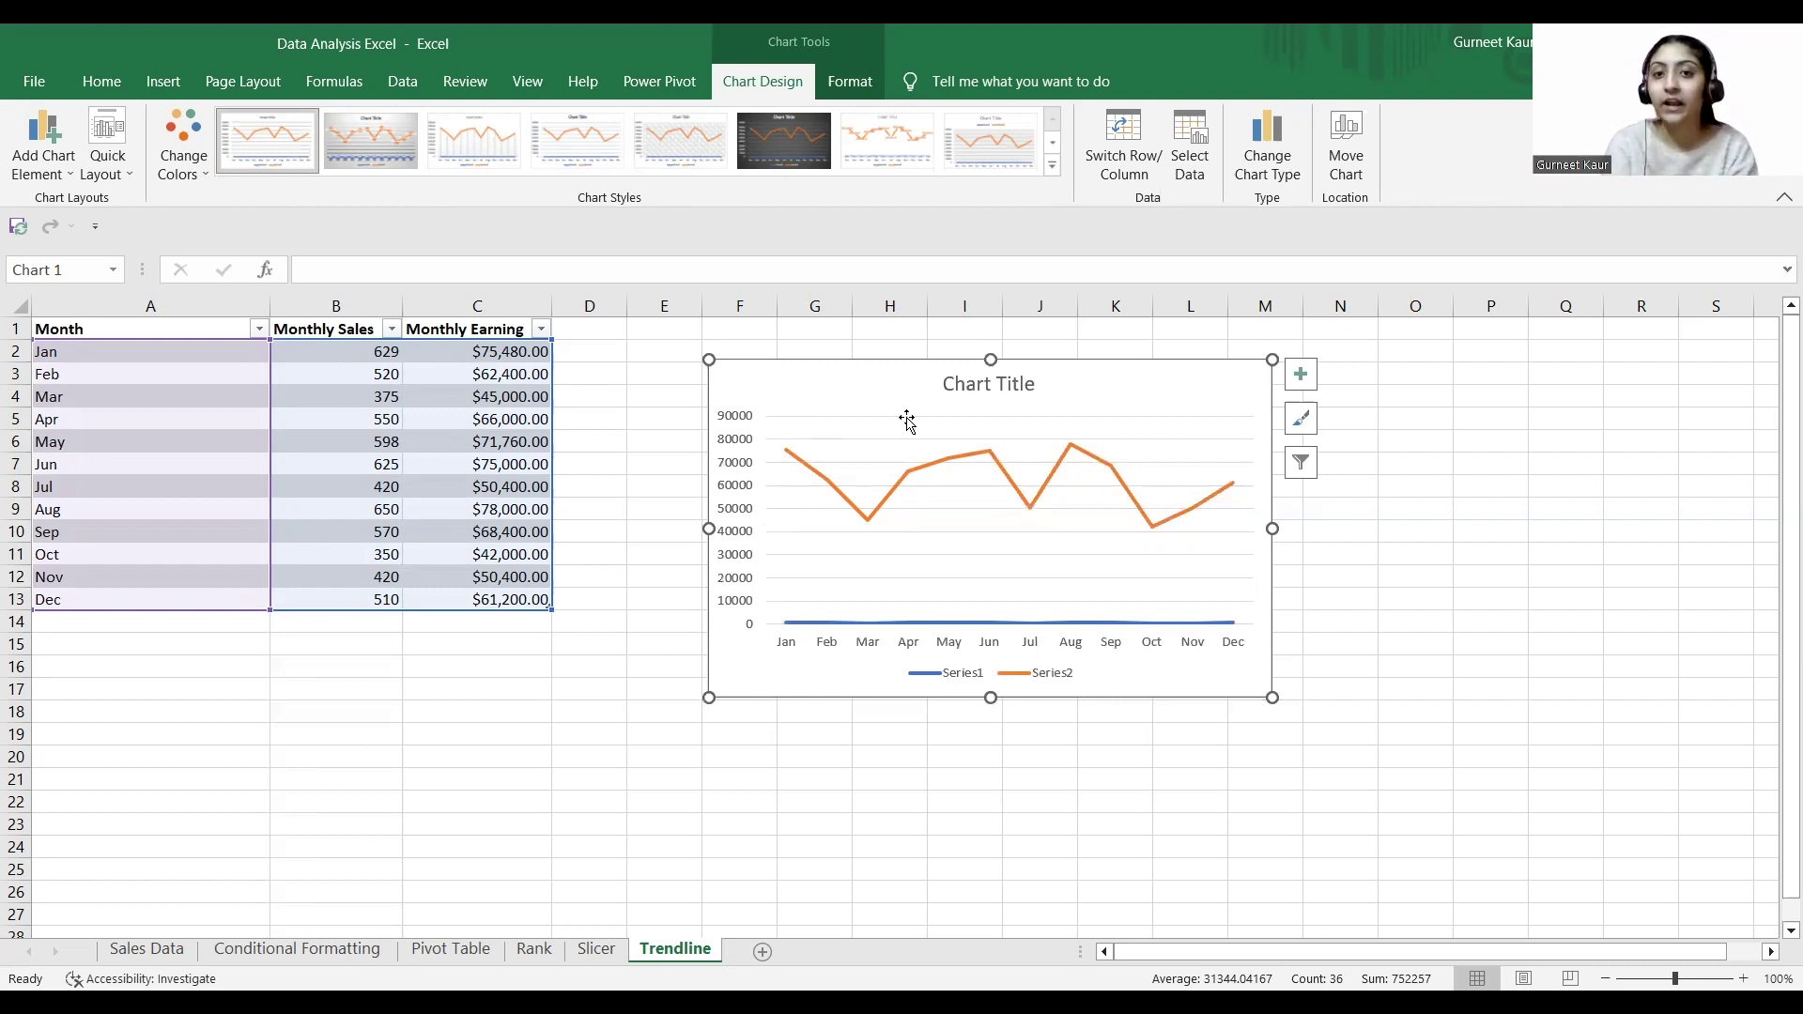
pyautogui.moveTo(1115, 374); pyautogui.dragTo(1114, 357)
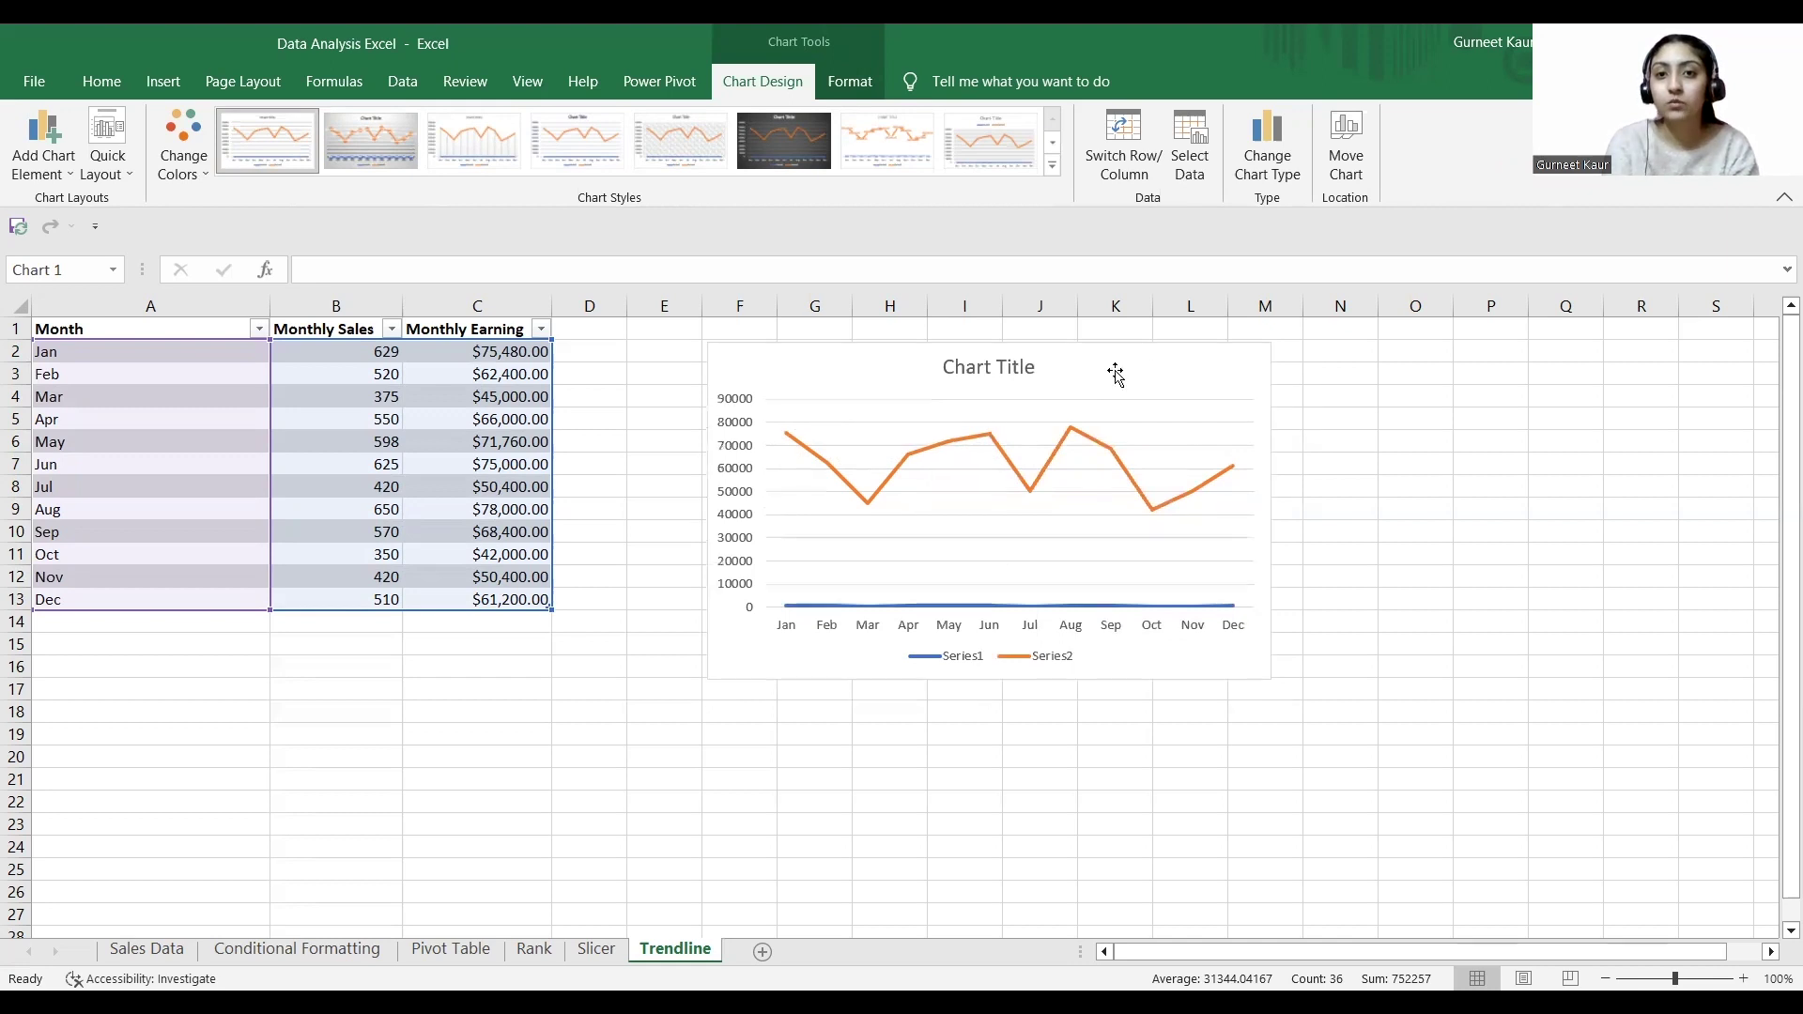
pyautogui.click(1284, 357)
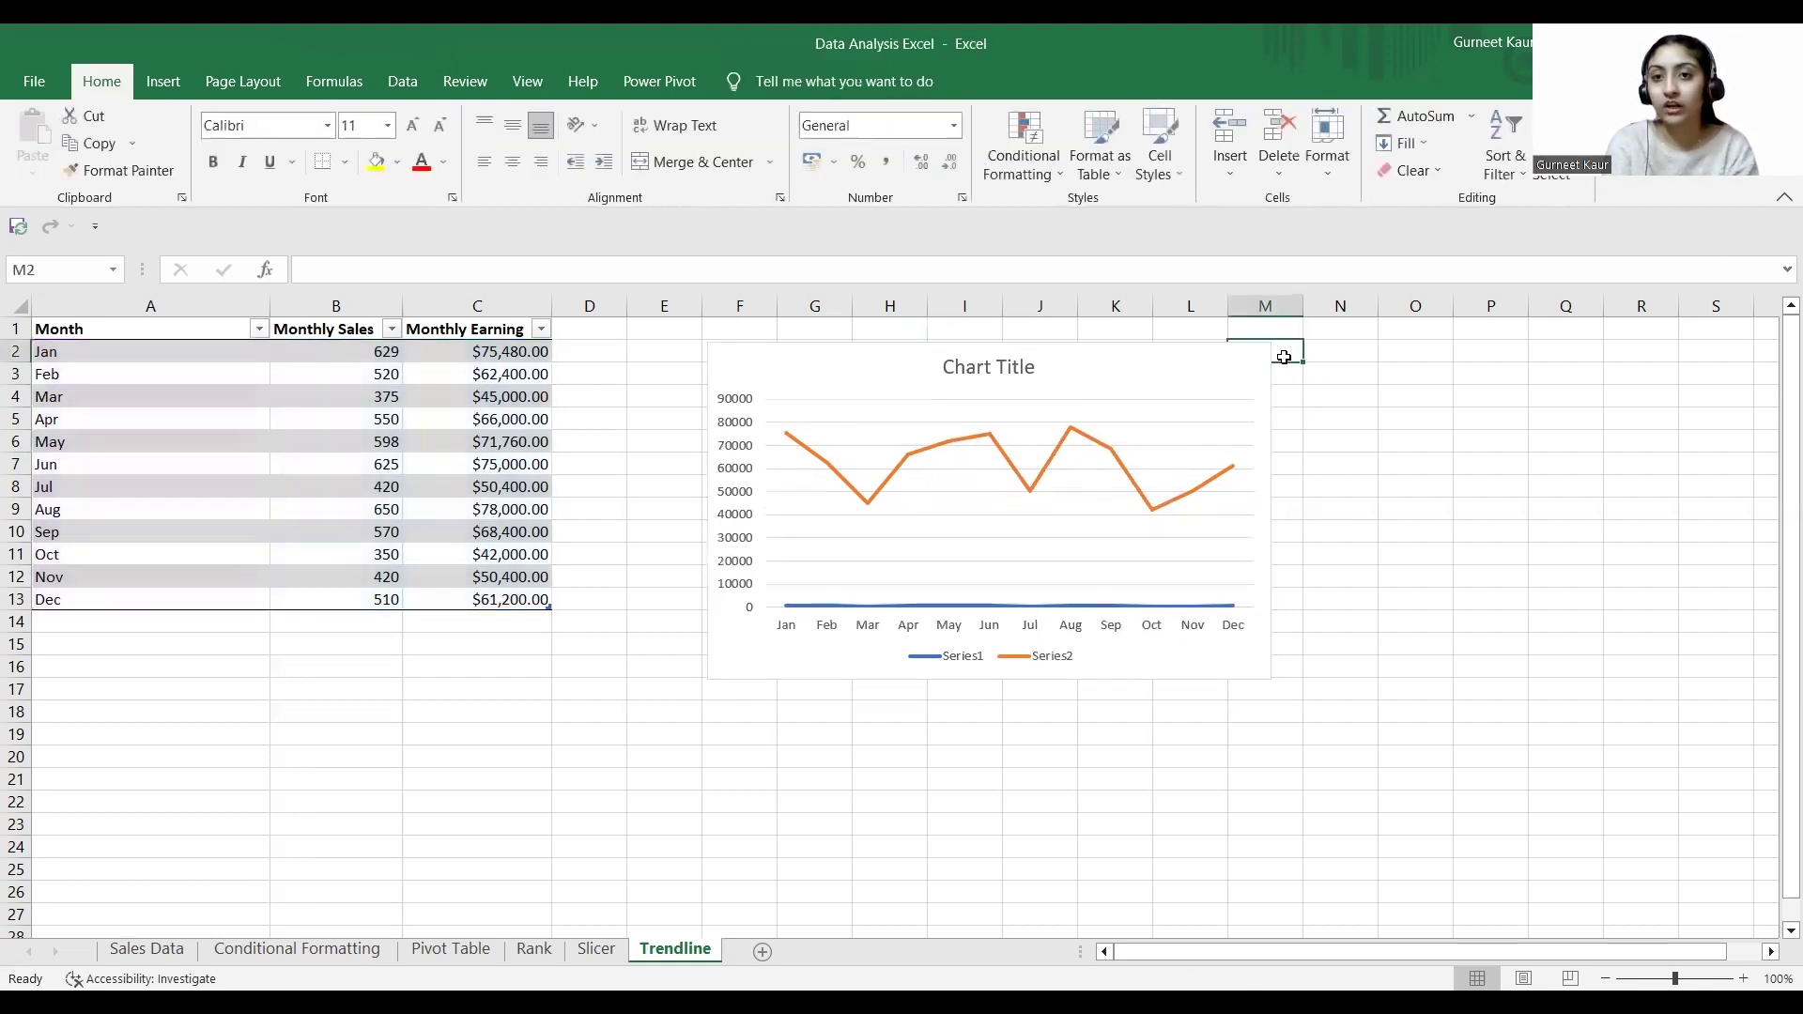
pyautogui.click(1221, 358)
pyautogui.click(1301, 358)
pyautogui.click(1353, 432)
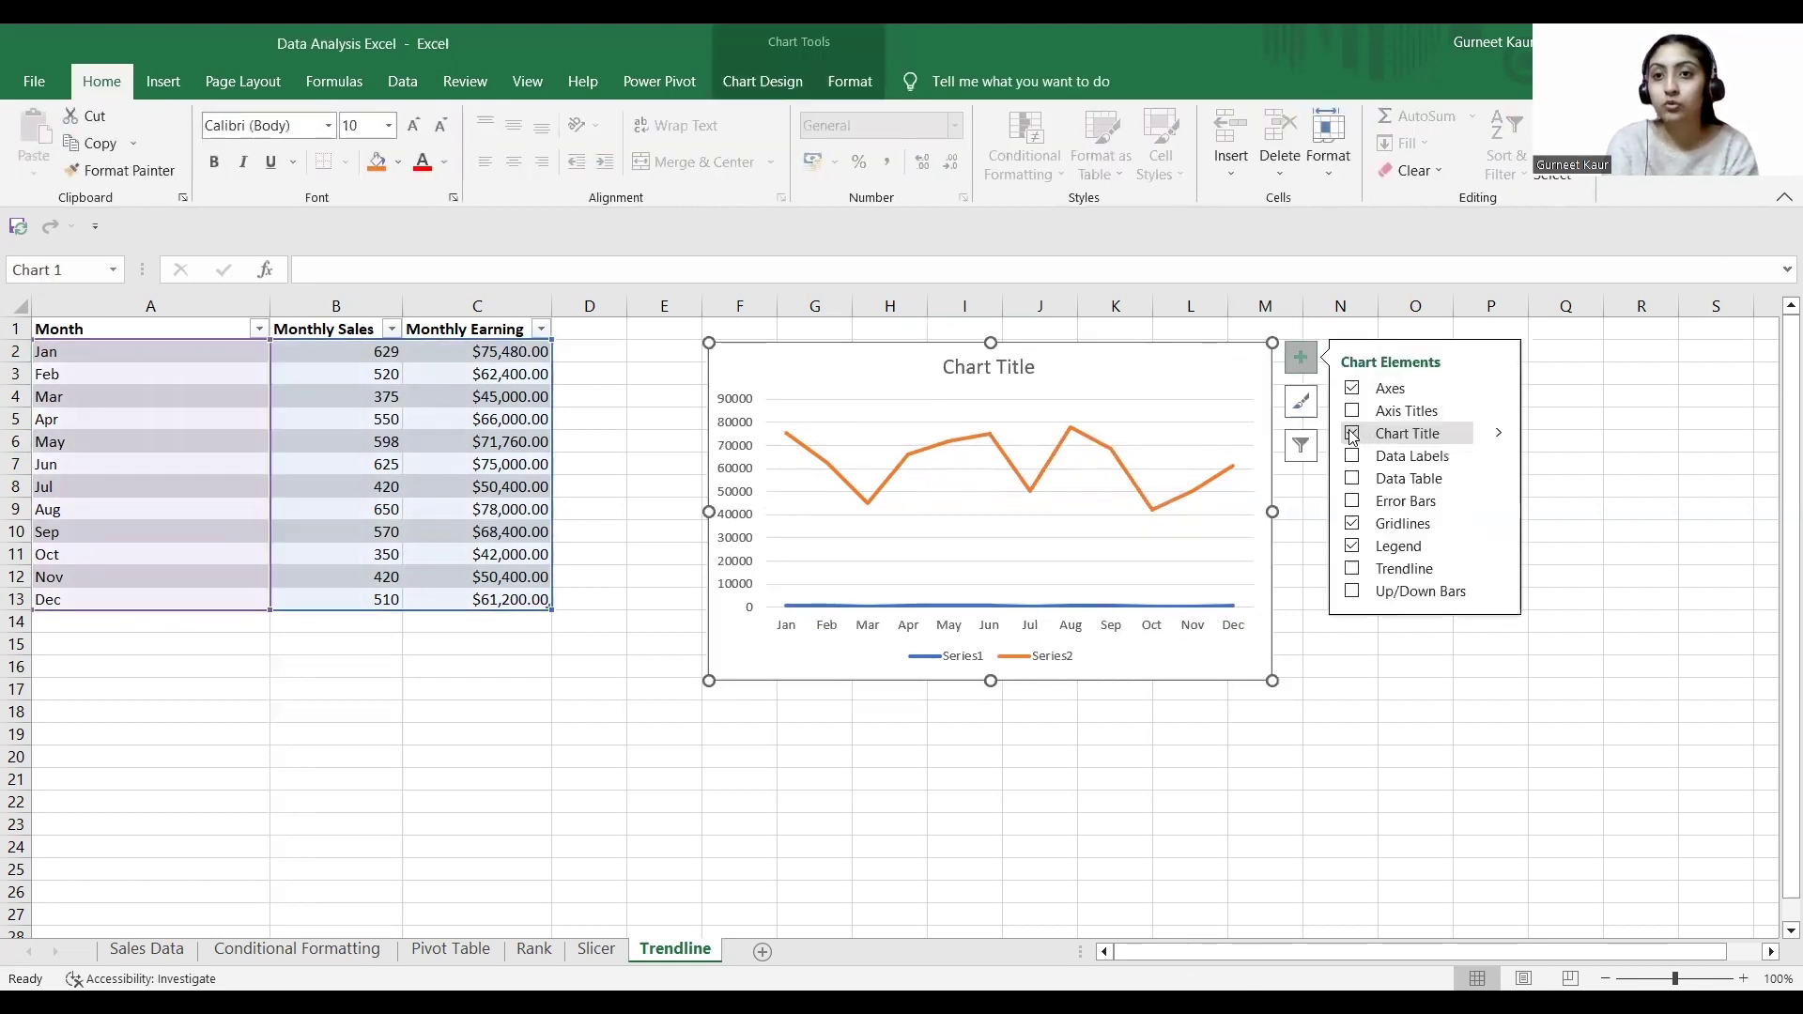
pyautogui.click(1404, 687)
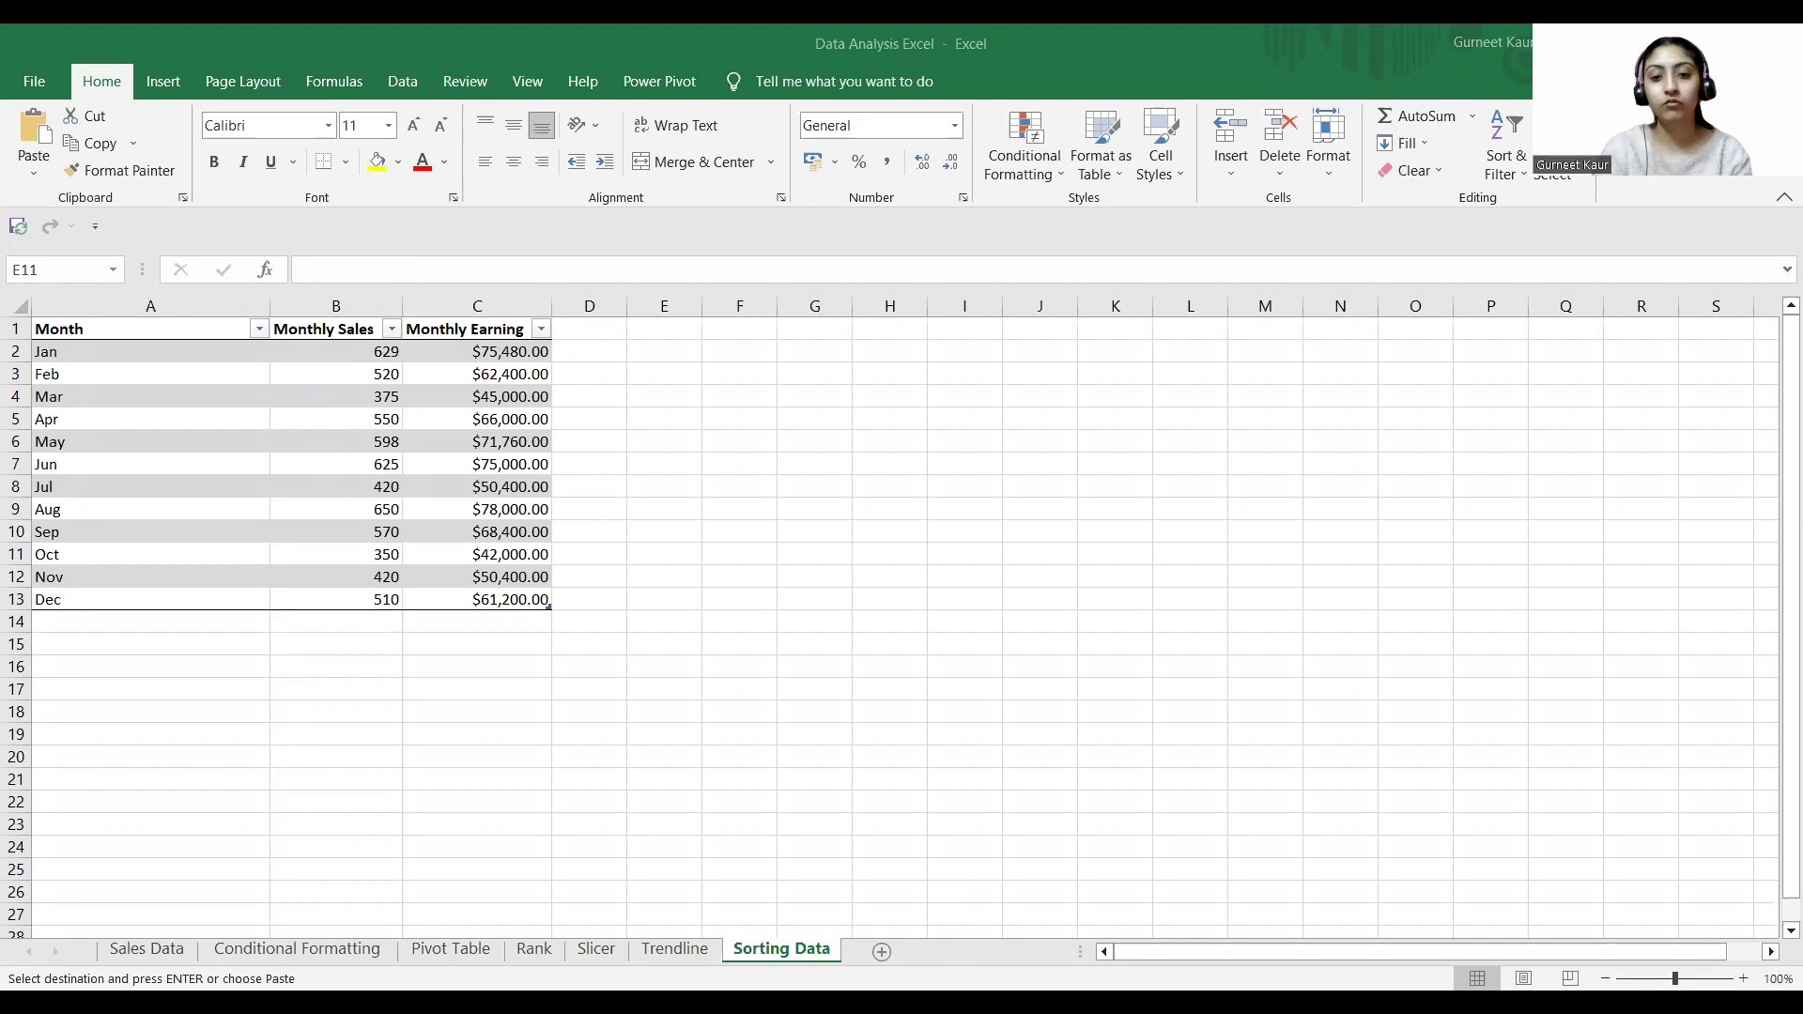
# - Paste the copied month, sales and earning table into the Sorting Data sheet
pyautogui.hotkey('ctrl', 'v')
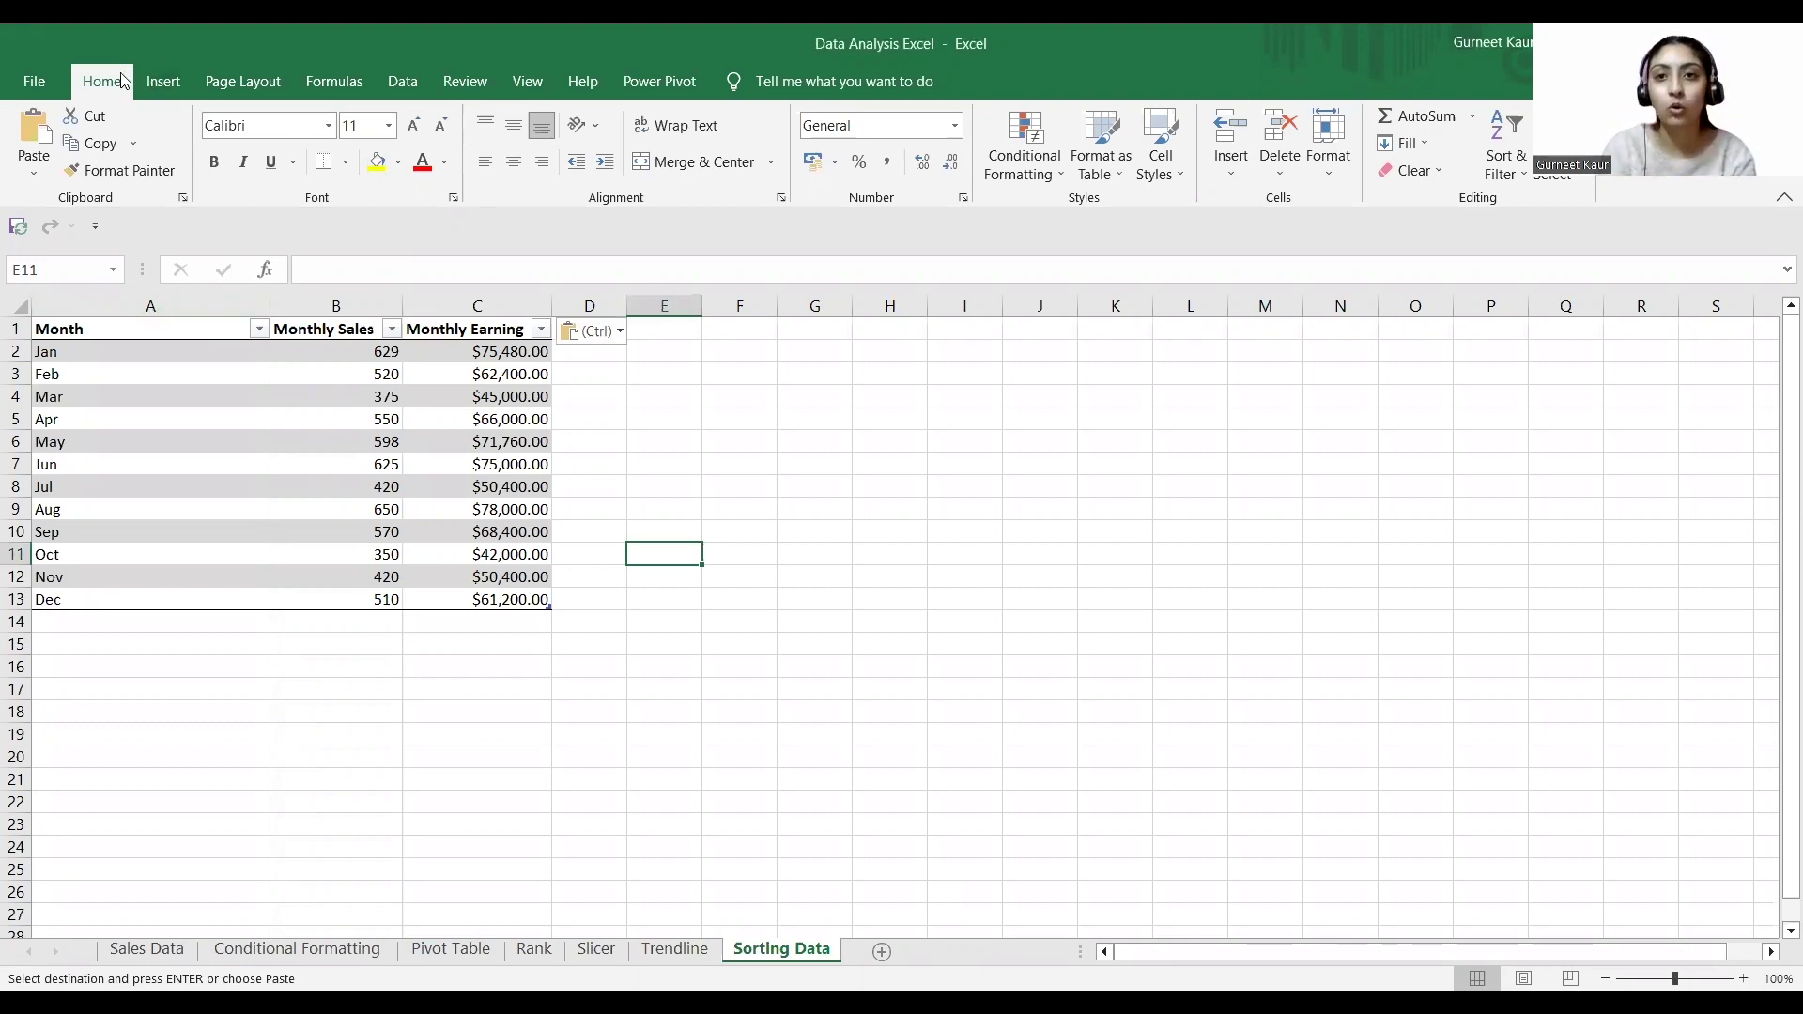
pyautogui.click(1506, 161)
pyautogui.click(1541, 256)
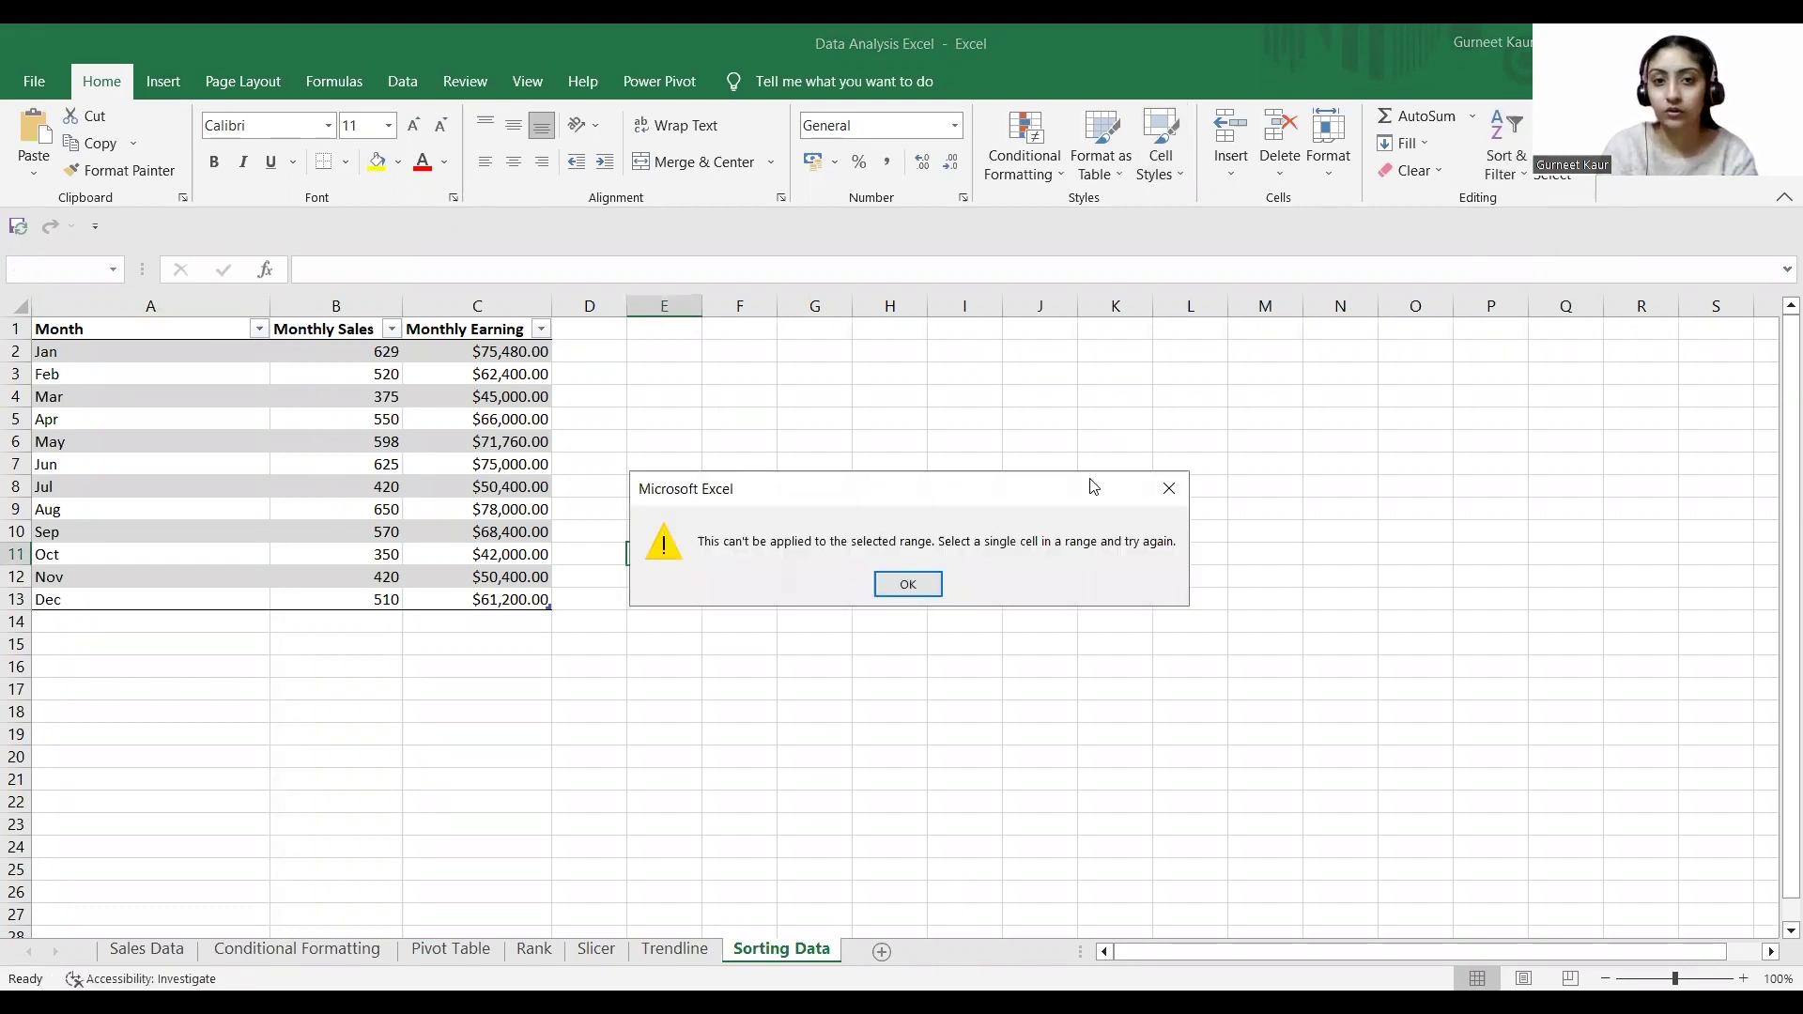
pyautogui.click(926, 597)
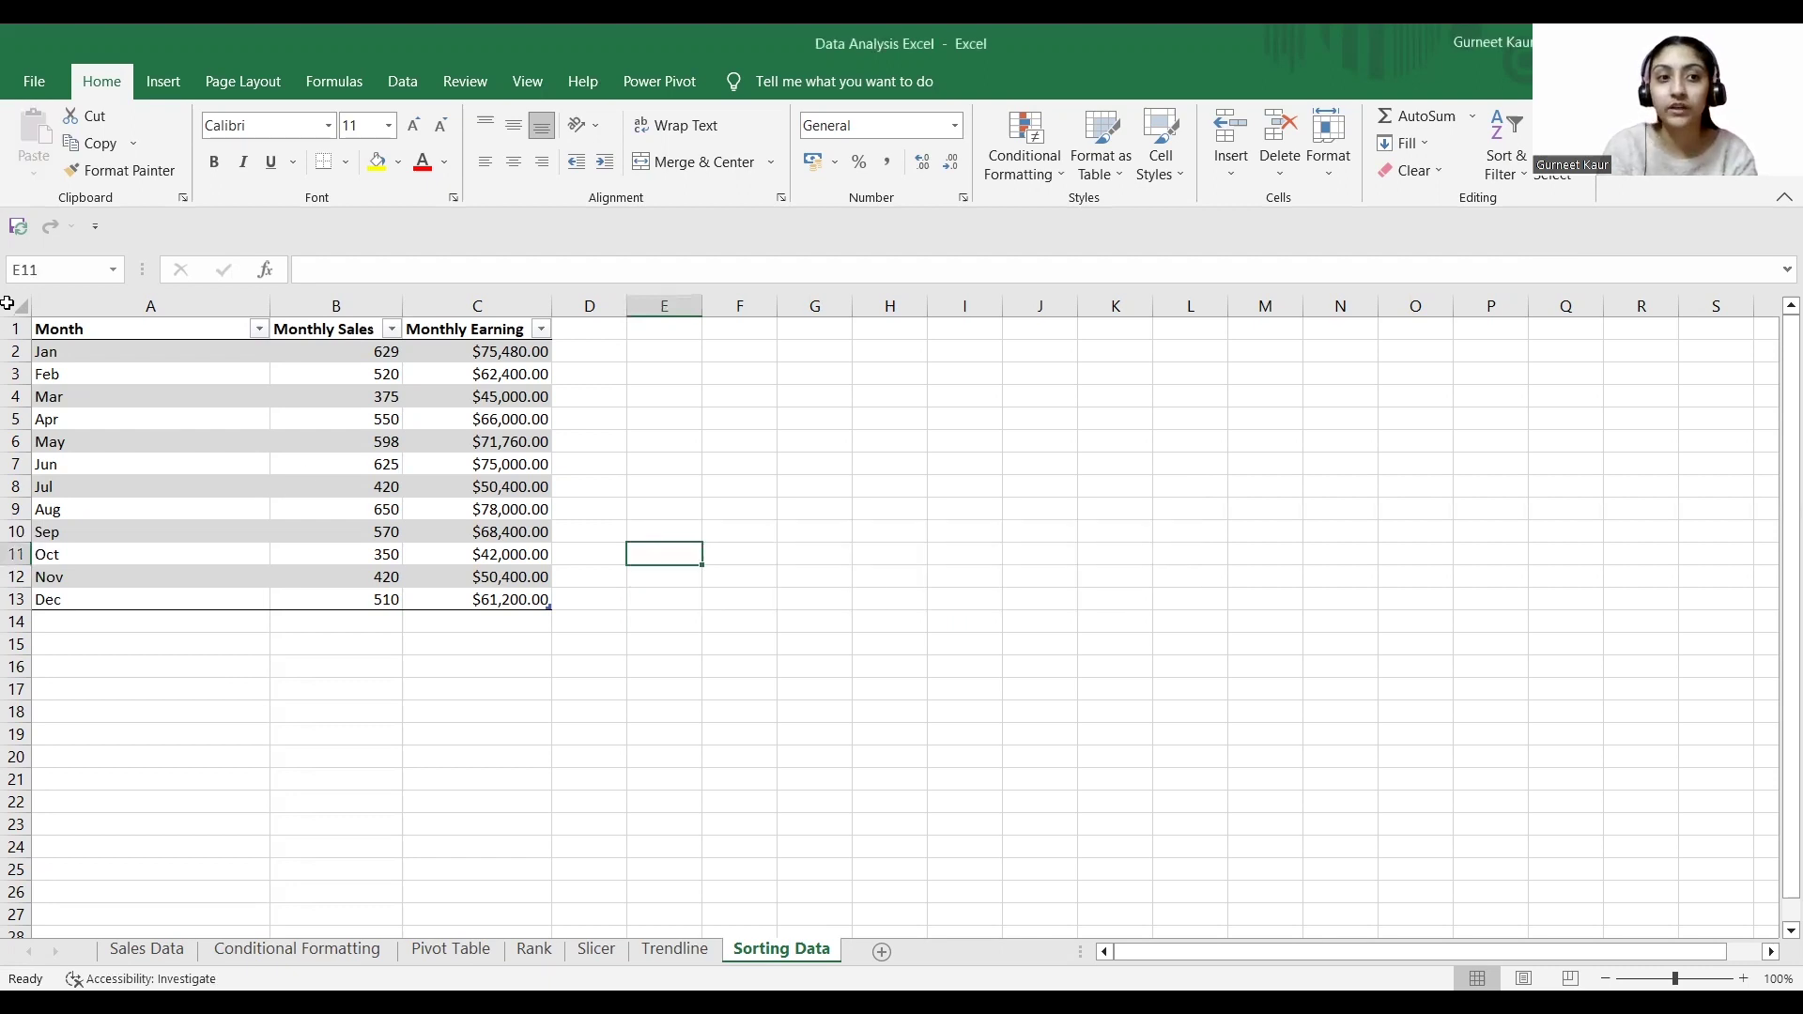
# - Custom sort Table310 on the Sorting Data sheet by the cell values of Monthly Earning, Largest to Smallest
pyautogui.click(112, 269)
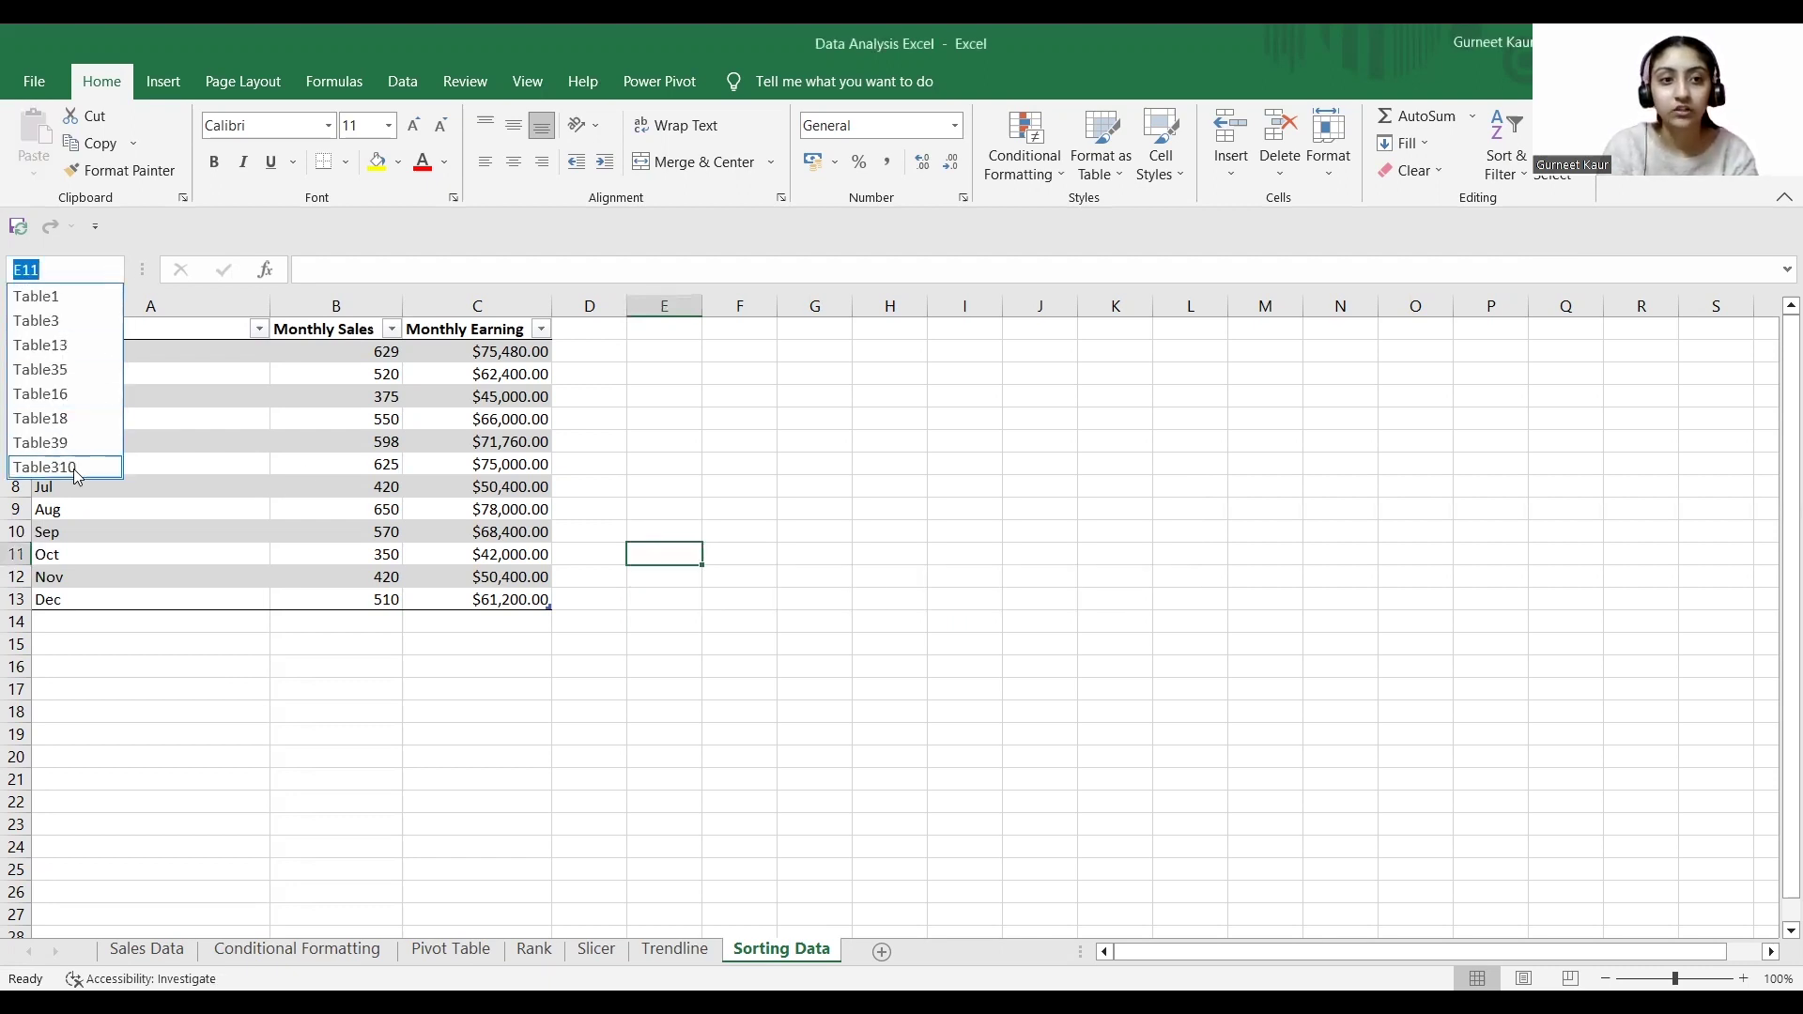
pyautogui.click(70, 467)
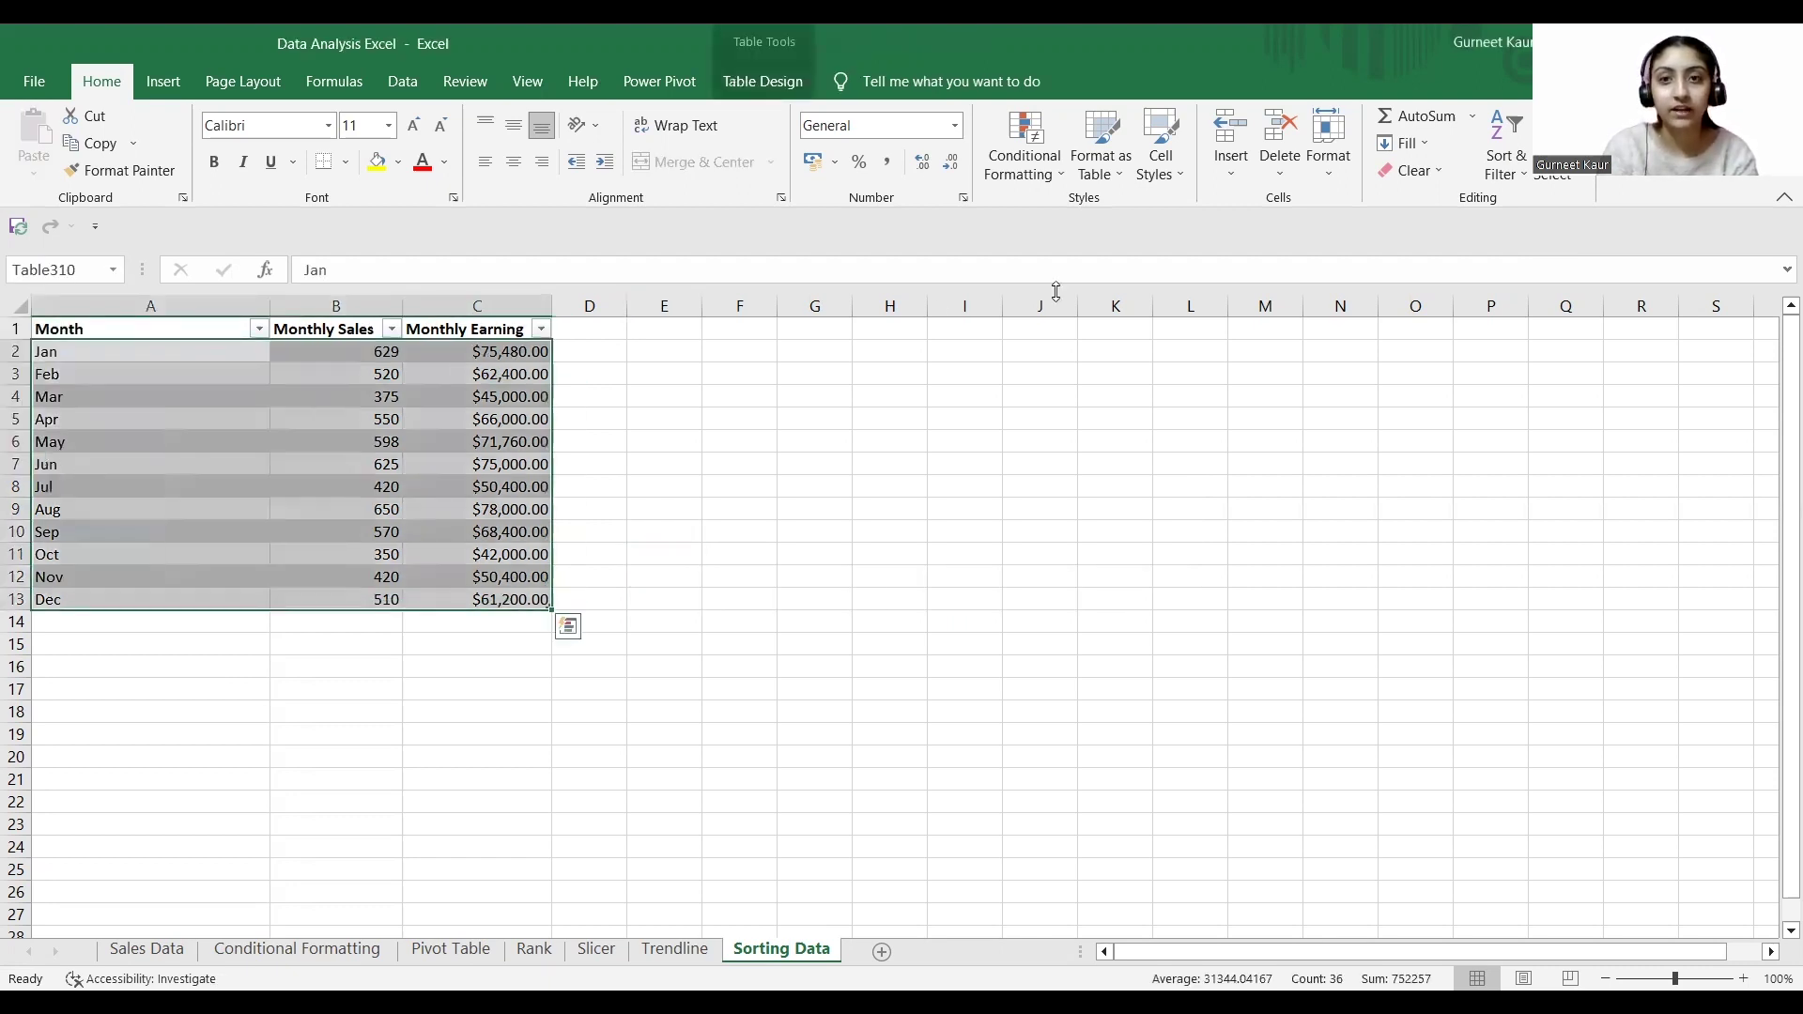
pyautogui.click(1506, 162)
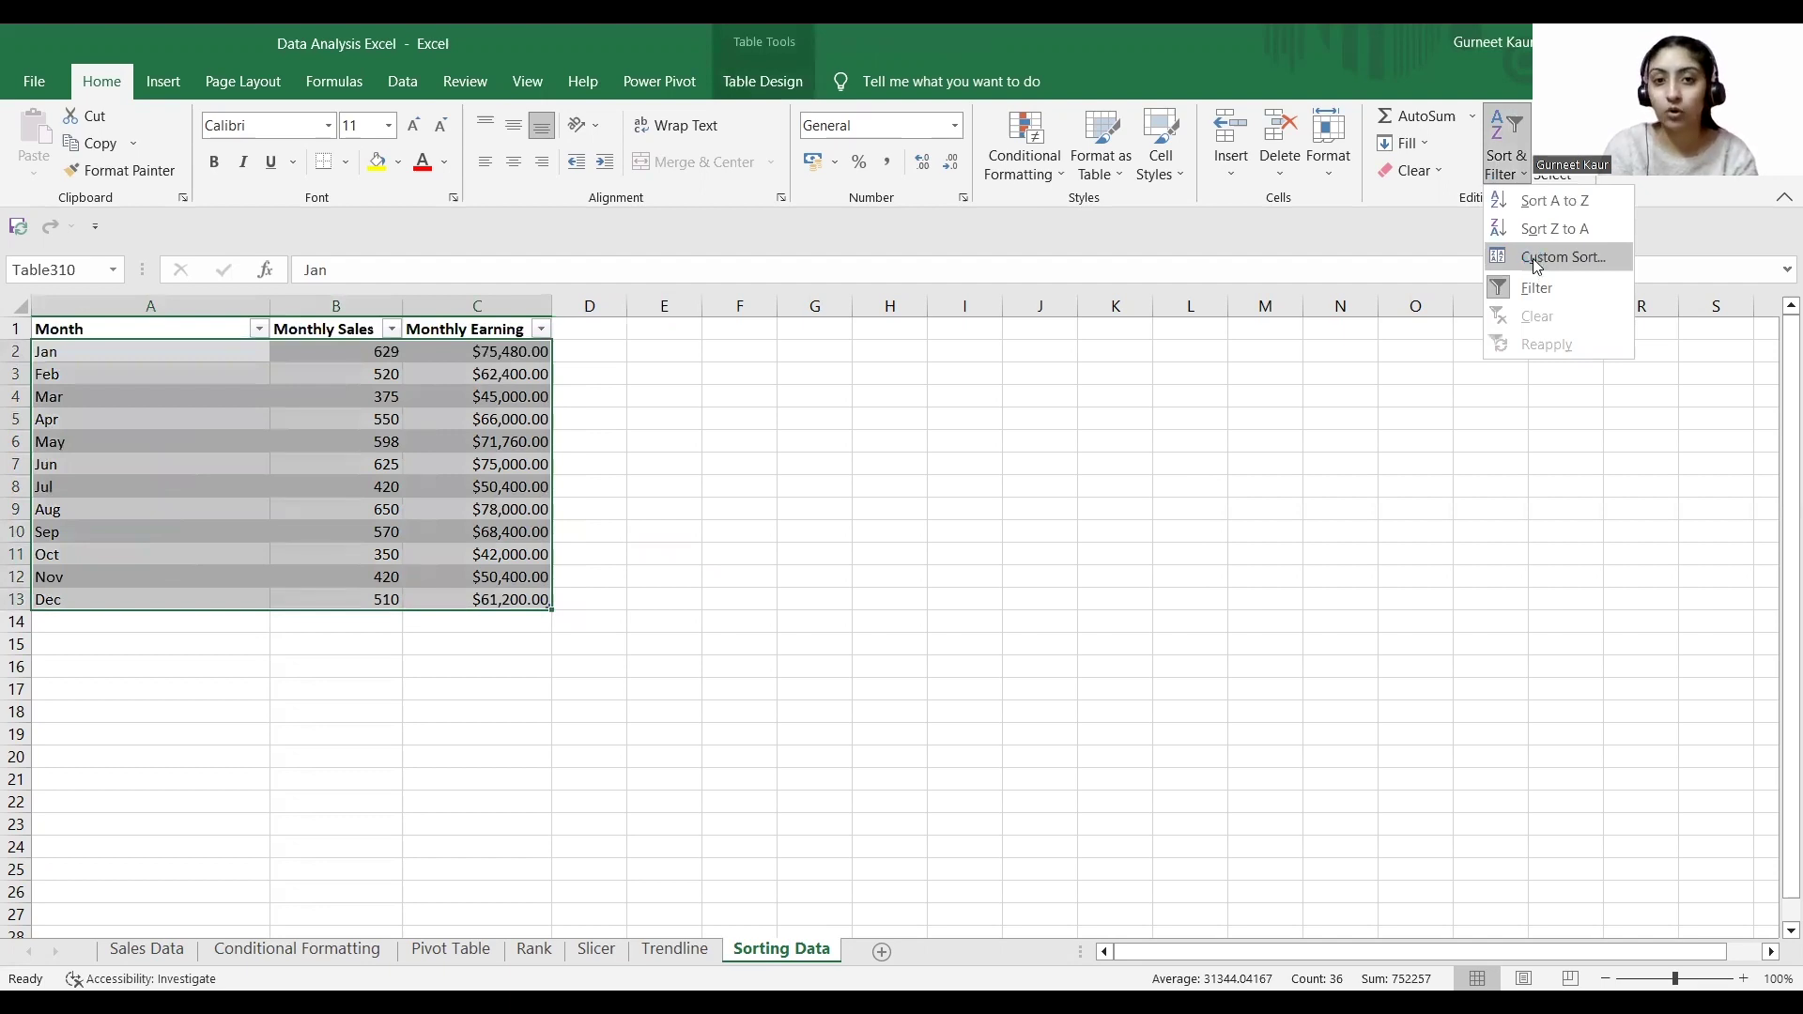
pyautogui.click(1537, 259)
pyautogui.click(1033, 536)
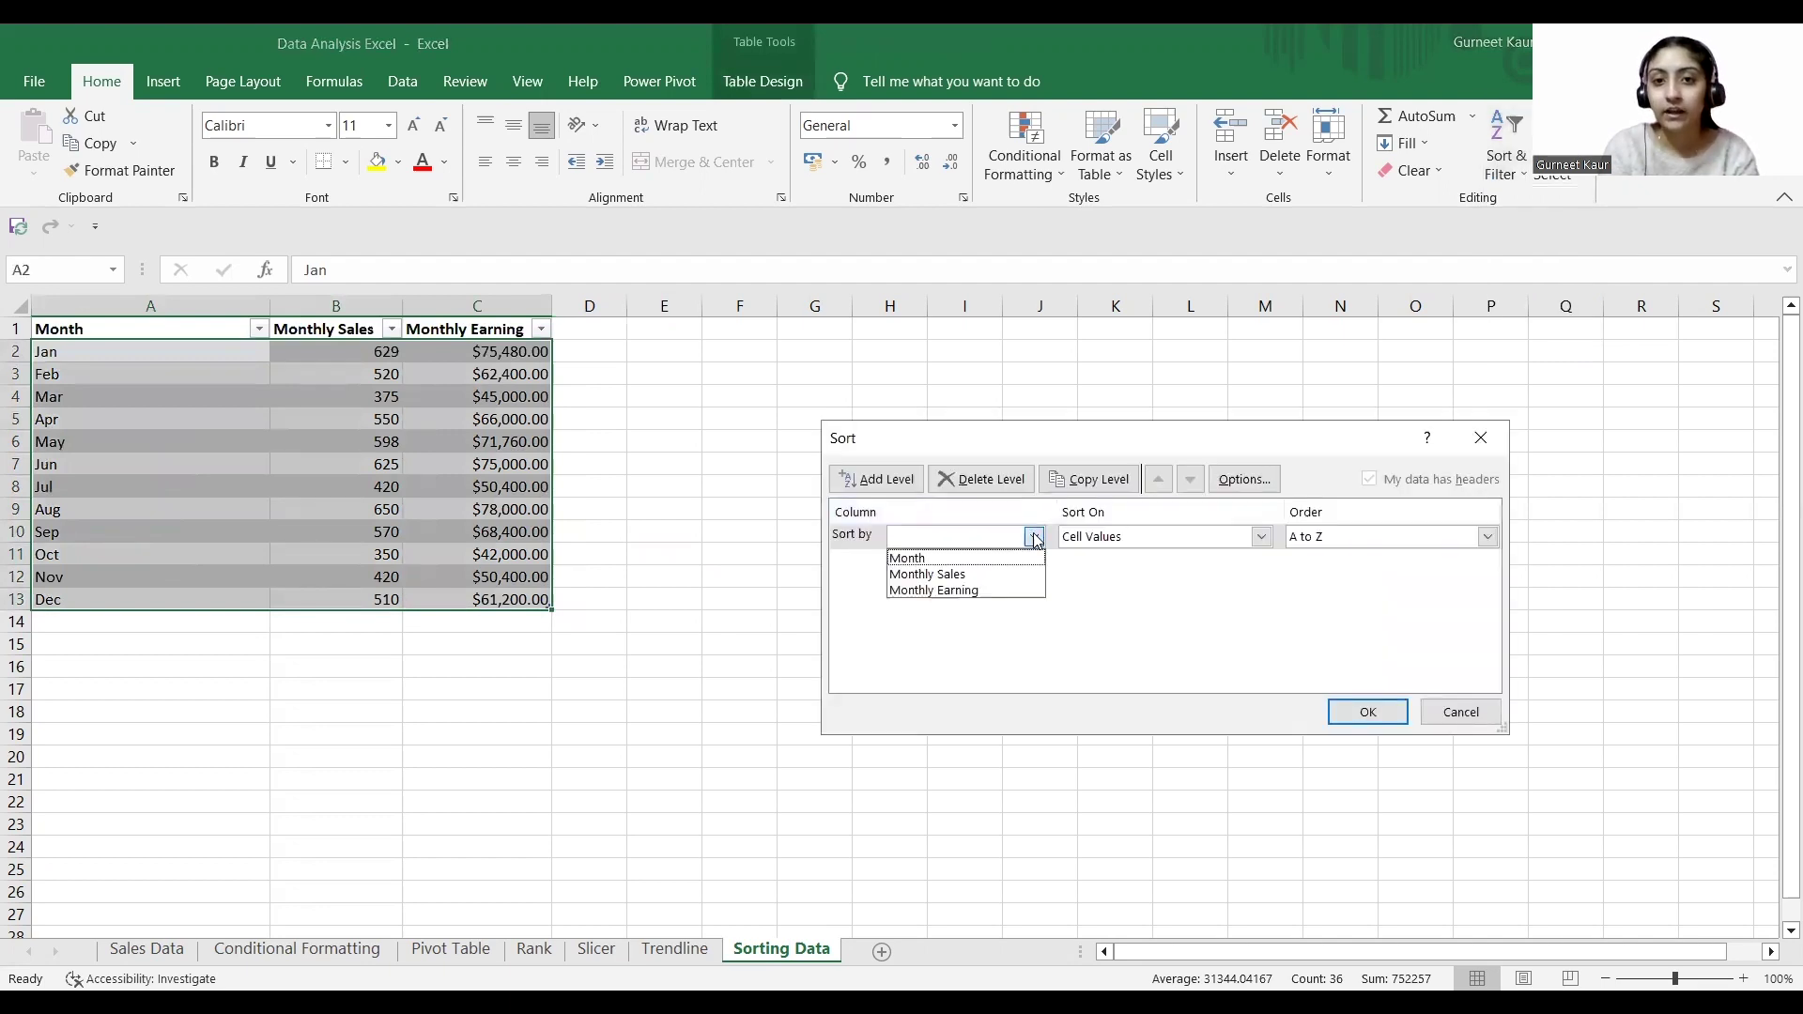
pyautogui.click(1005, 591)
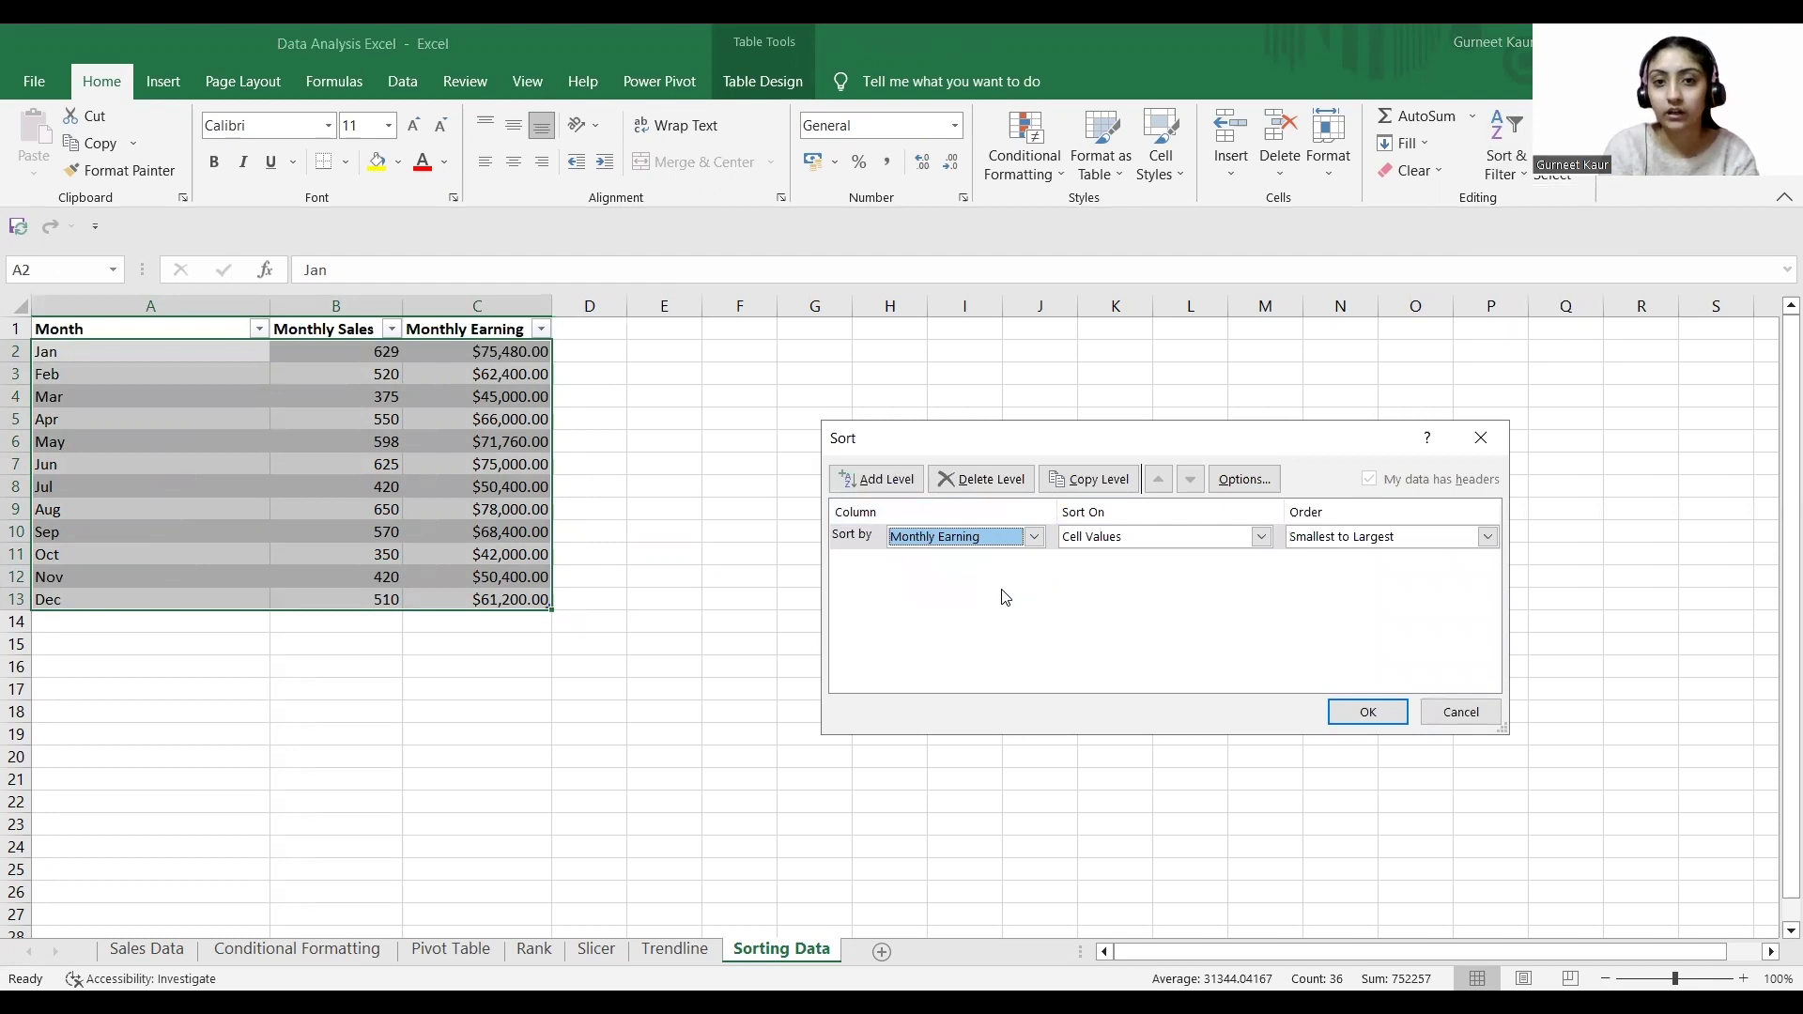
pyautogui.click(1487, 537)
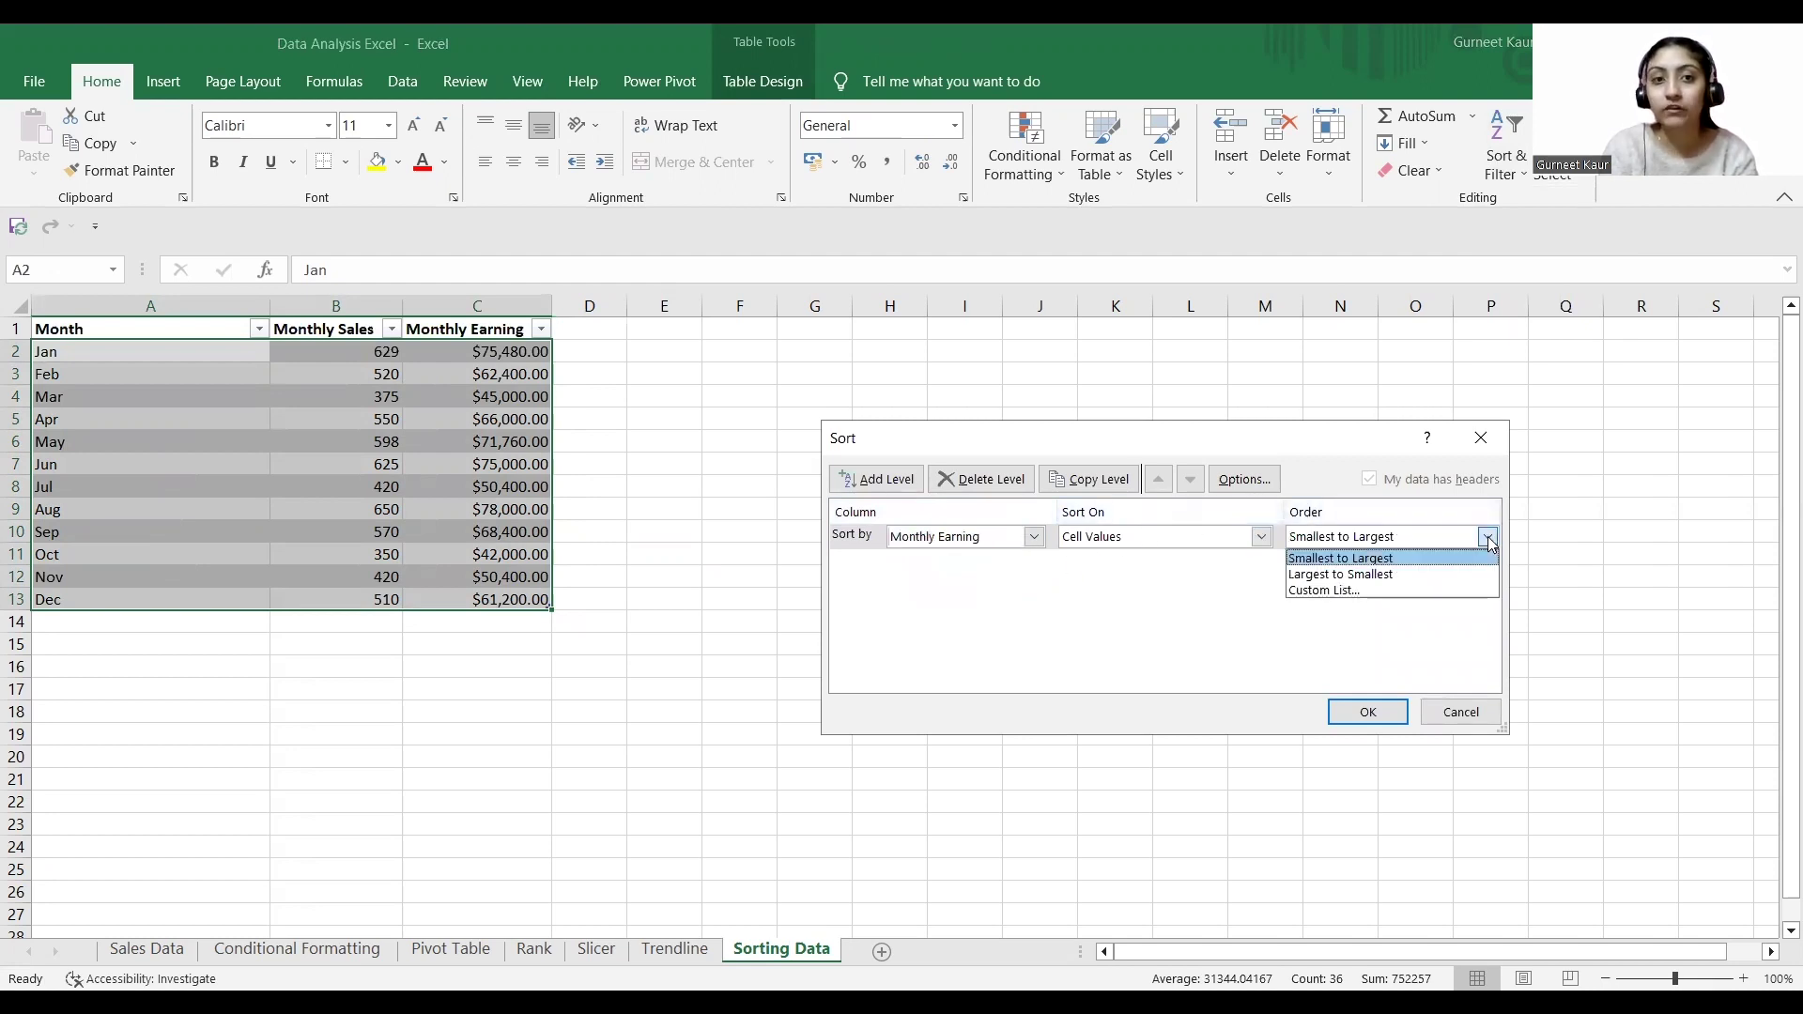
pyautogui.click(1440, 572)
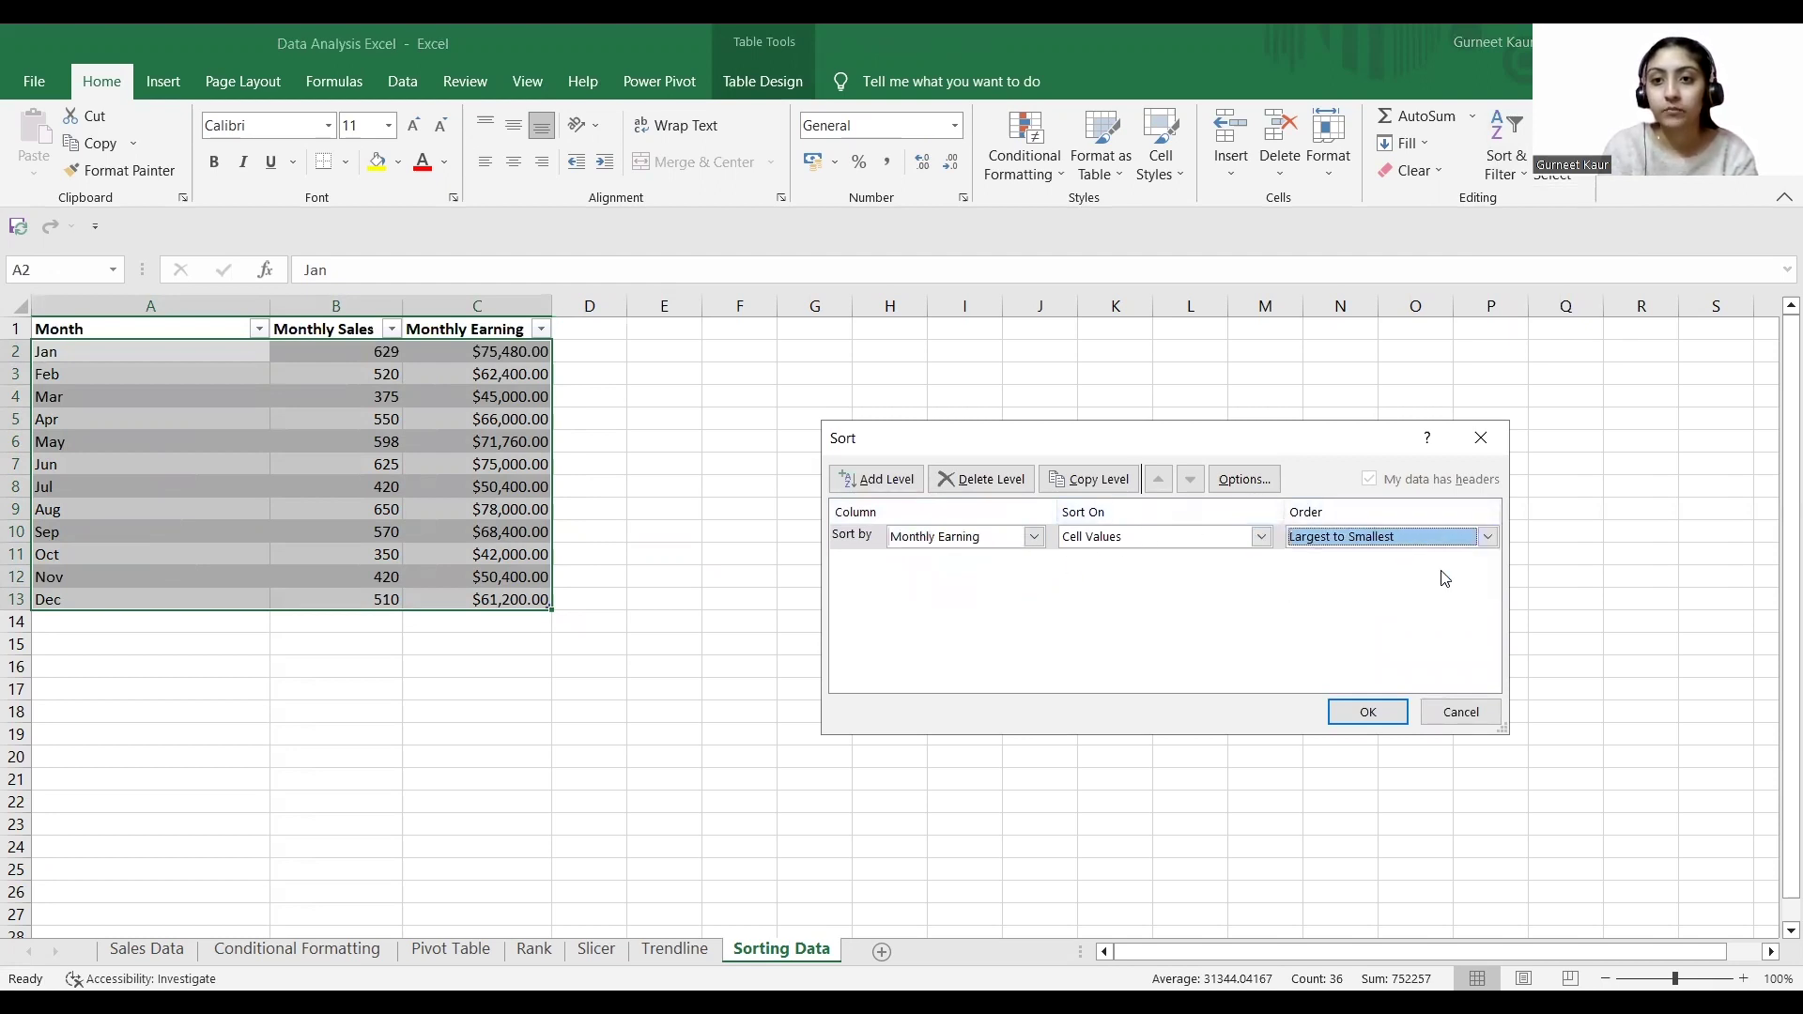
pyautogui.click(1369, 717)
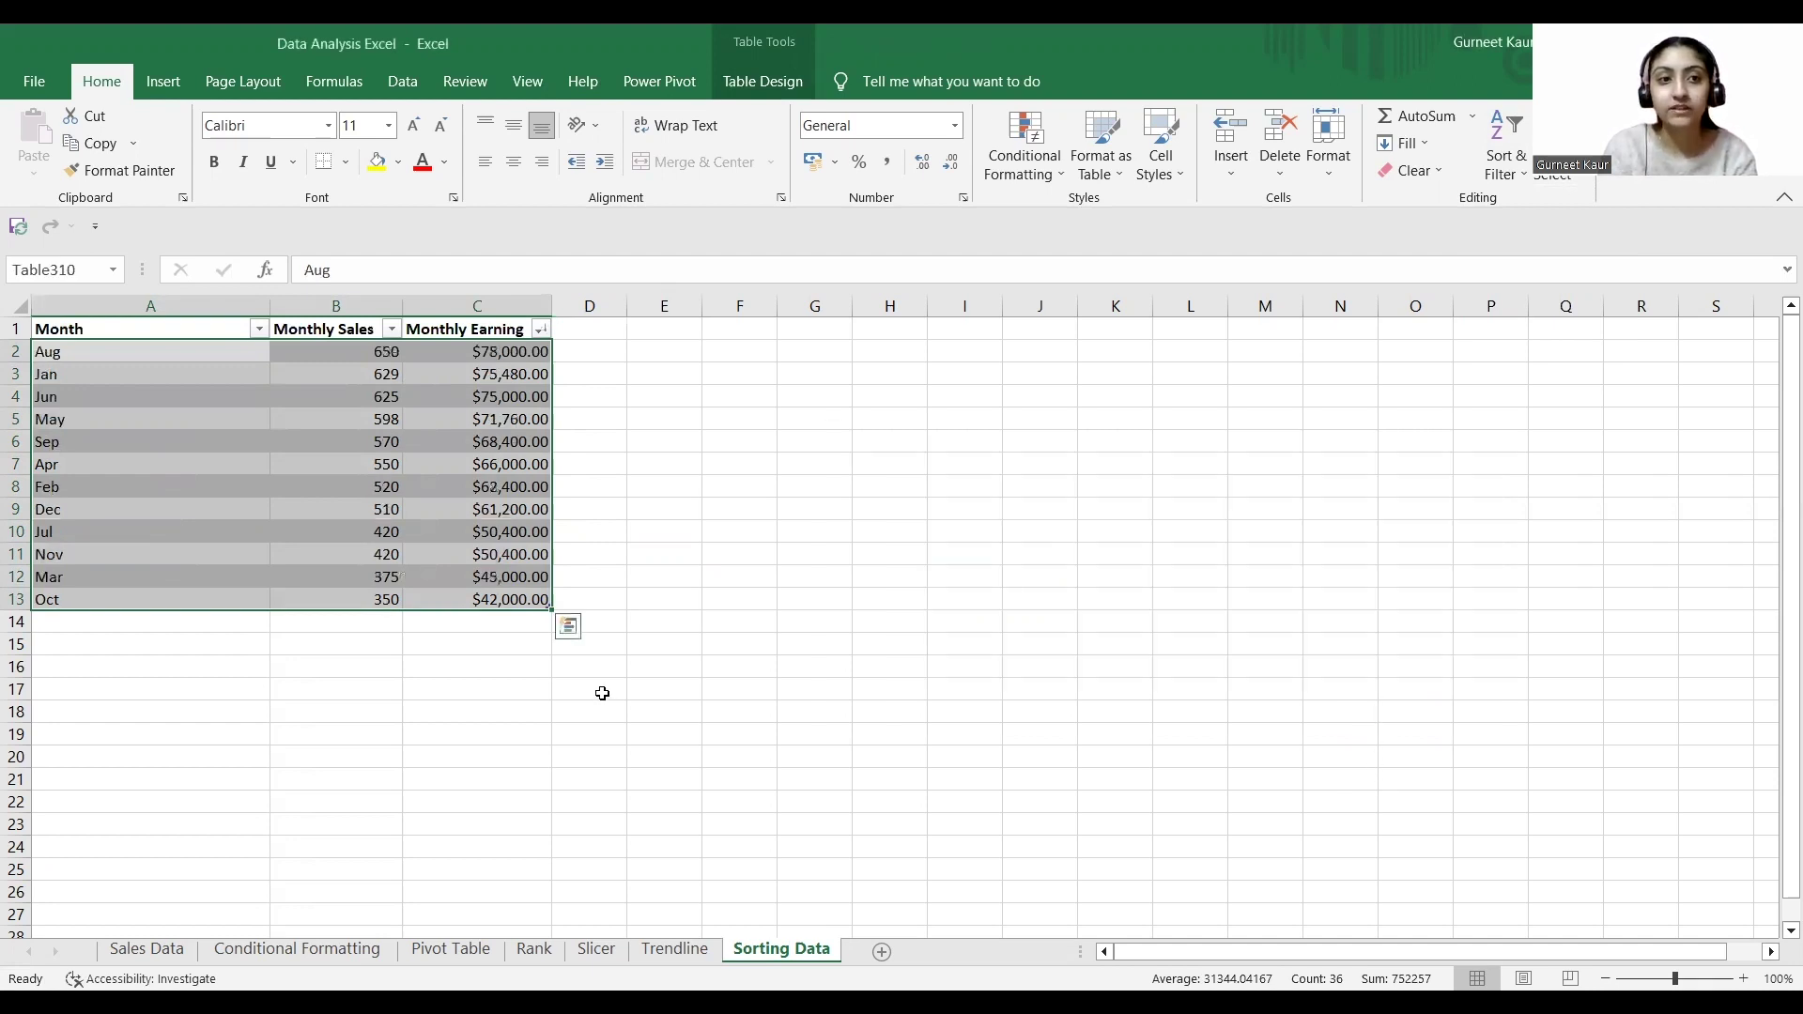
pyautogui.click(442, 627)
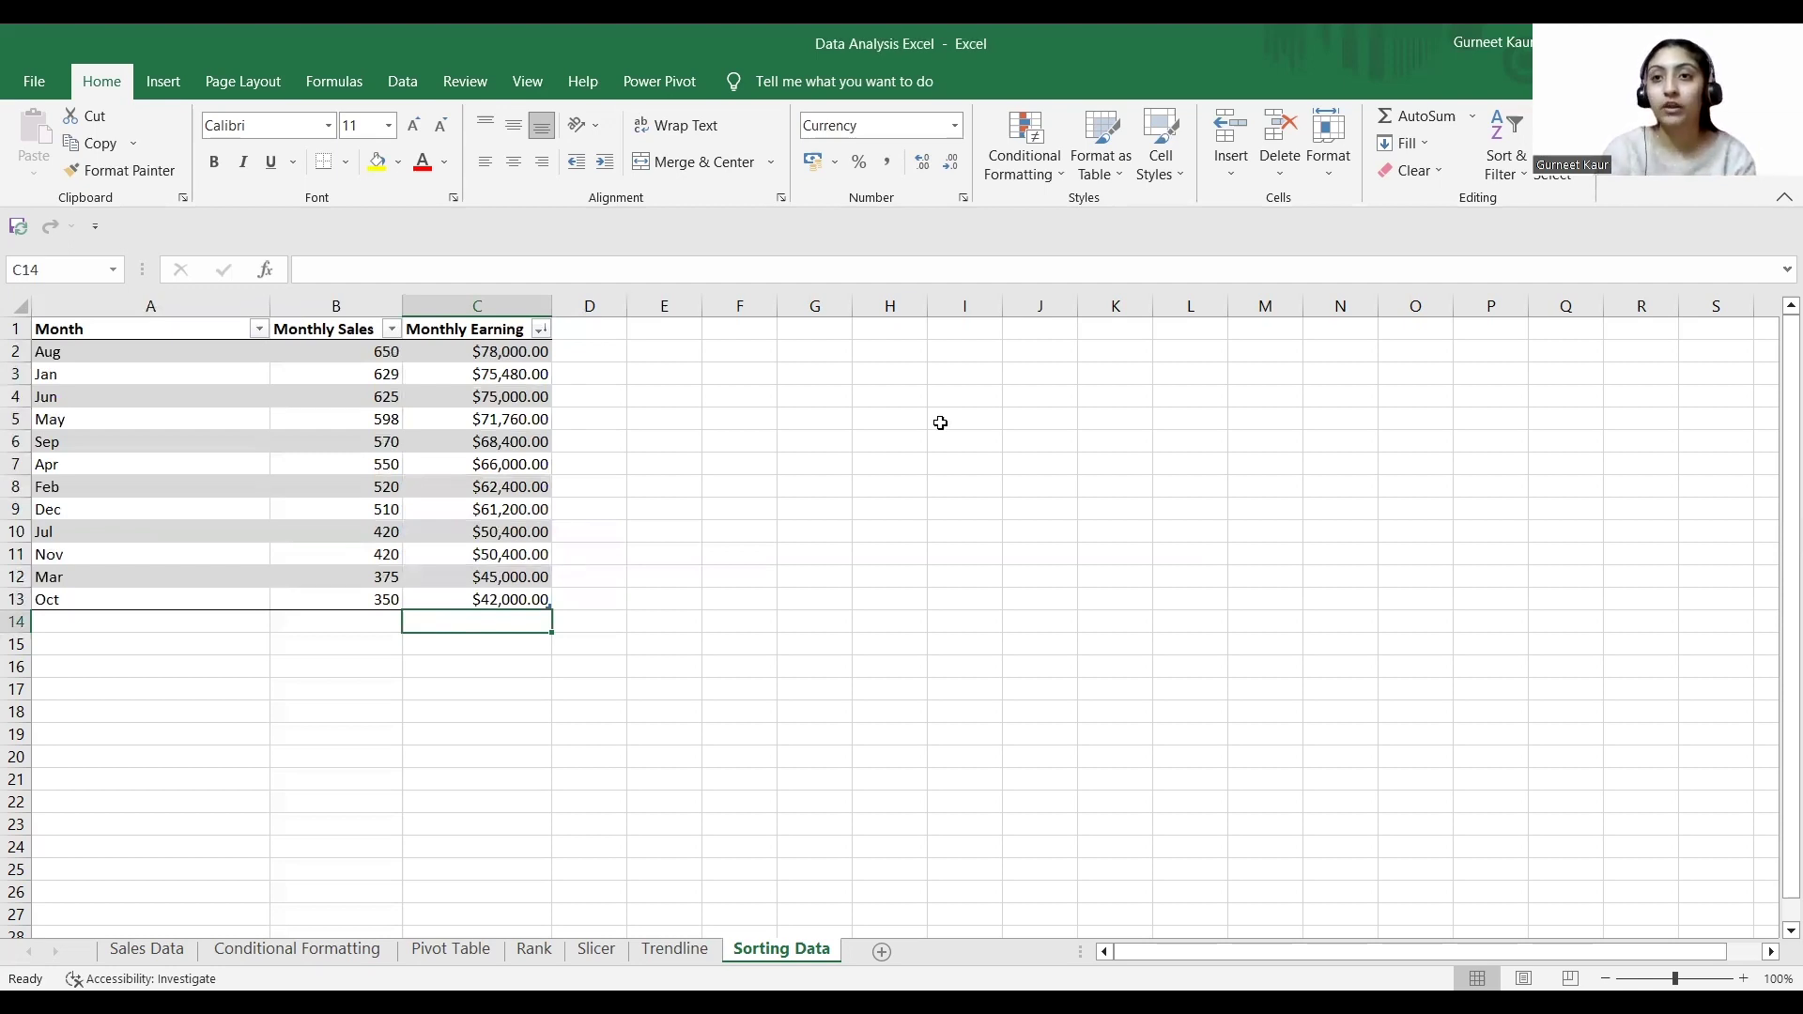
pyautogui.click(1520, 261)
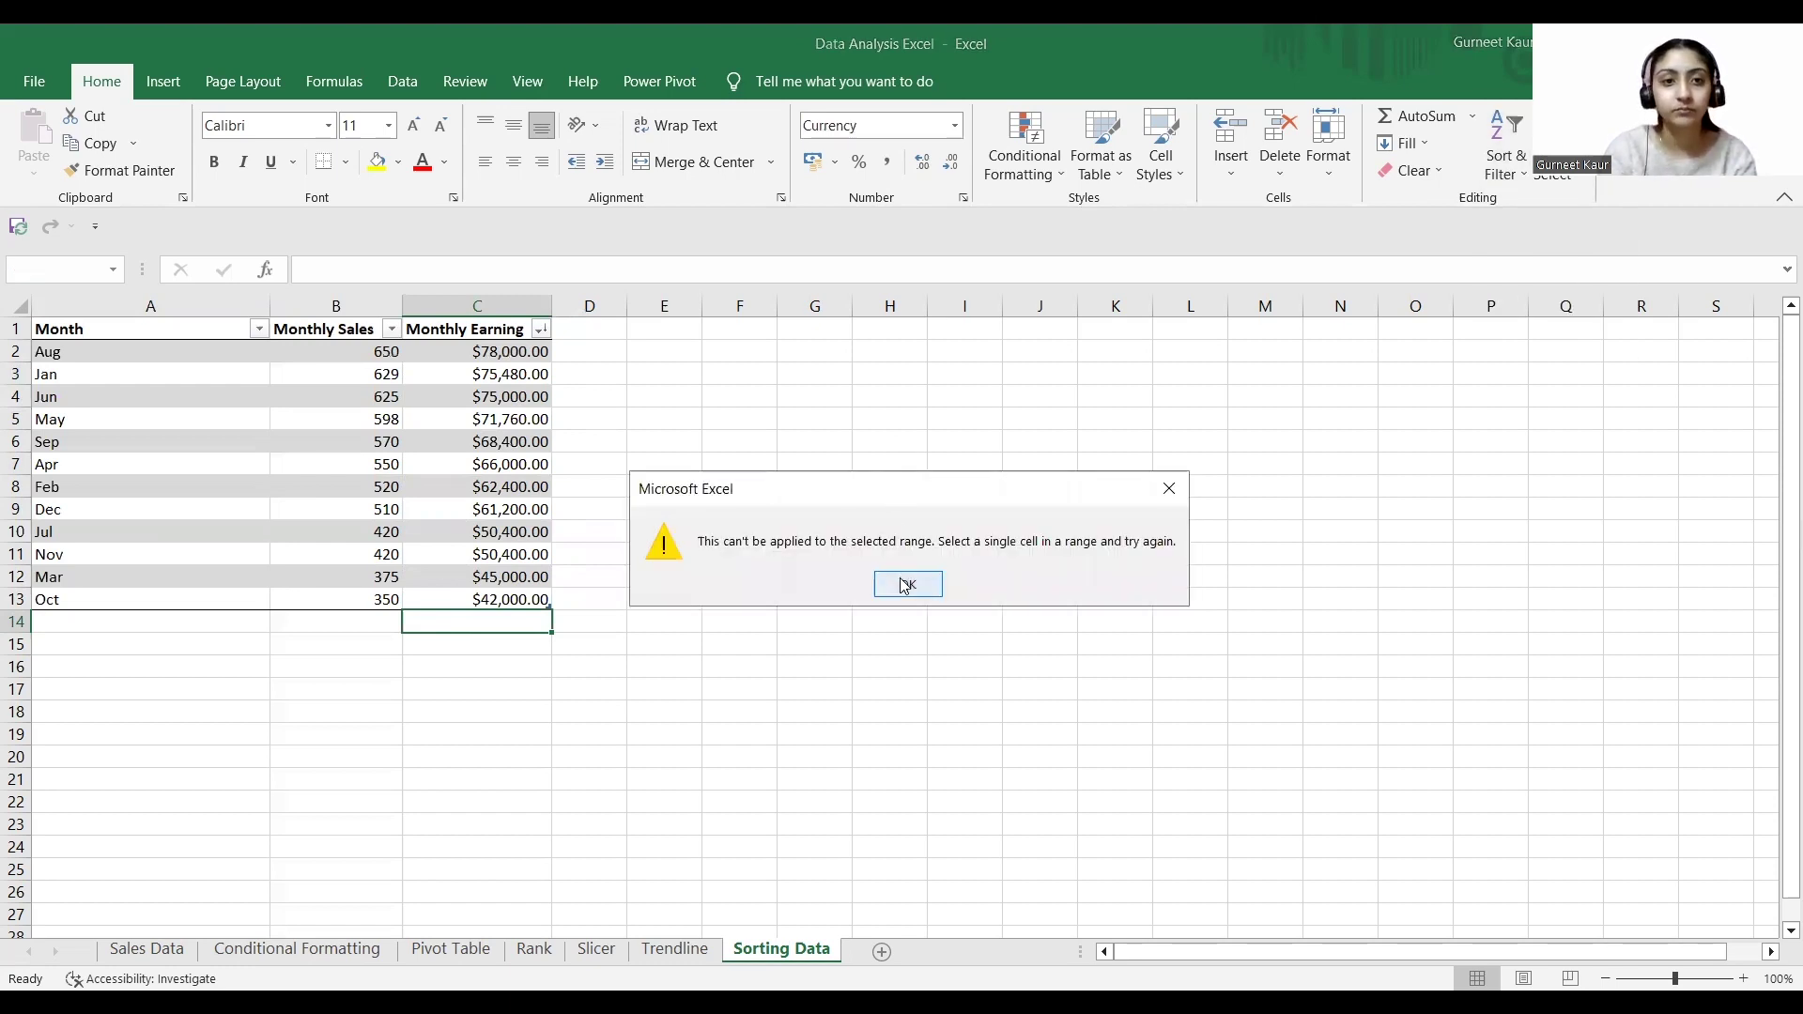
pyautogui.click(905, 585)
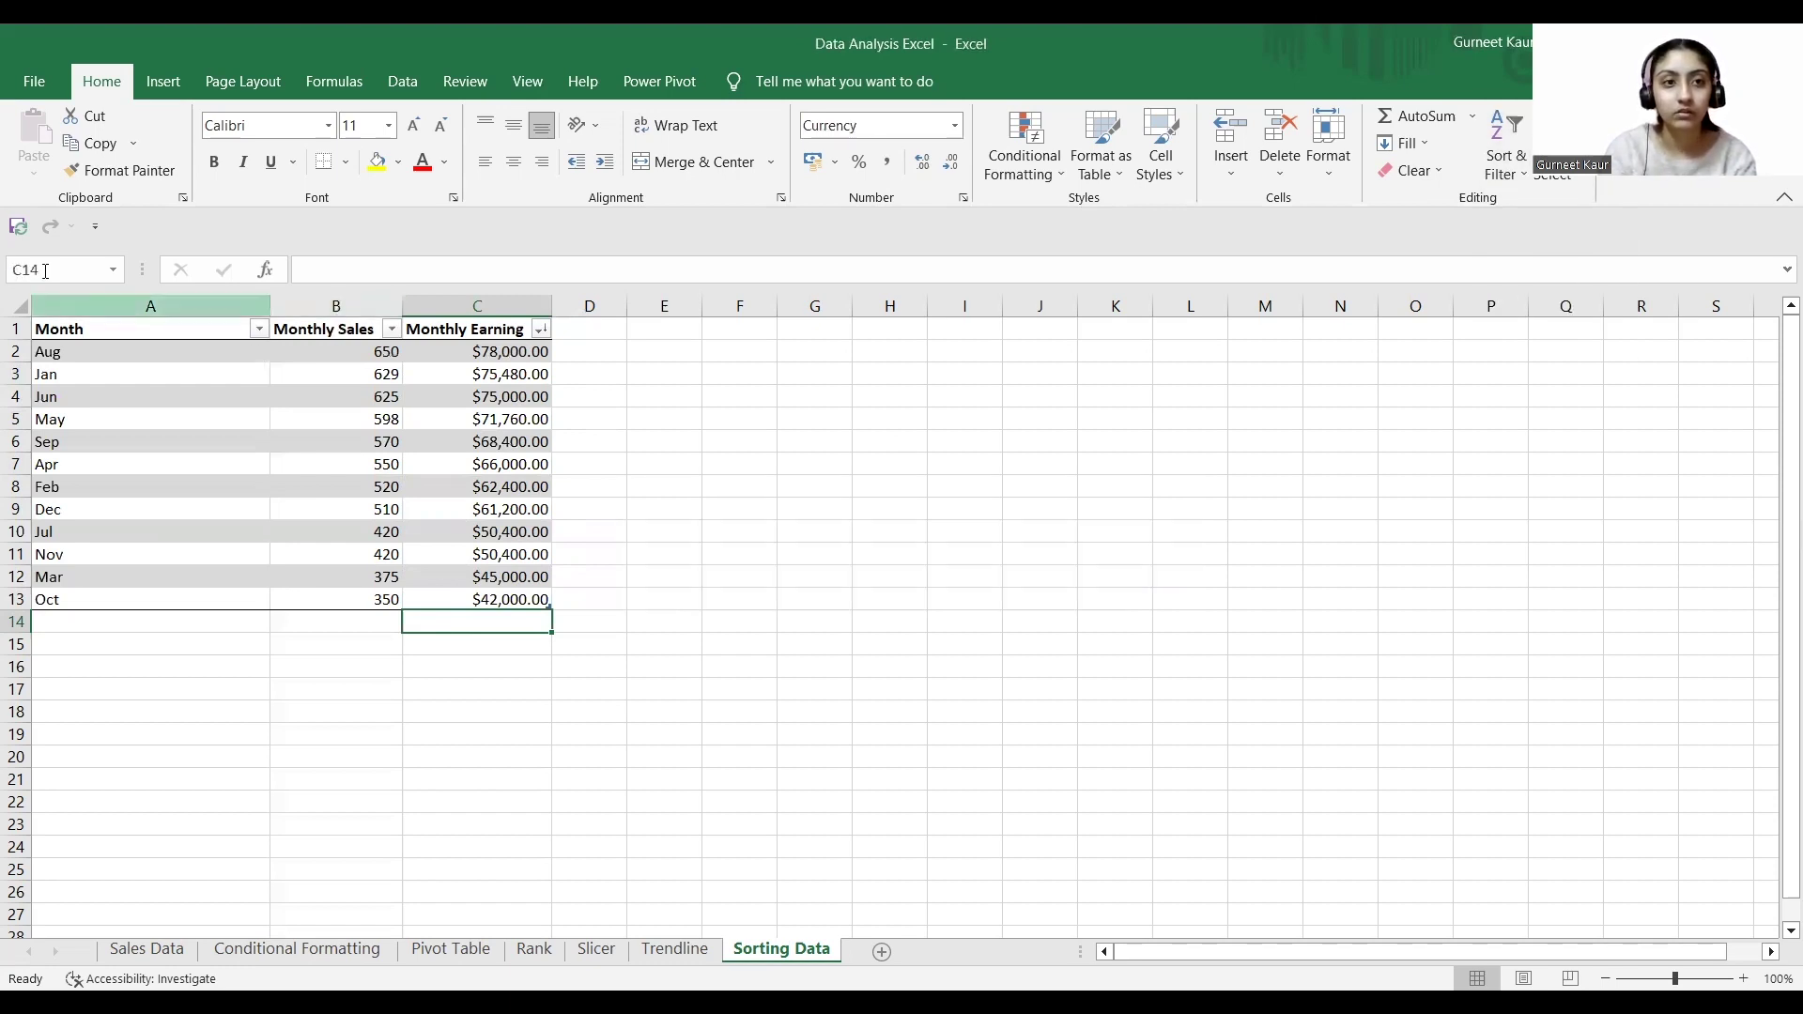
pyautogui.click(9, 308)
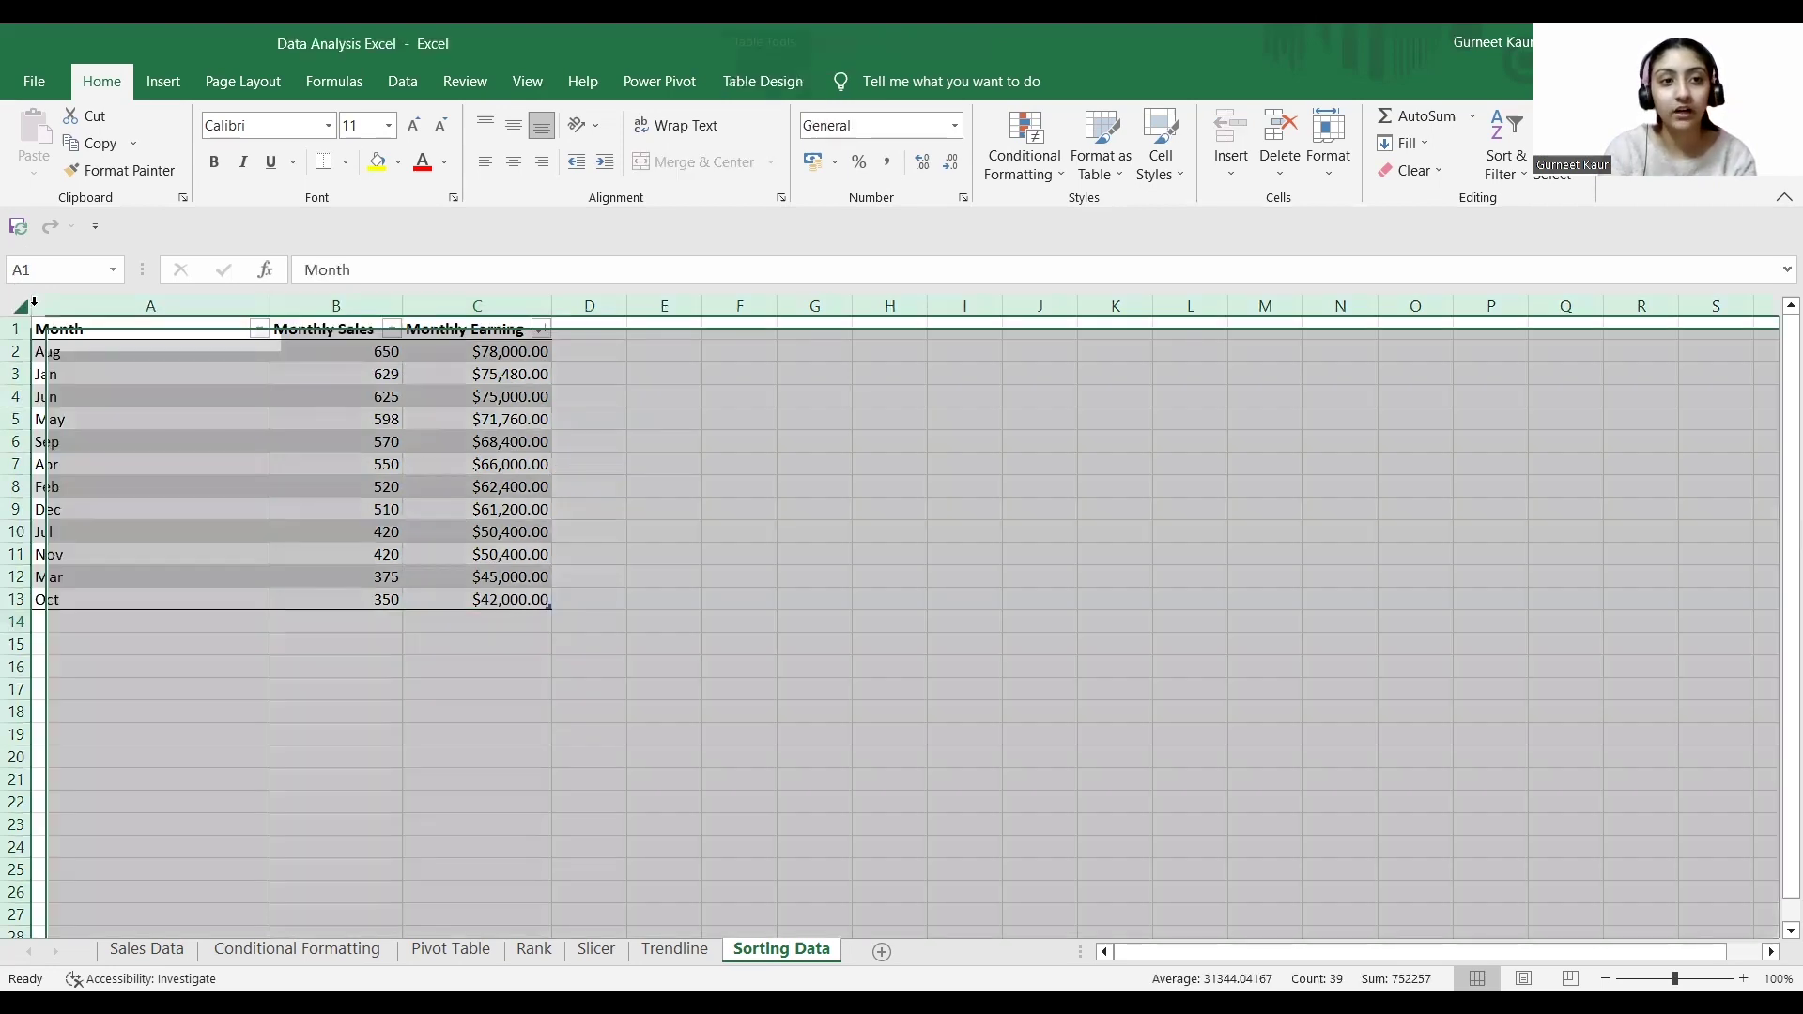
pyautogui.click(1522, 132)
pyautogui.click(22, 287)
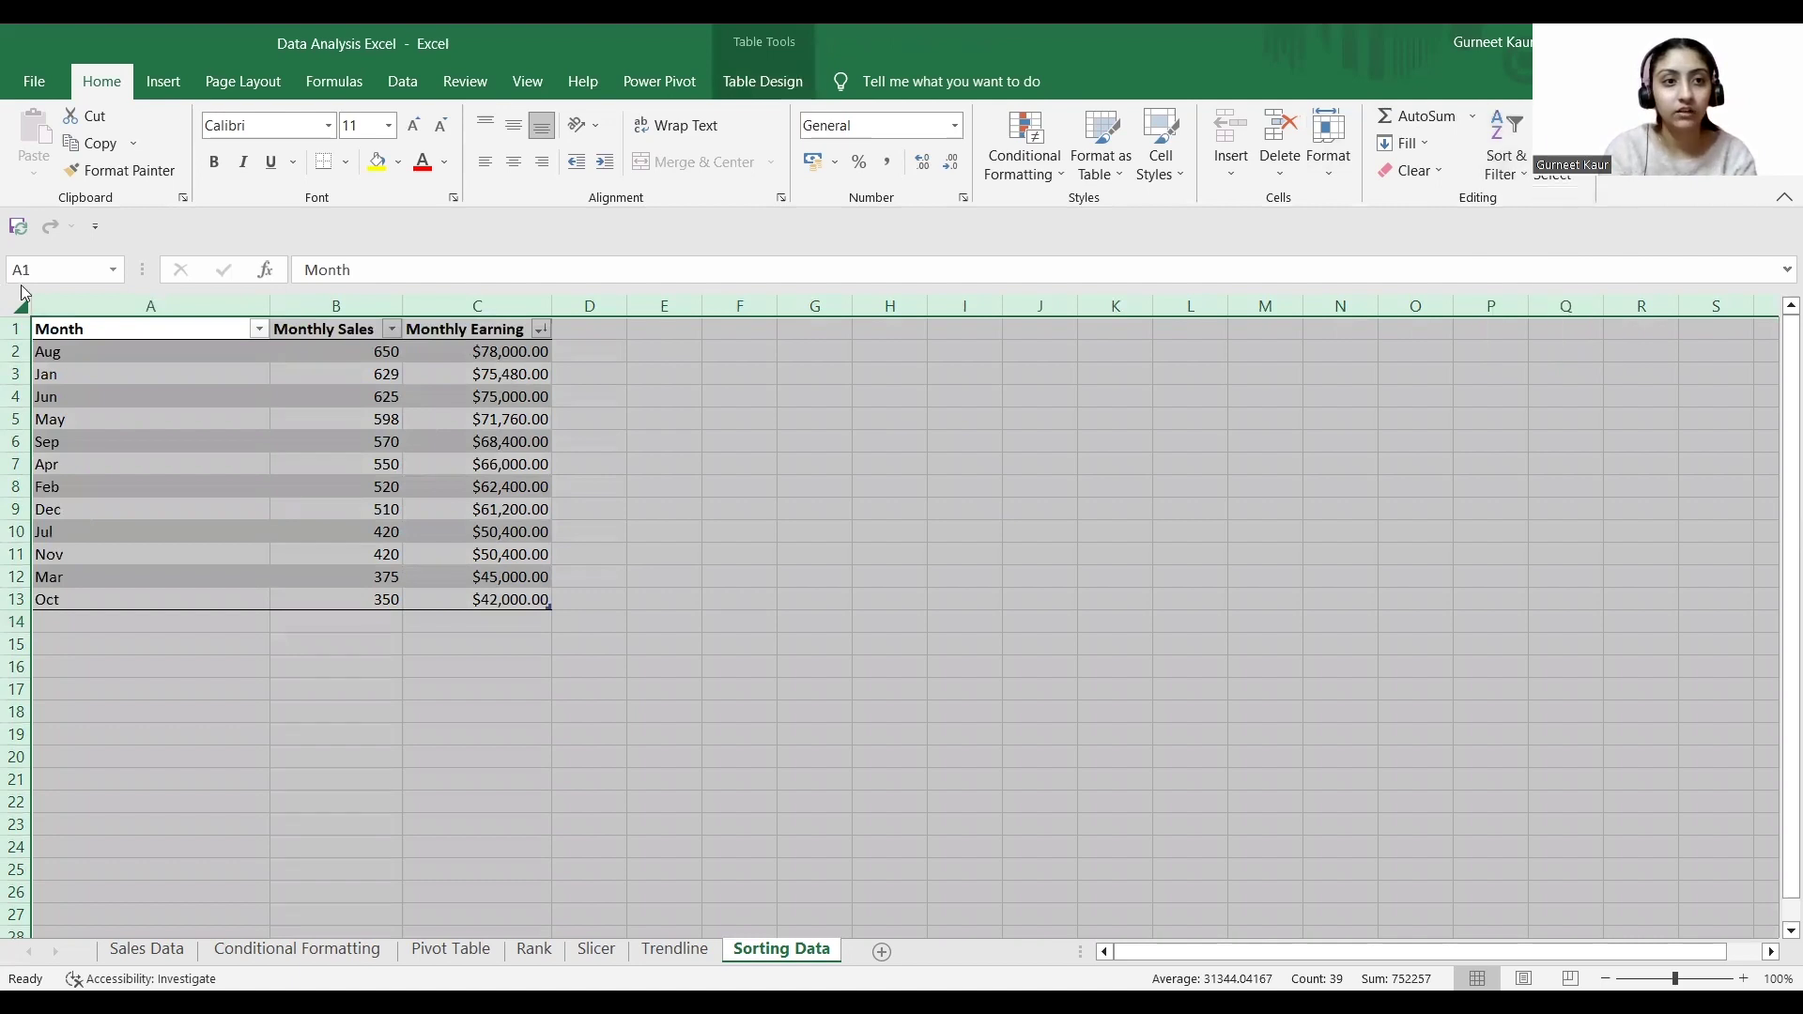
# - Add a second sort level to Table310 on the Monthly Sales cell values, Largest to Smallest, below the Monthly Earning level
pyautogui.click(113, 270)
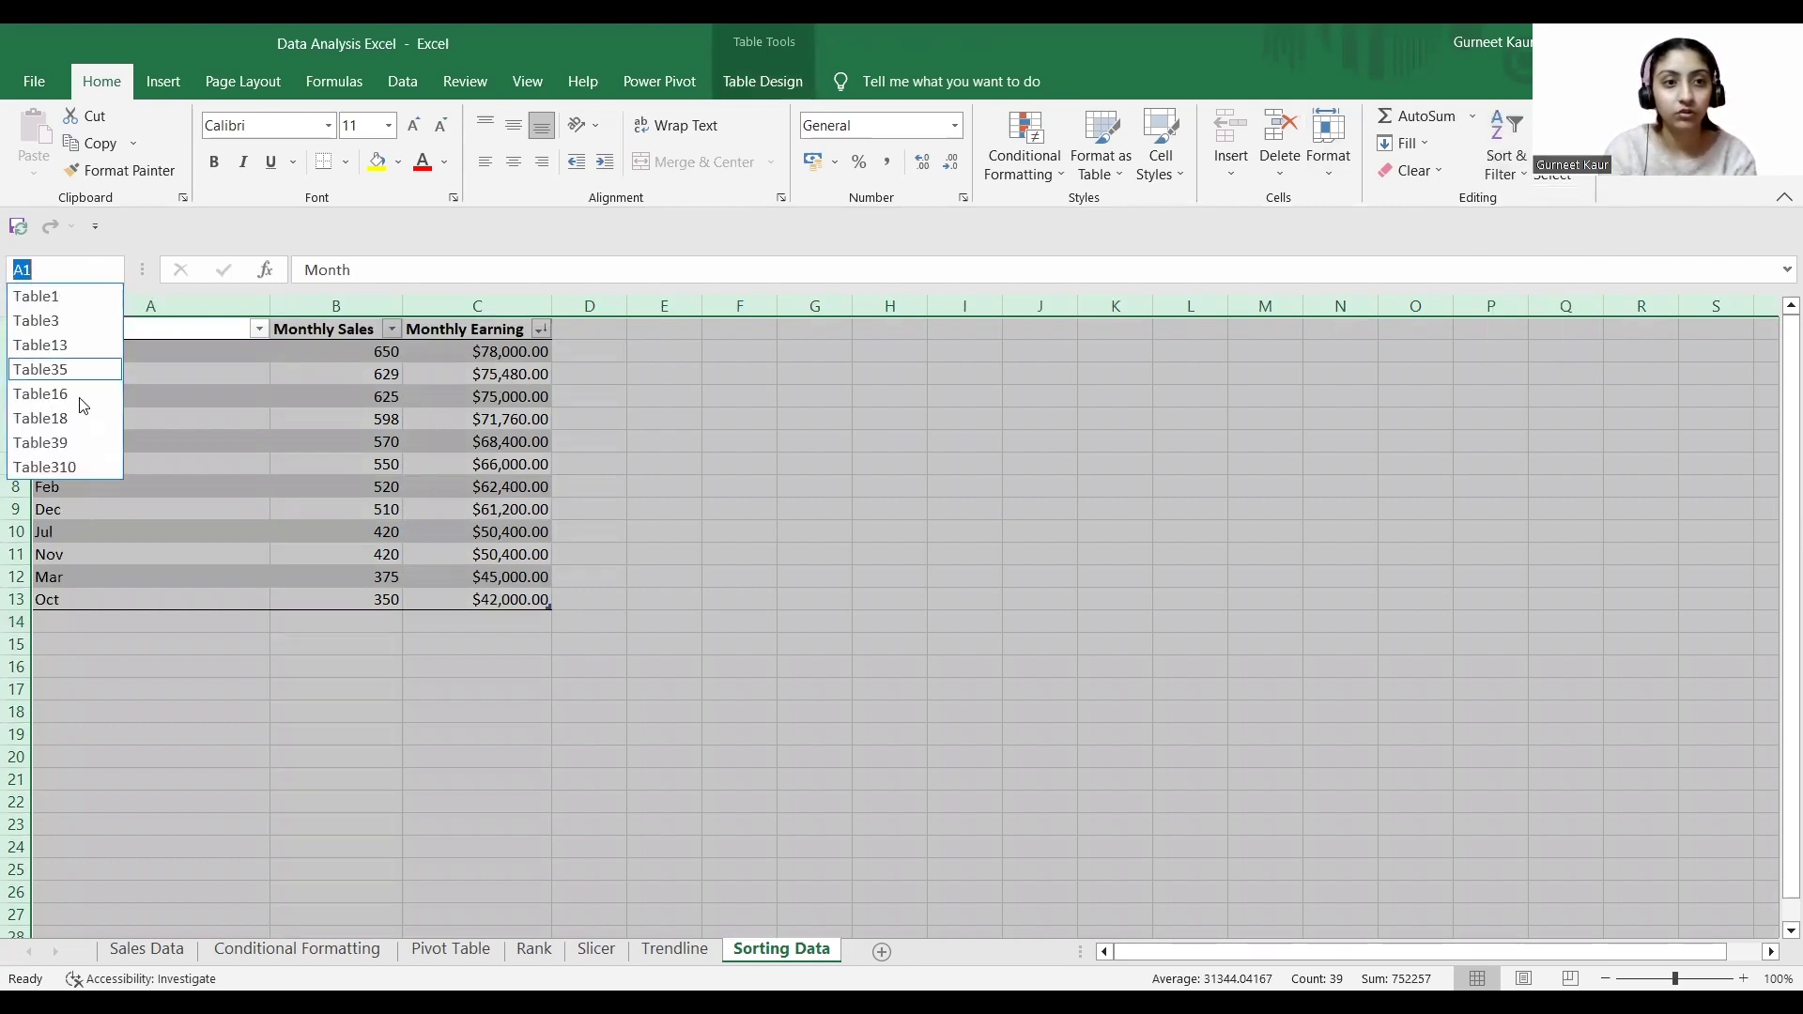
pyautogui.click(63, 467)
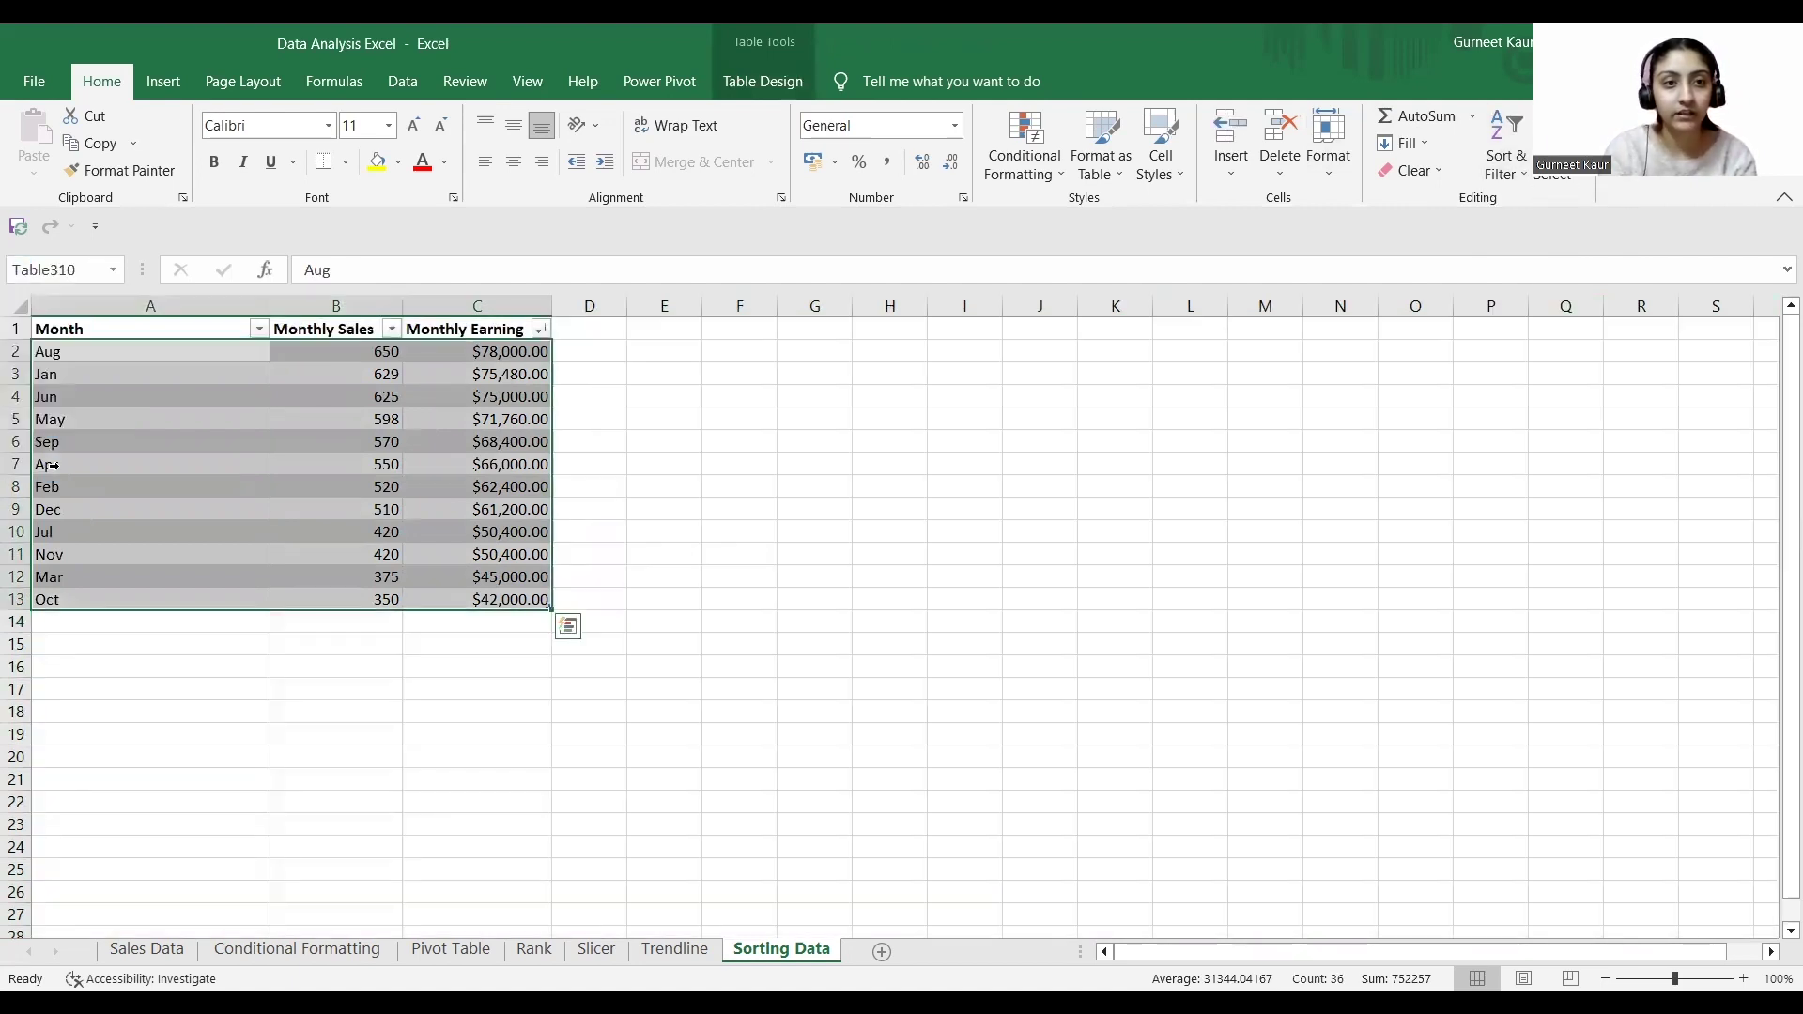
pyautogui.click(1507, 172)
pyautogui.click(1560, 255)
pyautogui.click(912, 480)
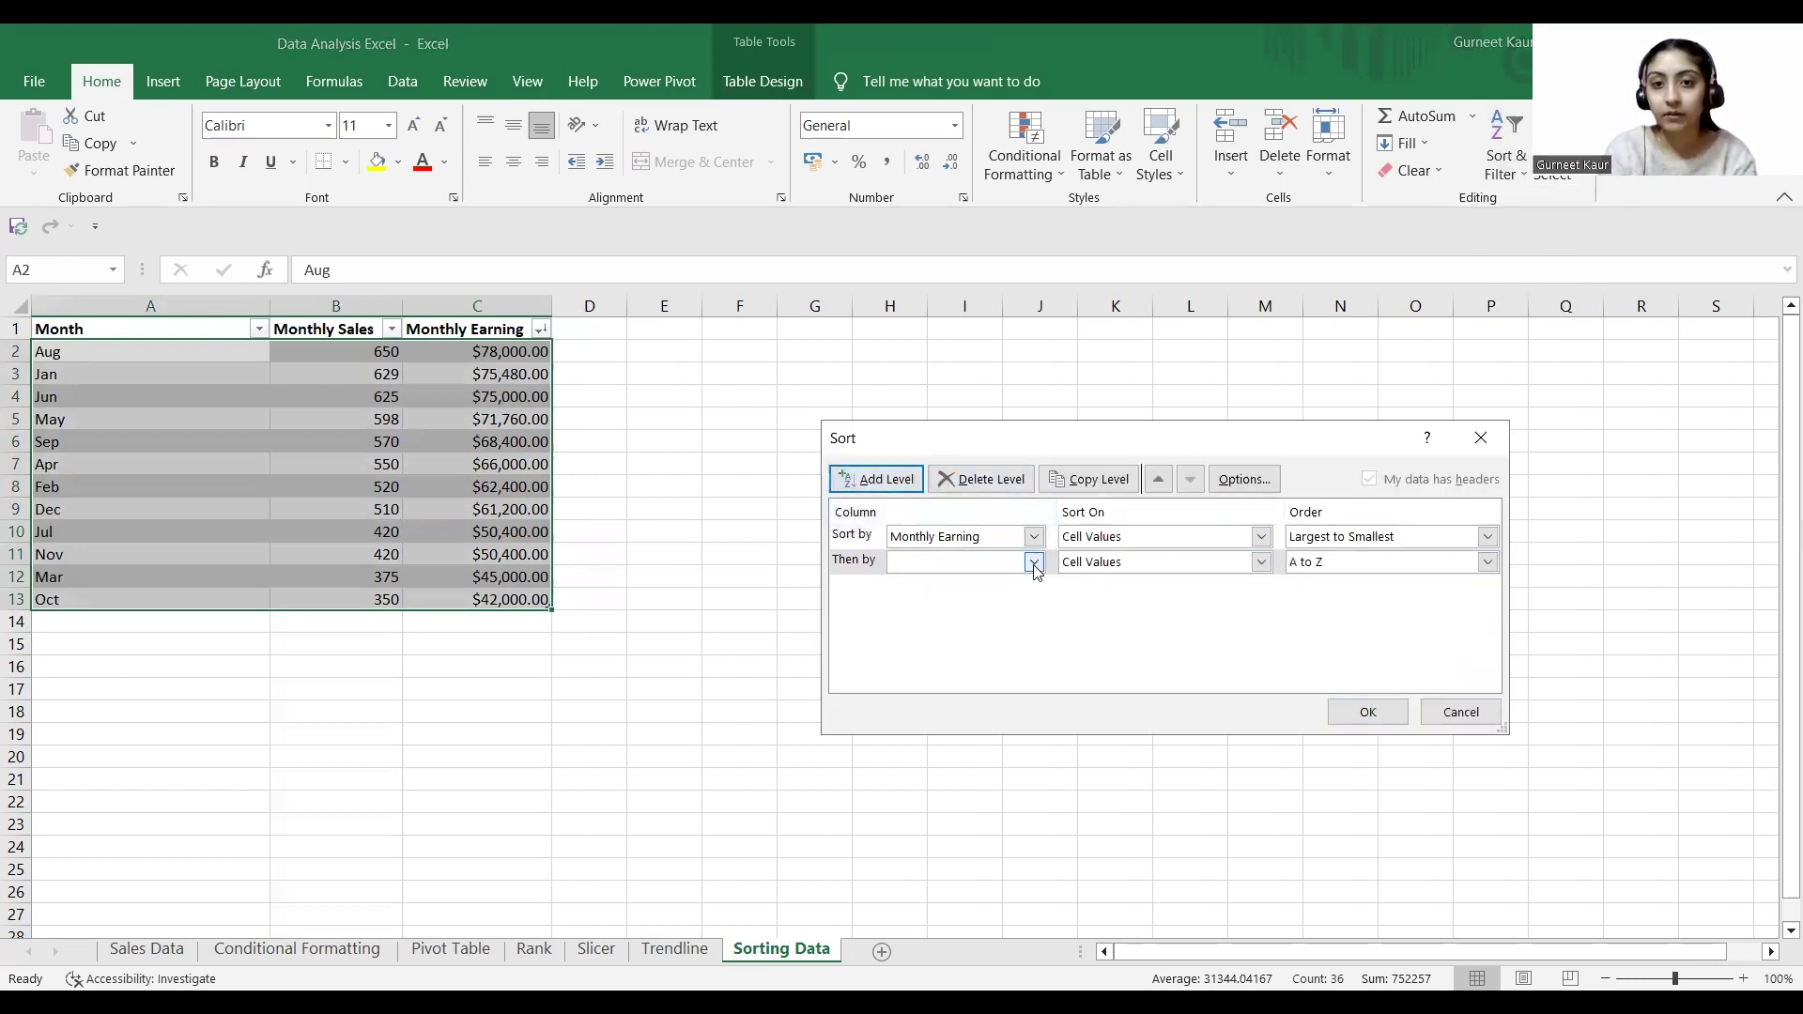
pyautogui.click(1034, 562)
pyautogui.click(1005, 596)
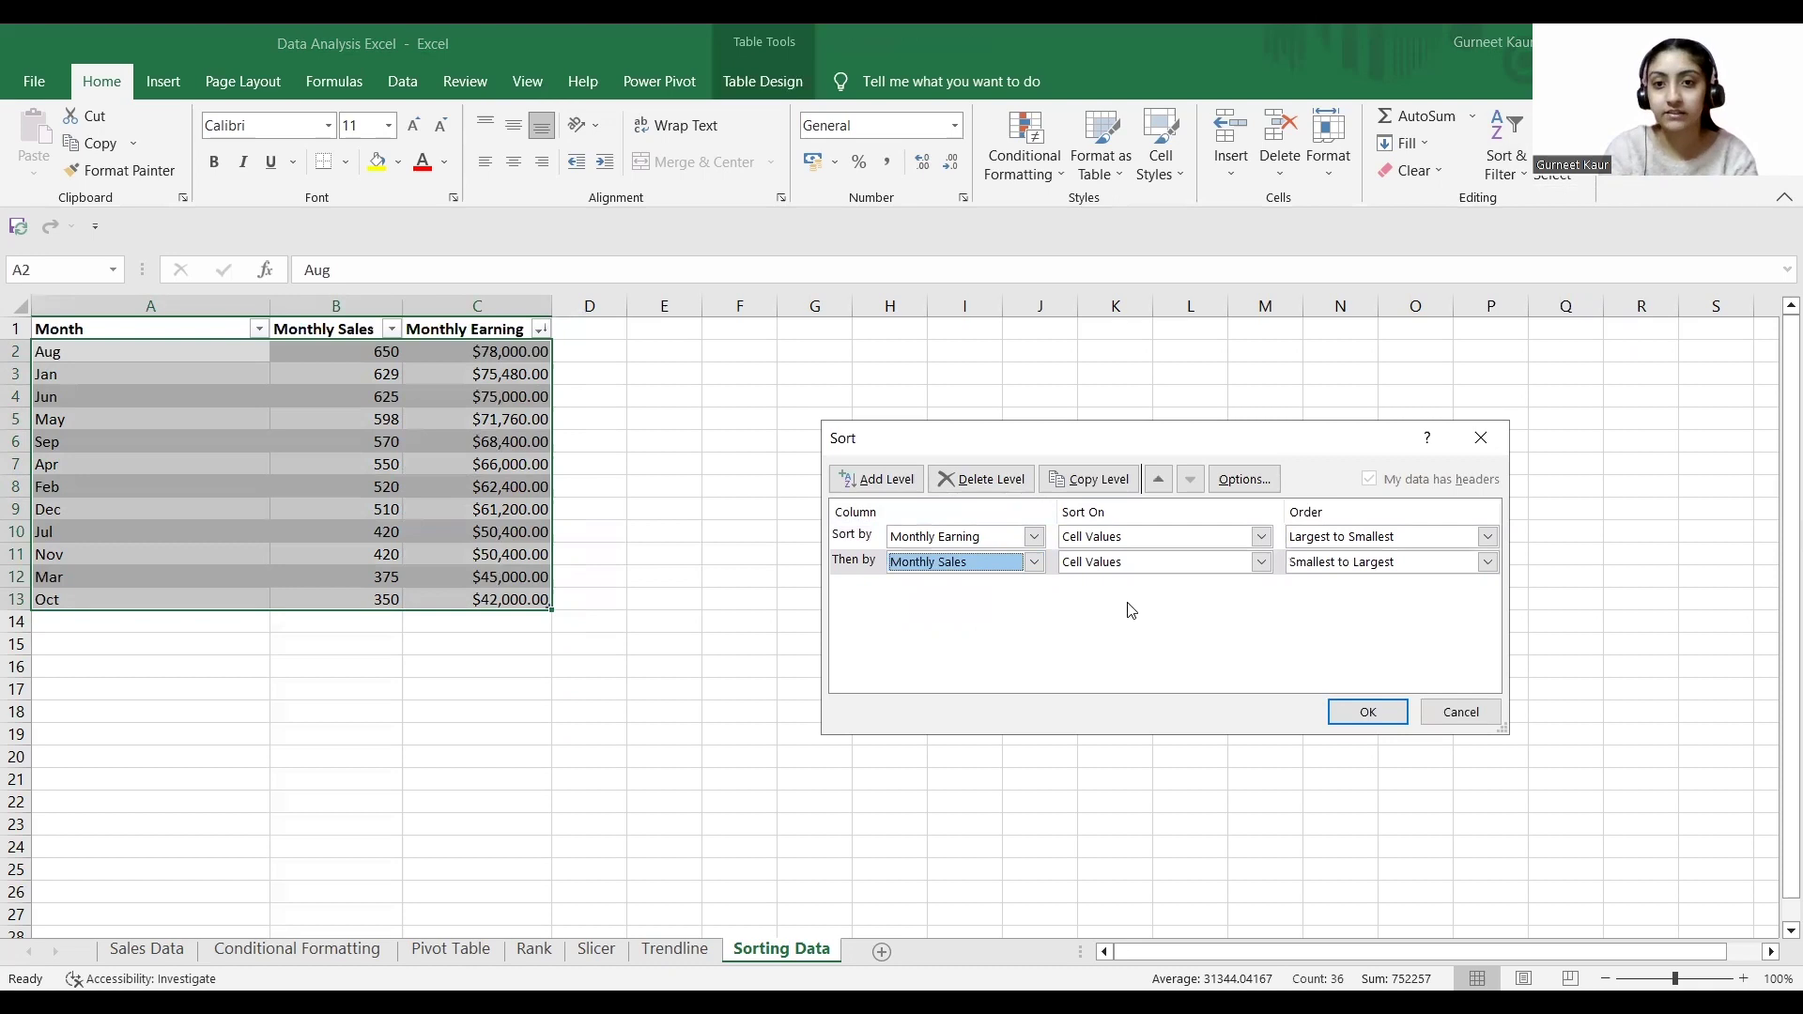
pyautogui.click(1482, 566)
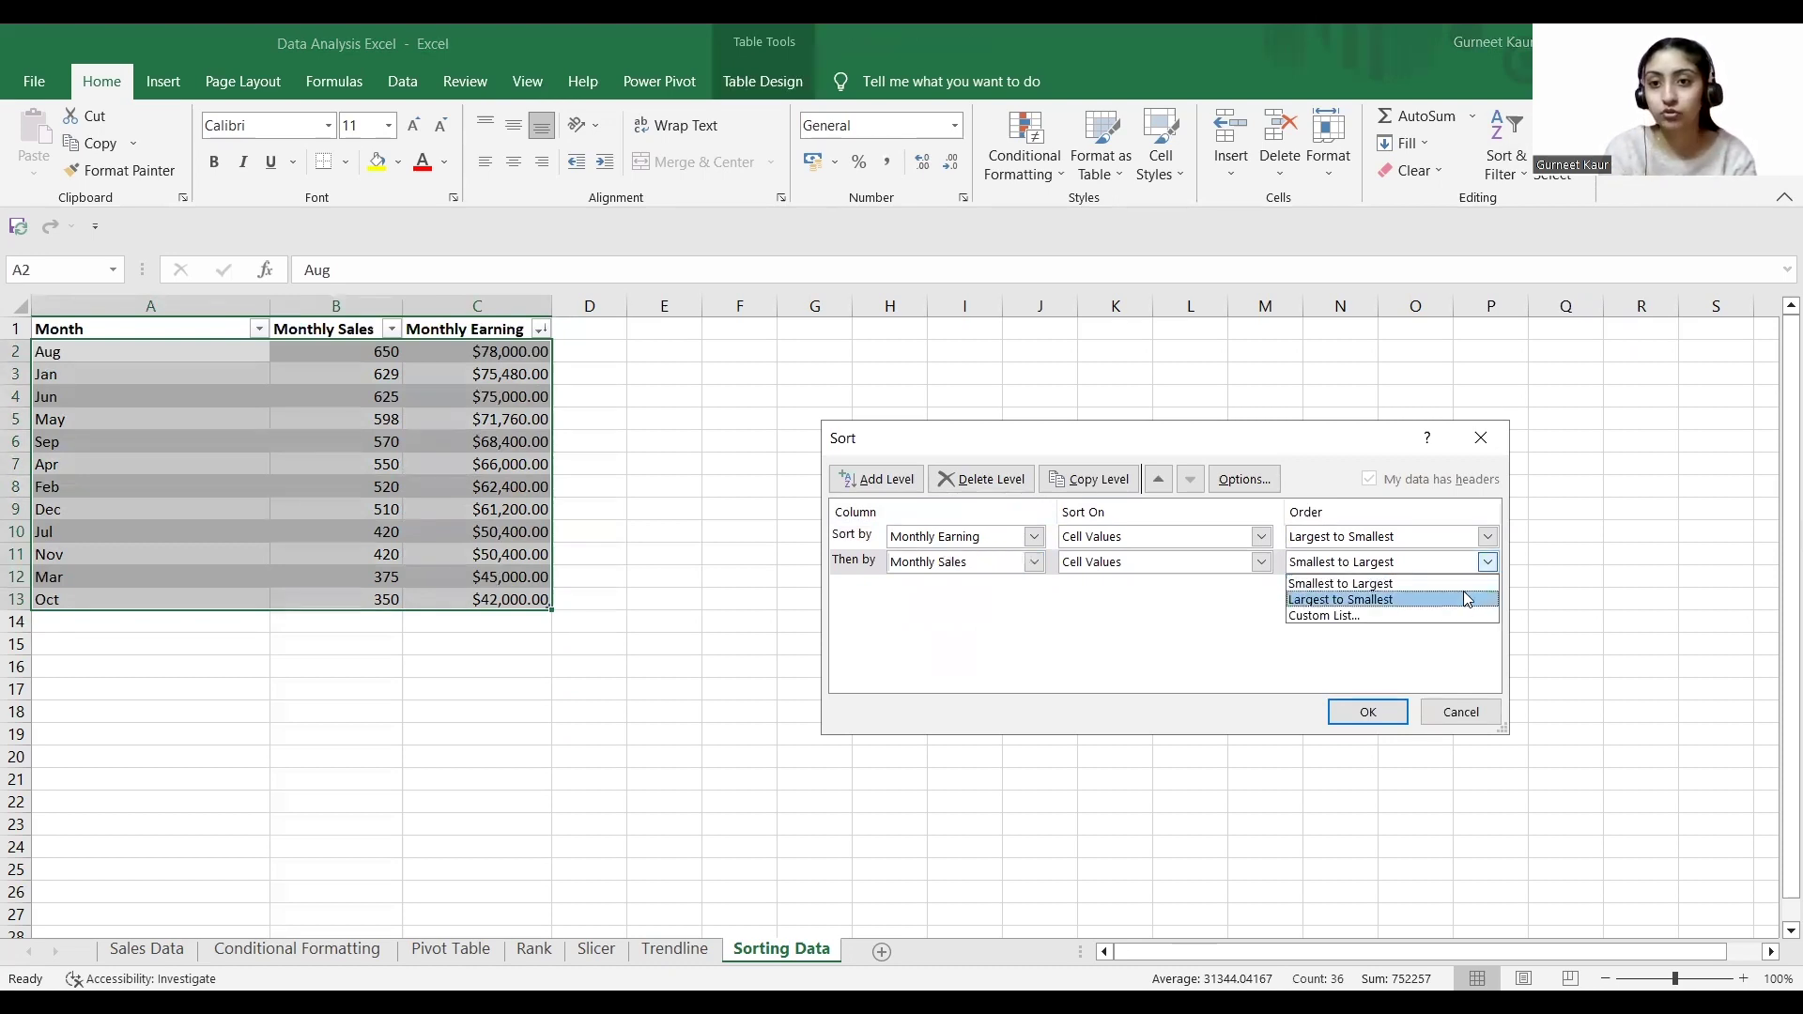
pyautogui.click(1463, 593)
pyautogui.click(1368, 713)
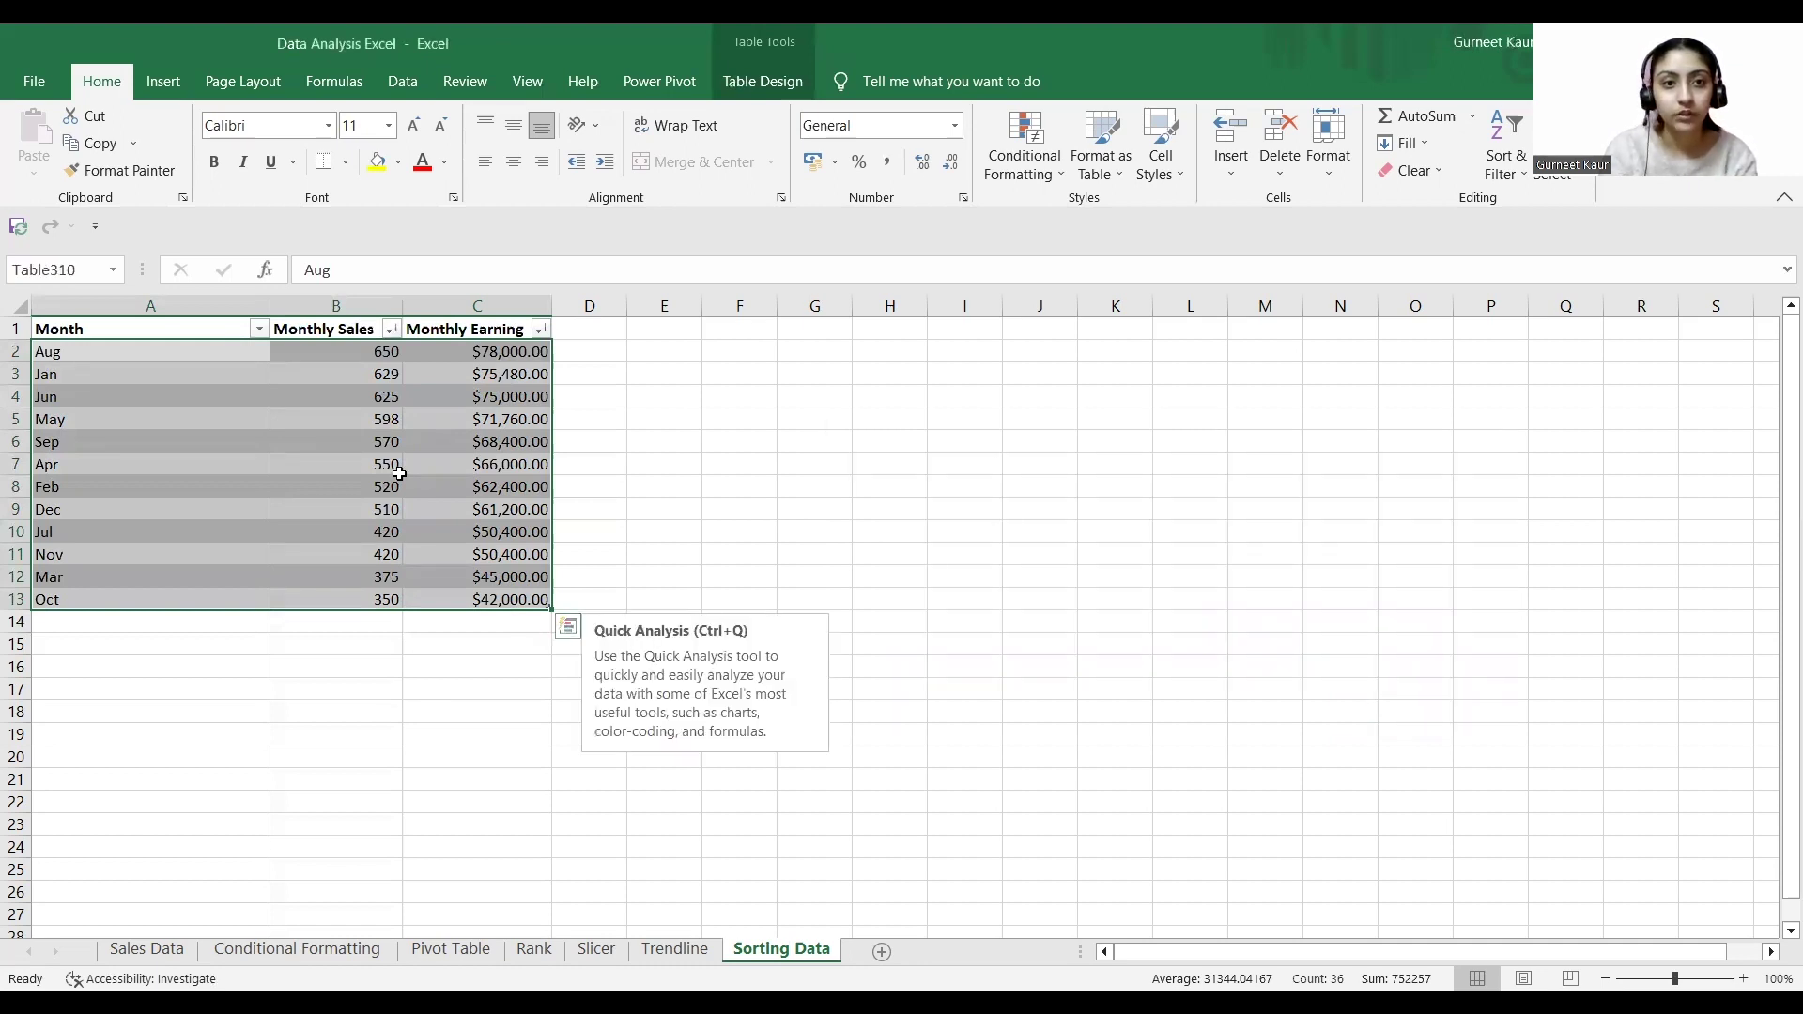
pyautogui.click(376, 666)
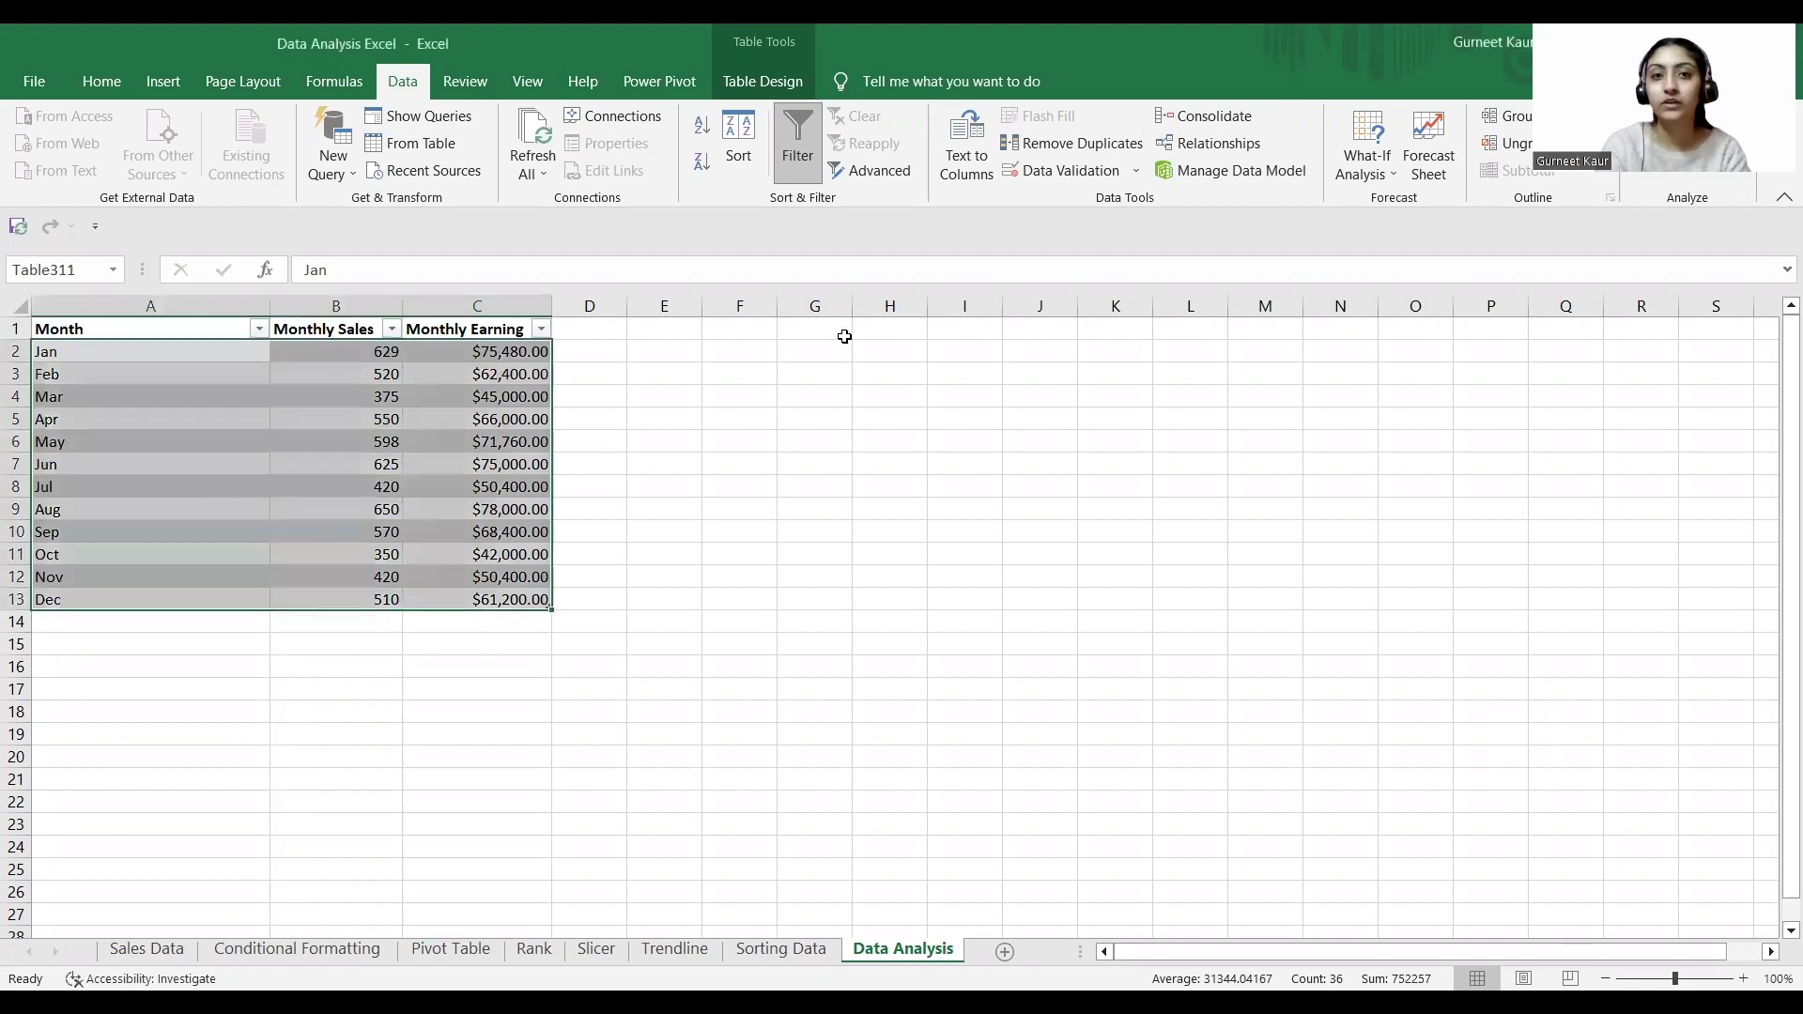
# - Start a Descriptive Statistics analysis for Table311 on the Data Analysis sheet with the input range $C$2:$C$13
pyautogui.click(114, 270)
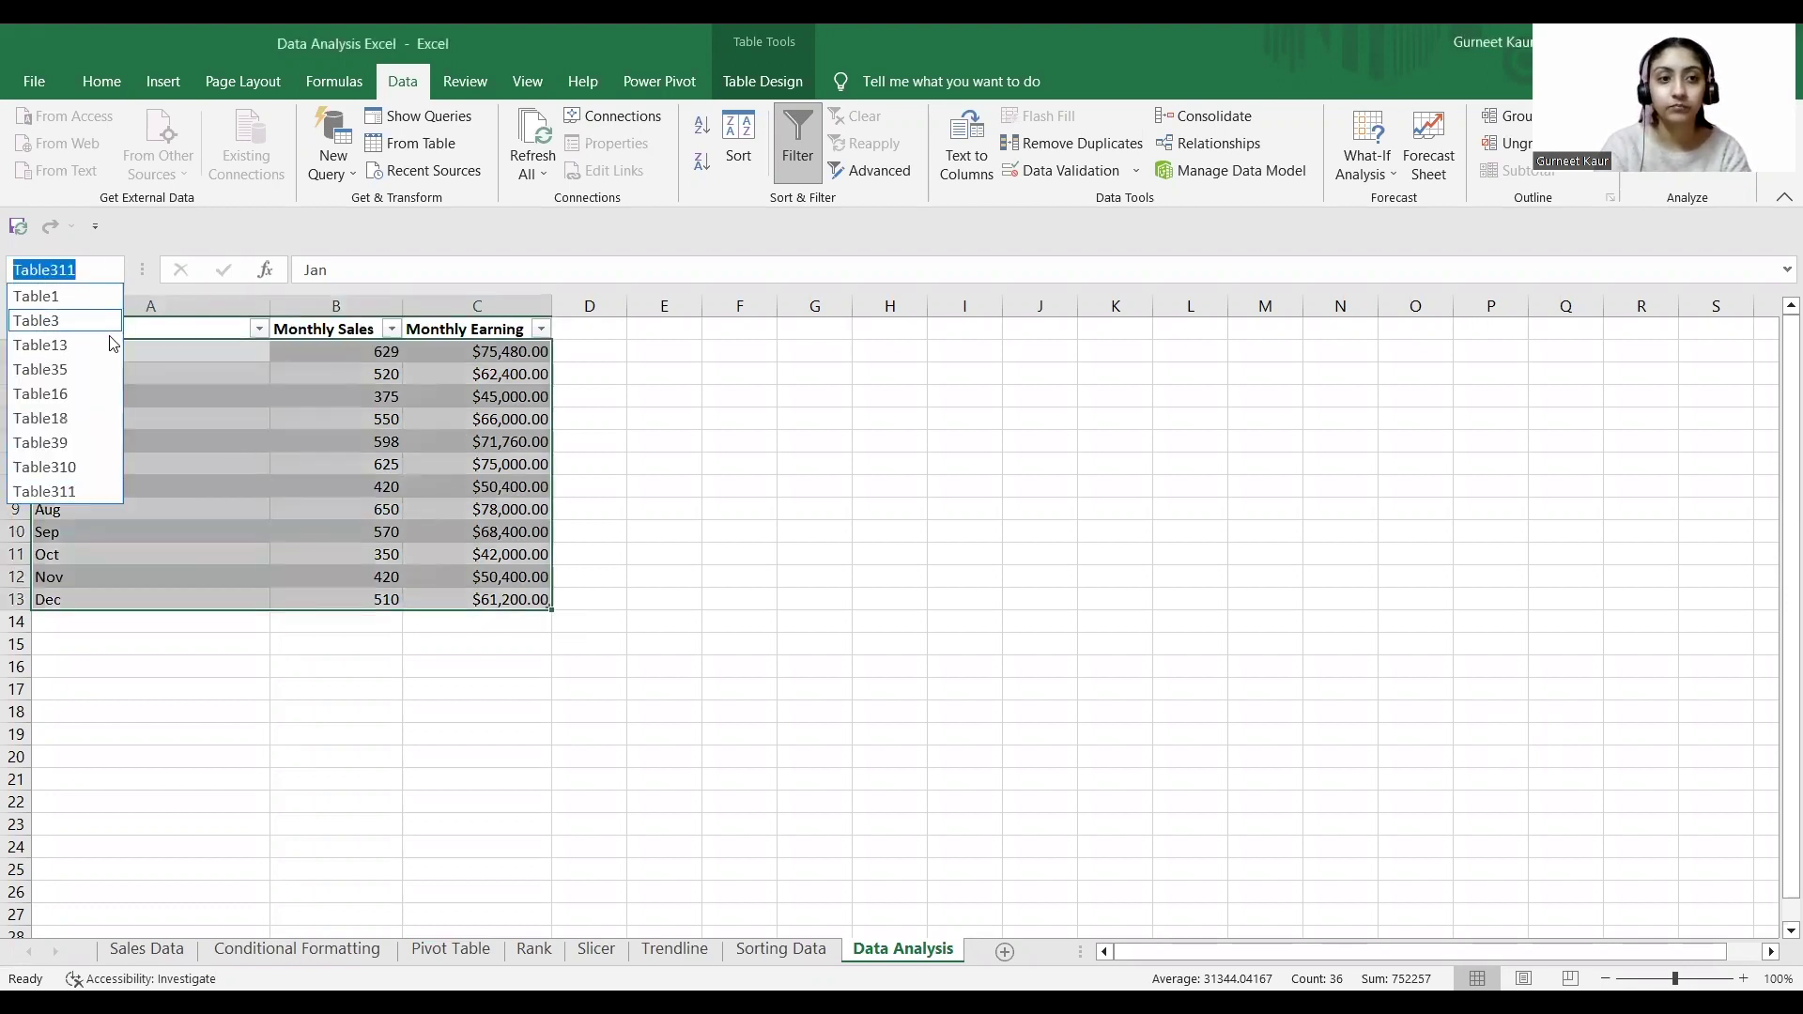
pyautogui.click(90, 496)
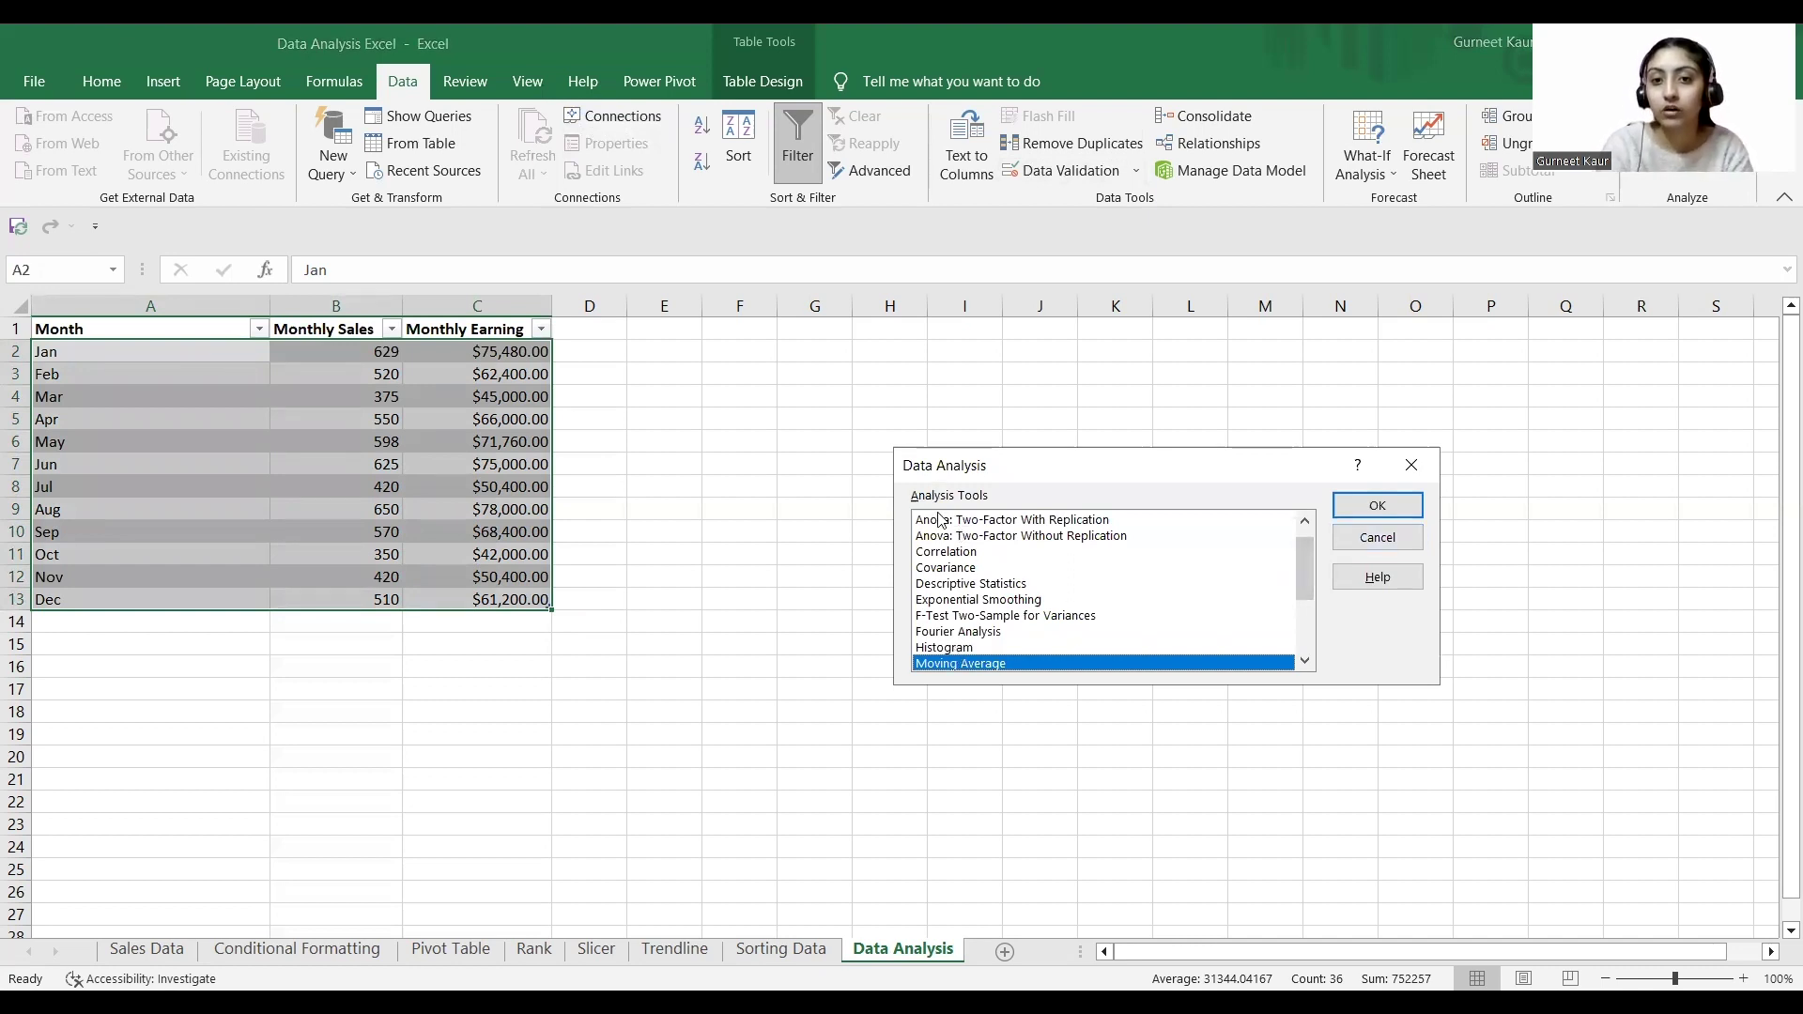
pyautogui.click(953, 586)
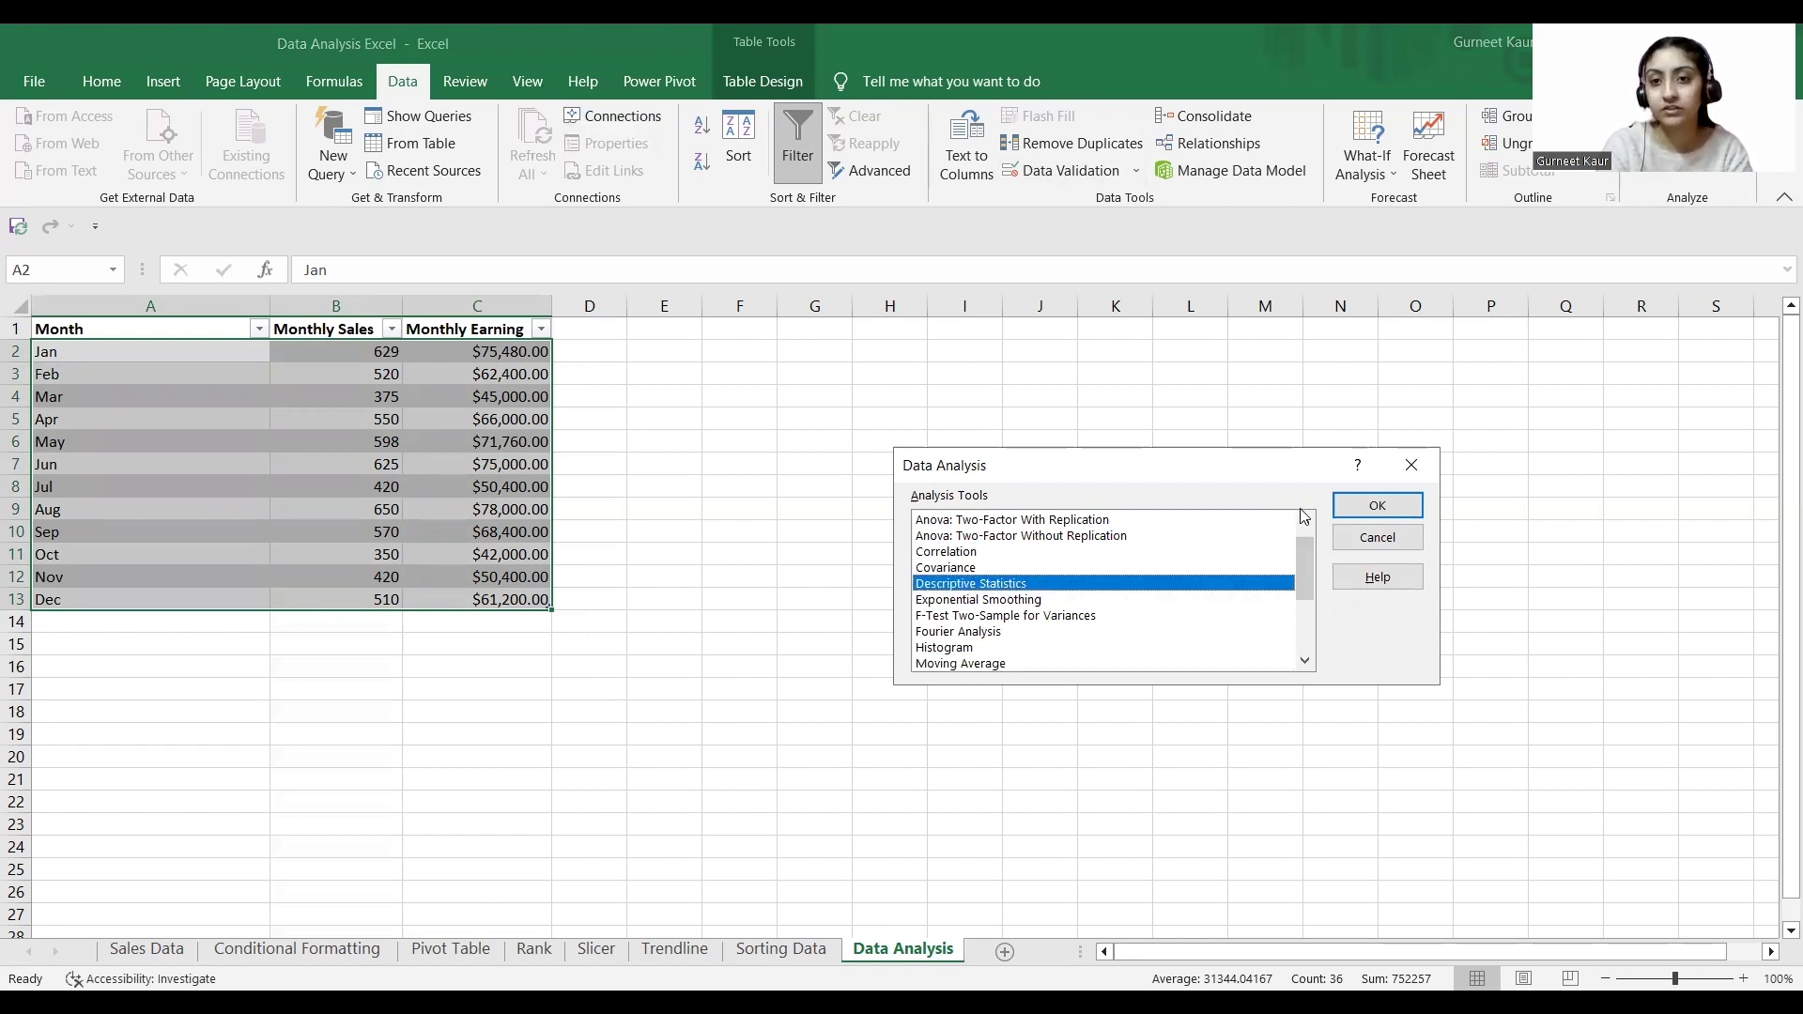
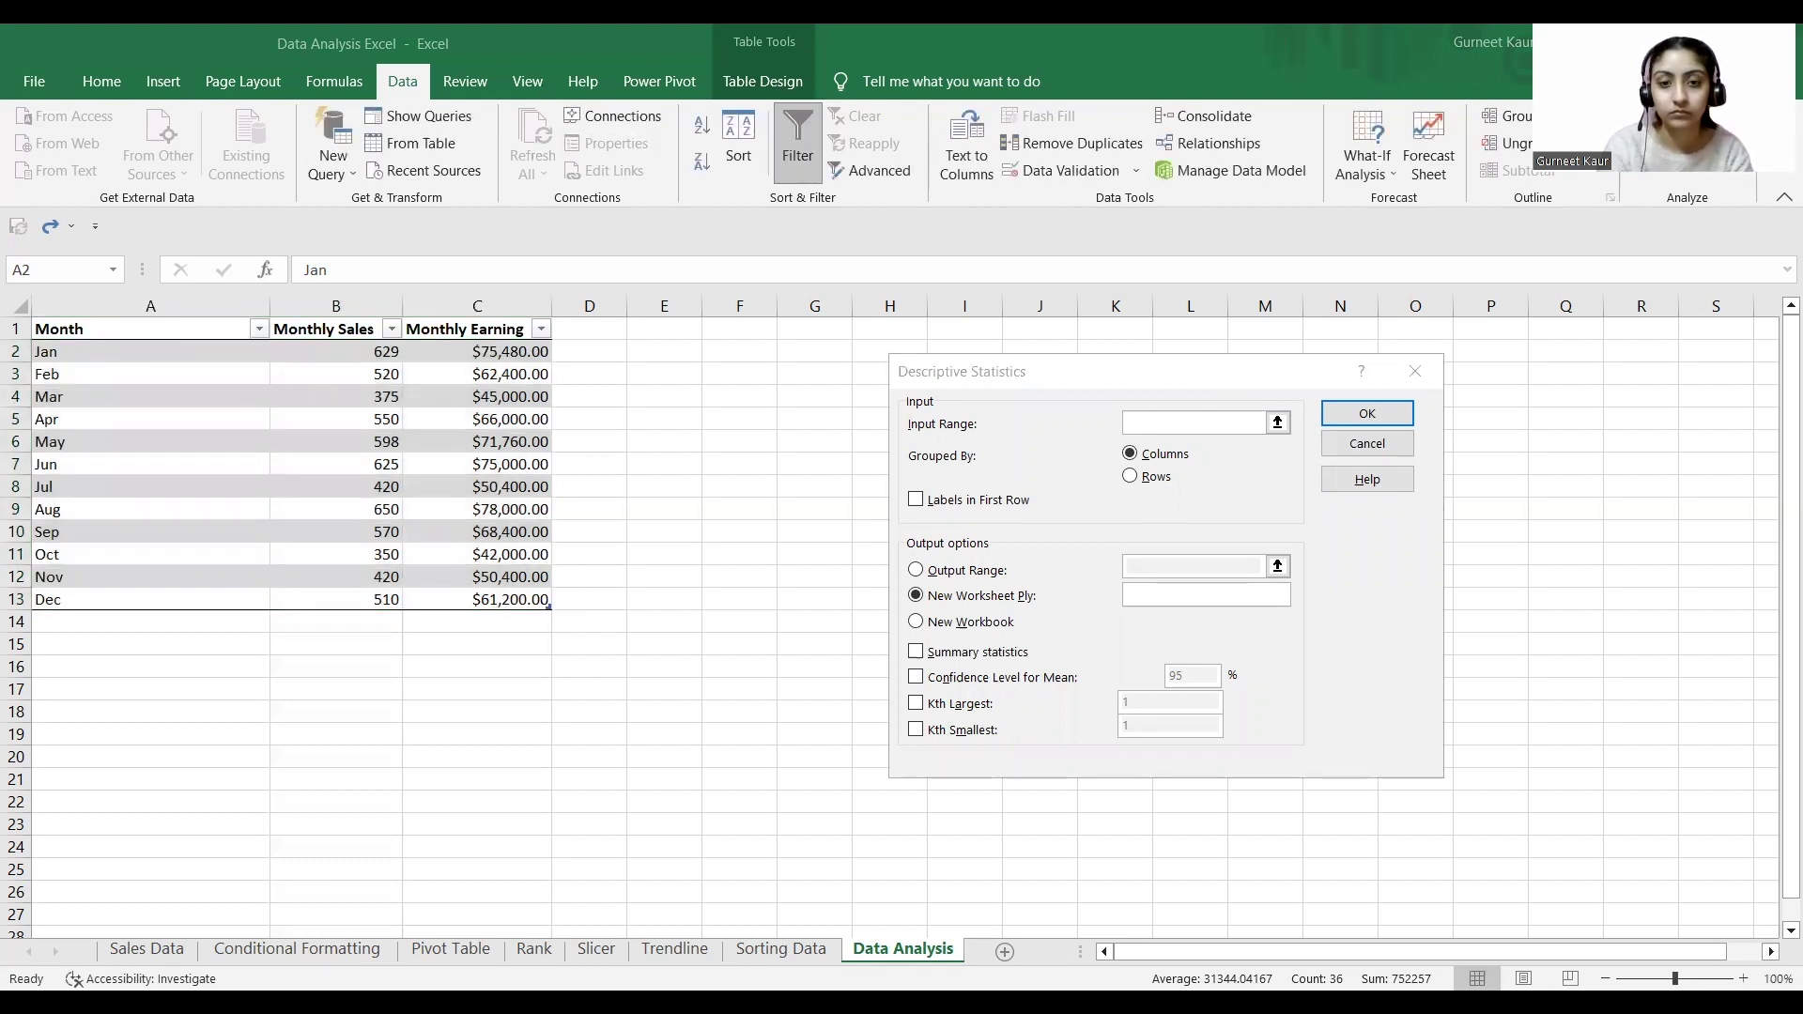
pyautogui.click(1185, 420)
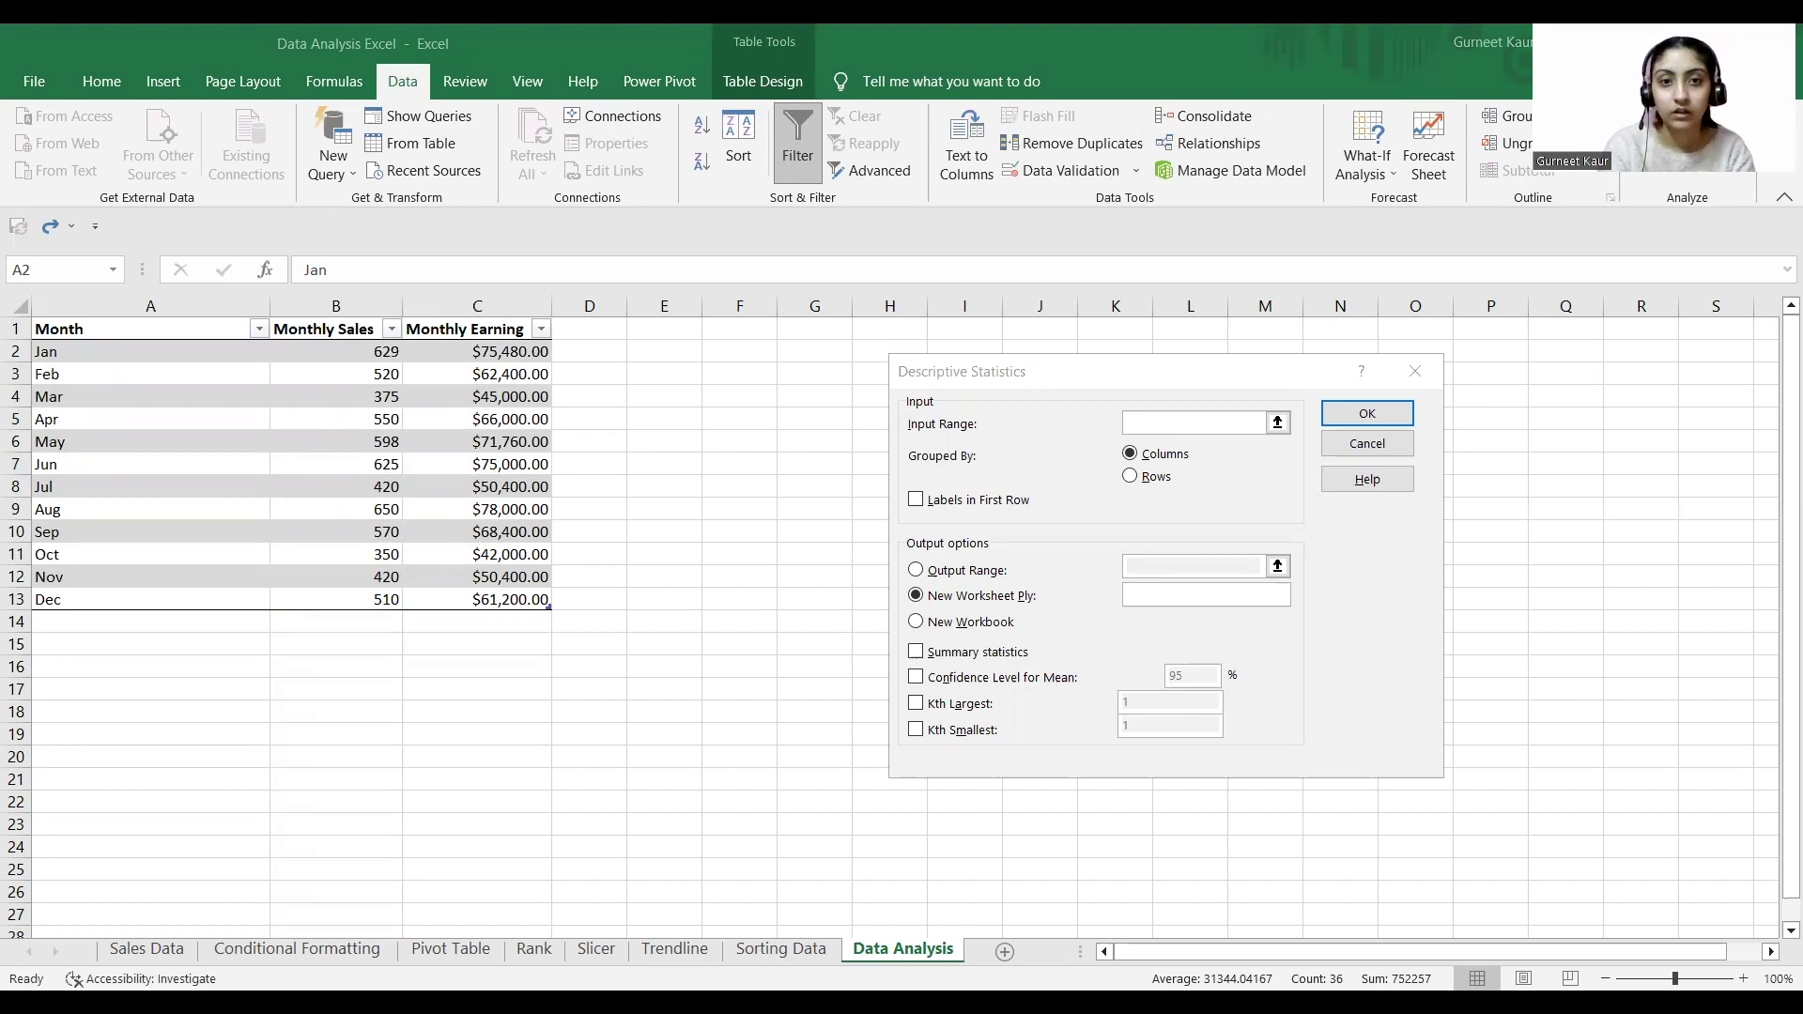
pyautogui.click(1191, 427)
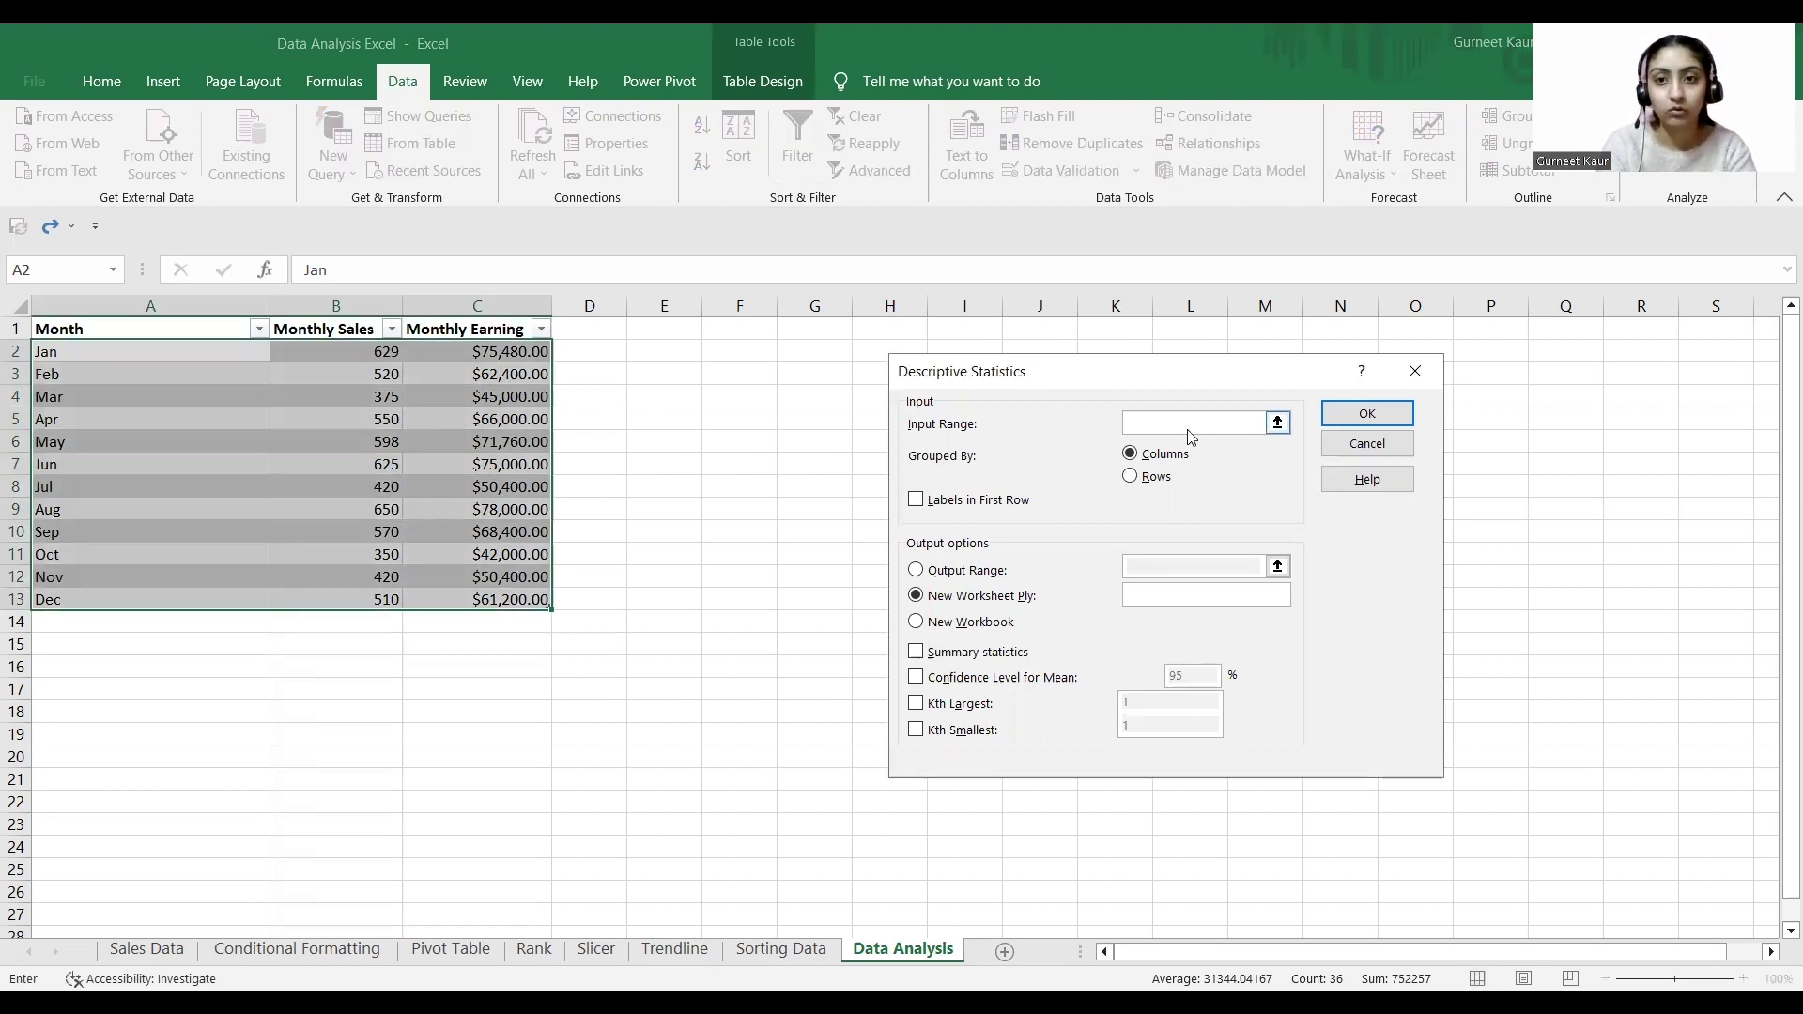
pyautogui.write('$')
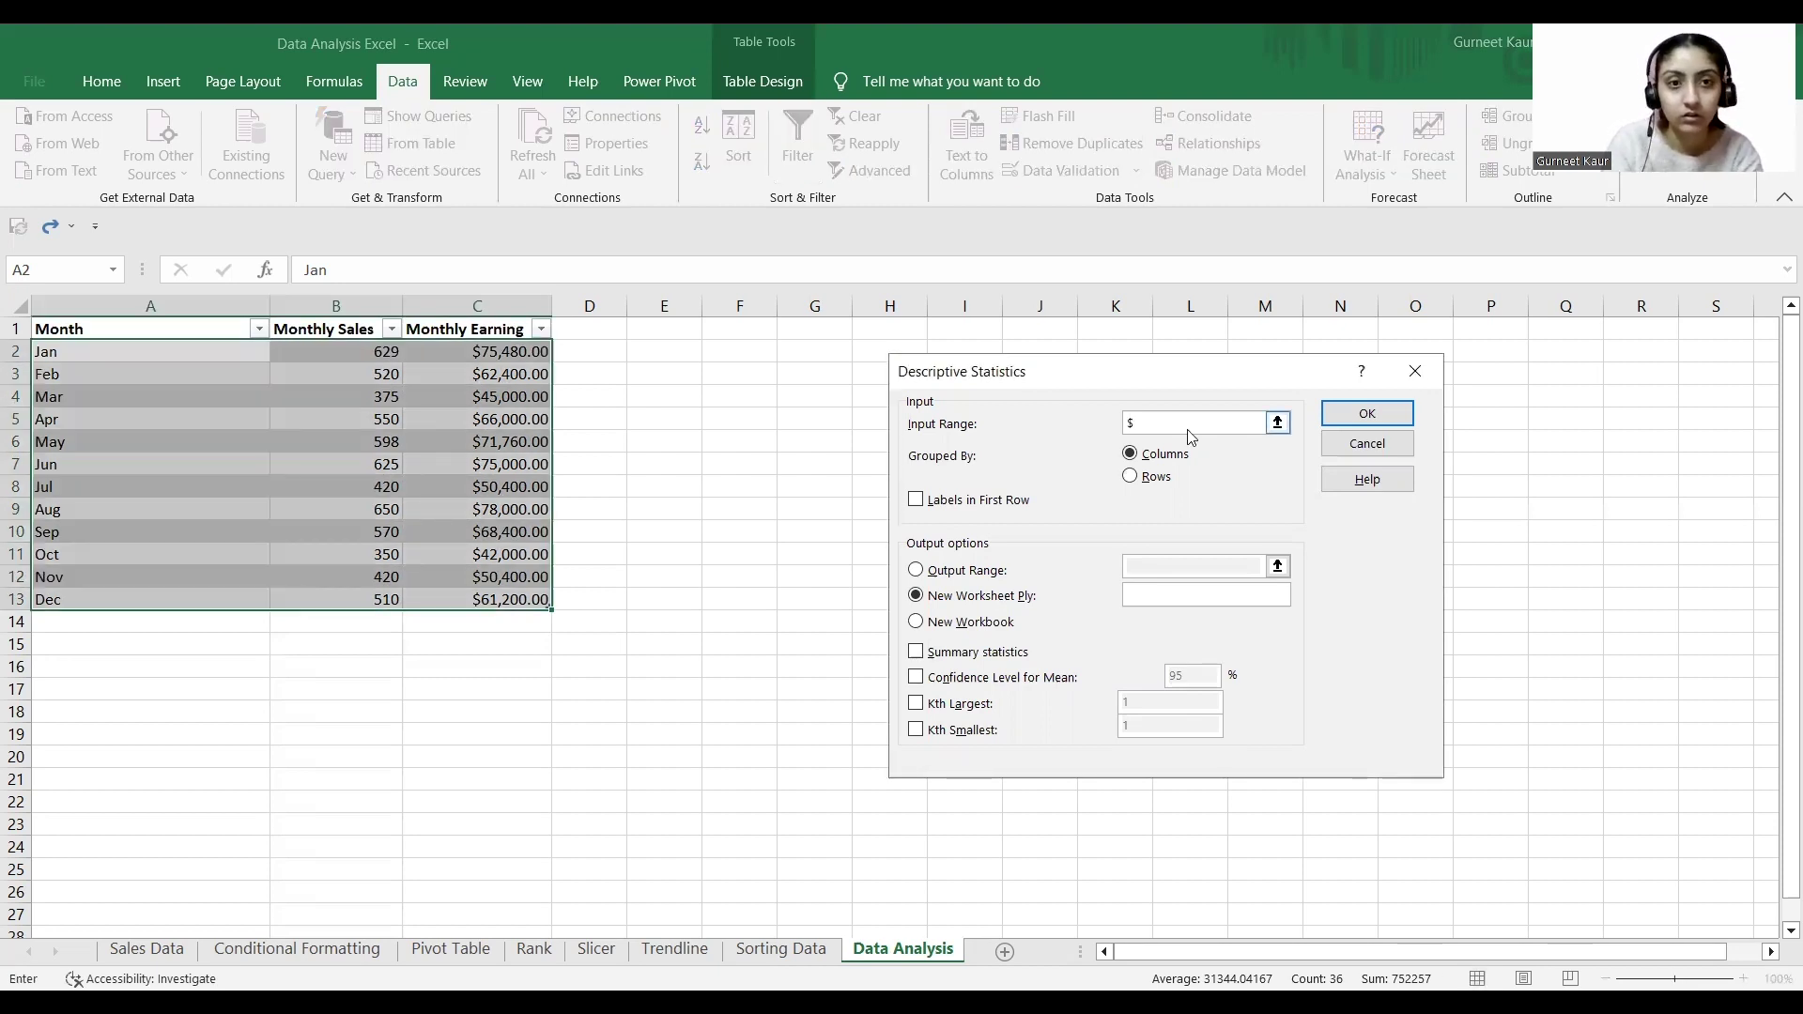
pyautogui.write('C')
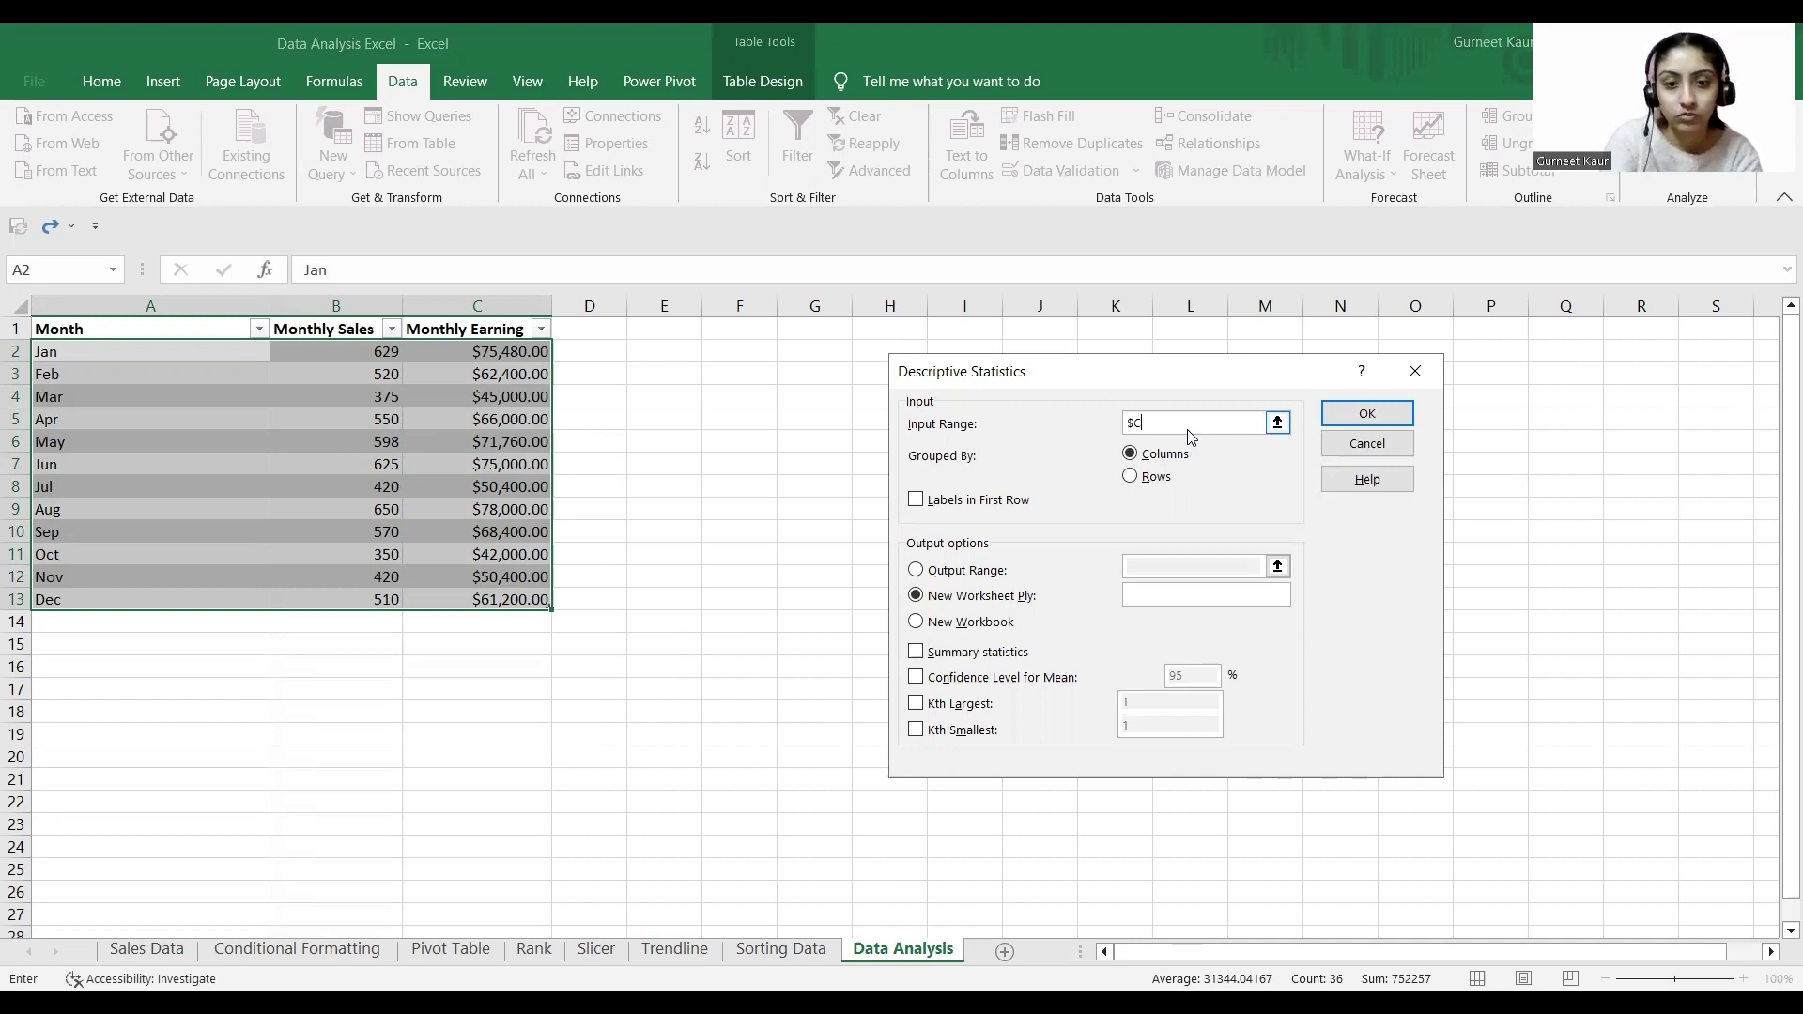
pyautogui.write('$2')
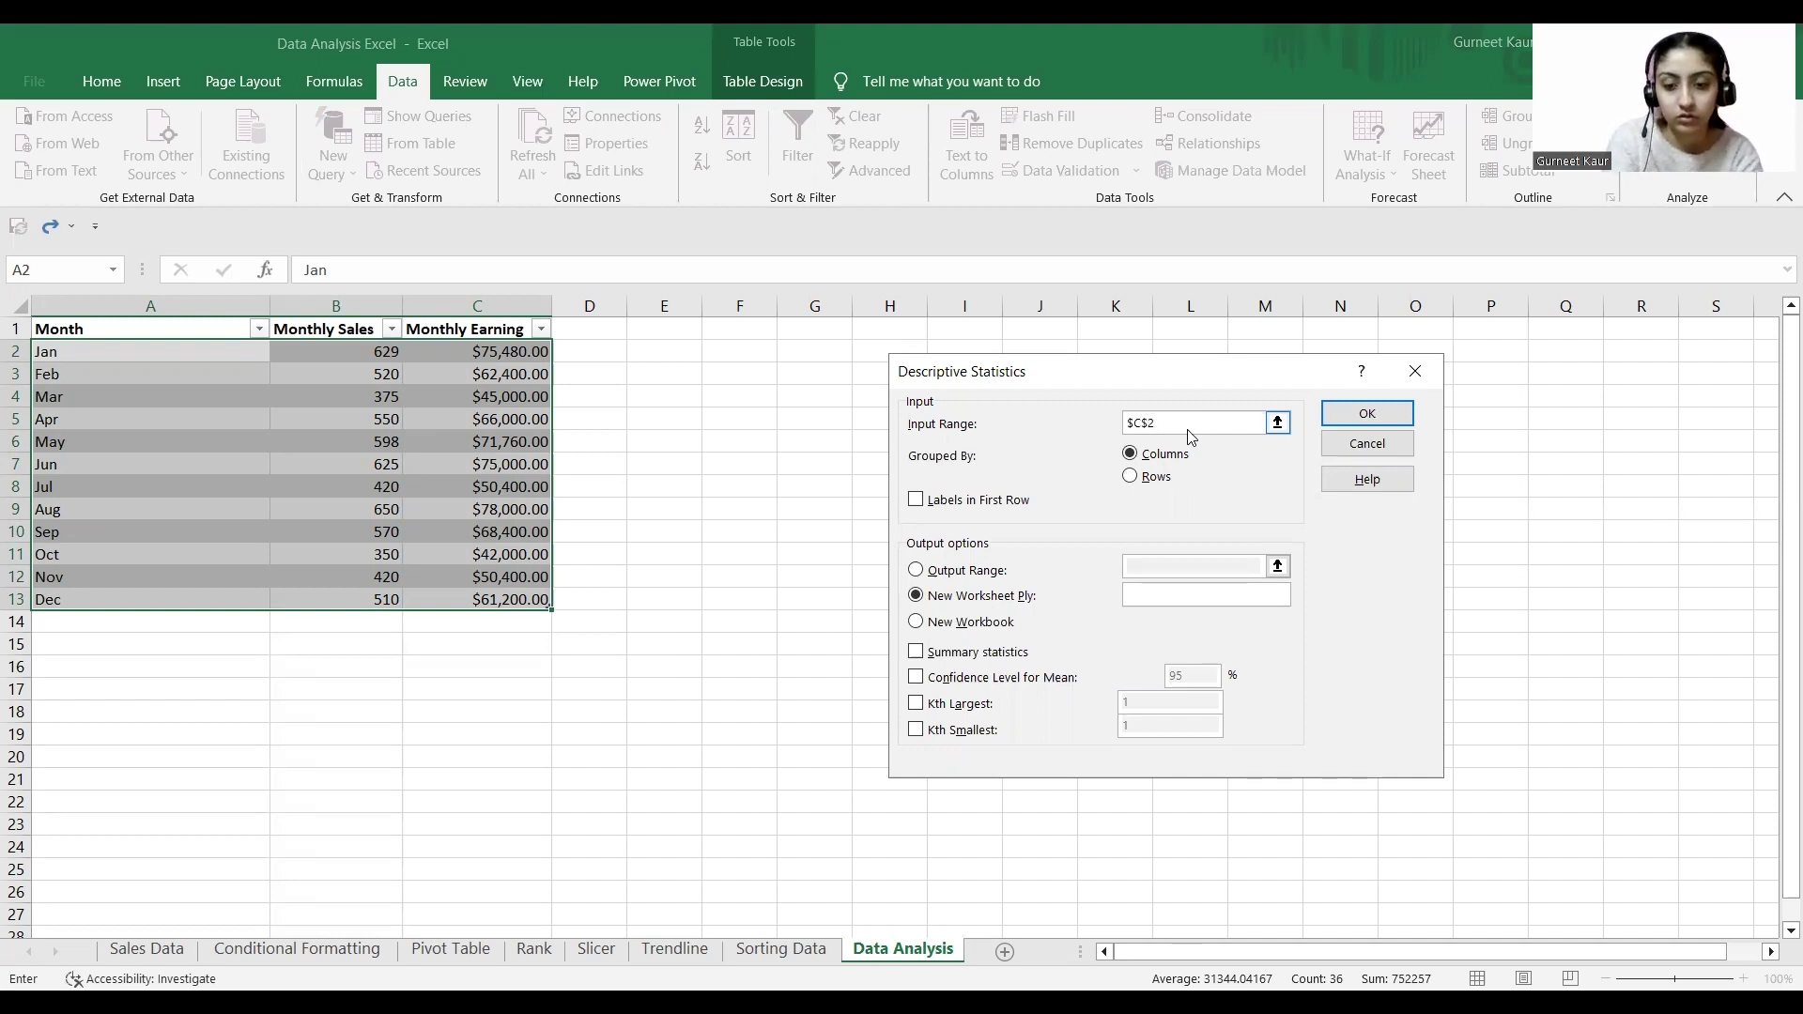
pyautogui.write(':$C')
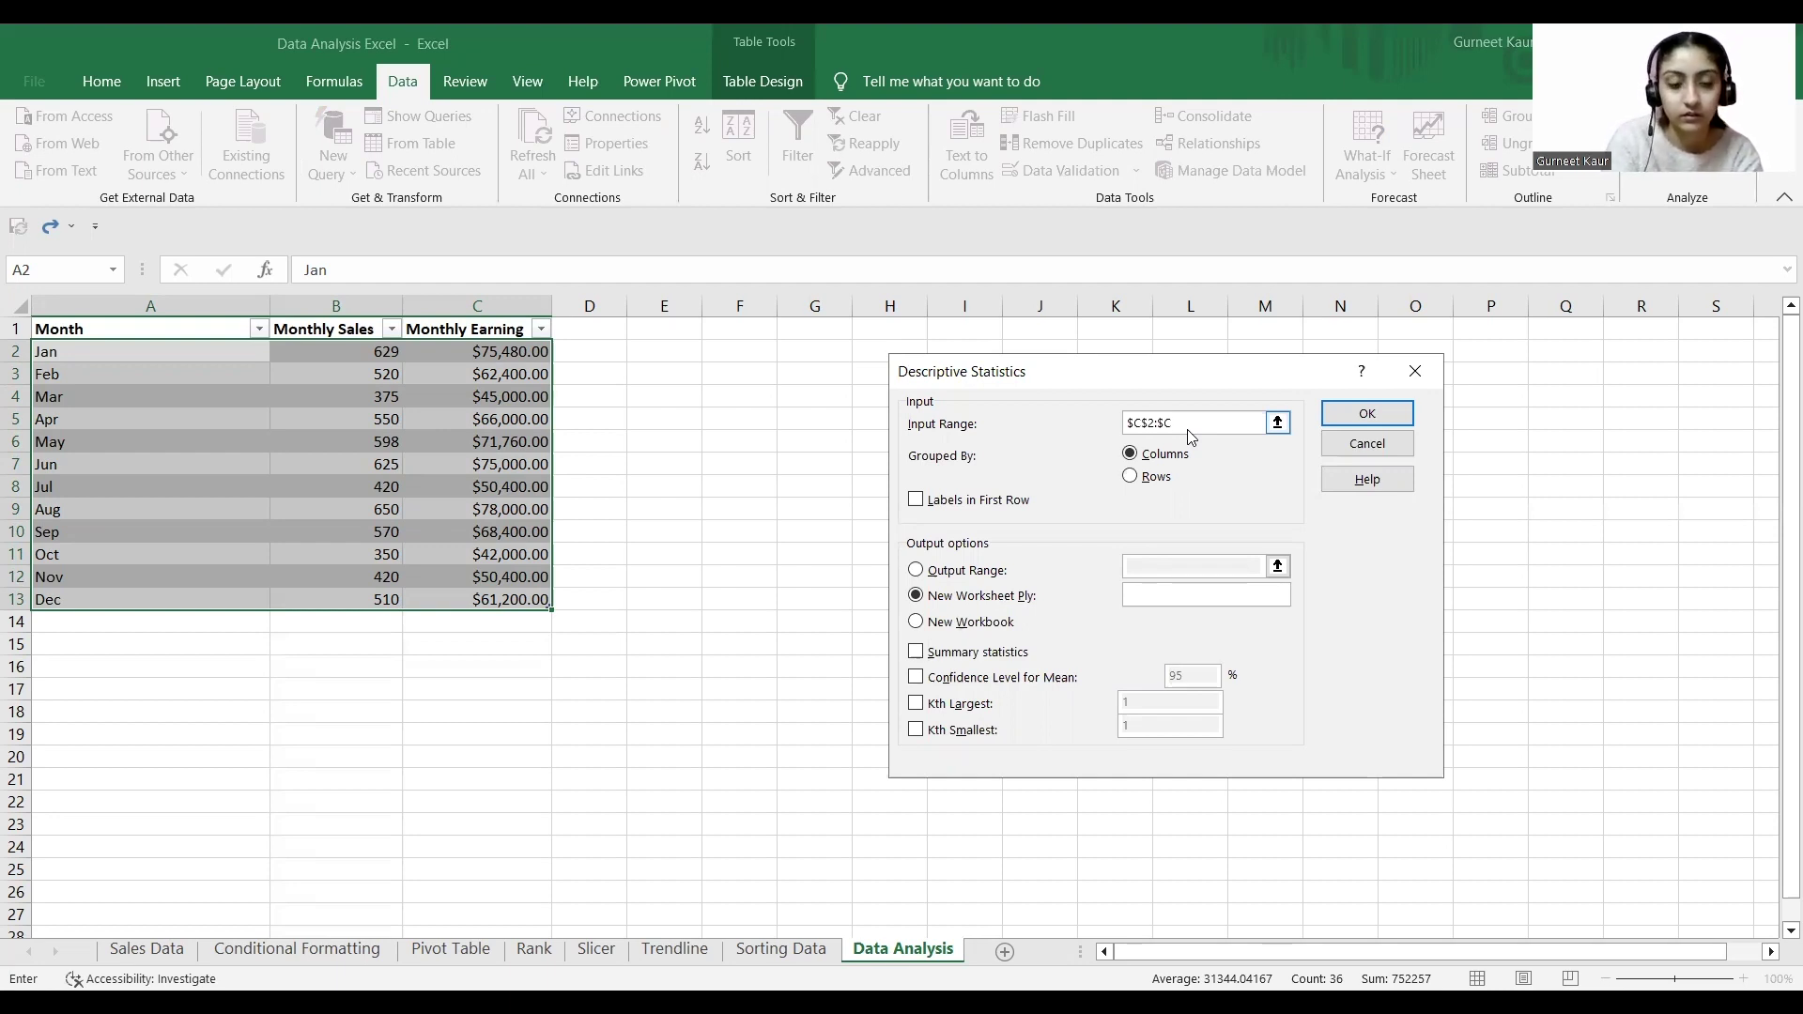
pyautogui.write('$')
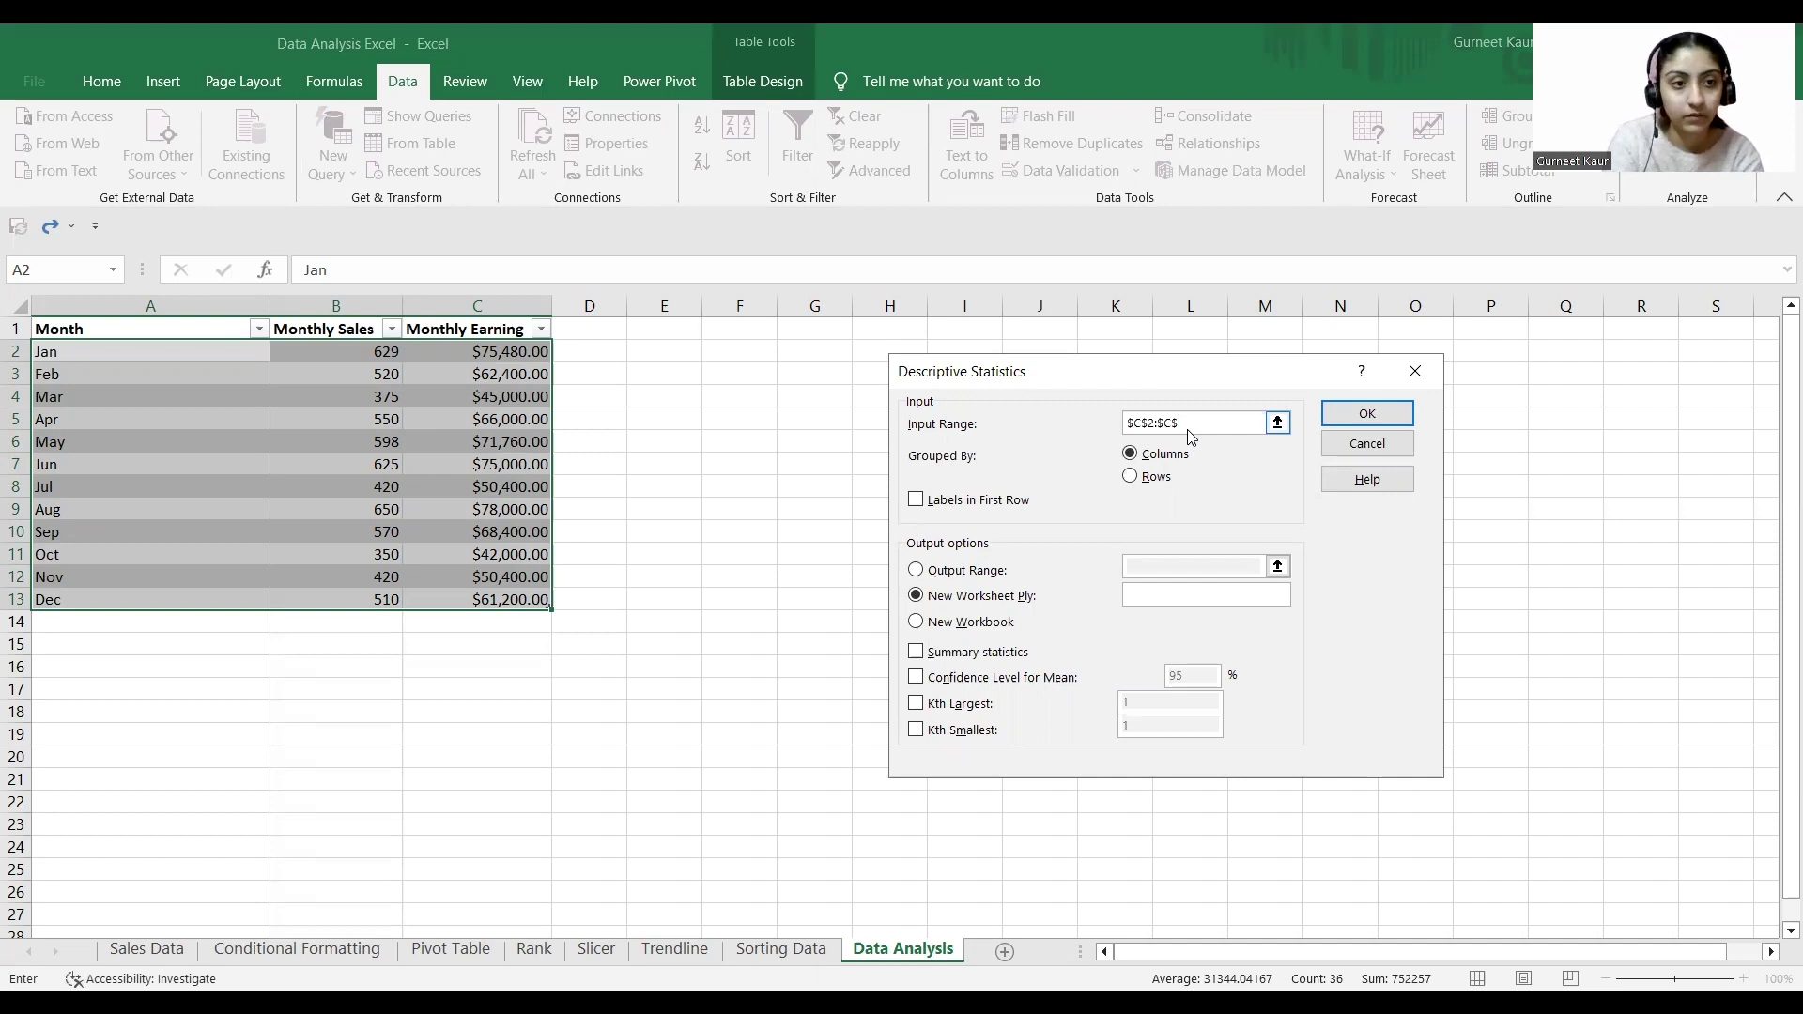
pyautogui.write('13')
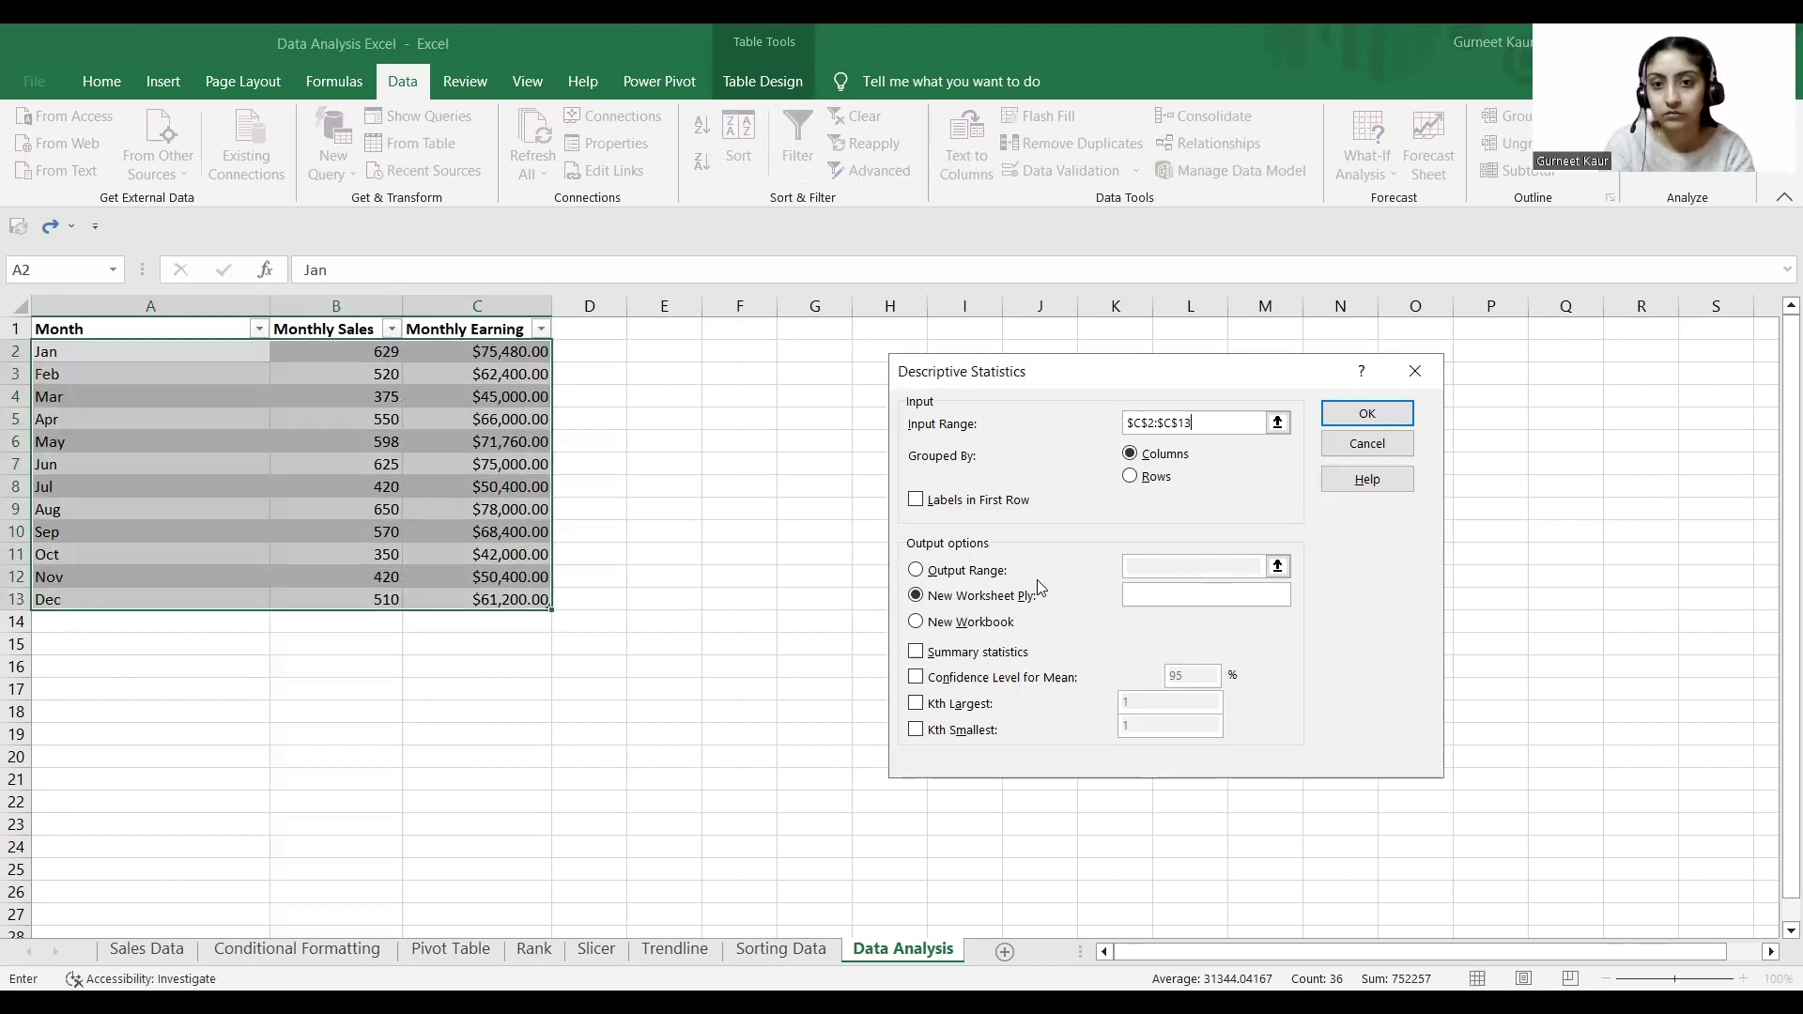
# - Set the descriptive statistics output range to $G$2 and enable labels in first row
pyautogui.click(915, 570)
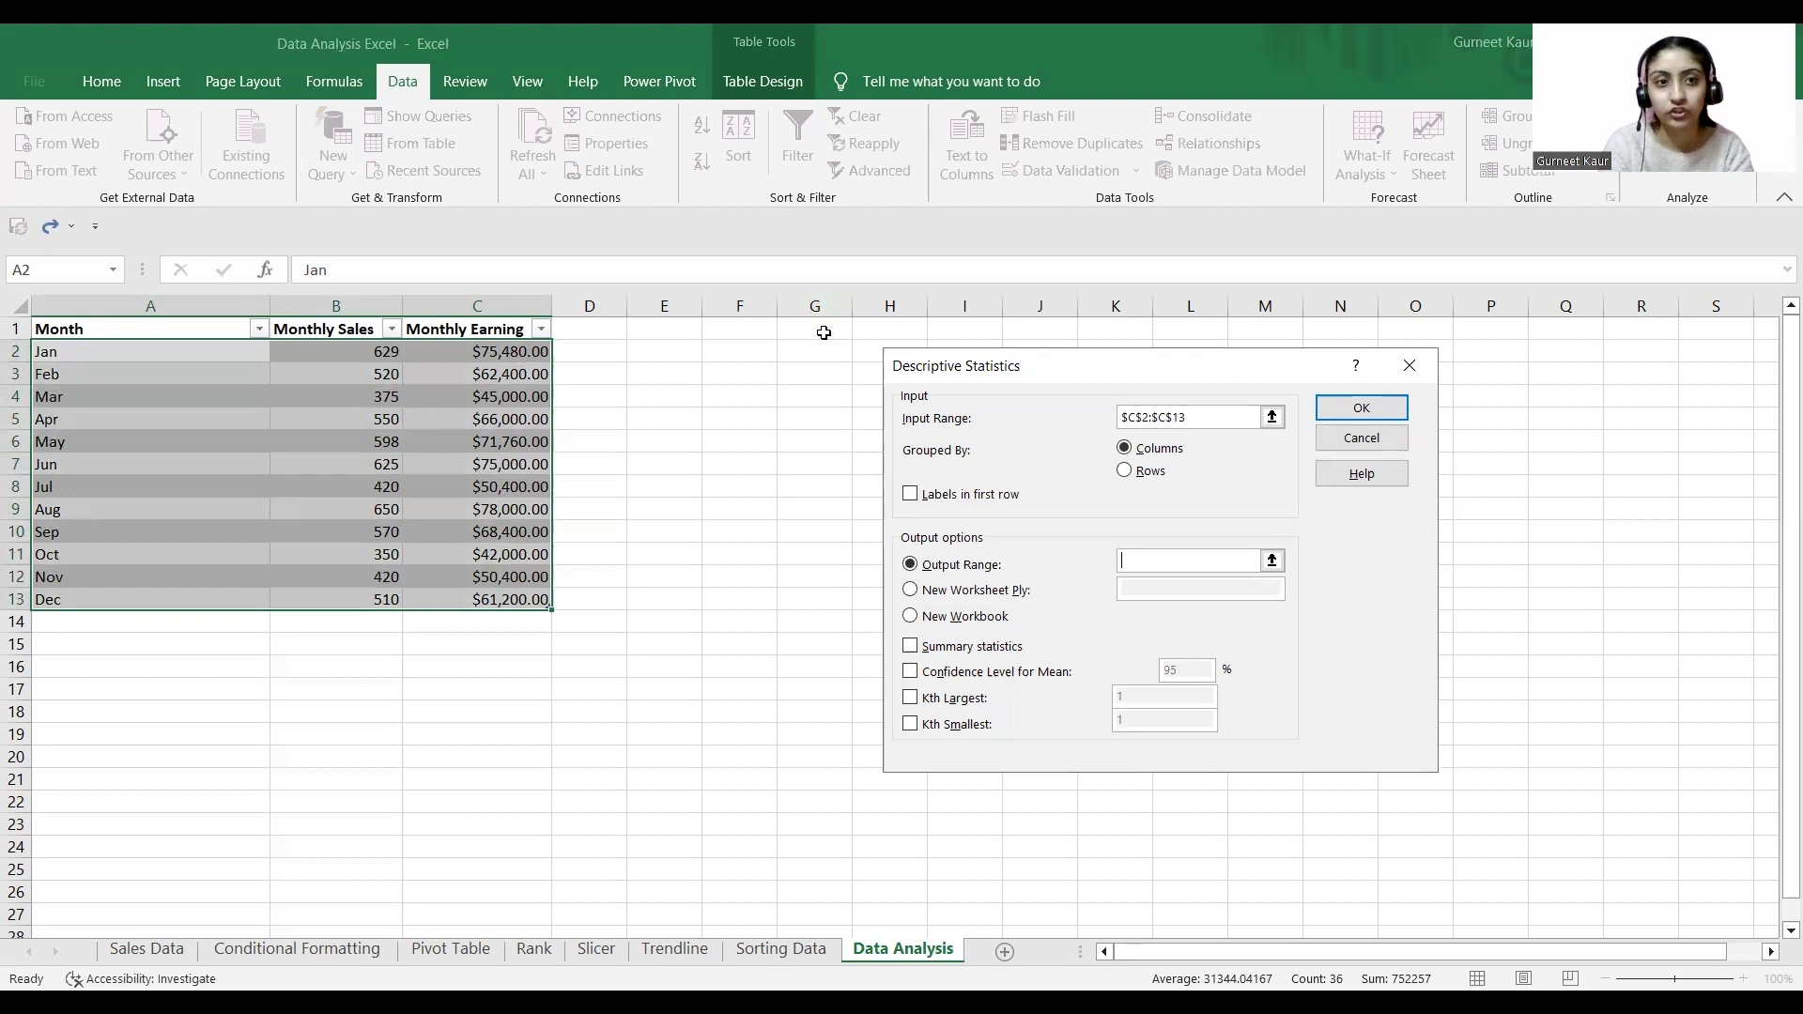
pyautogui.click(1148, 557)
pyautogui.write('$G')
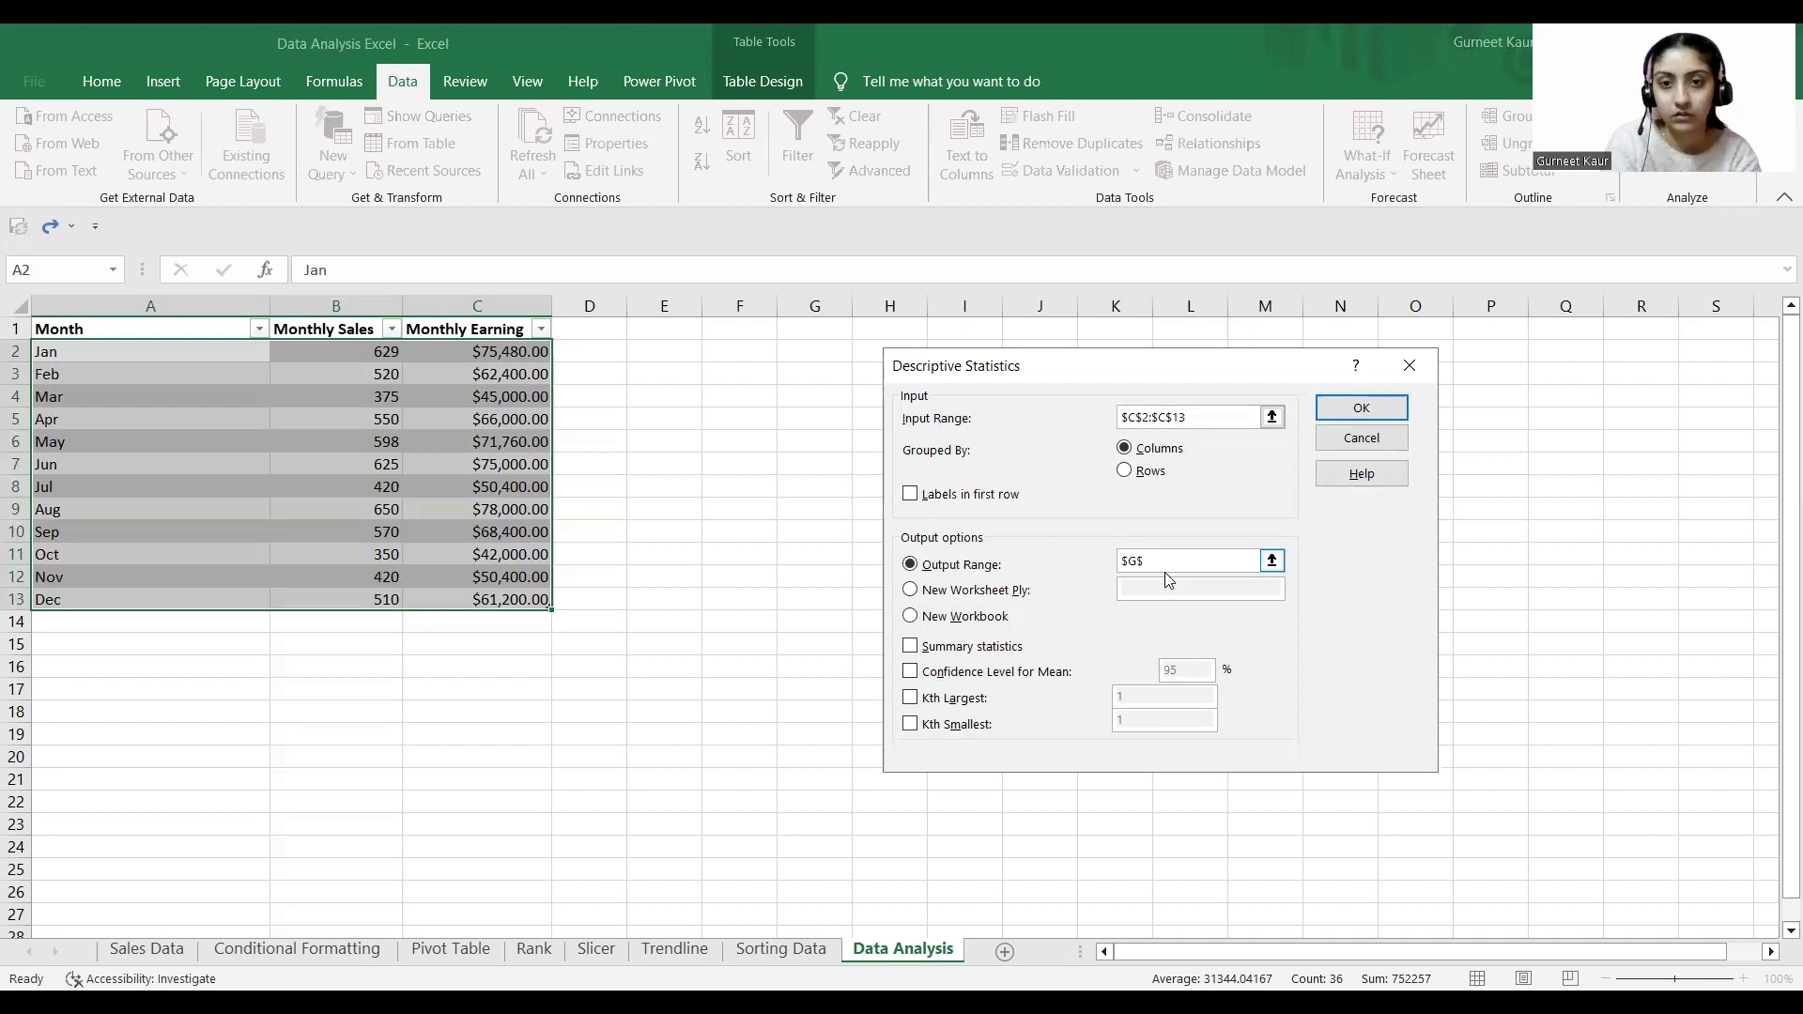
pyautogui.write('$2')
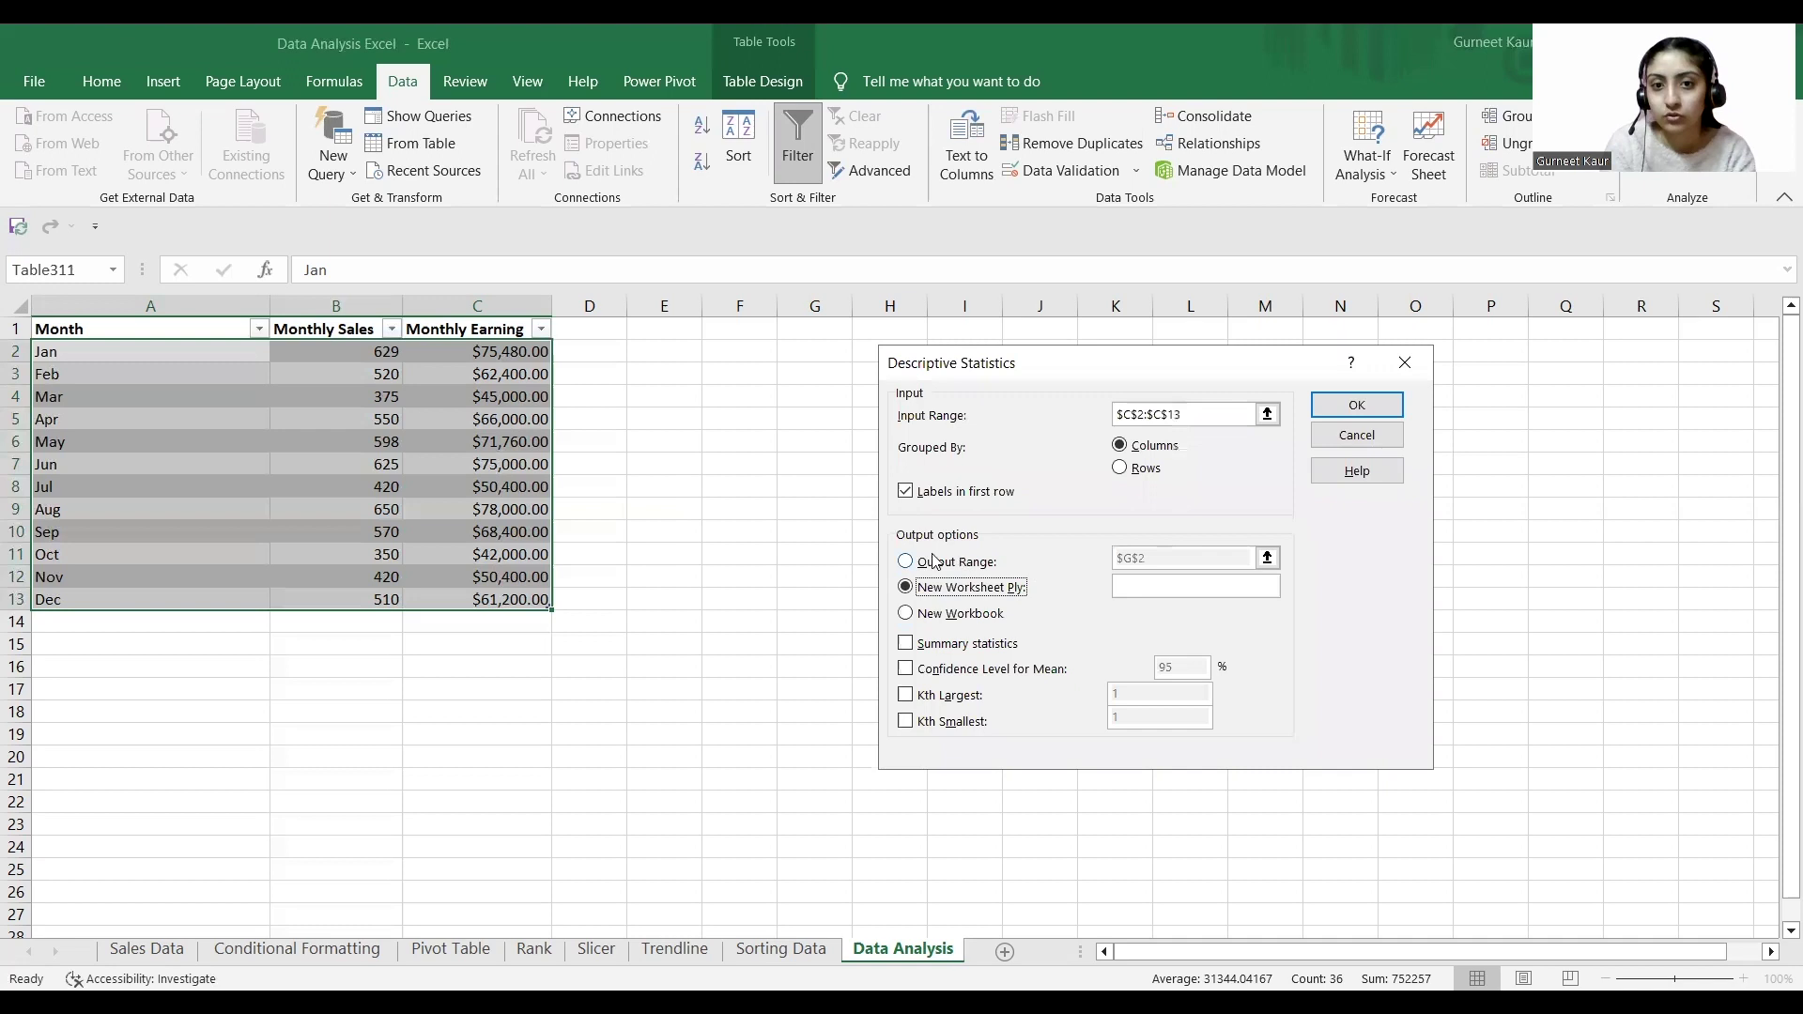
pyautogui.click(909, 561)
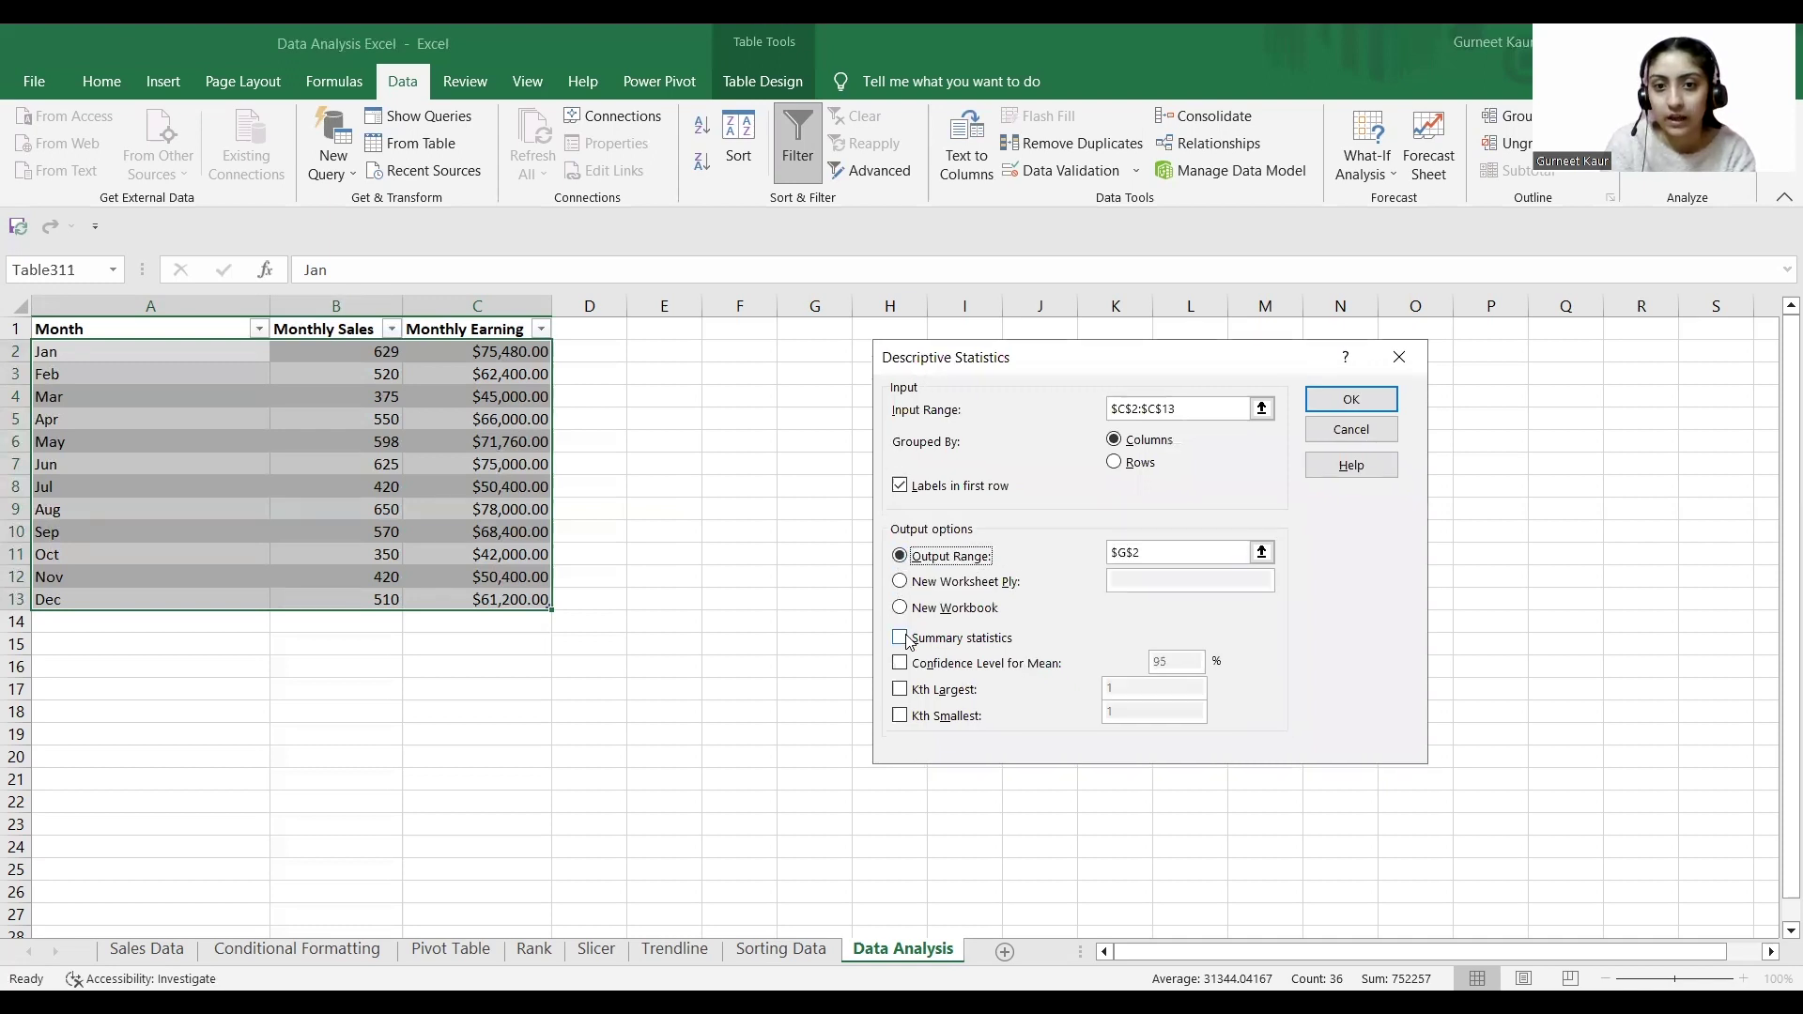
# - Generate the report with summary statistics, a 95% confidence level for mean, Kth largest 1 and Kth smallest 1, and widen column G
pyautogui.click(900, 638)
pyautogui.click(899, 663)
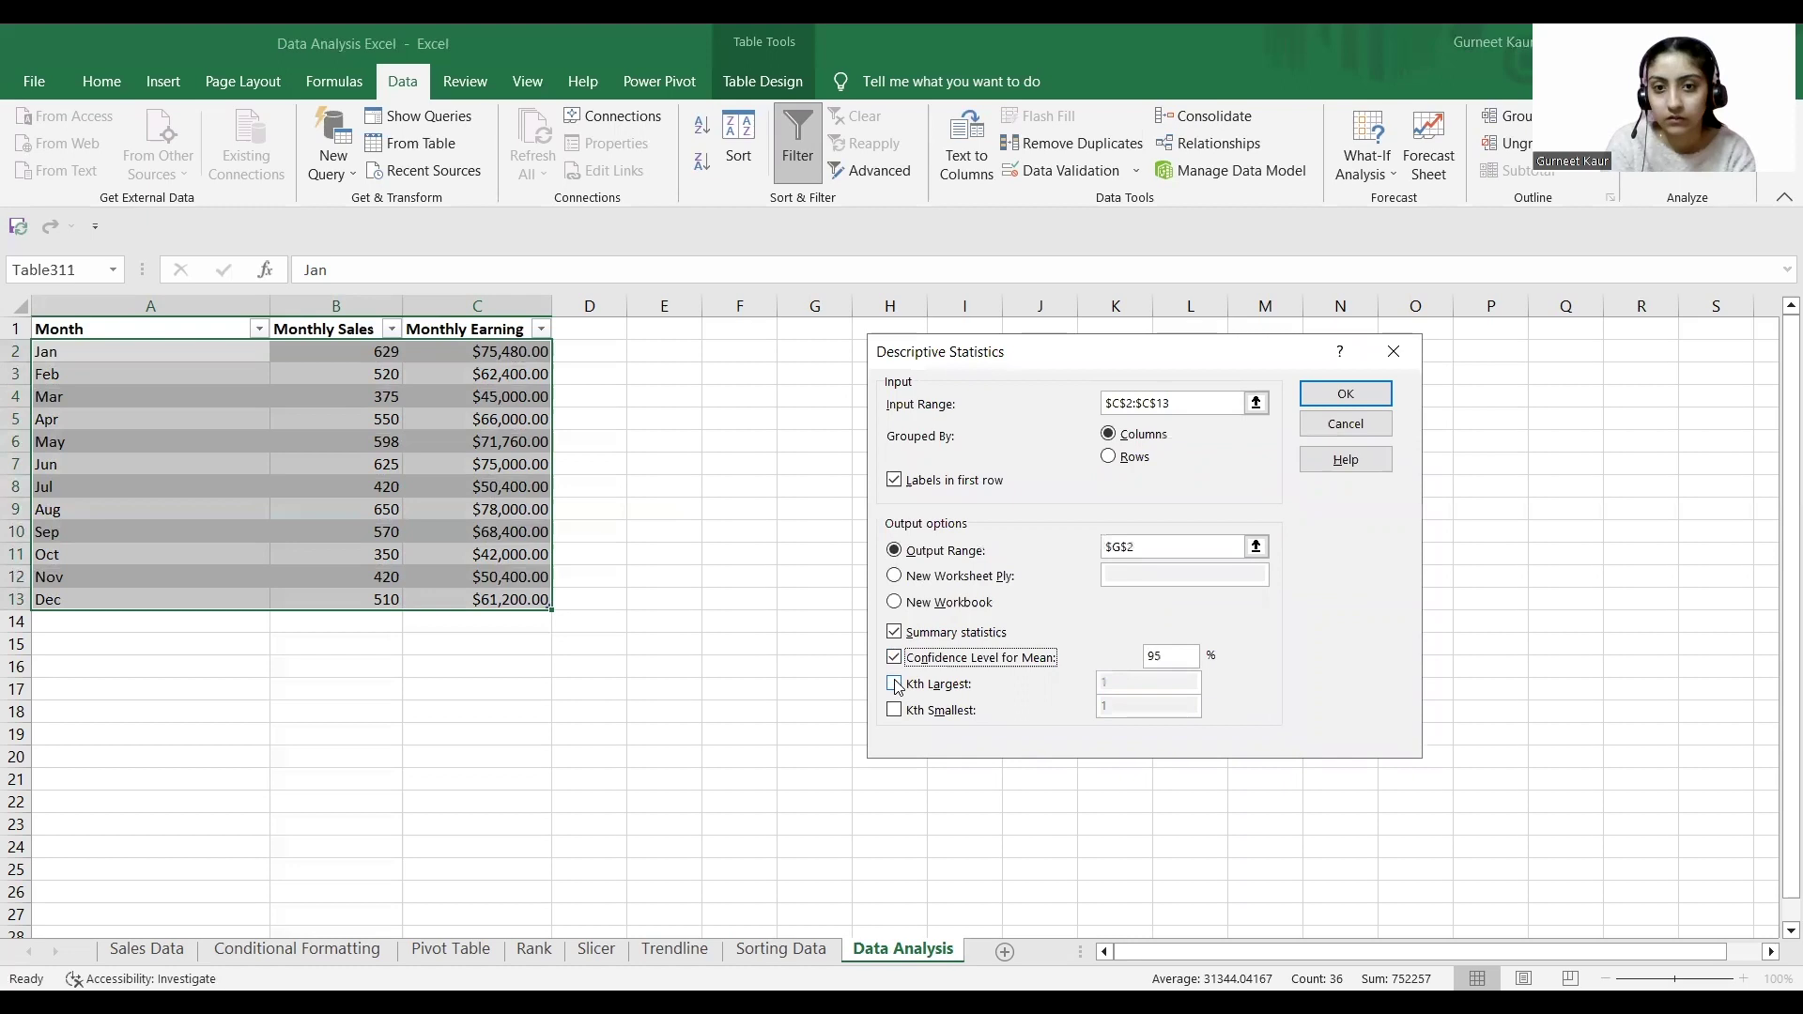
pyautogui.click(896, 685)
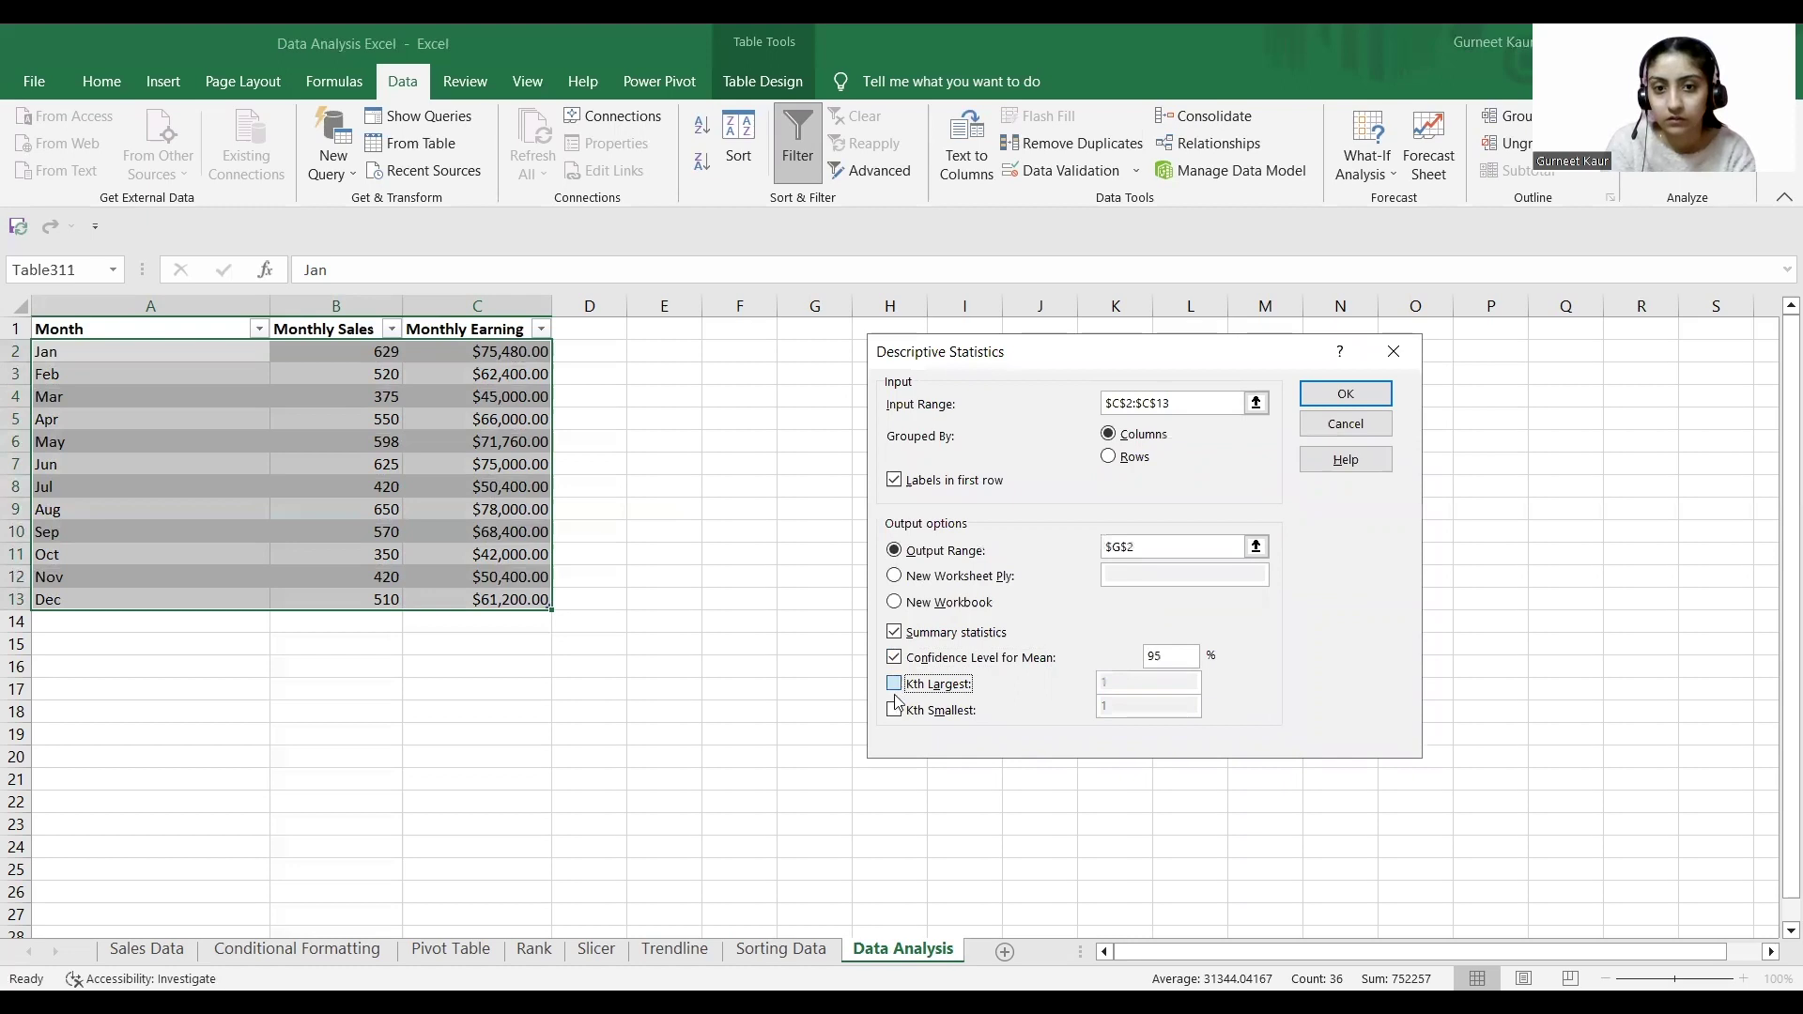
pyautogui.click(895, 708)
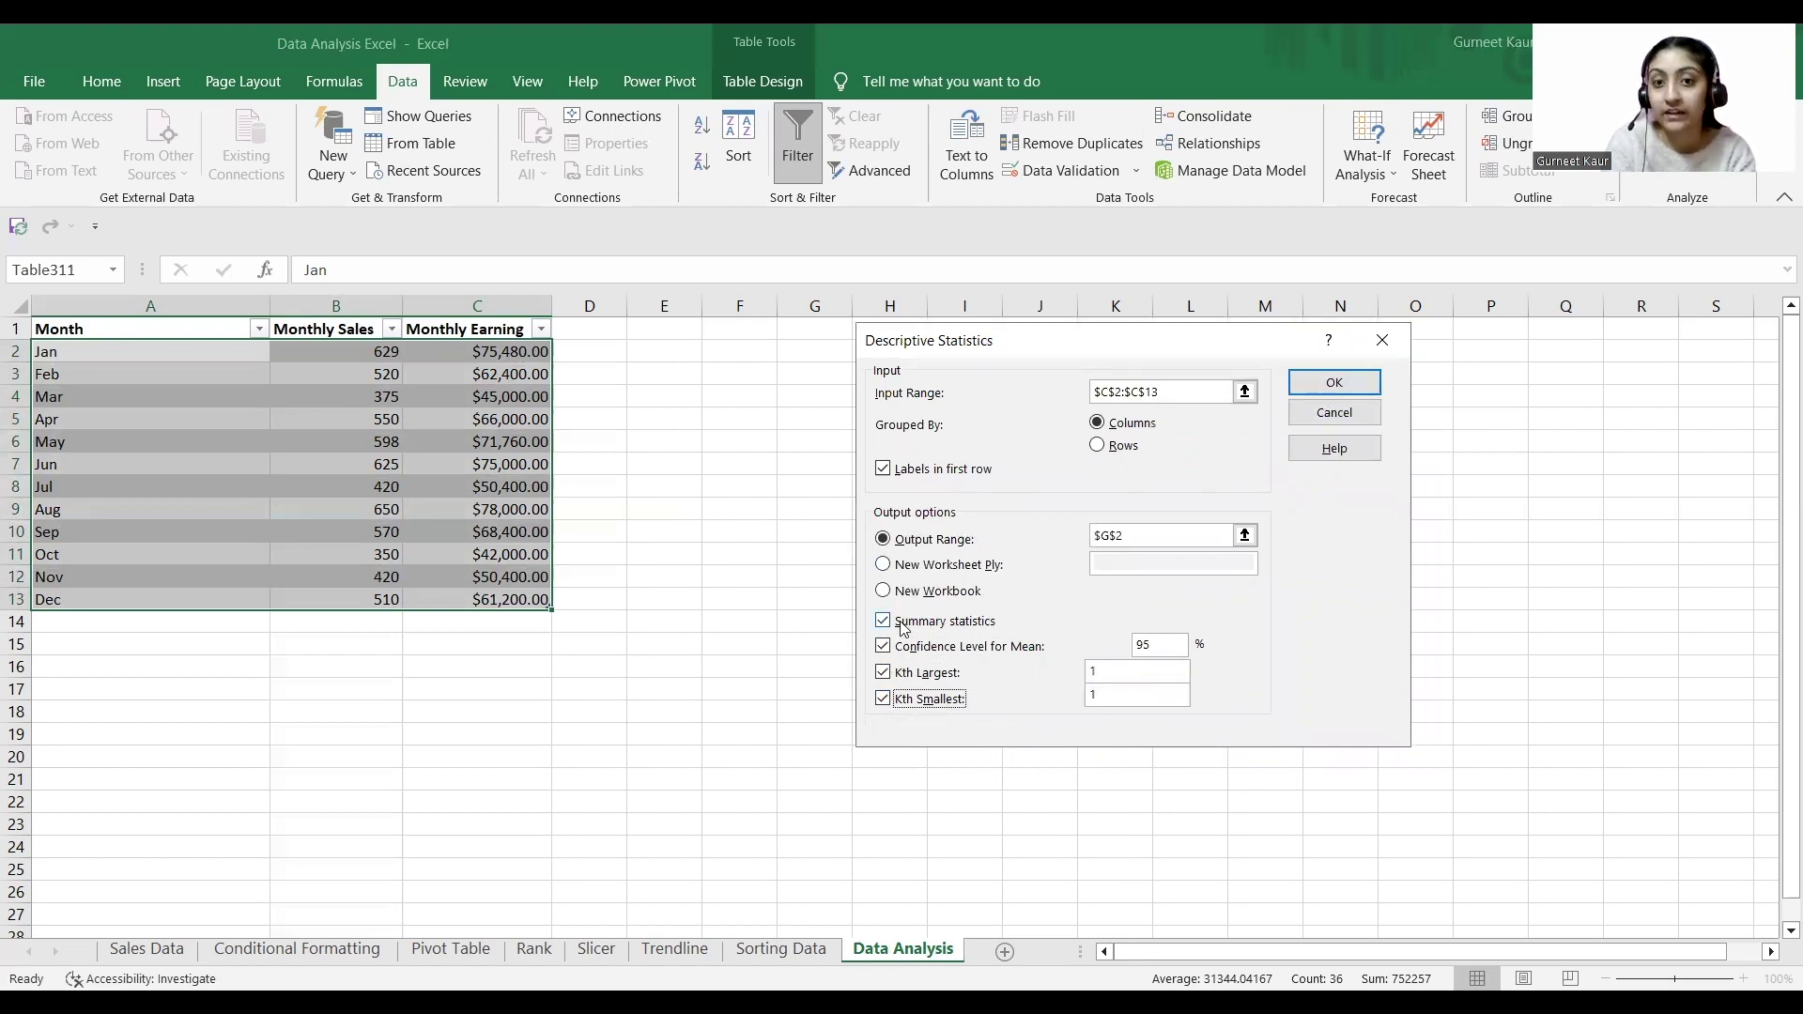
pyautogui.click(1320, 384)
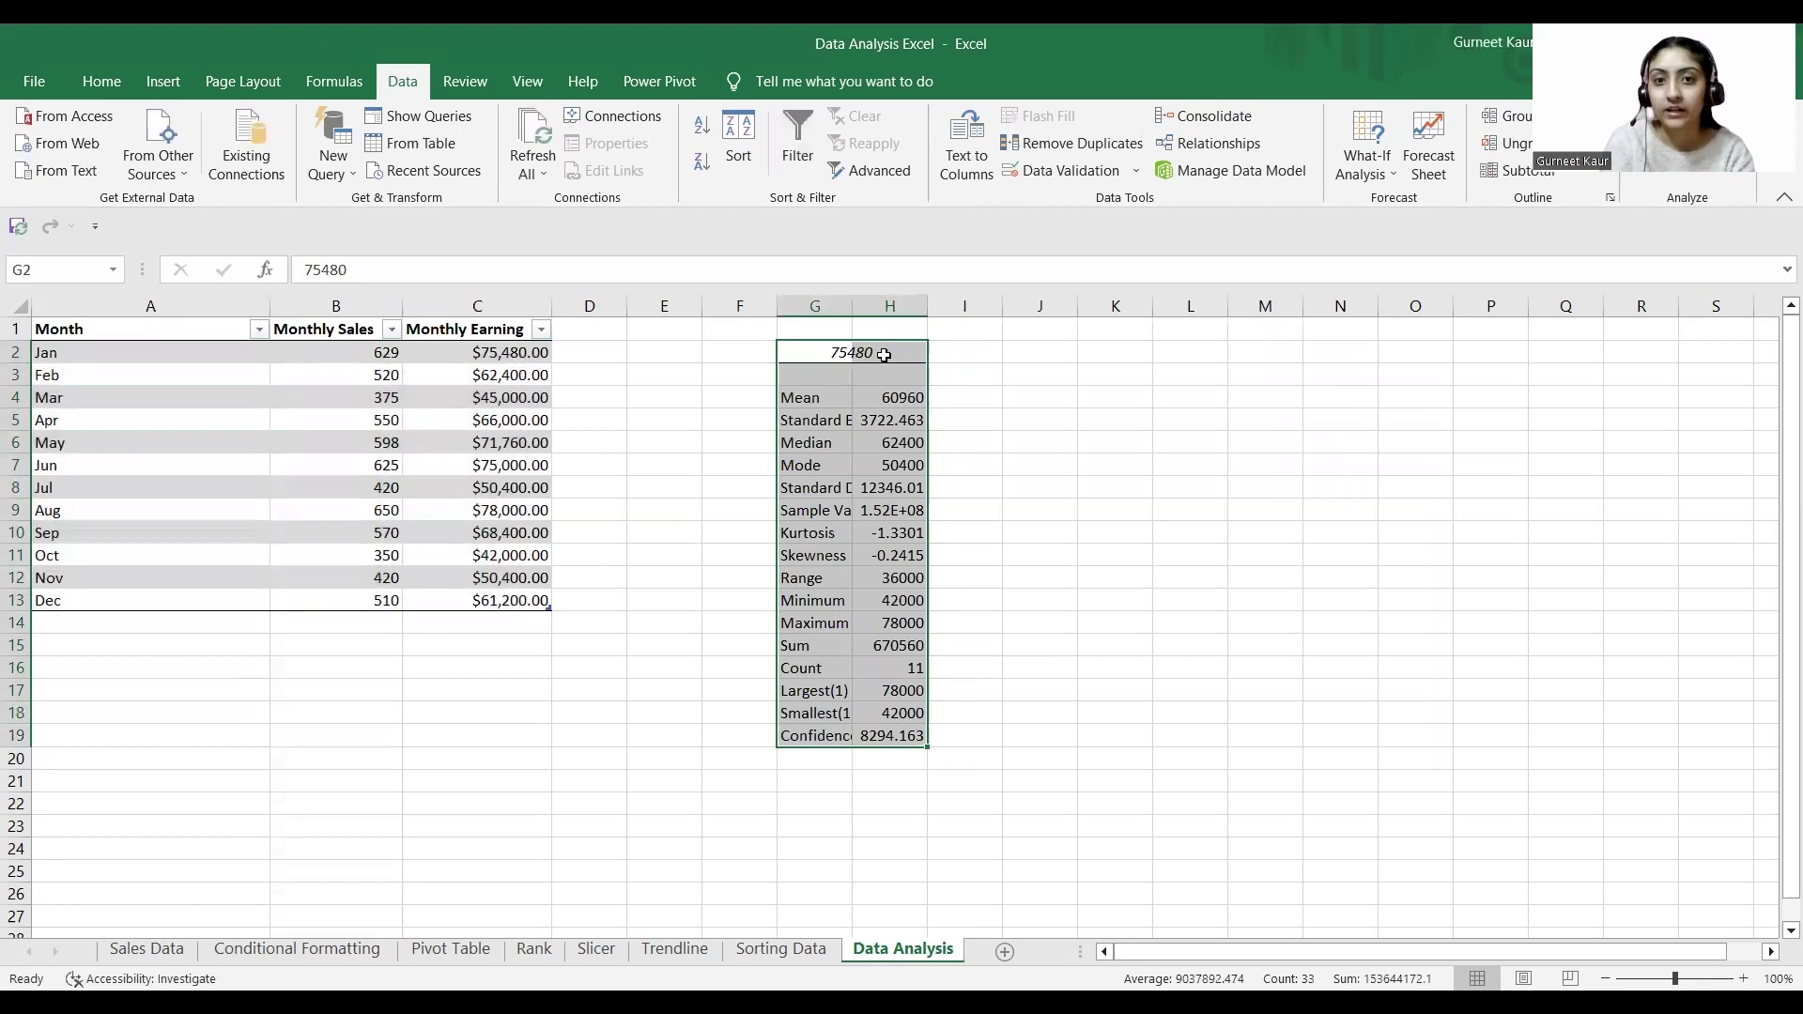
pyautogui.click(948, 377)
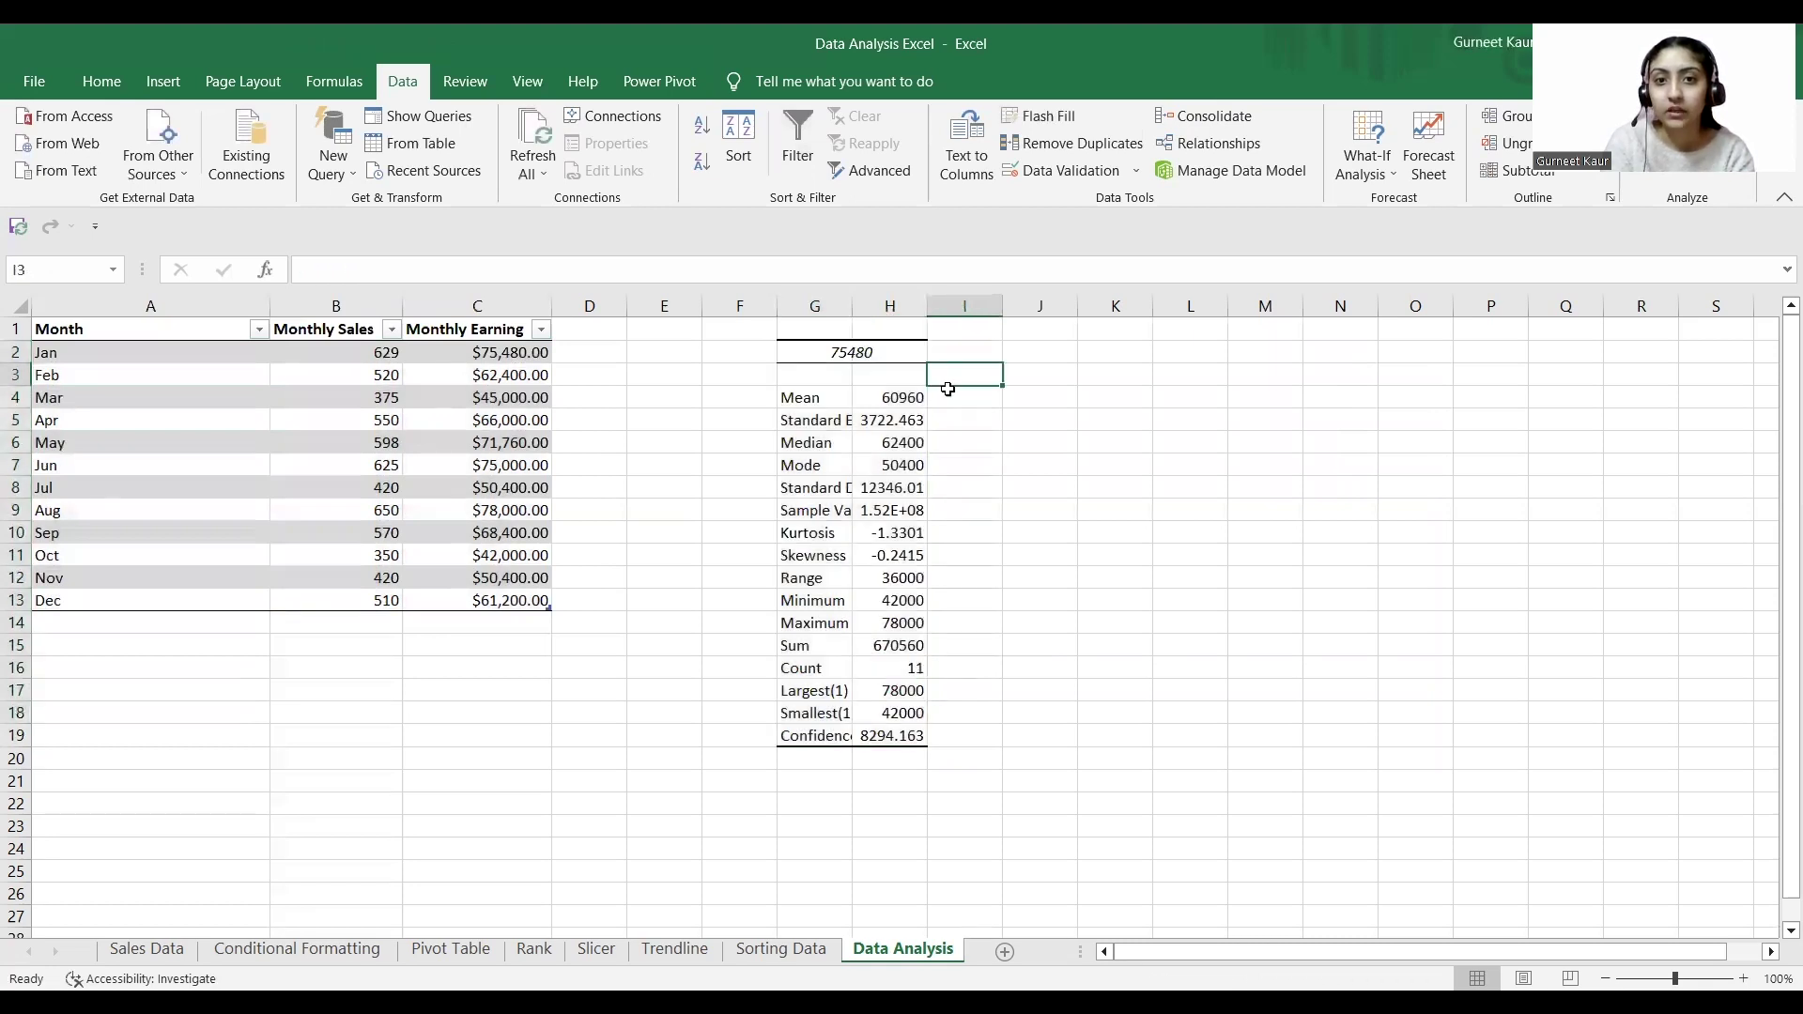
pyautogui.moveTo(850, 306); pyautogui.dragTo(908, 308)
# - Examine the descriptive statistics report entries, from standard error, median, mode and standard deviation to minimum, maximum, sum, count and largest value
pyautogui.click(815, 421)
pyautogui.click(816, 441)
pyautogui.click(818, 463)
pyautogui.click(823, 487)
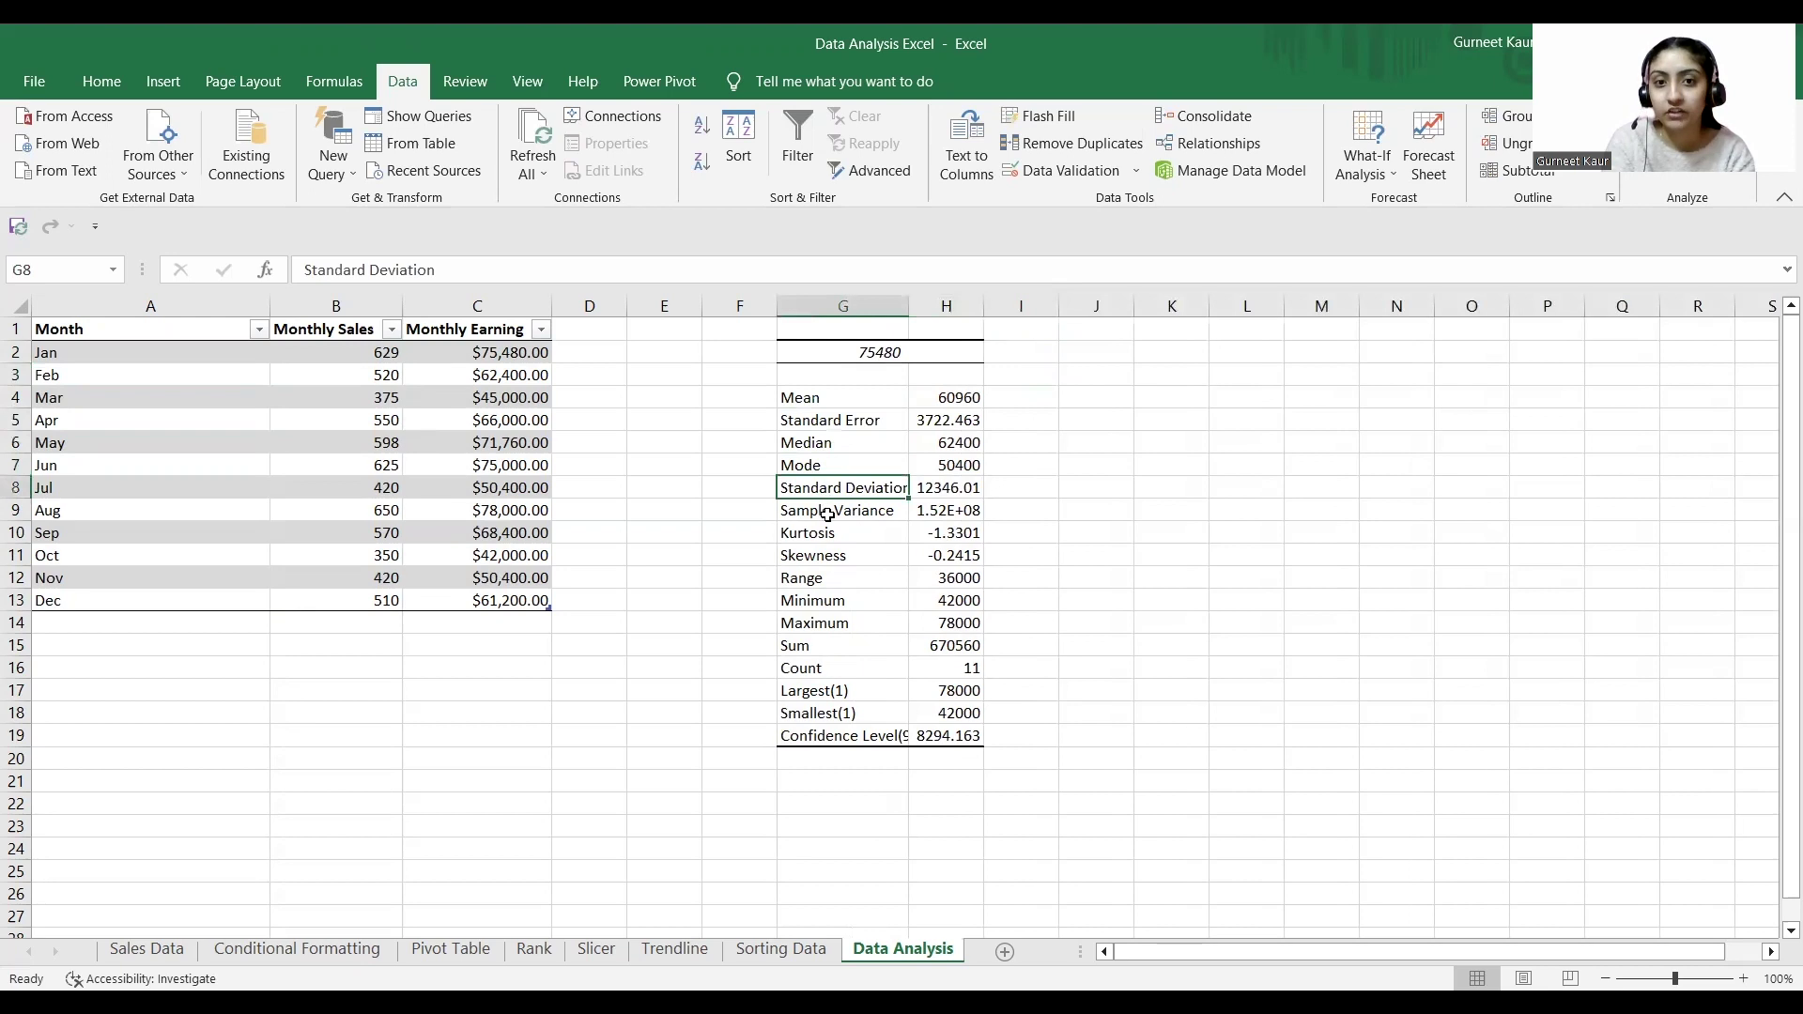
pyautogui.click(831, 601)
pyautogui.click(832, 620)
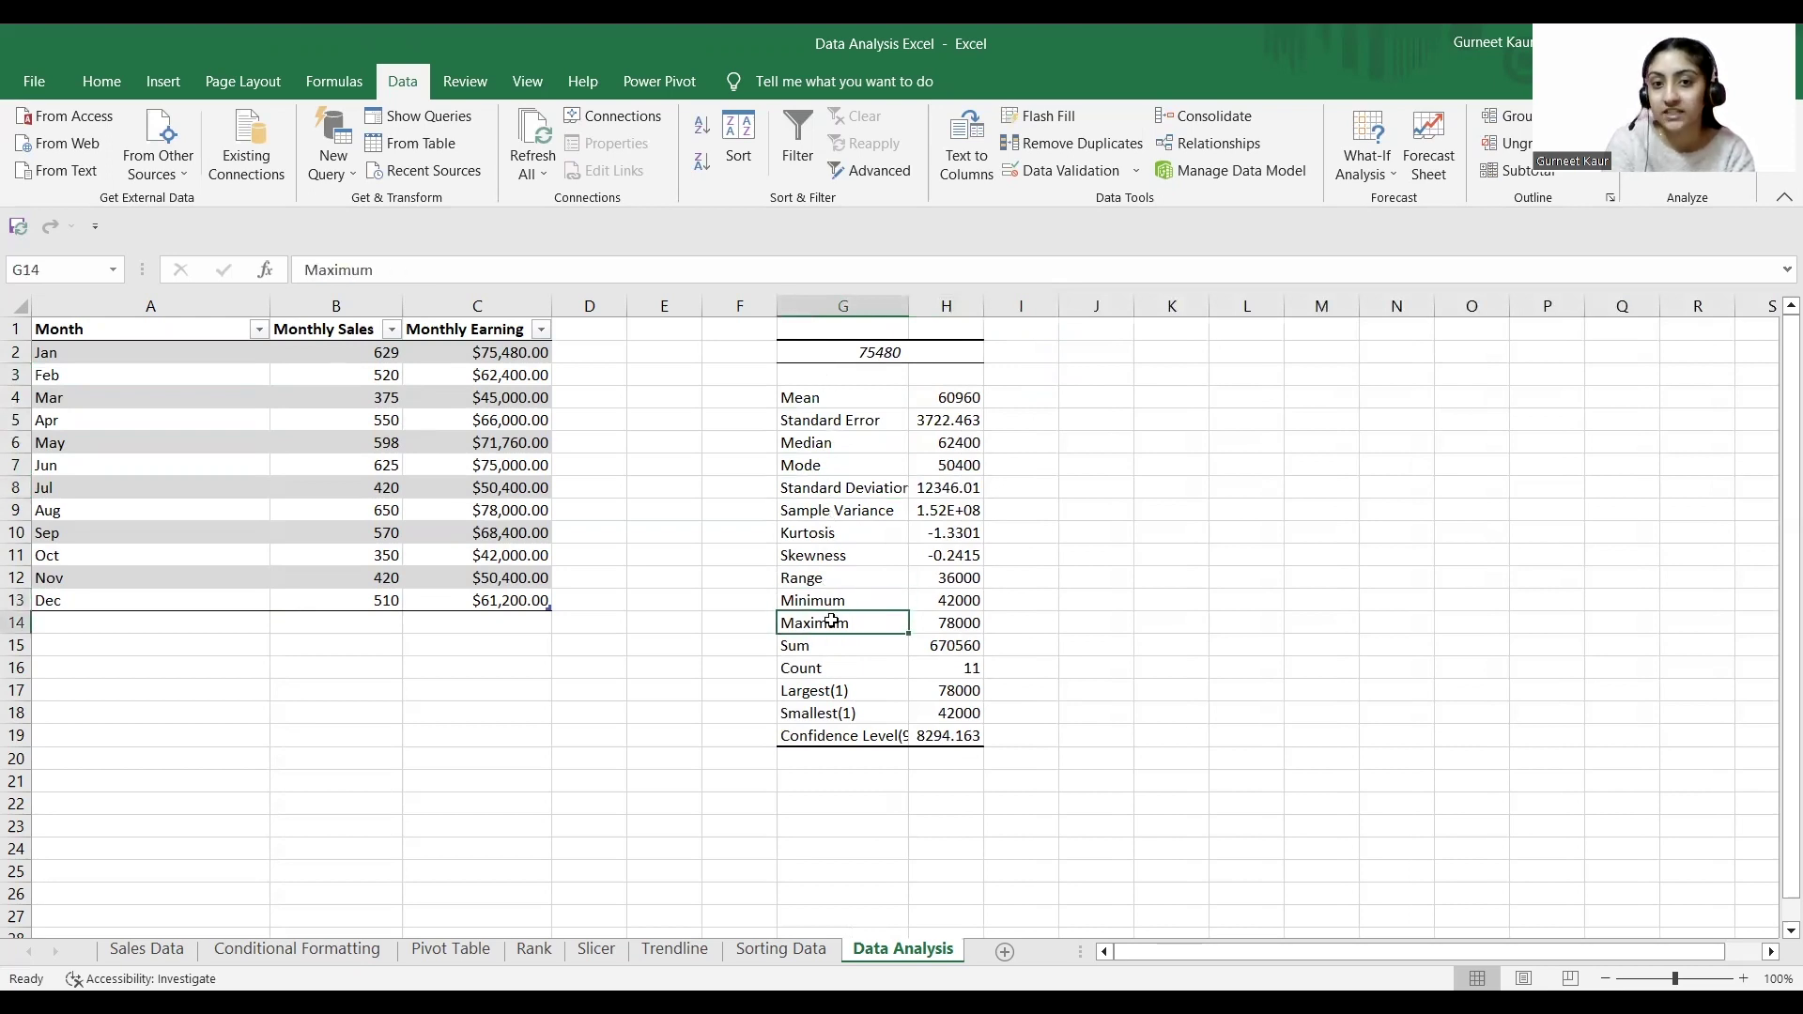
pyautogui.click(831, 645)
pyautogui.click(832, 667)
pyautogui.click(834, 690)
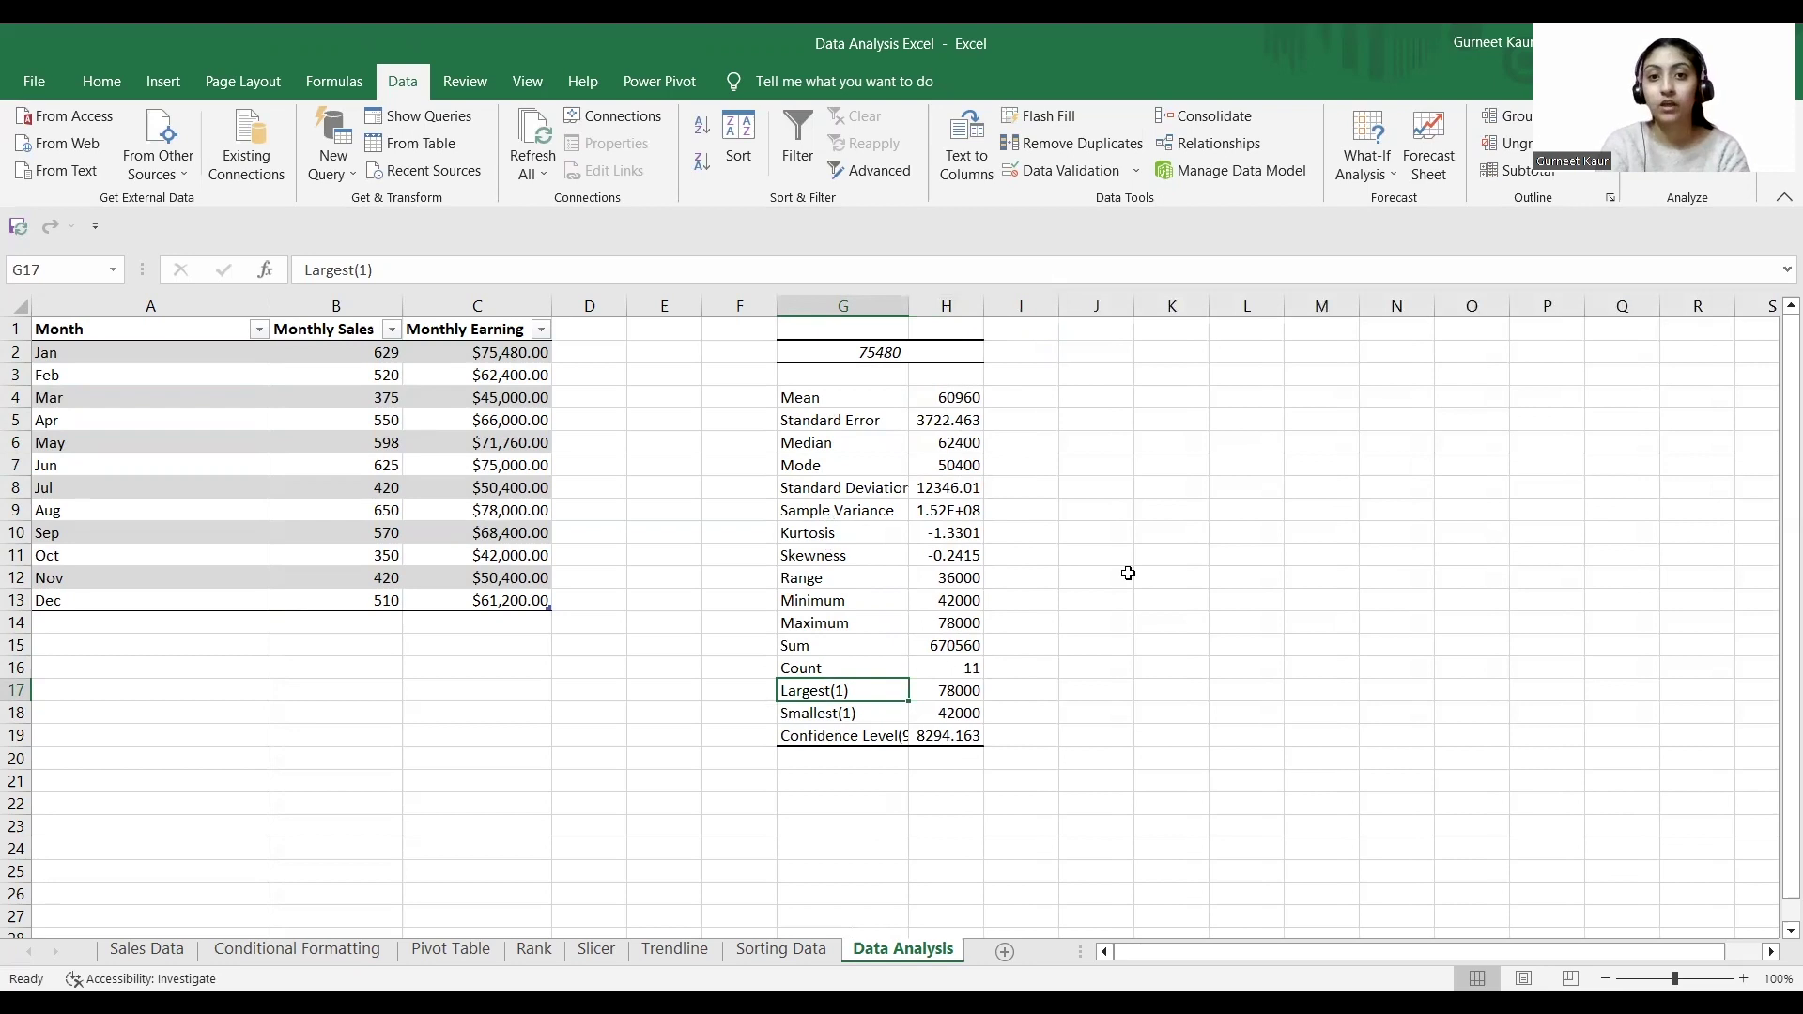
pyautogui.click(602, 687)
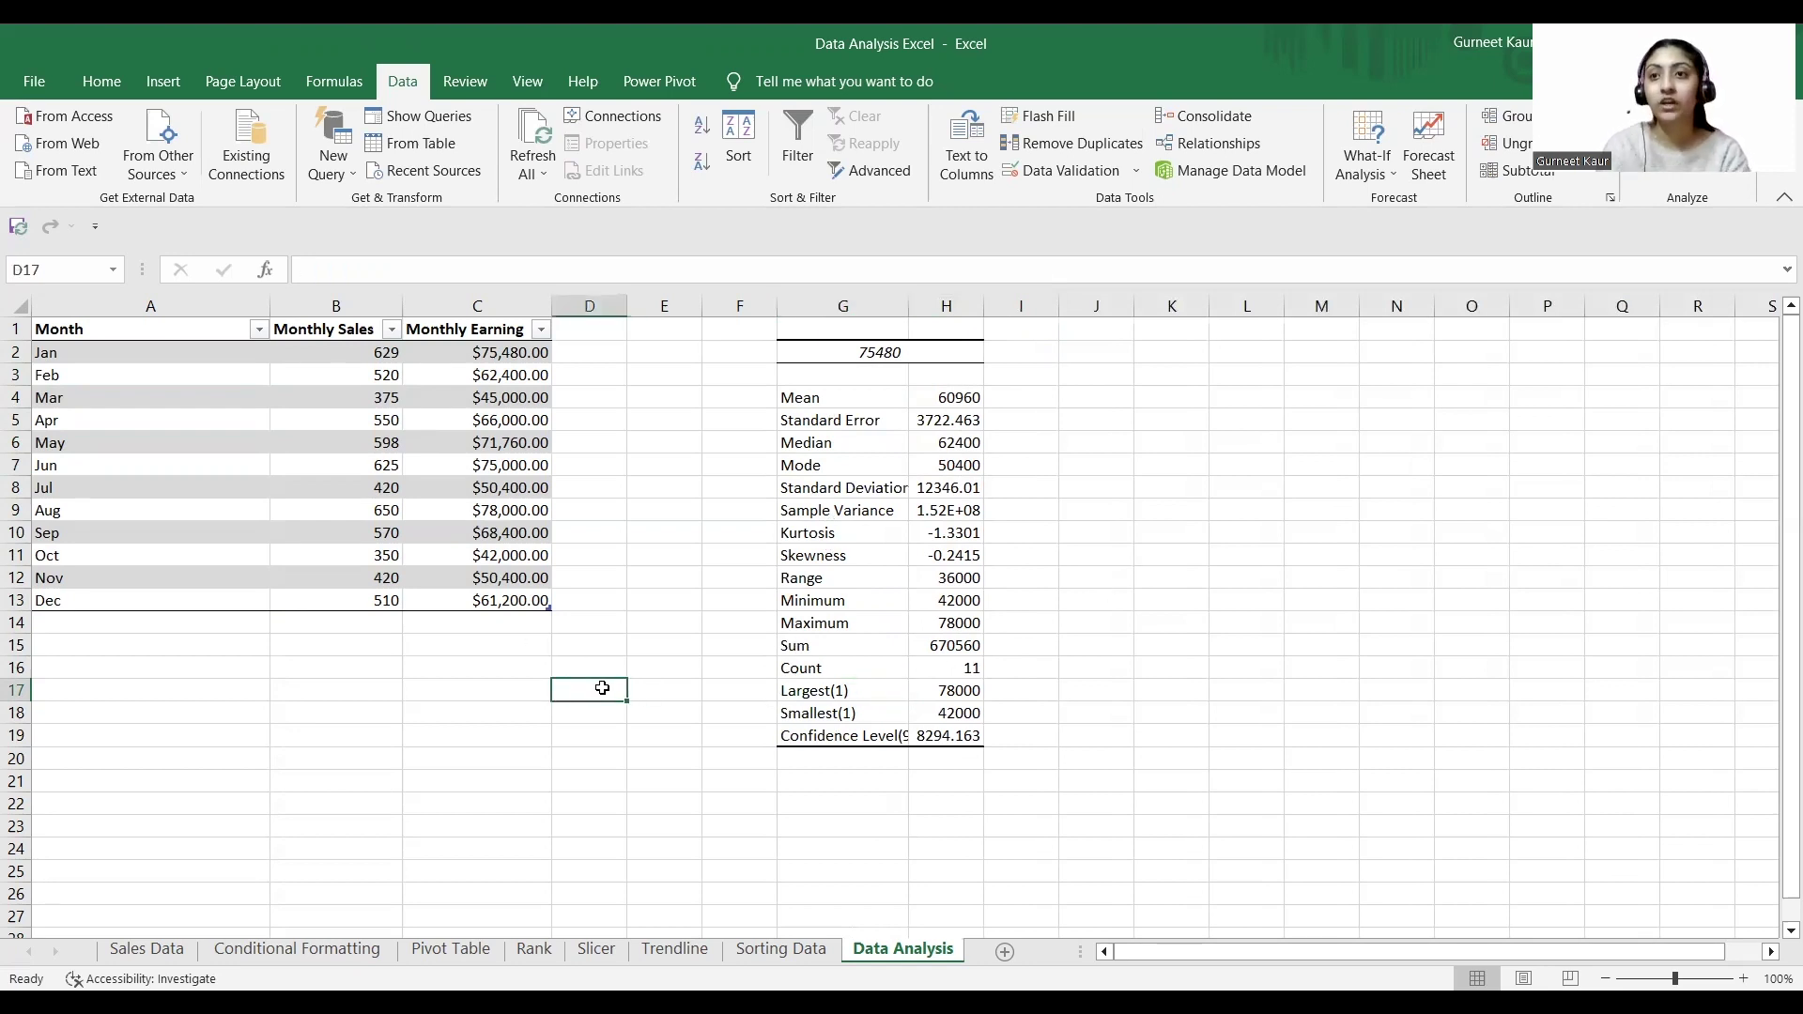